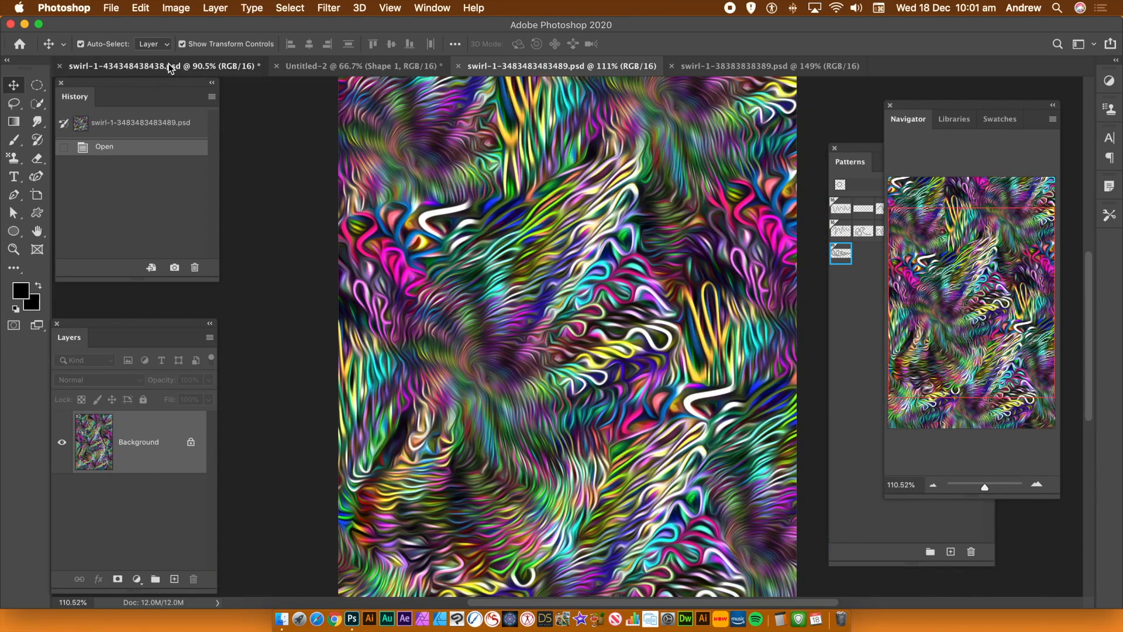
# Create a new 10 x 15 cm RGB document at 300 pixels/inch, 16 bit, with a black background.
pyautogui.click(168, 65)
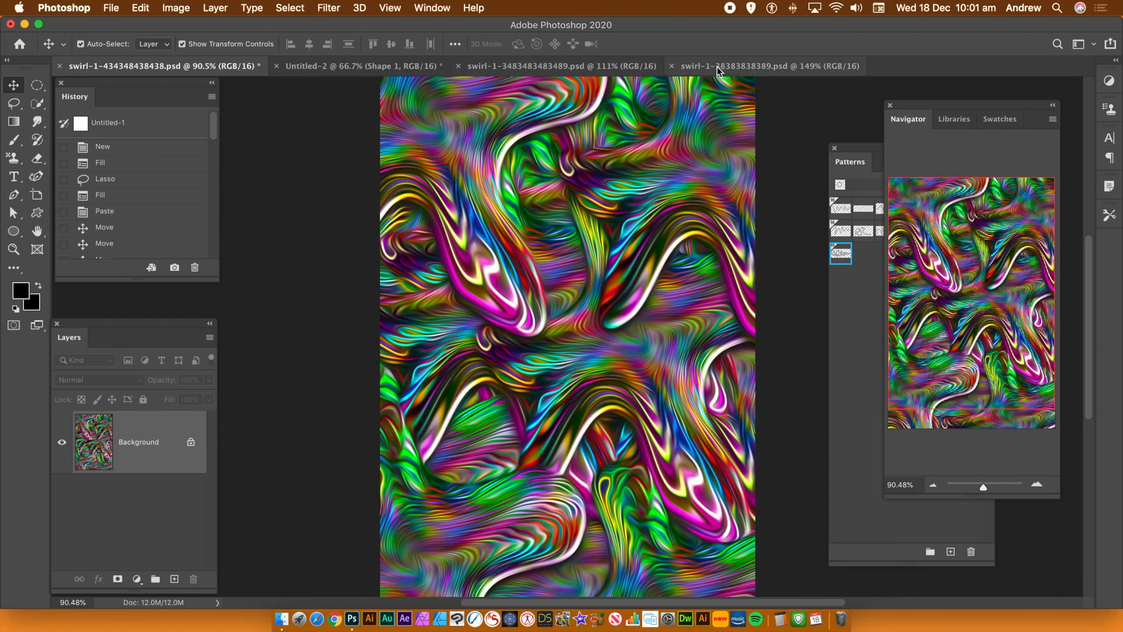
pyautogui.click(110, 9)
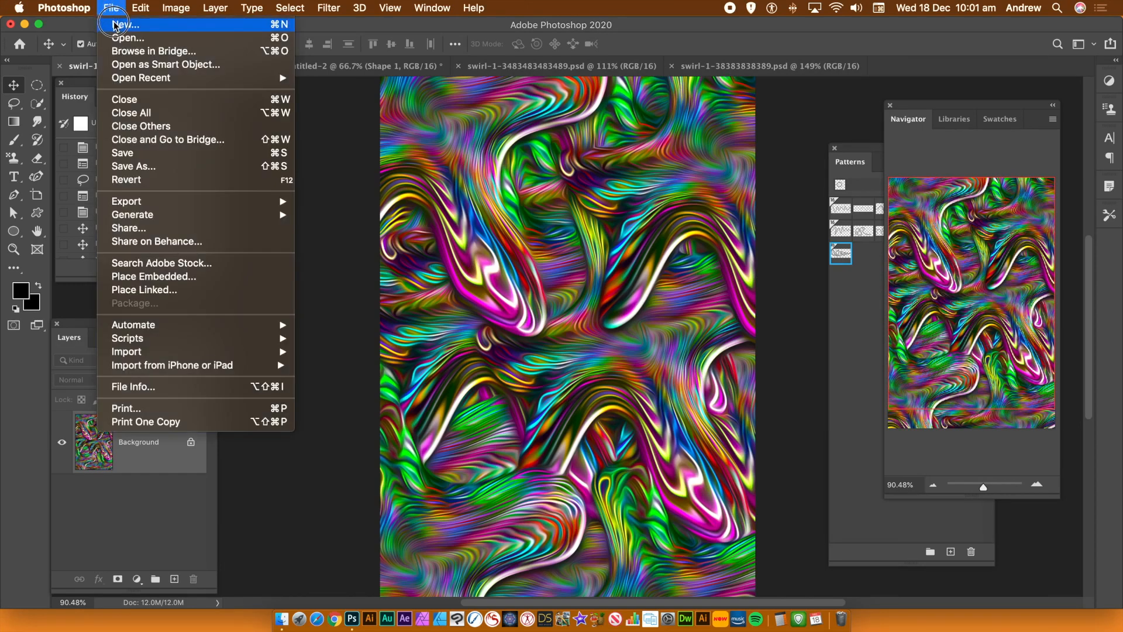
pyautogui.click(115, 25)
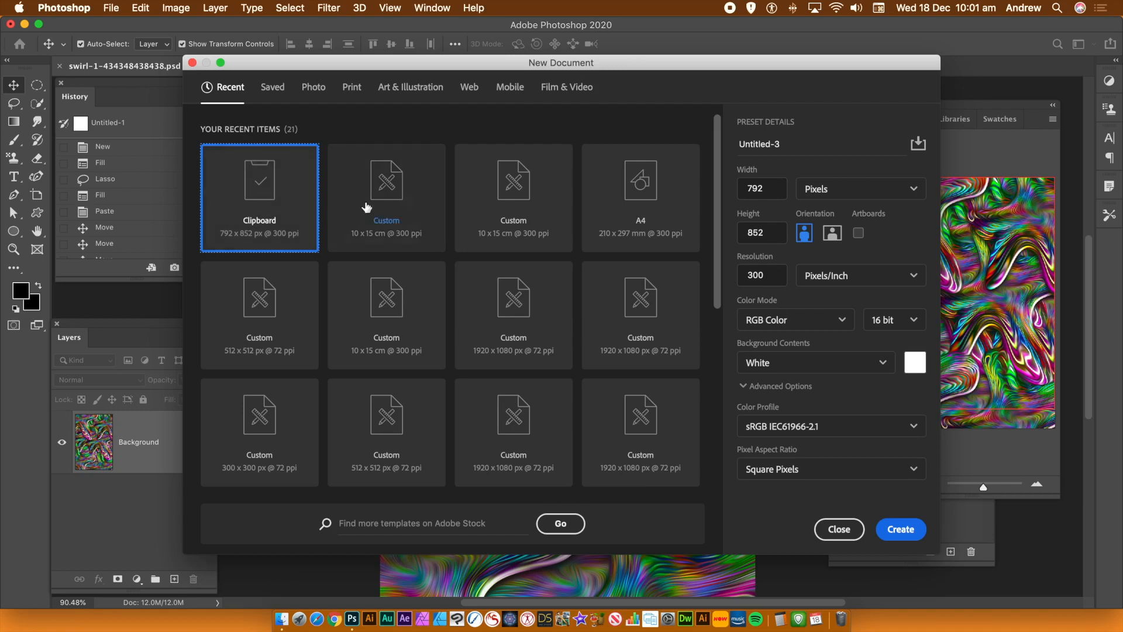
pyautogui.click(414, 193)
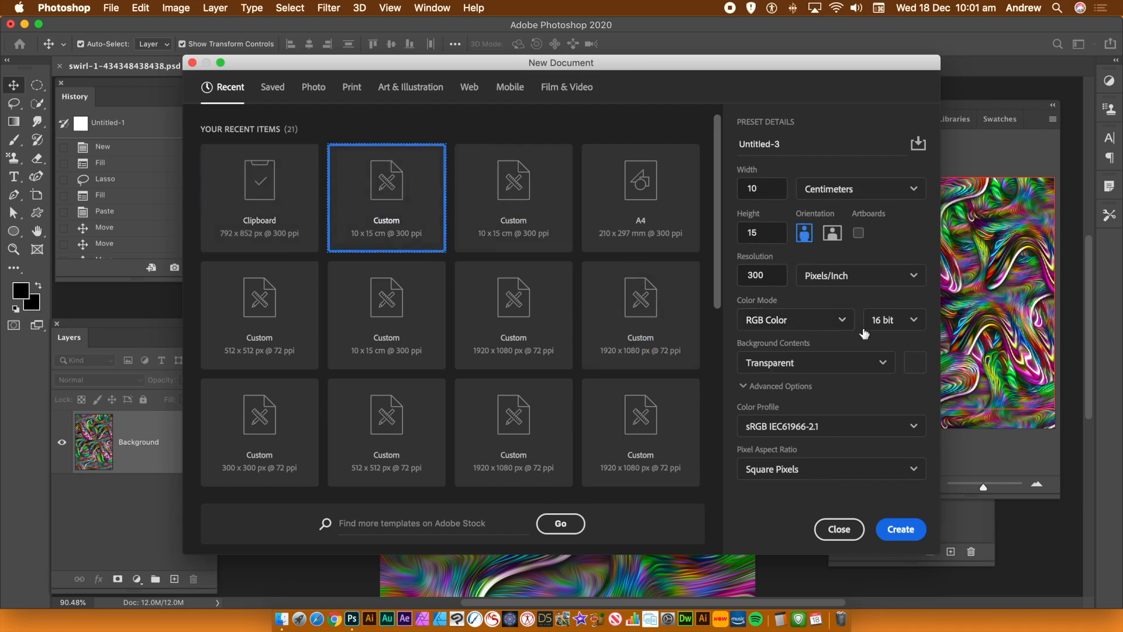
pyautogui.click(815, 363)
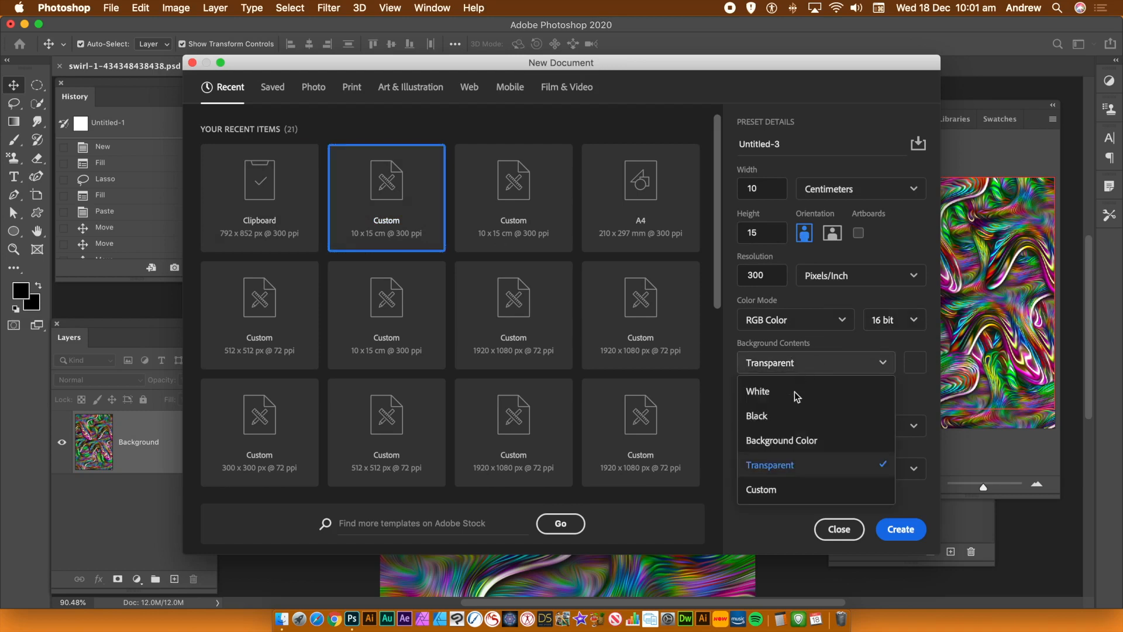
pyautogui.click(777, 416)
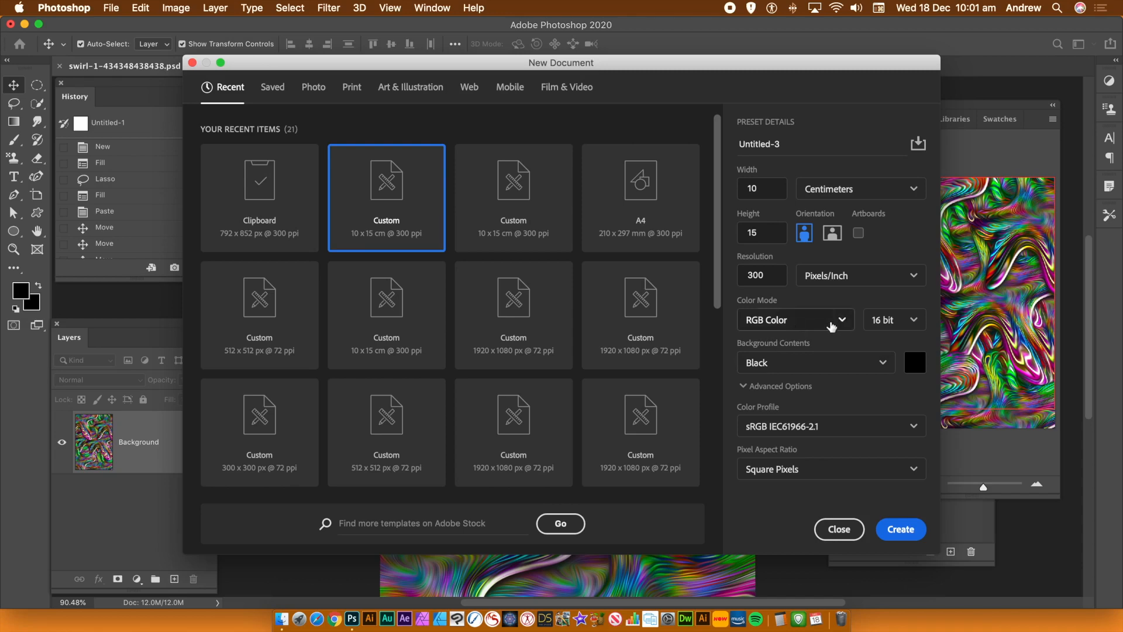
pyautogui.click(901, 530)
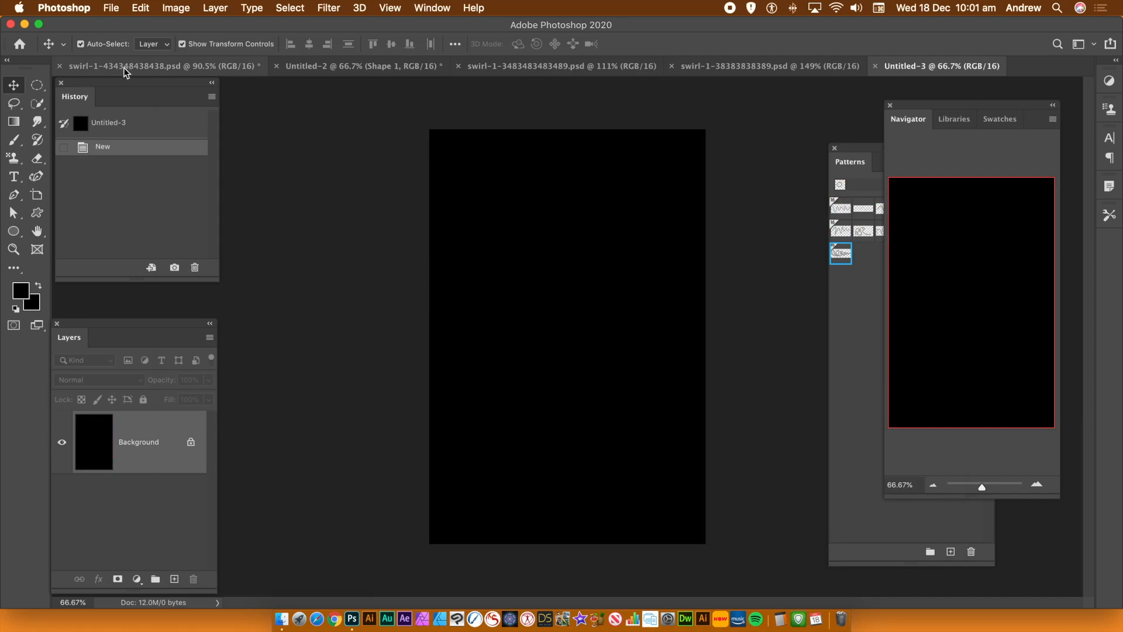
# Make a large circular selection with the Elliptical Marquee around the upper middle of the black canvas.
pyautogui.click(38, 87)
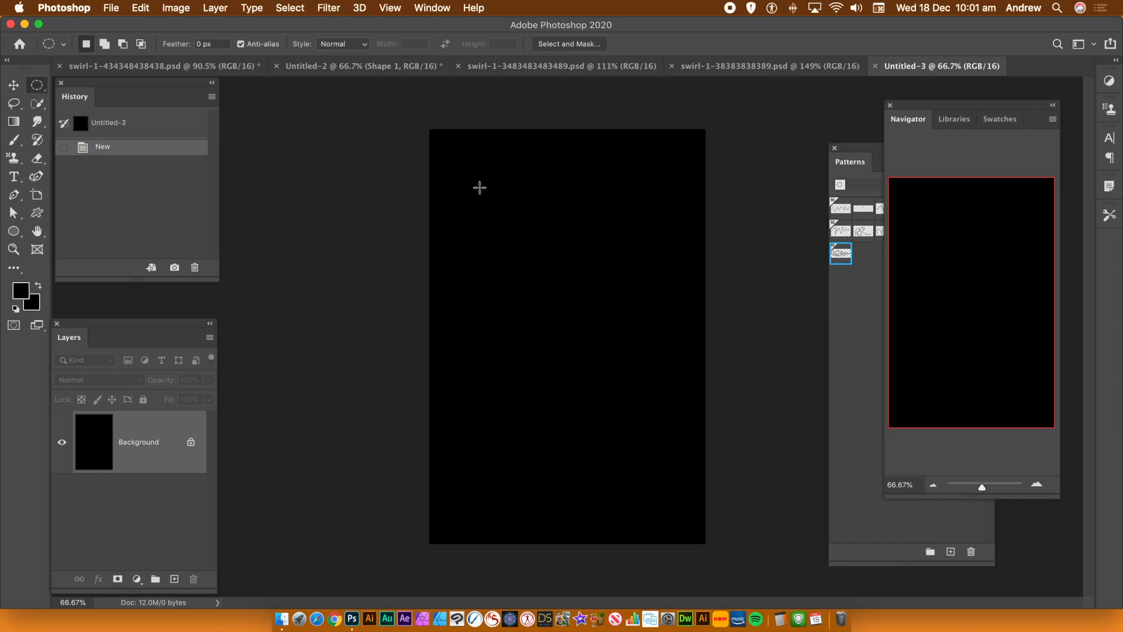
pyautogui.moveTo(477, 192); pyautogui.dragTo(686, 400)
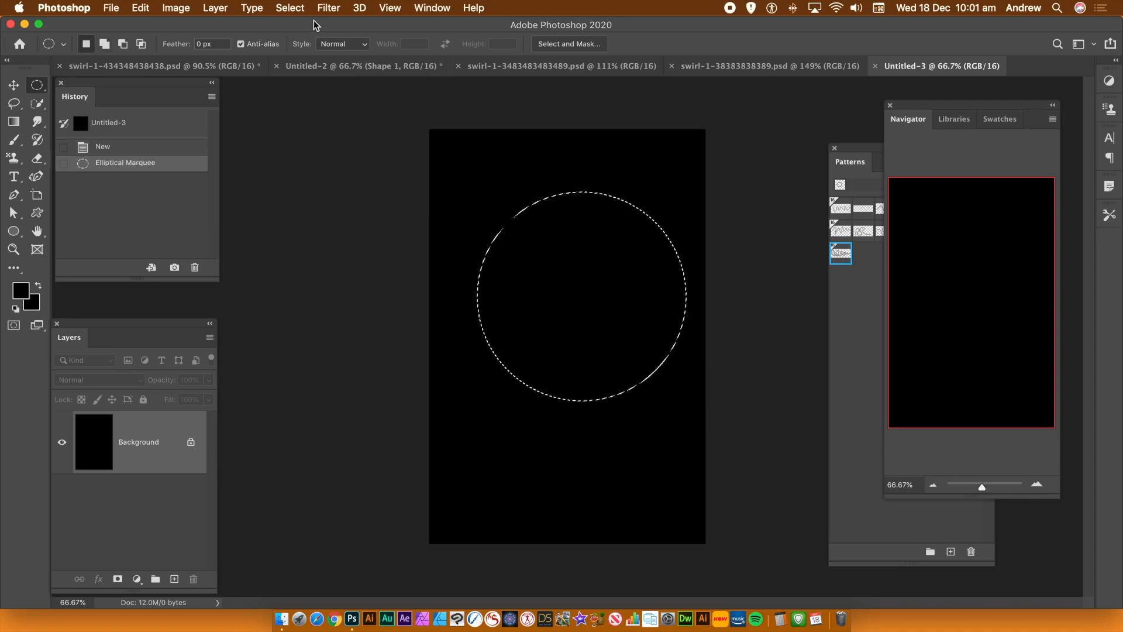
# Set up a Pattern fill for the circular selection, using the low, even wavy-line custom pattern.
pyautogui.click(140, 9)
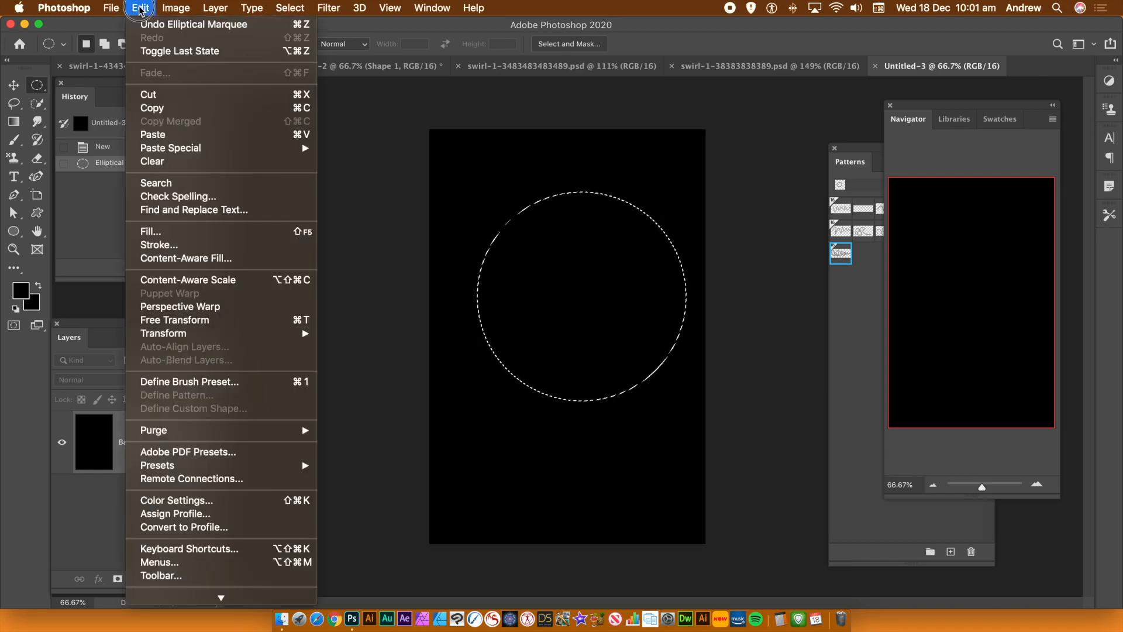
pyautogui.click(177, 233)
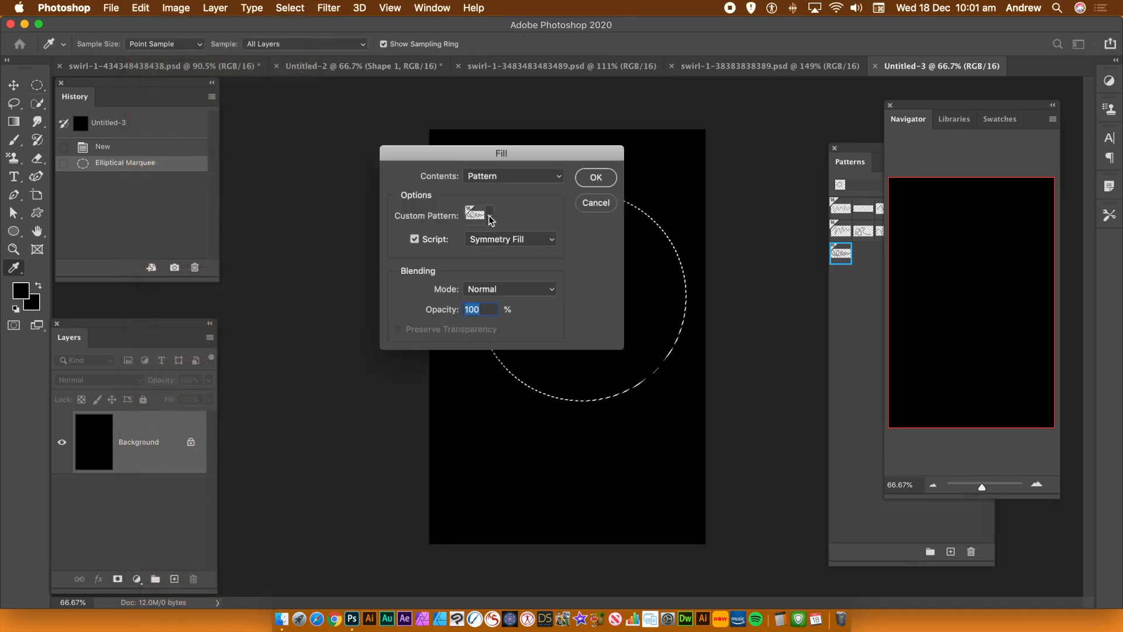
pyautogui.click(507, 179)
pyautogui.click(506, 175)
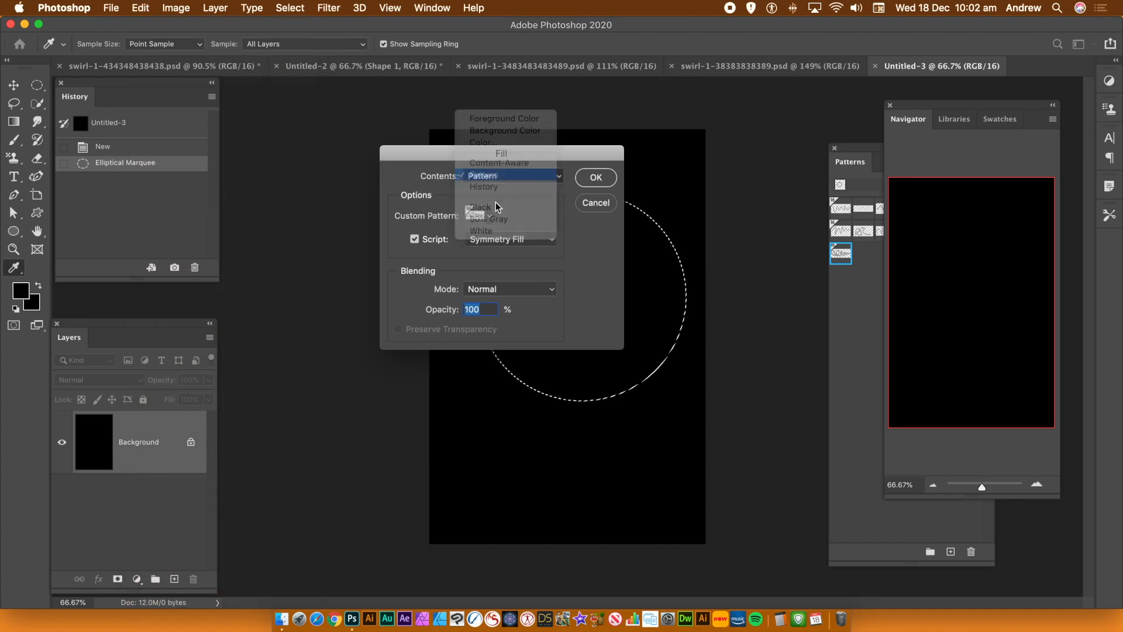
pyautogui.click(490, 215)
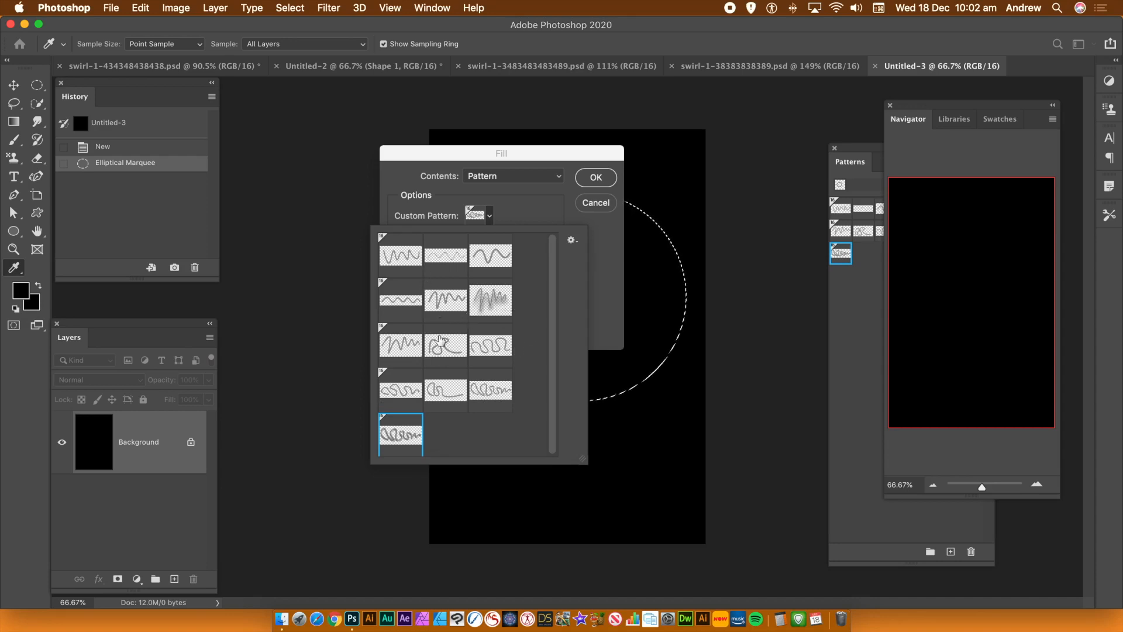
pyautogui.click(437, 392)
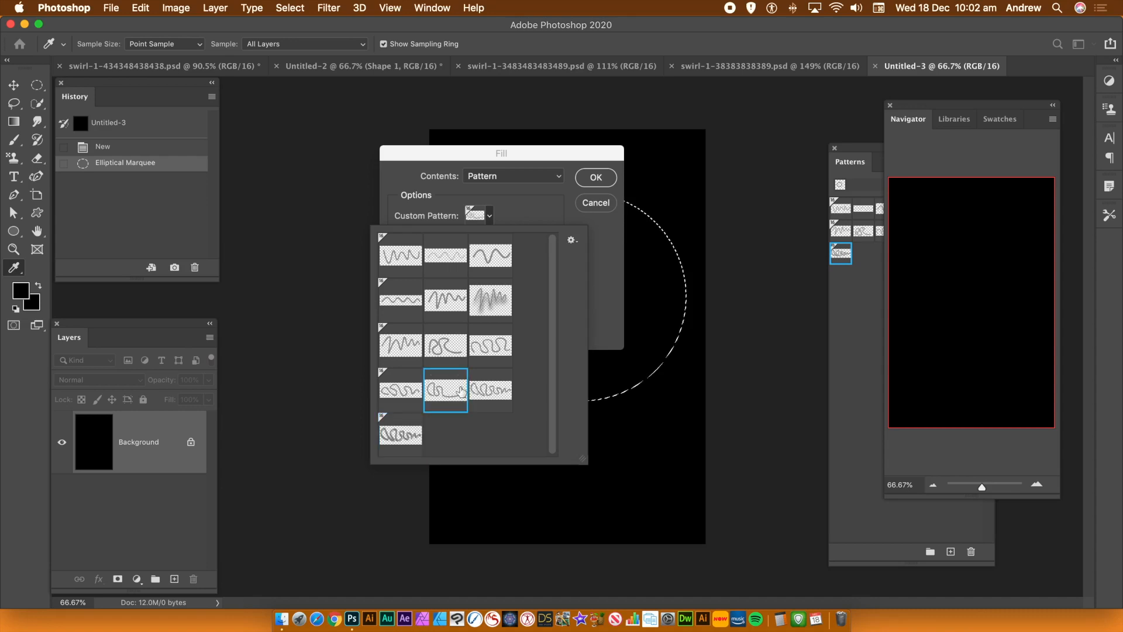
pyautogui.click(420, 392)
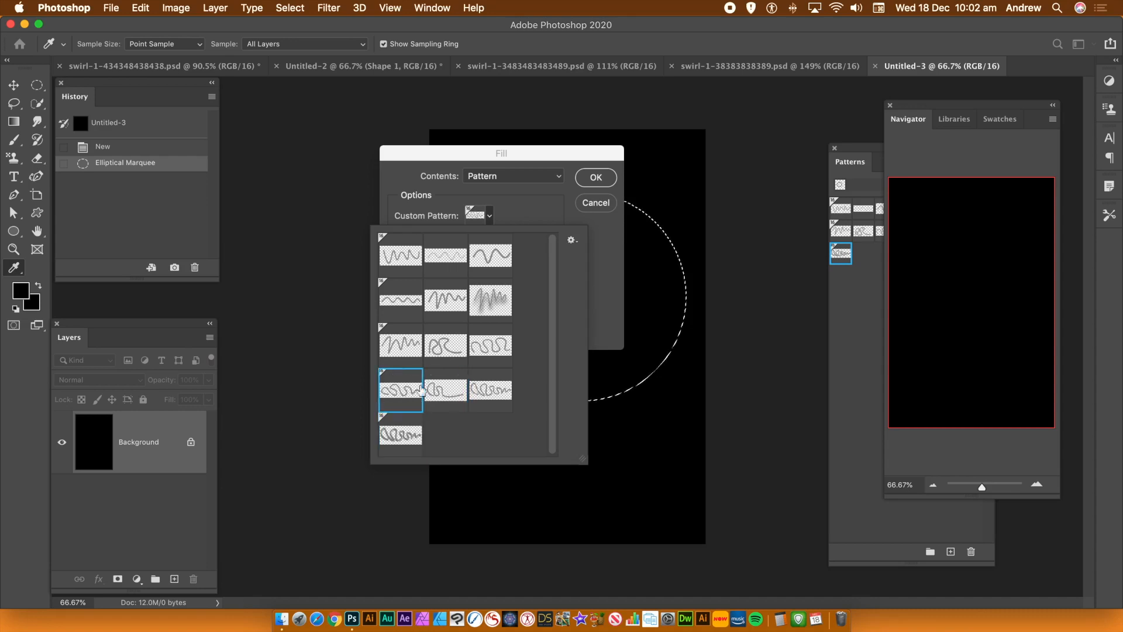
pyautogui.click(594, 264)
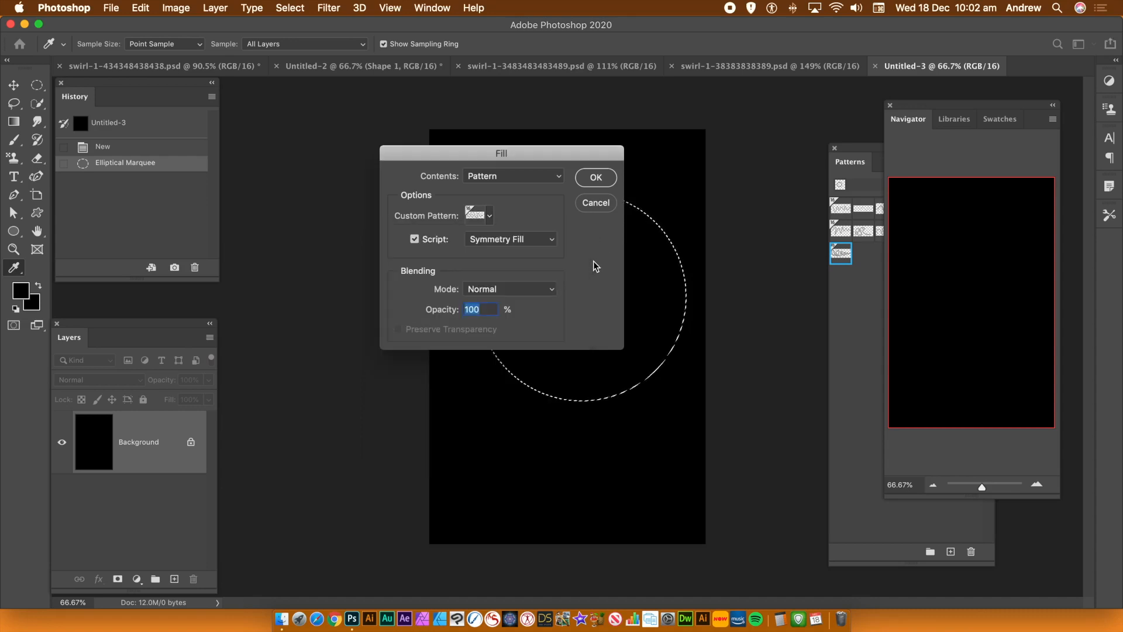
pyautogui.click(489, 215)
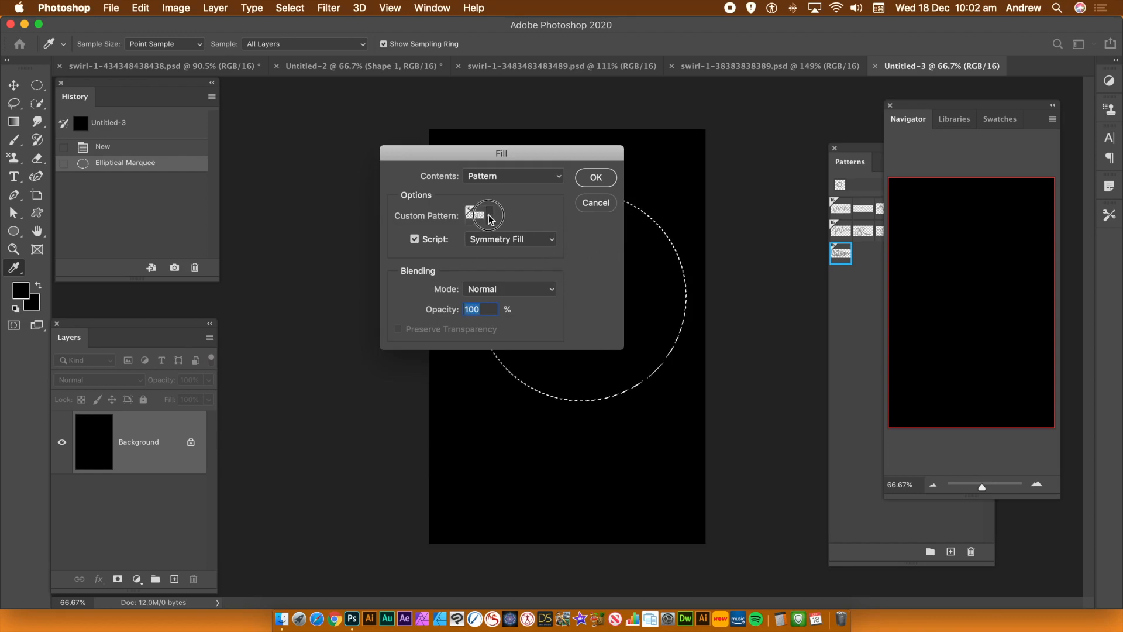
pyautogui.click(384, 309)
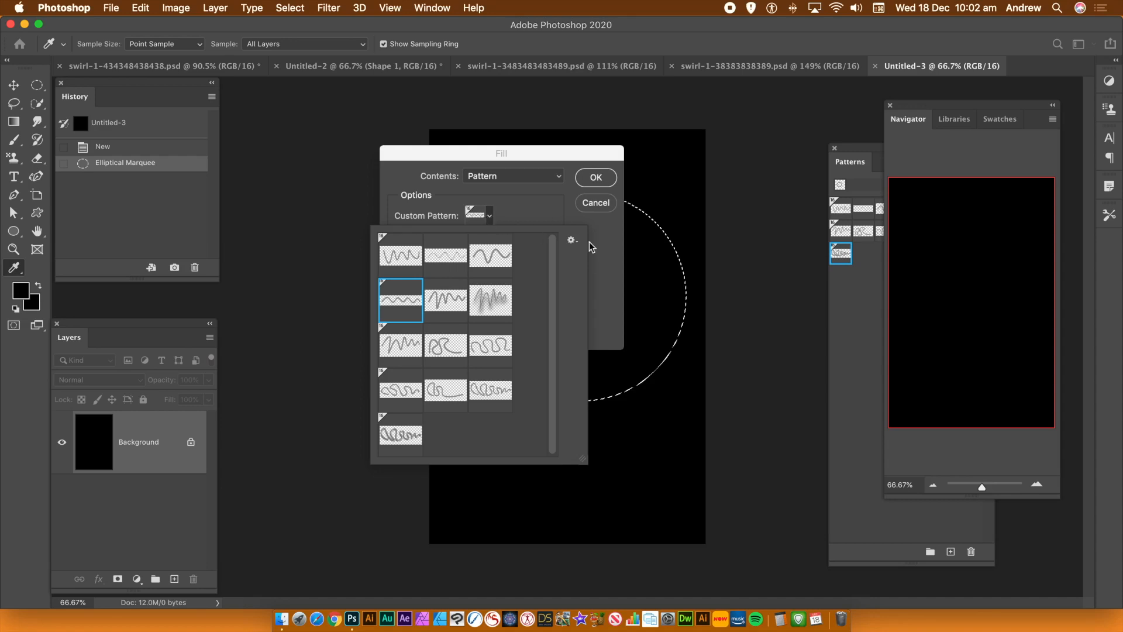
pyautogui.click(604, 268)
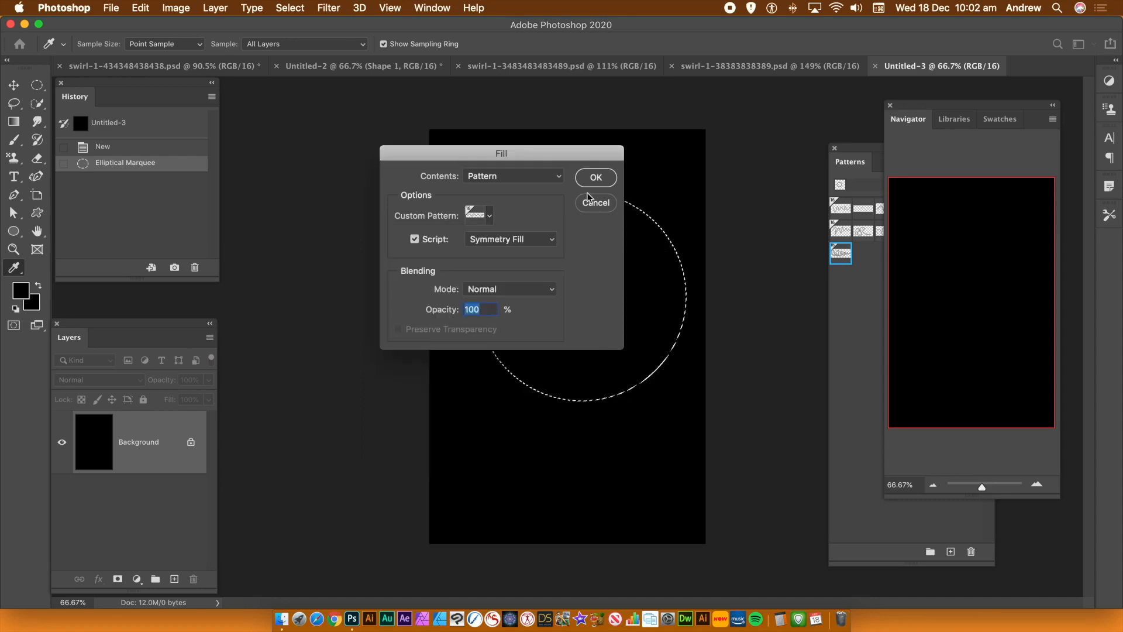
# Keep Symmetry Fill as the fill script and proceed to its settings.
pyautogui.click(511, 247)
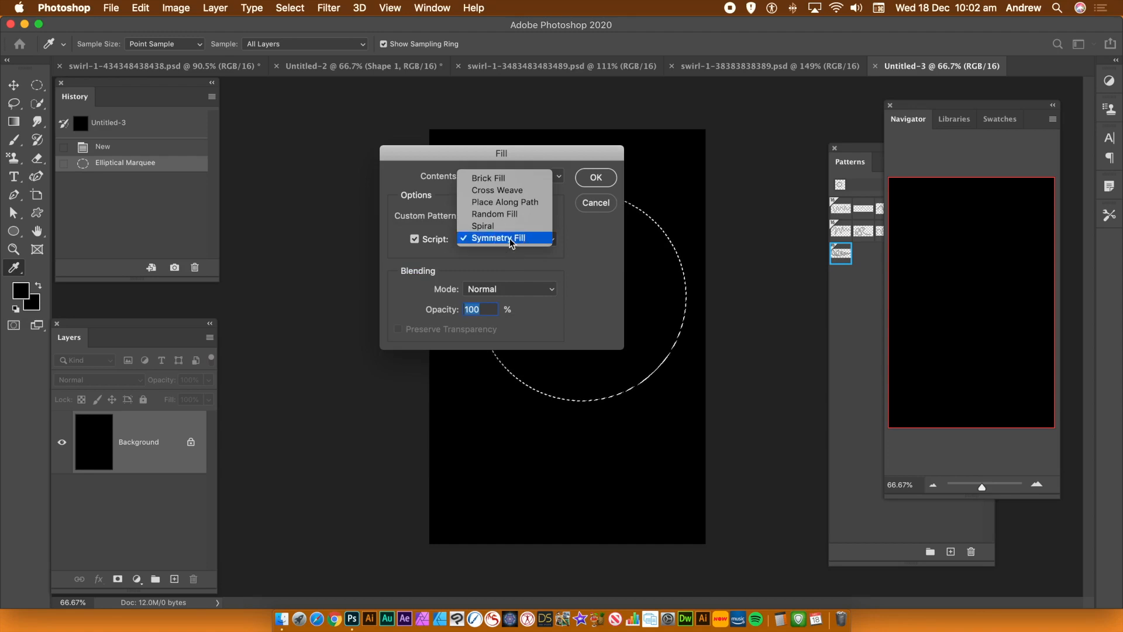
pyautogui.click(510, 238)
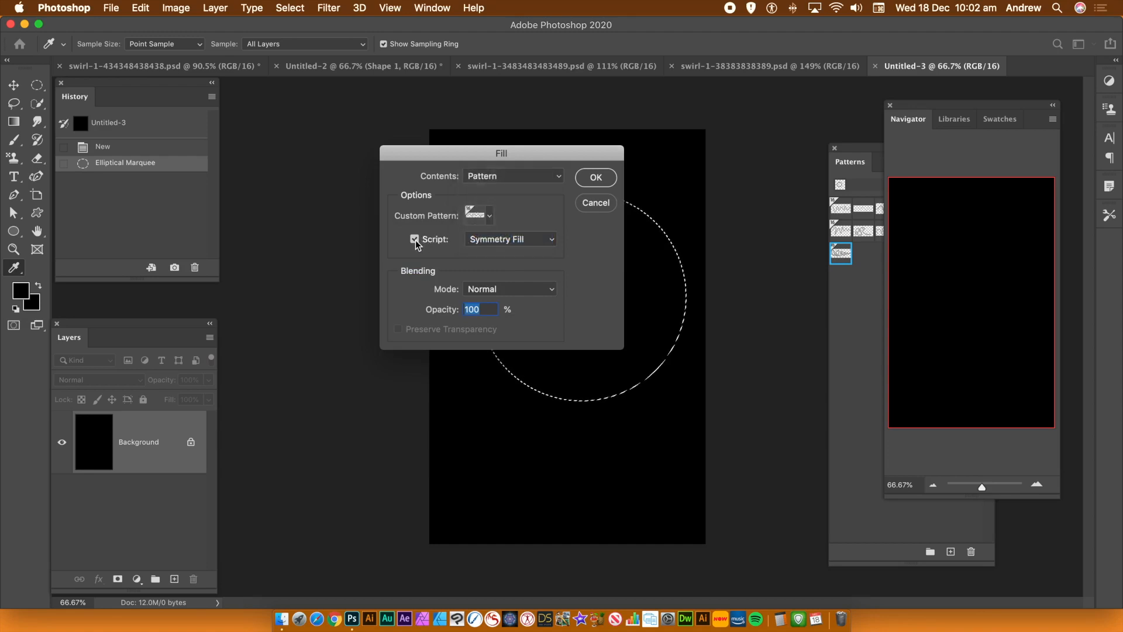
pyautogui.click(595, 179)
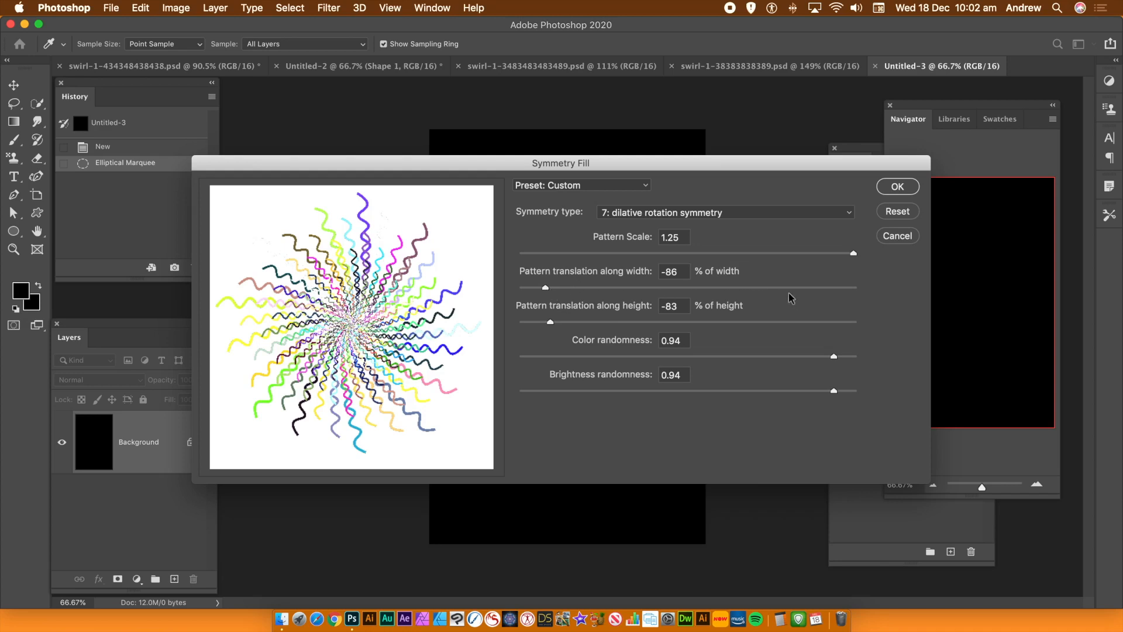
# Adjust the symmetry fill to pattern scale 1.25, translation along width -80% and translation along height -83%.
pyautogui.click(823, 288)
pyautogui.click(826, 322)
pyautogui.moveTo(816, 323); pyautogui.dragTo(553, 329)
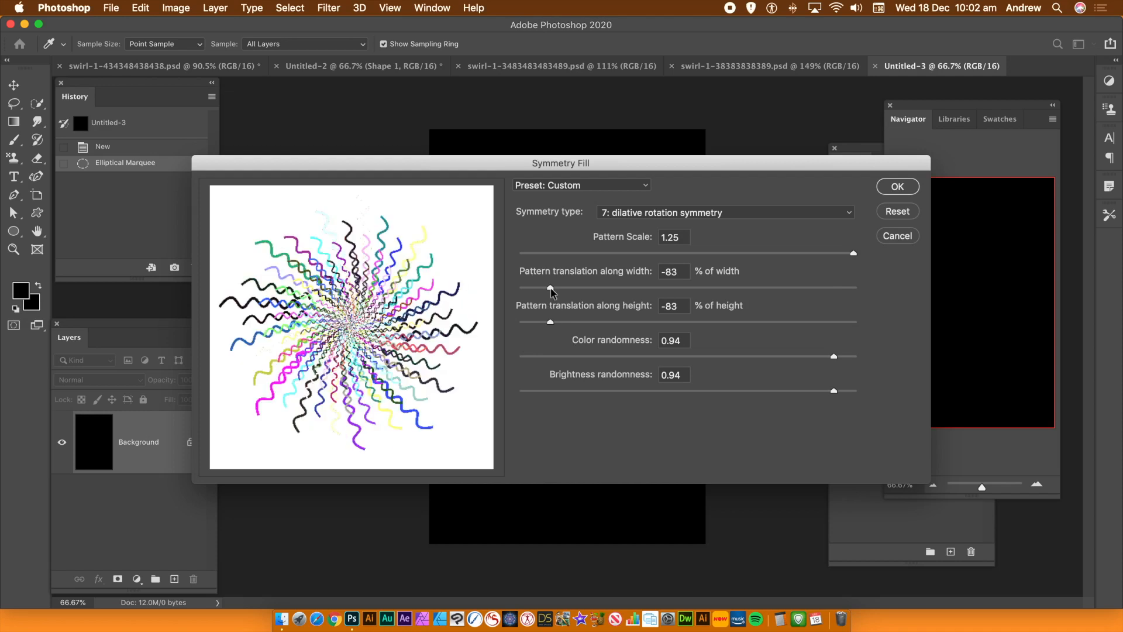
pyautogui.moveTo(551, 290); pyautogui.dragTo(557, 291)
pyautogui.moveTo(831, 255); pyautogui.dragTo(678, 256)
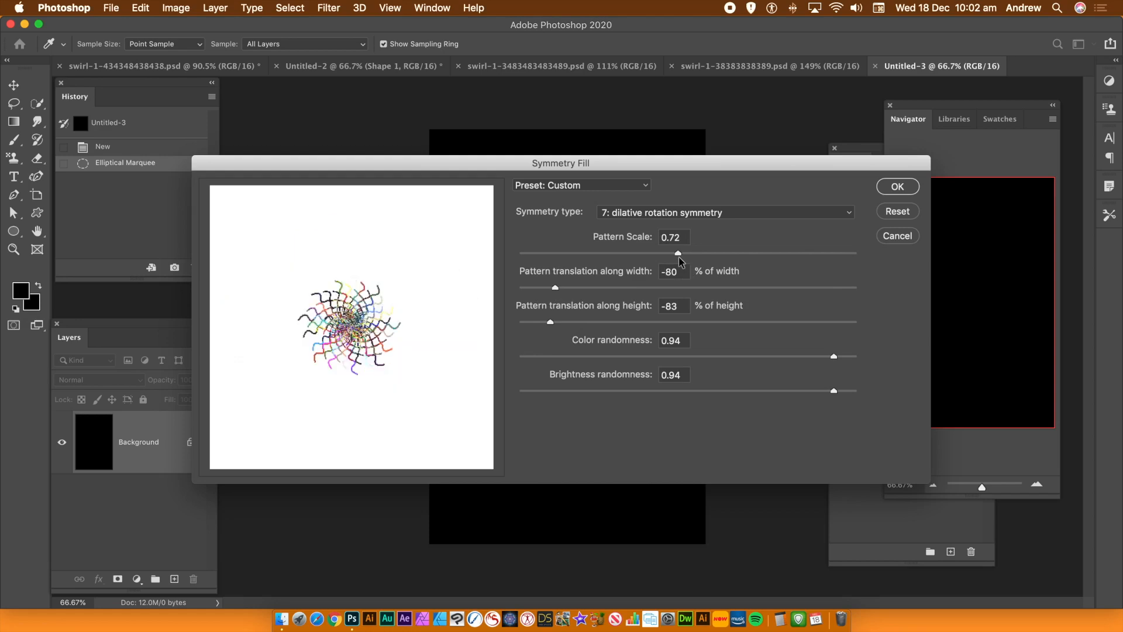
pyautogui.moveTo(846, 256); pyautogui.dragTo(872, 258)
# Keep symmetry type 7: dilative rotation symmetry and apply the fill to the circular selection.
pyautogui.click(676, 209)
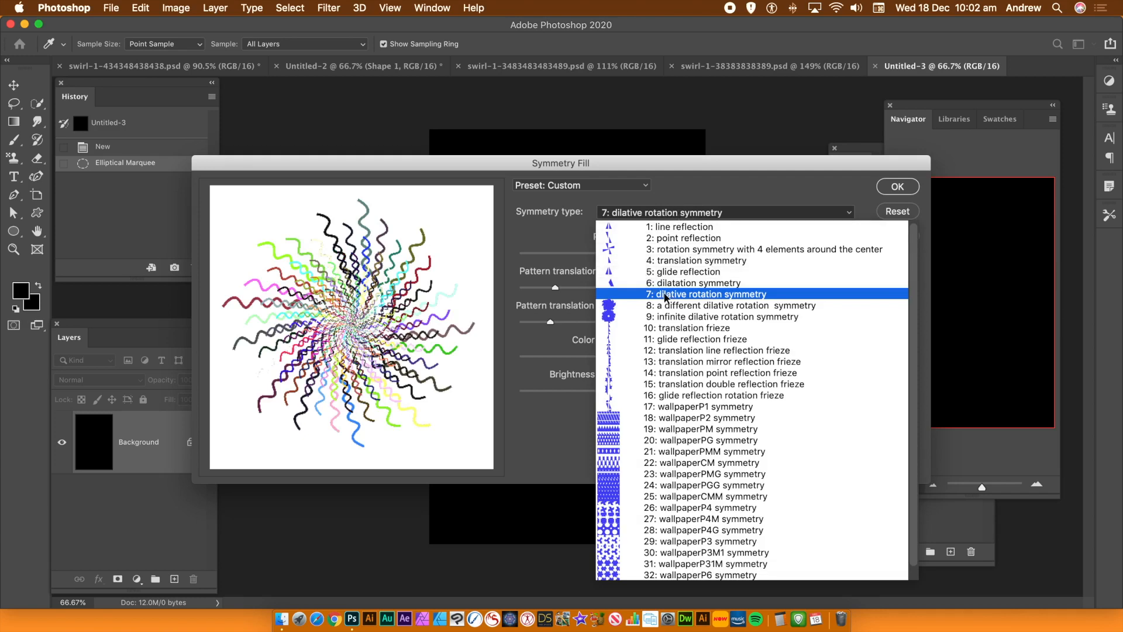
pyautogui.click(665, 295)
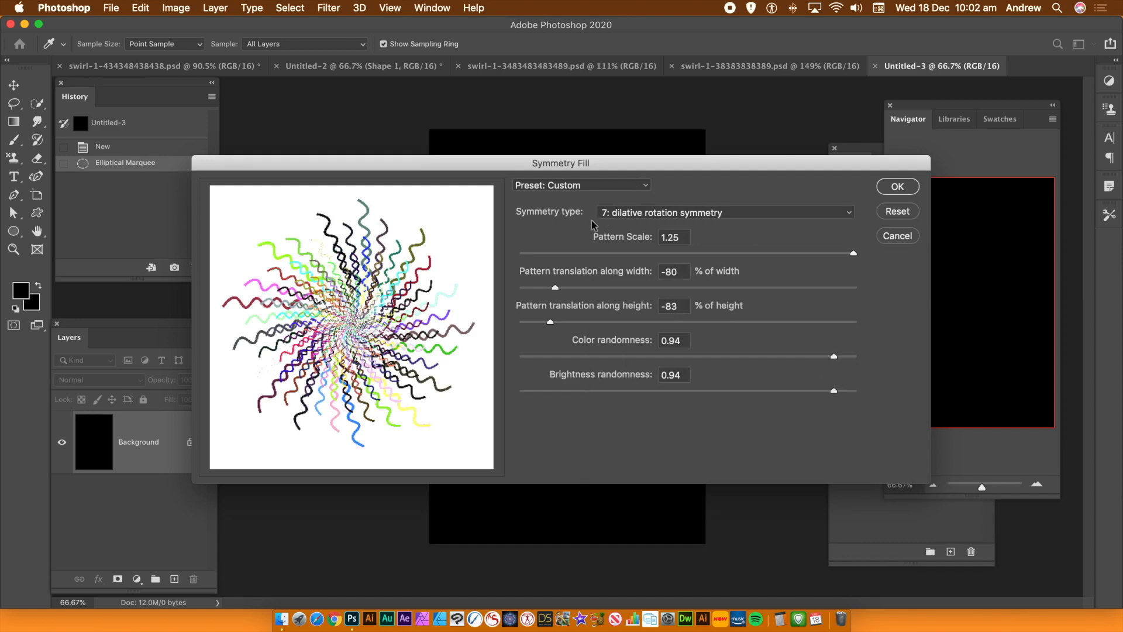
pyautogui.click(894, 187)
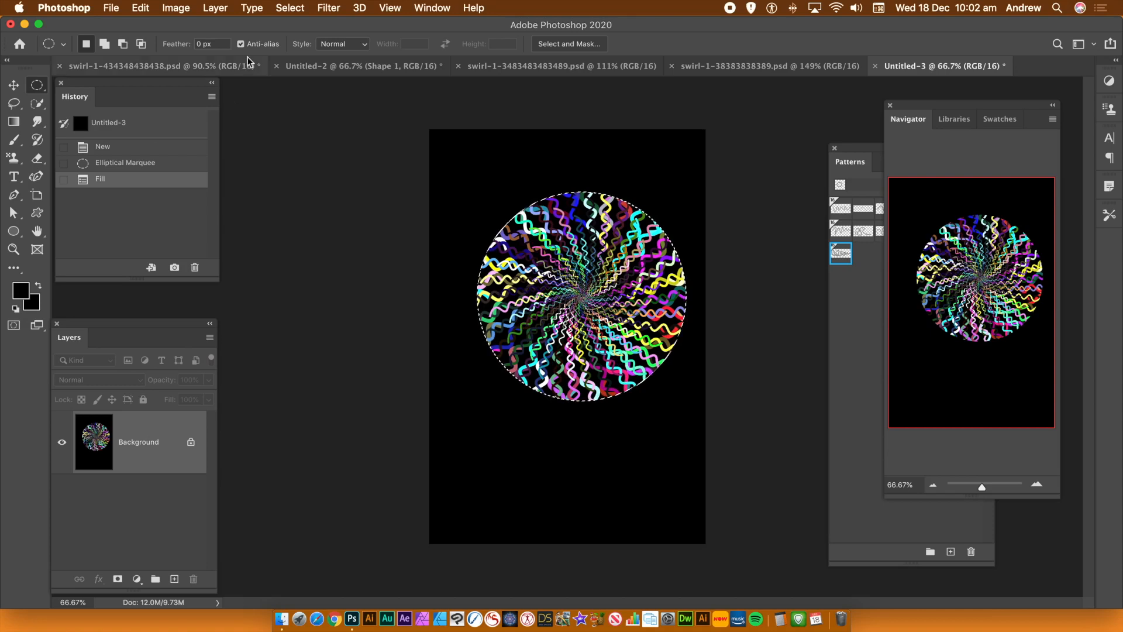
# Copy the pattern-filled circle and paste it onto a new layer.
pyautogui.click(142, 8)
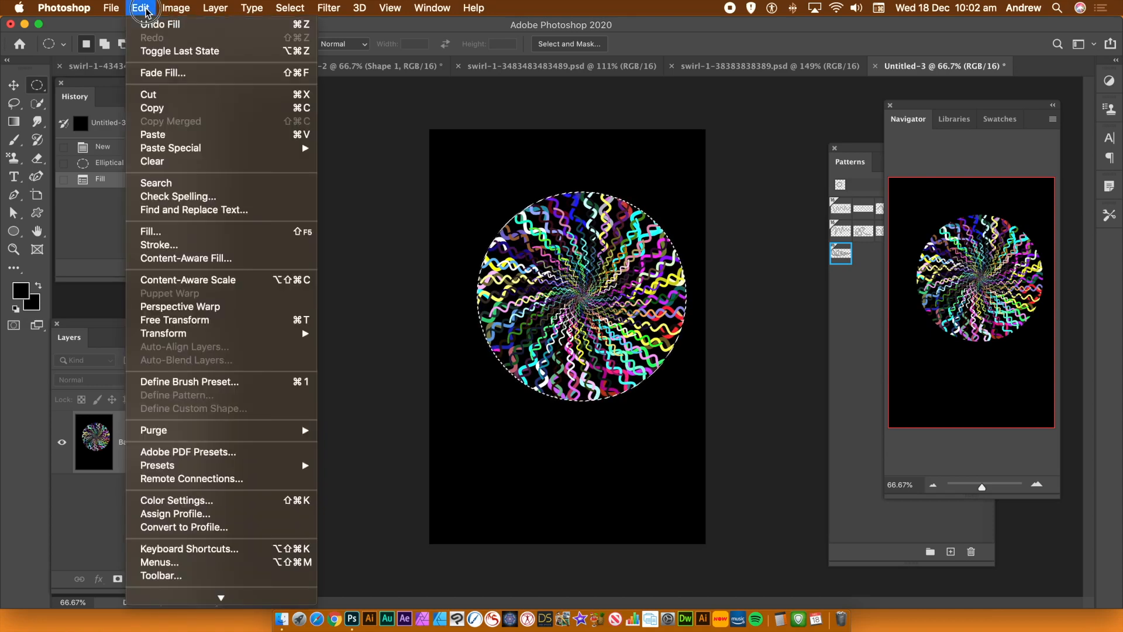
pyautogui.click(173, 109)
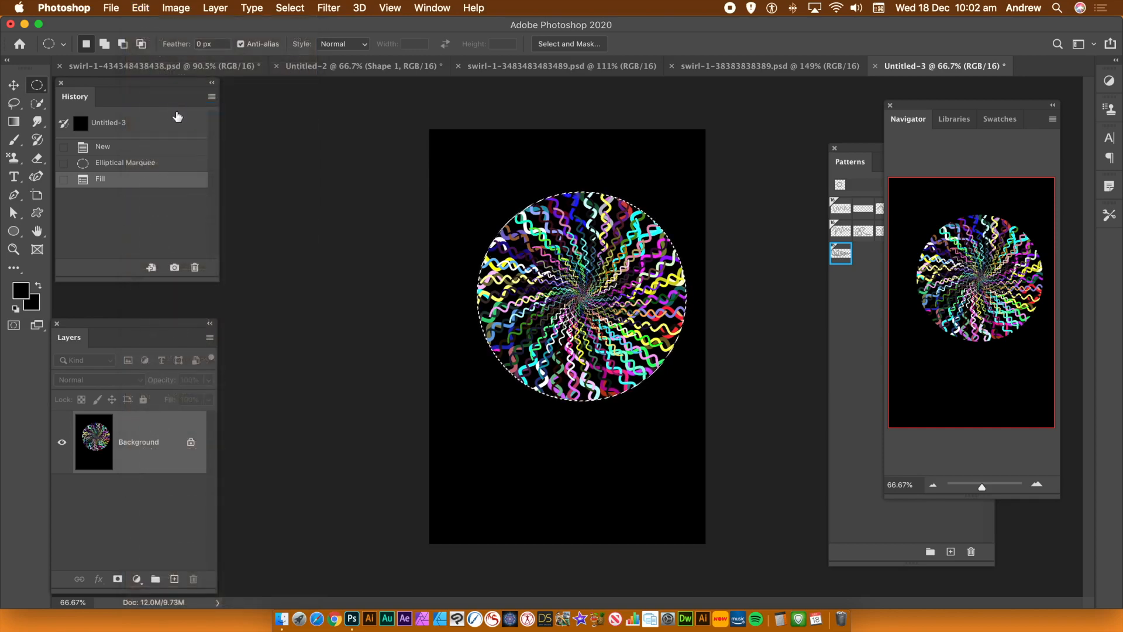
pyautogui.press('super+v')
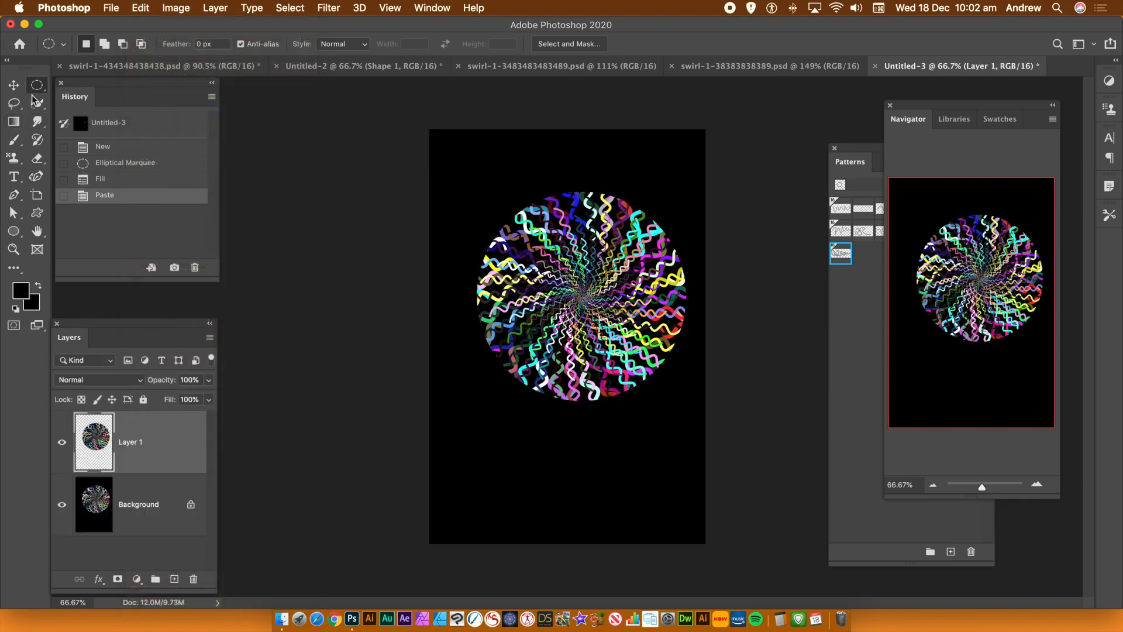
# Move the pasted circle to the canvas's upper-left corner and spread six duplicates of it so they cover the rest of the canvas.
pyautogui.click(14, 85)
pyautogui.moveTo(614, 266); pyautogui.dragTo(494, 158)
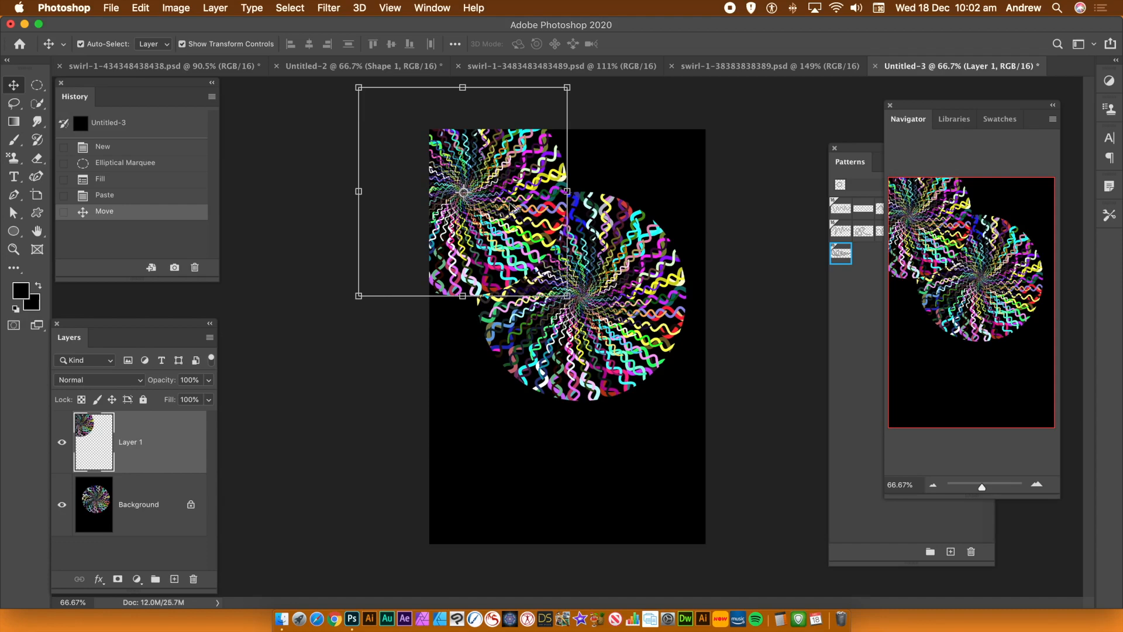
pyautogui.moveTo(517, 205); pyautogui.dragTo(754, 331)
pyautogui.moveTo(755, 324); pyautogui.dragTo(746, 304)
pyautogui.moveTo(694, 266); pyautogui.dragTo(729, 519)
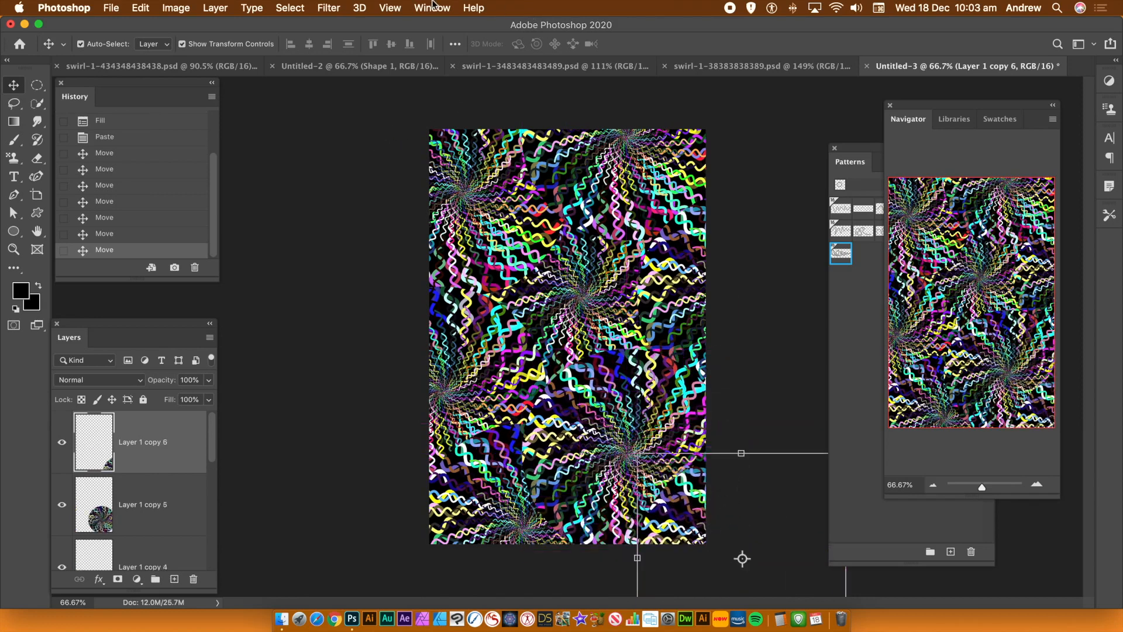
# Flatten all the circle layers into a single background image.
pyautogui.click(215, 8)
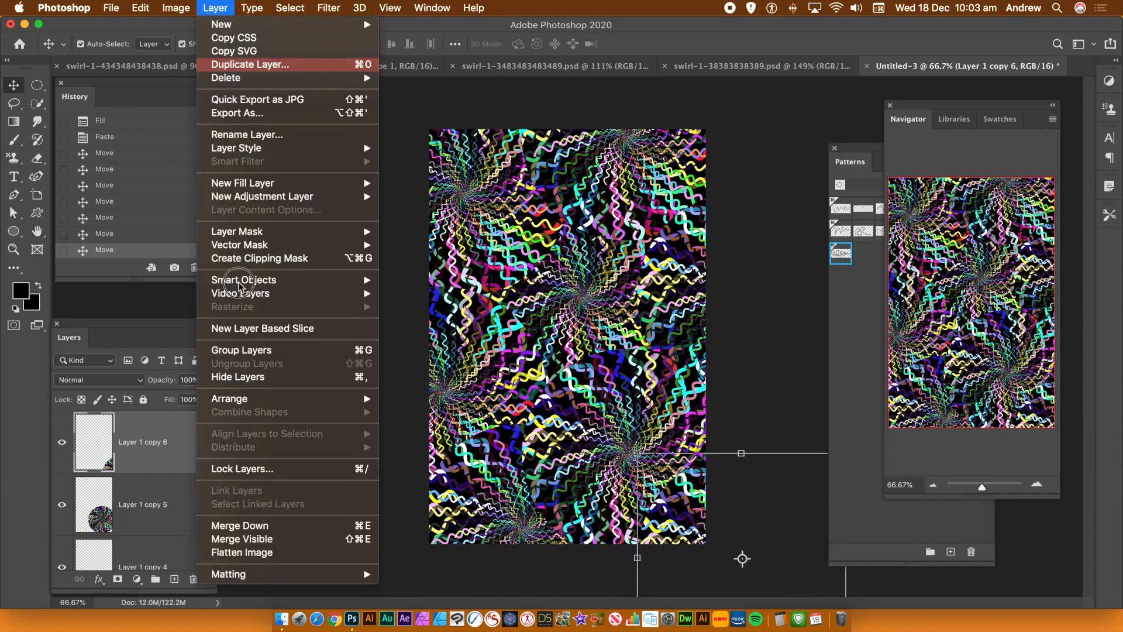
pyautogui.click(308, 553)
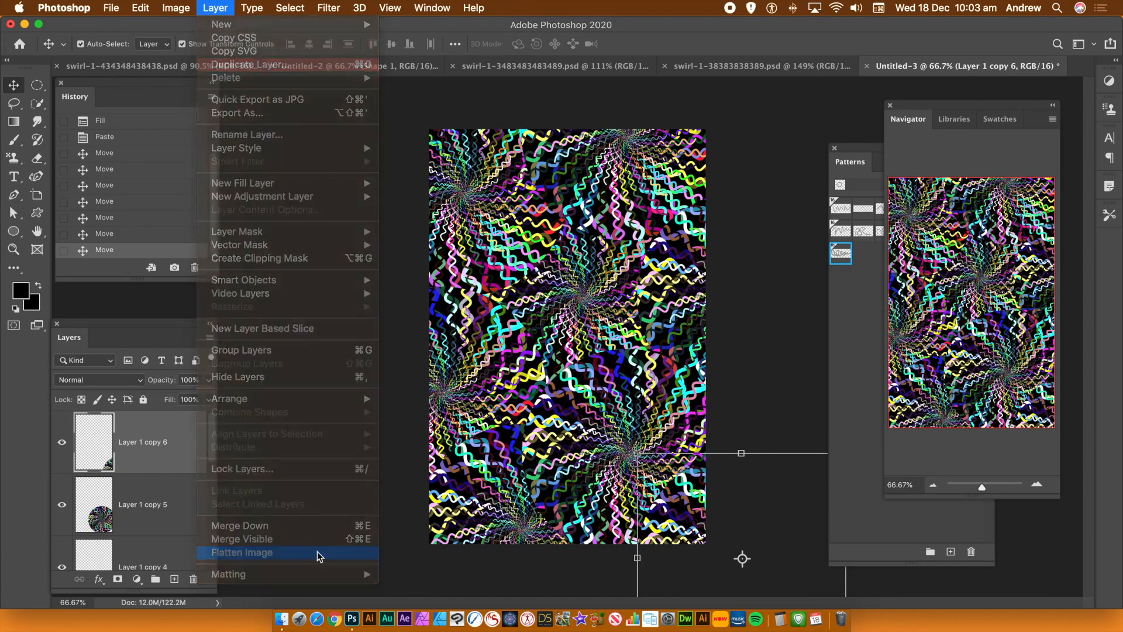
pyautogui.moveTo(984, 489); pyautogui.dragTo(986, 490)
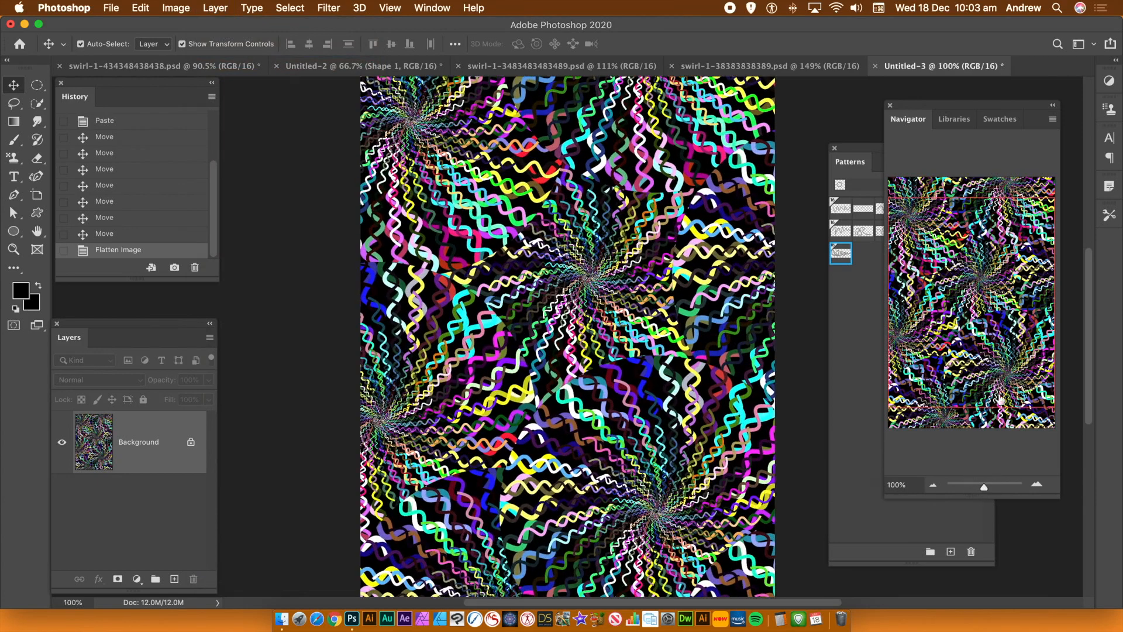
# Close the Navigator panel.
pyautogui.click(890, 107)
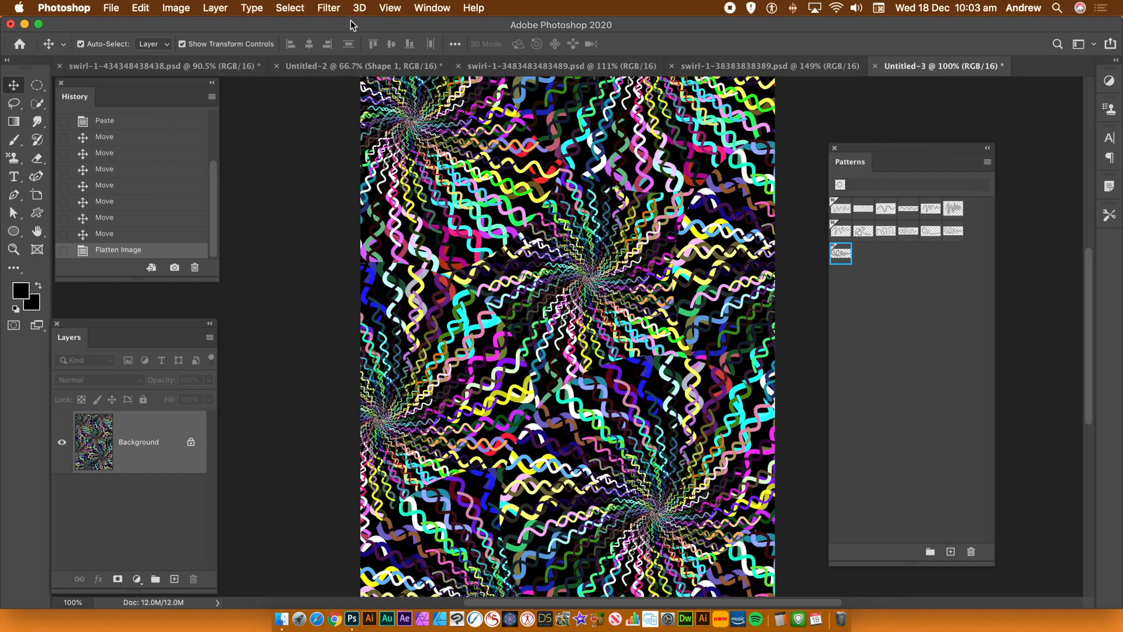
pyautogui.click(425, 9)
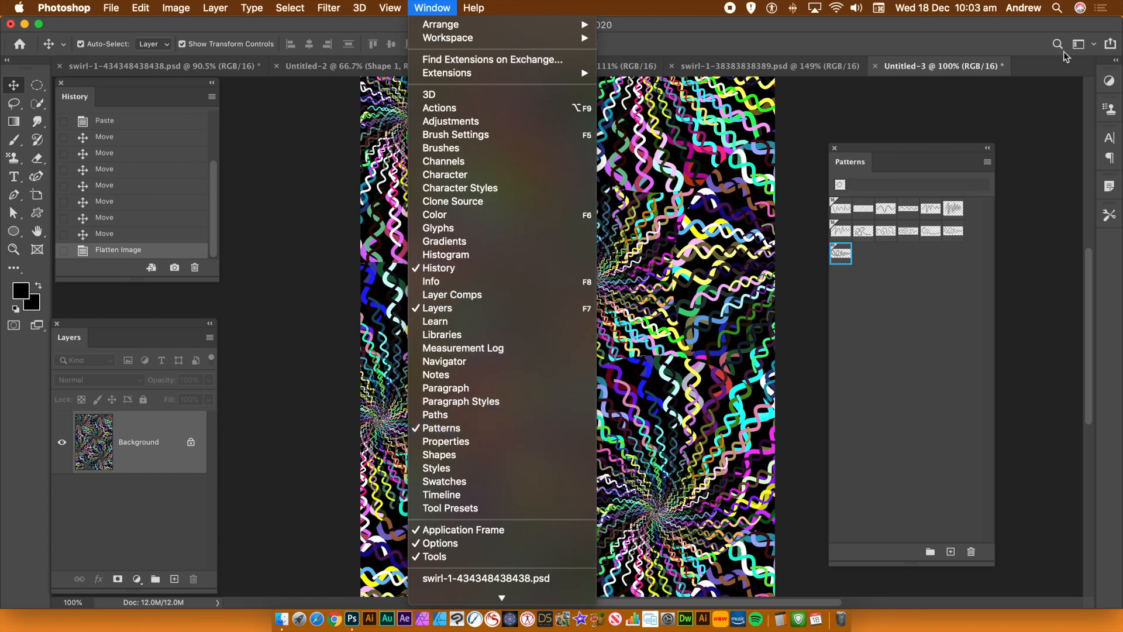
pyautogui.click(899, 151)
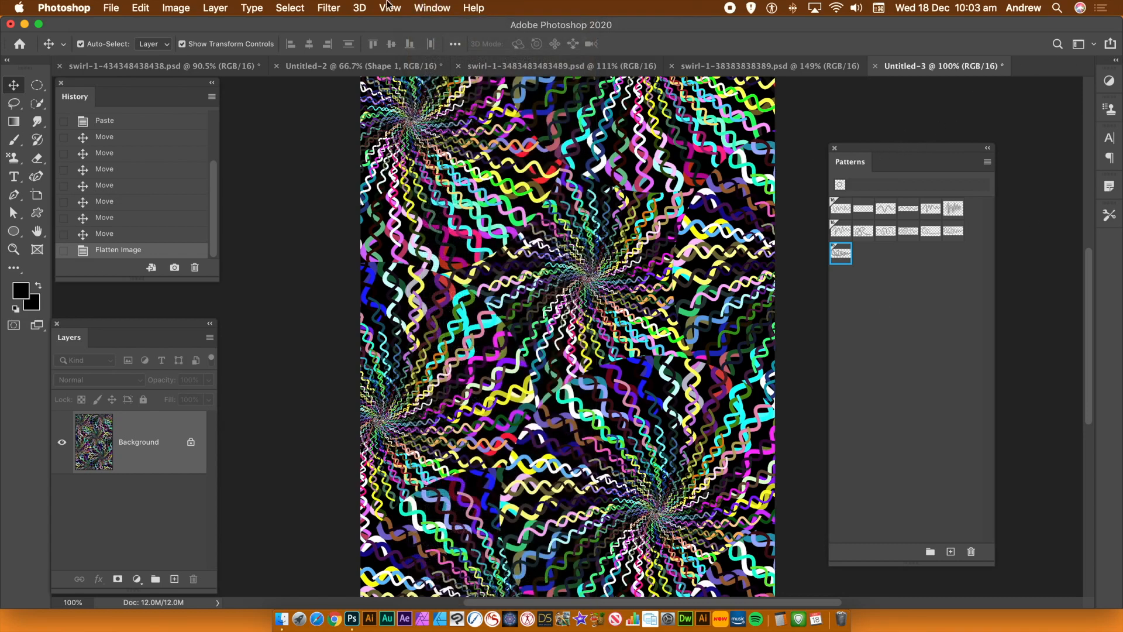
# Apply an Oil Paint filter to the flattened image with Stylization 9.5, Cleanliness 8.7, Scale 9.8, Bristle Detail 8.8 and Lighting off.
pyautogui.click(328, 8)
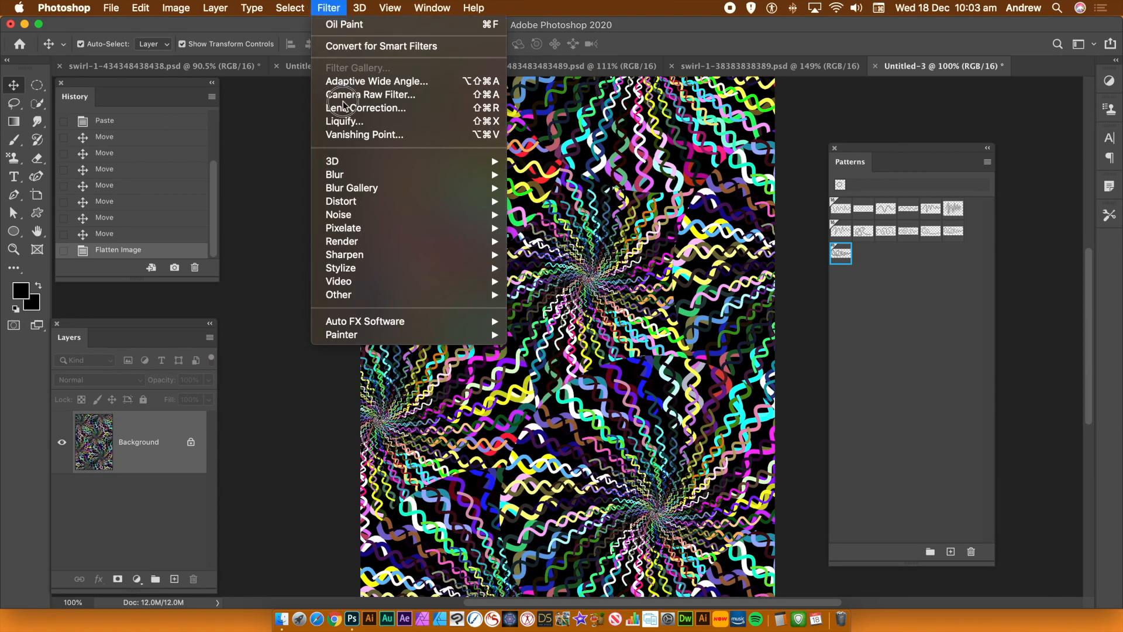
pyautogui.moveTo(400, 270)
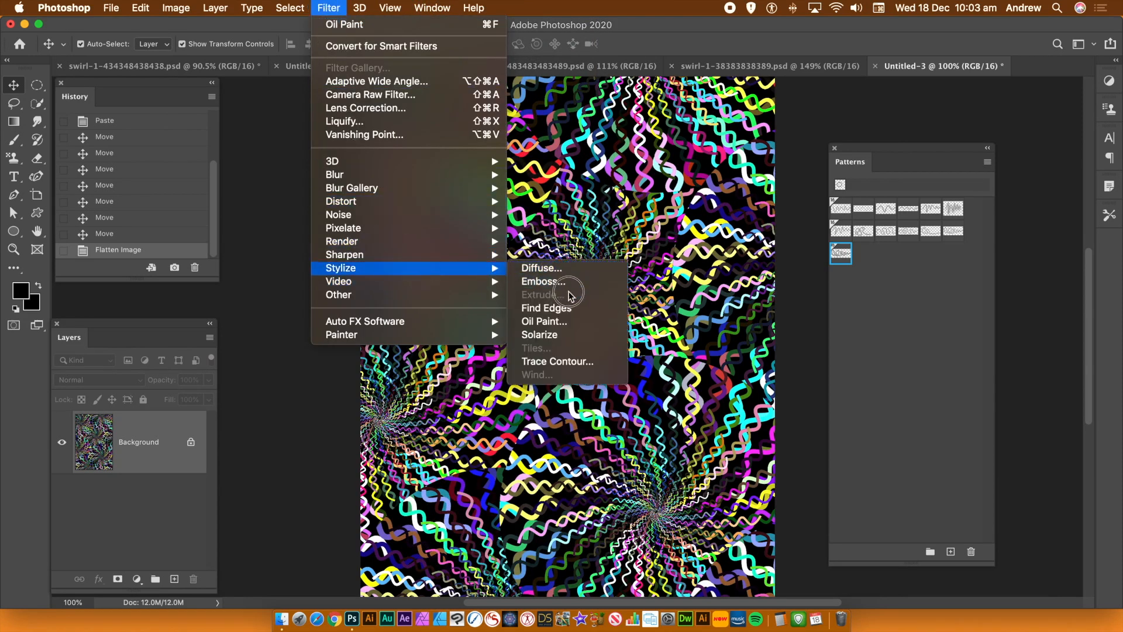
pyautogui.click(544, 321)
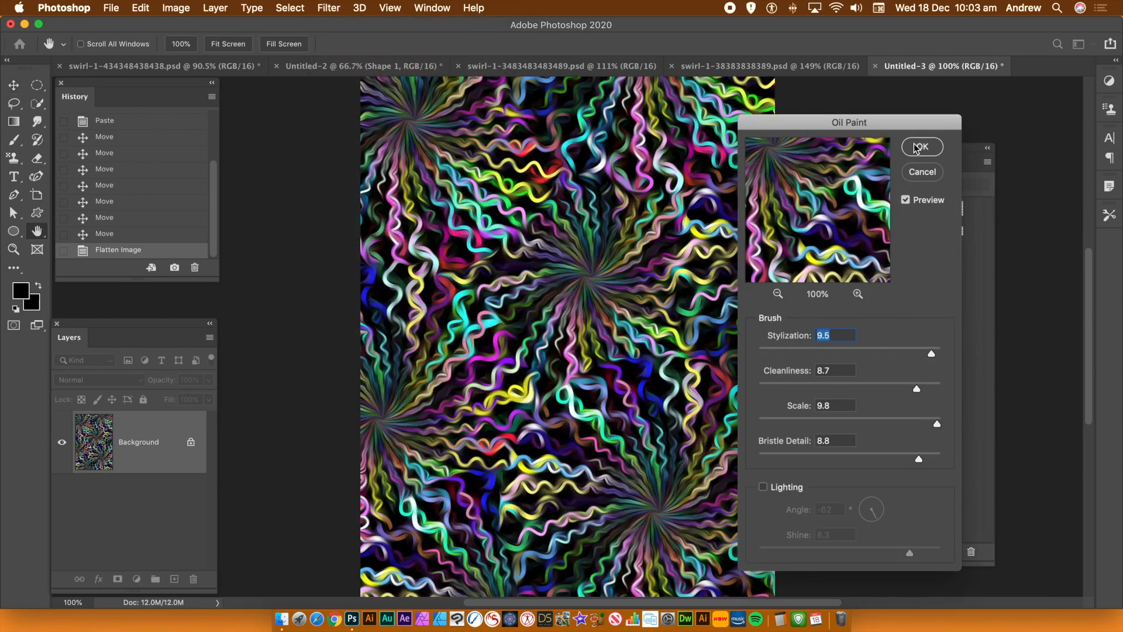
pyautogui.click(920, 146)
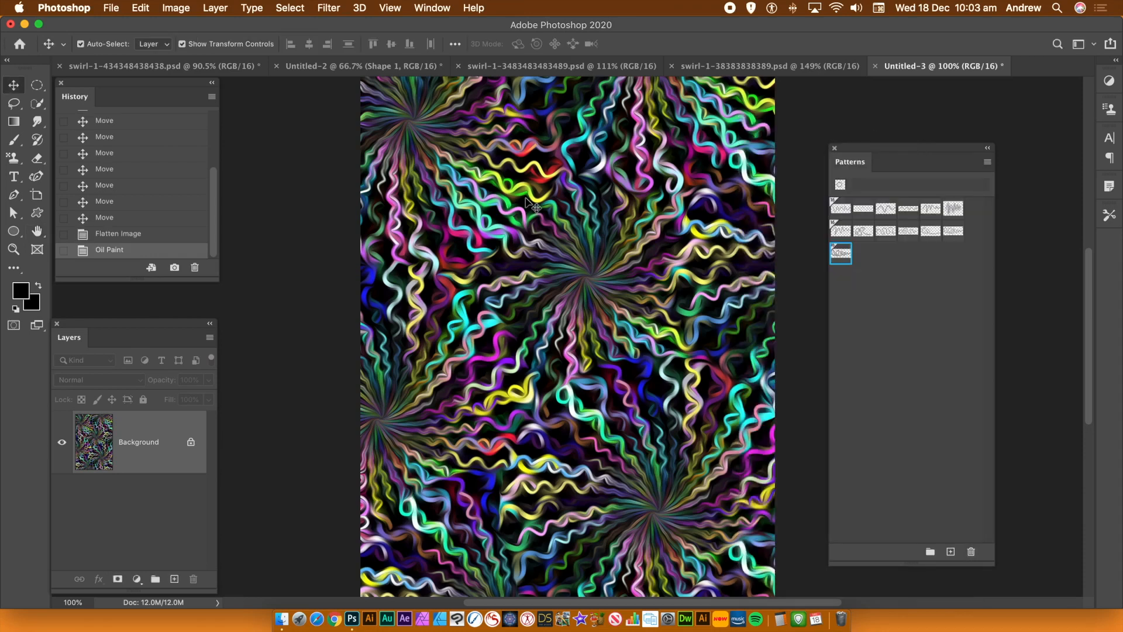
# Apply a Levels adjustment with the white input level at 180 and the midtones slightly darkened.
pyautogui.click(177, 9)
pyautogui.moveTo(199, 49)
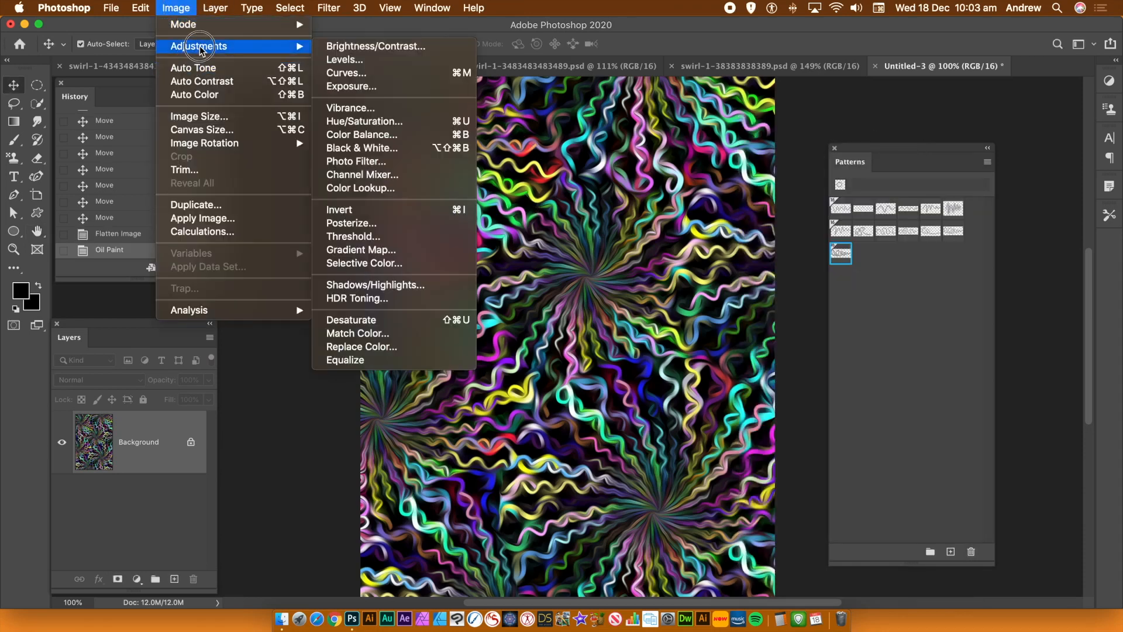
pyautogui.click(385, 59)
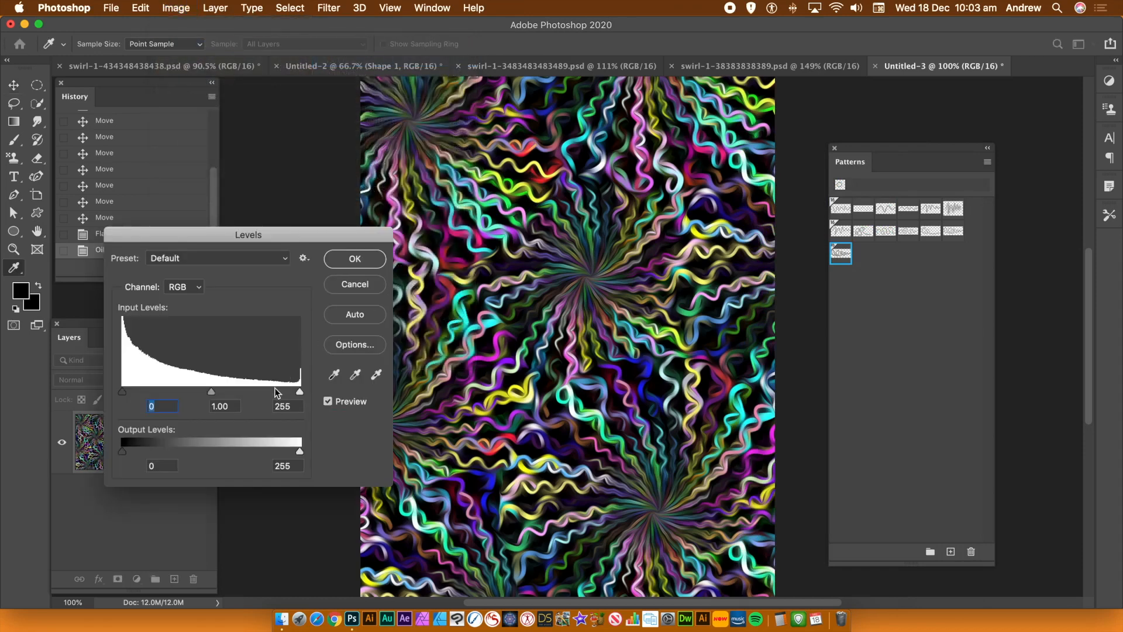
pyautogui.moveTo(300, 391); pyautogui.dragTo(248, 391)
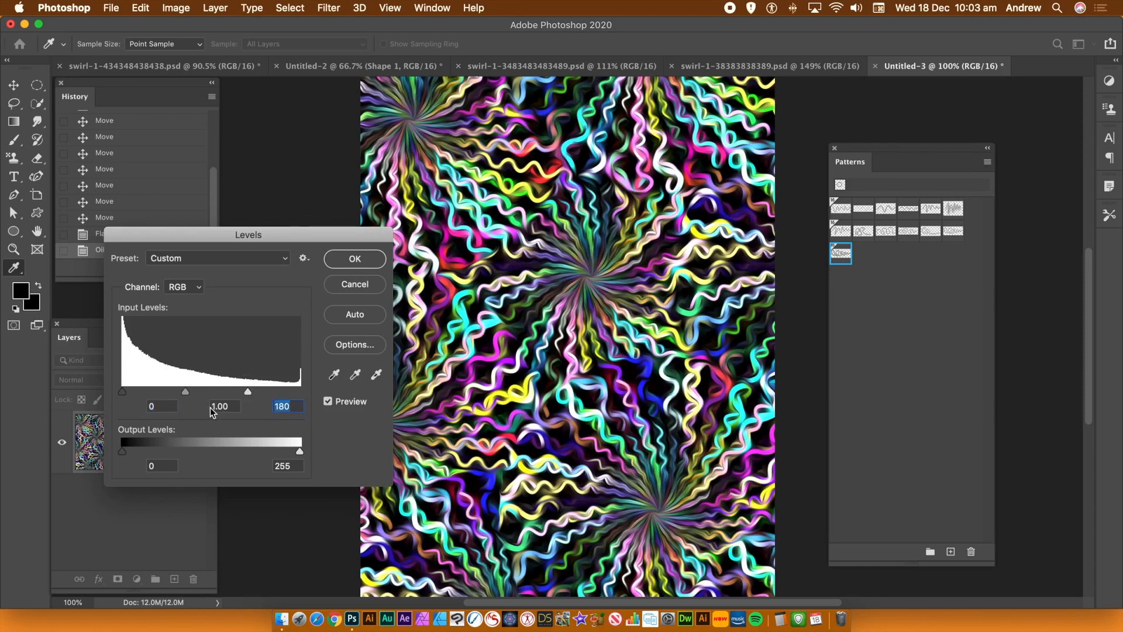
pyautogui.moveTo(185, 392); pyautogui.dragTo(189, 392)
pyautogui.click(355, 259)
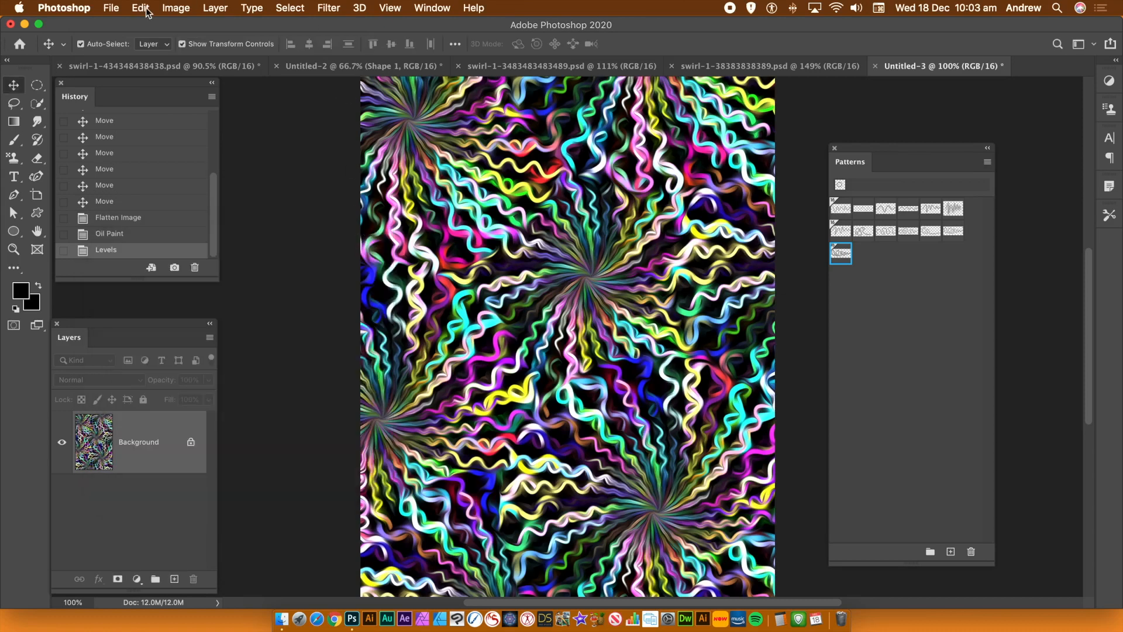
# Apply a Vibrance adjustment with vibrance at about +40 and saturation raised.
pyautogui.click(168, 9)
pyautogui.moveTo(269, 46)
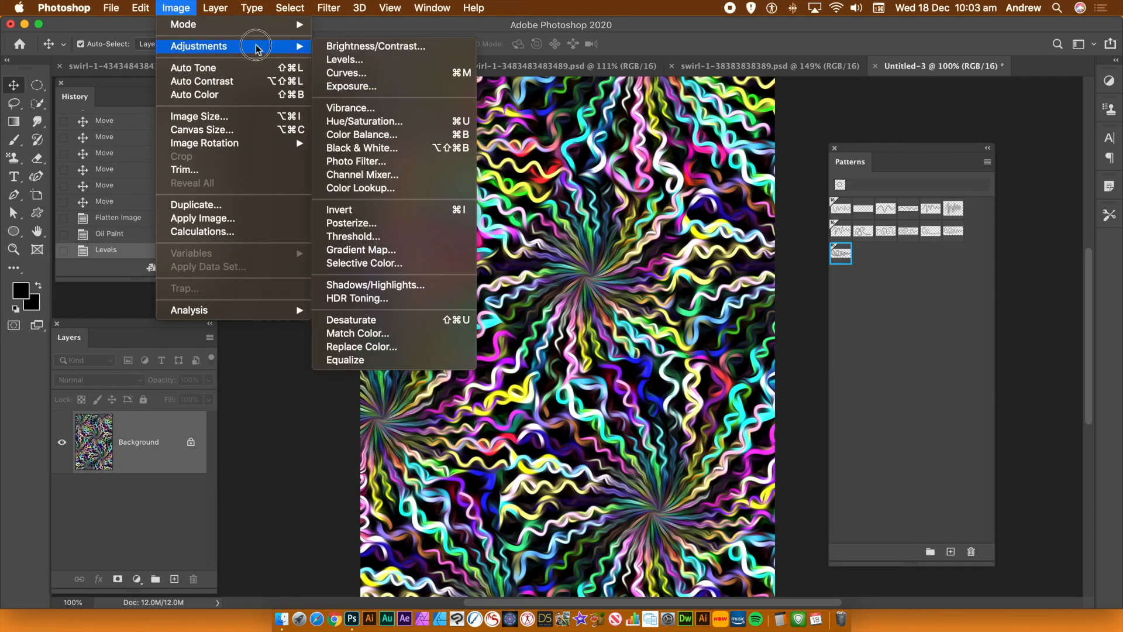
pyautogui.click(345, 109)
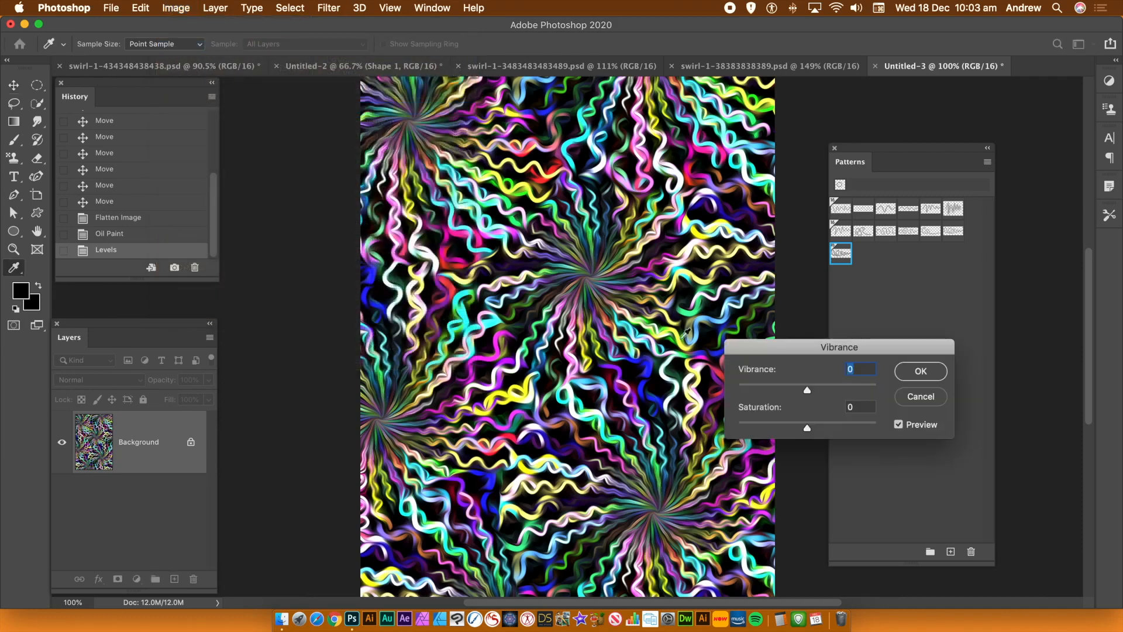
pyautogui.moveTo(808, 390); pyautogui.dragTo(835, 391)
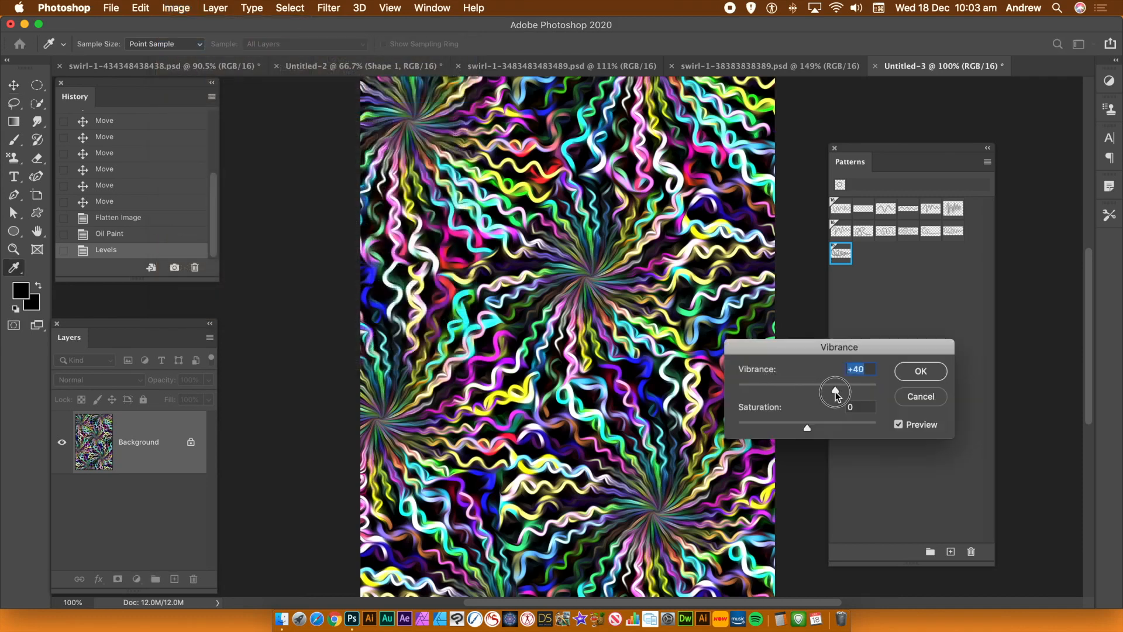
pyautogui.click(840, 425)
pyautogui.click(920, 371)
pyautogui.press('v')
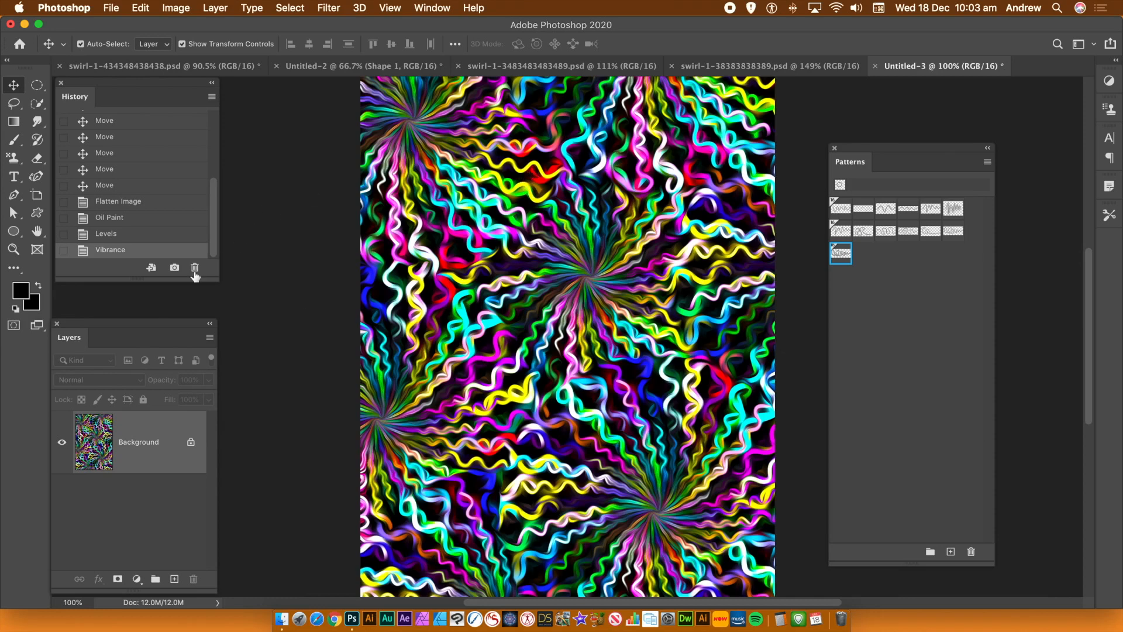
# Revert the document to its Elliptical Marquee history state, before the circular selection was filled.
pyautogui.moveTo(212, 194); pyautogui.dragTo(207, 105)
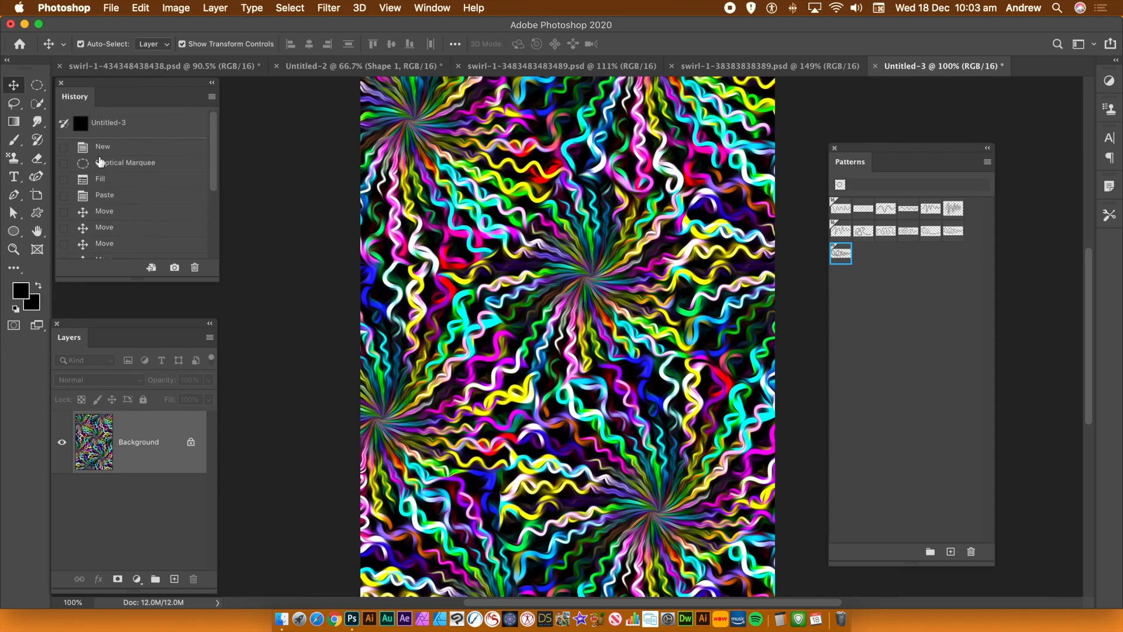
pyautogui.click(93, 179)
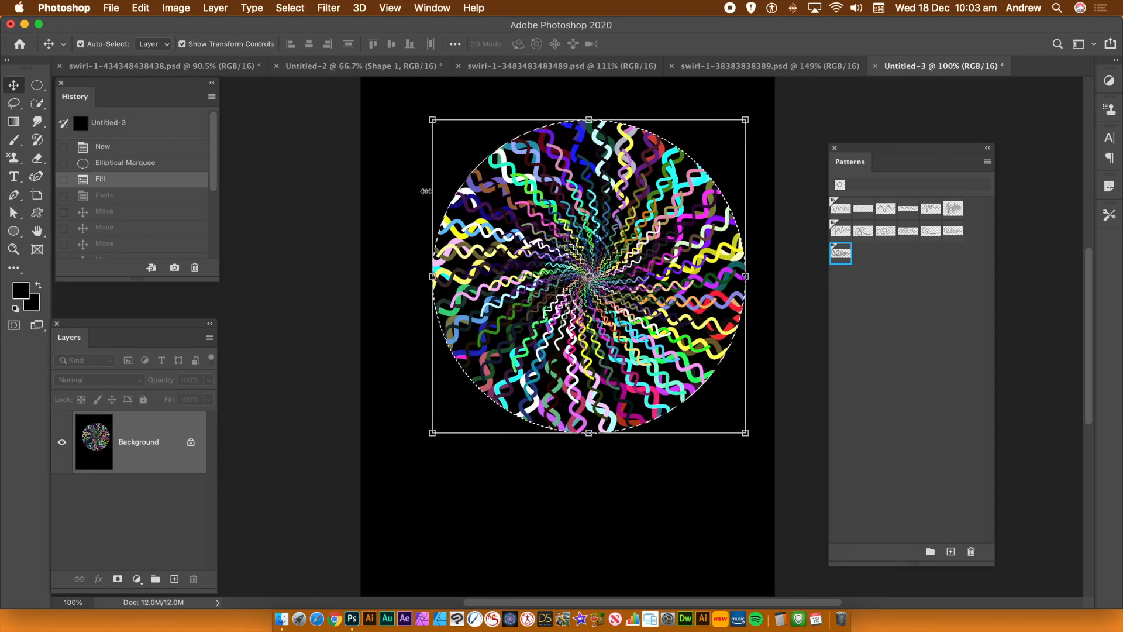
pyautogui.click(114, 163)
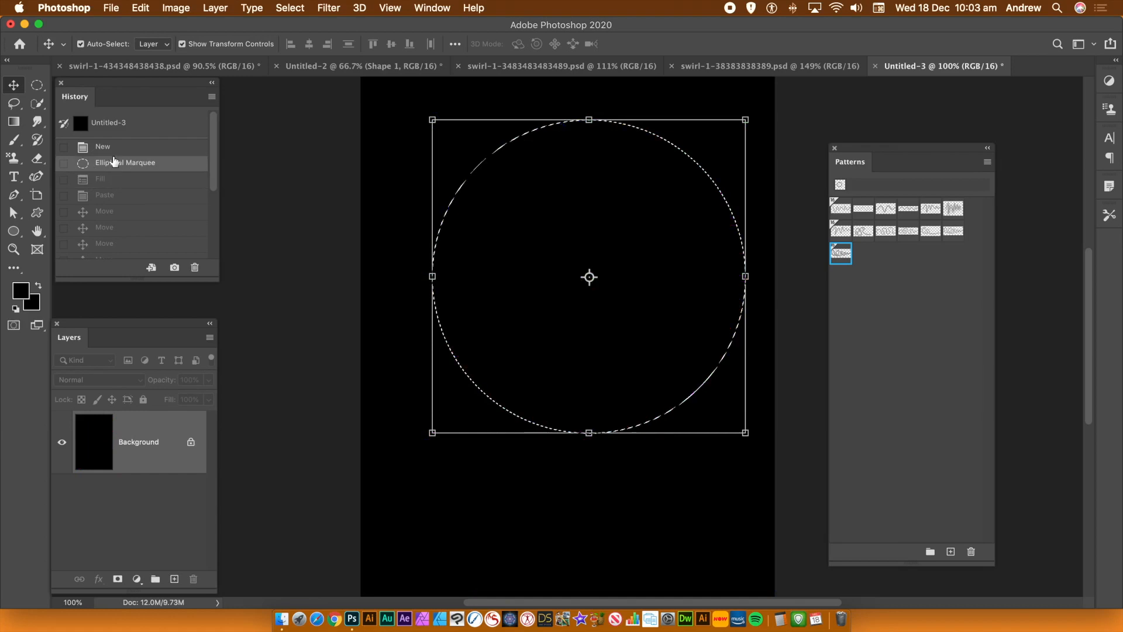
# Start a scripted Symmetry Fill of the circular selection using the looping squiggle pattern, second in the third row of custom patterns.
pyautogui.click(140, 8)
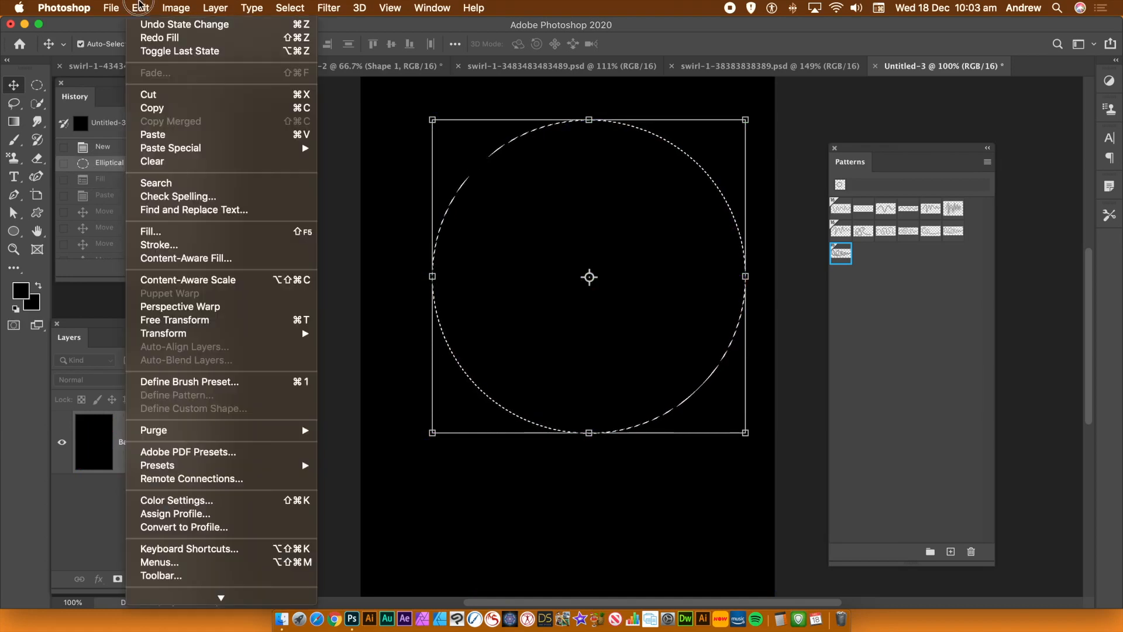
pyautogui.click(154, 231)
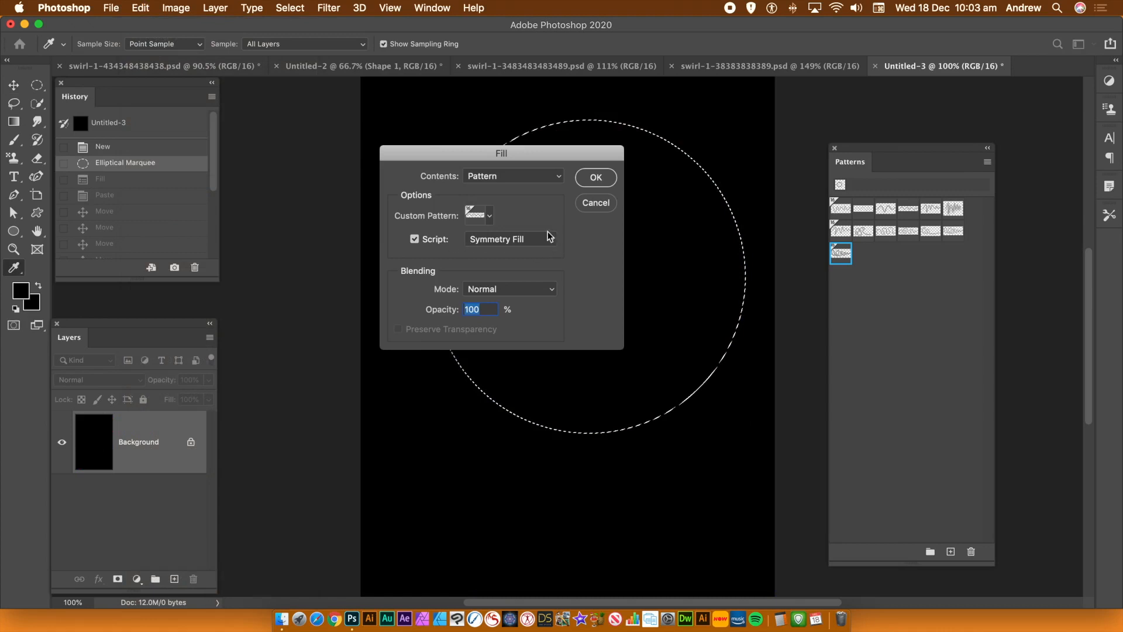
pyautogui.click(489, 217)
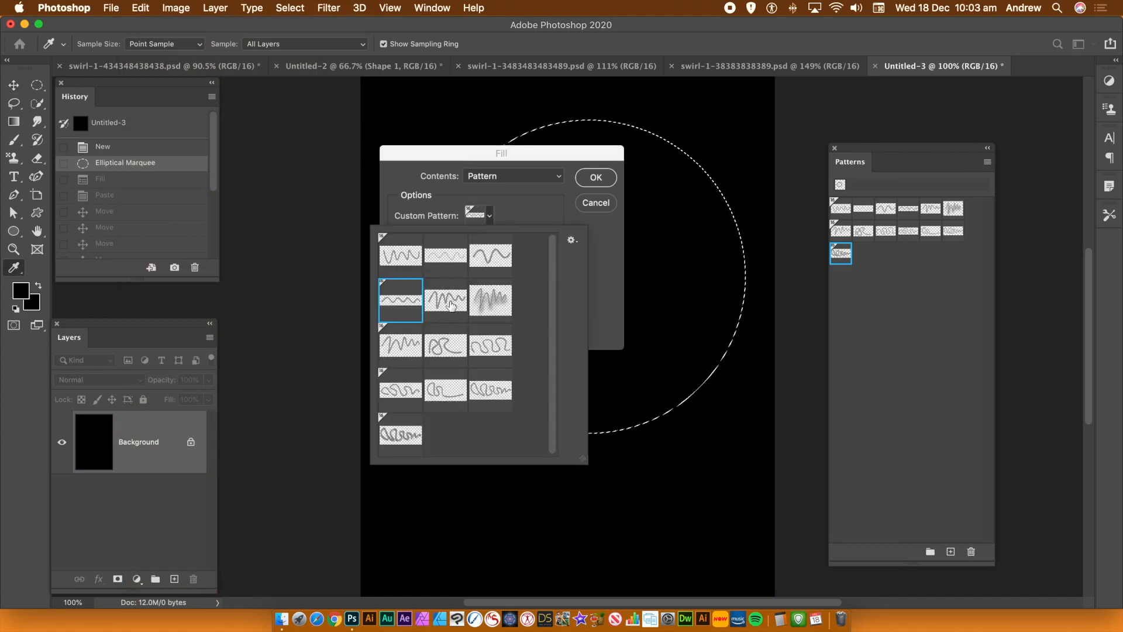
pyautogui.click(396, 351)
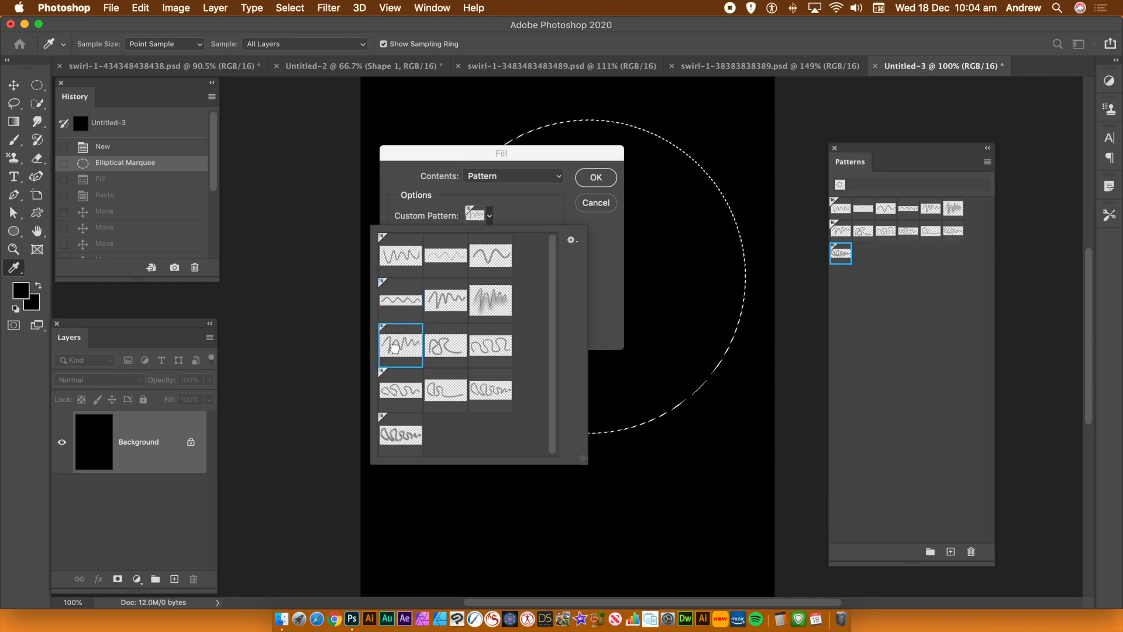
pyautogui.click(455, 349)
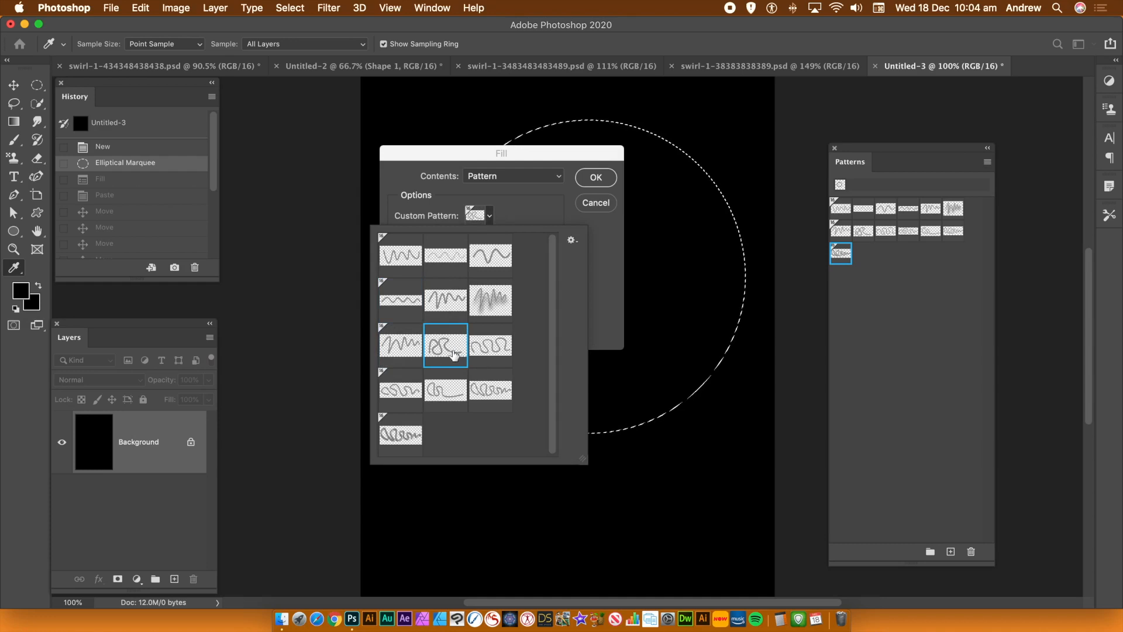
pyautogui.click(601, 282)
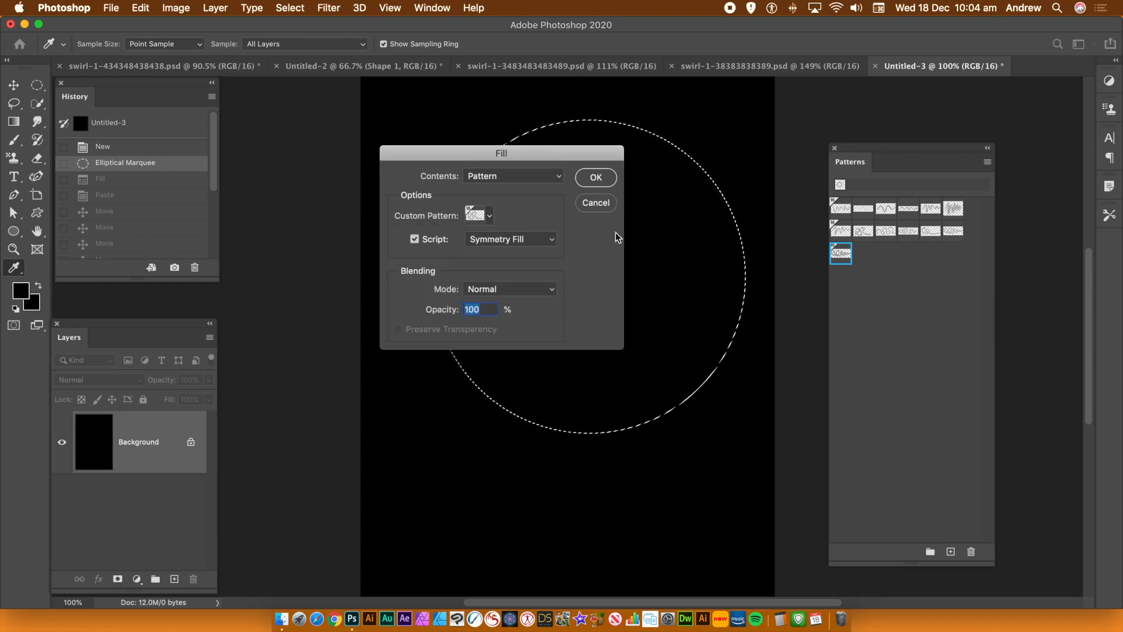
pyautogui.click(597, 176)
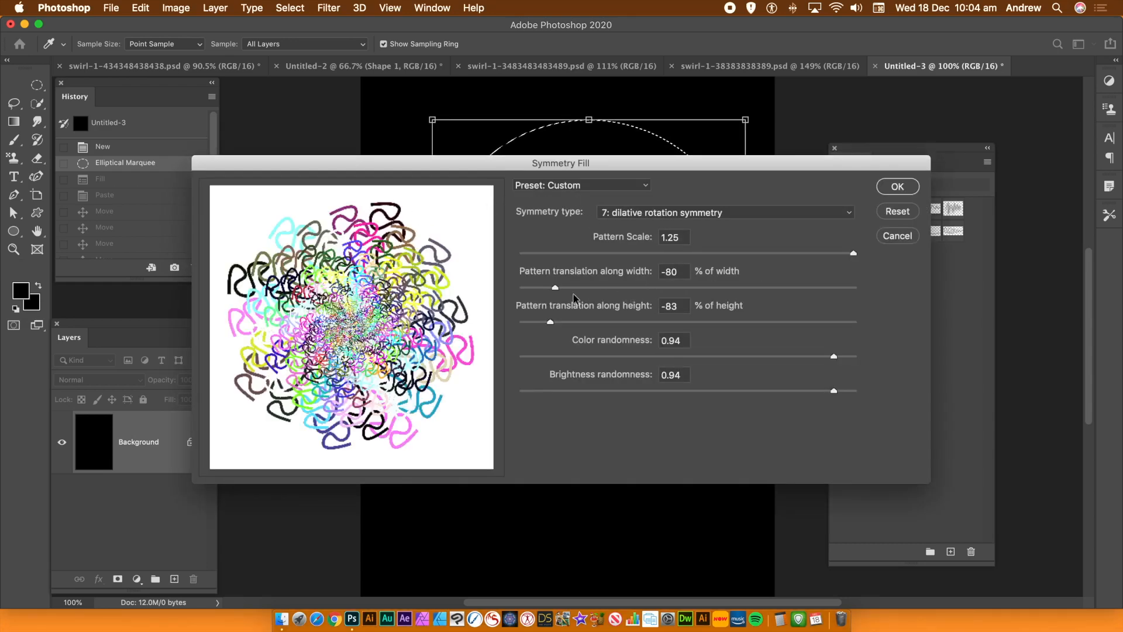
# Set the pattern translation to -87% of width and -89% of height and apply the symmetry fill to the circle.
pyautogui.moveTo(554, 297); pyautogui.dragTo(818, 302)
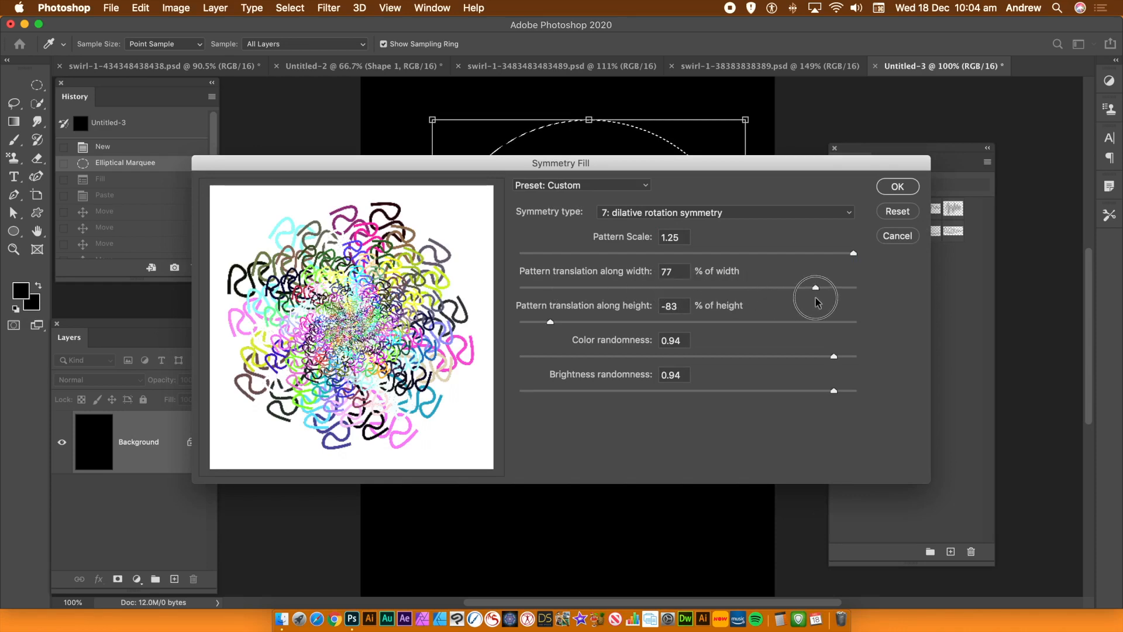
pyautogui.click(821, 322)
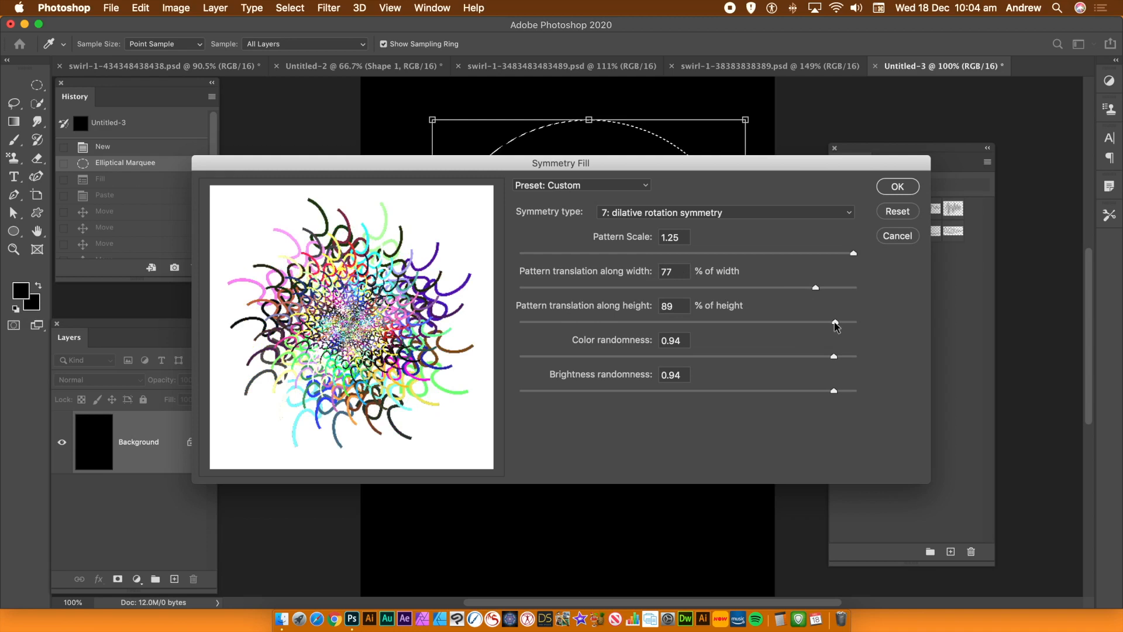
pyautogui.moveTo(835, 323); pyautogui.dragTo(542, 331)
pyautogui.click(541, 287)
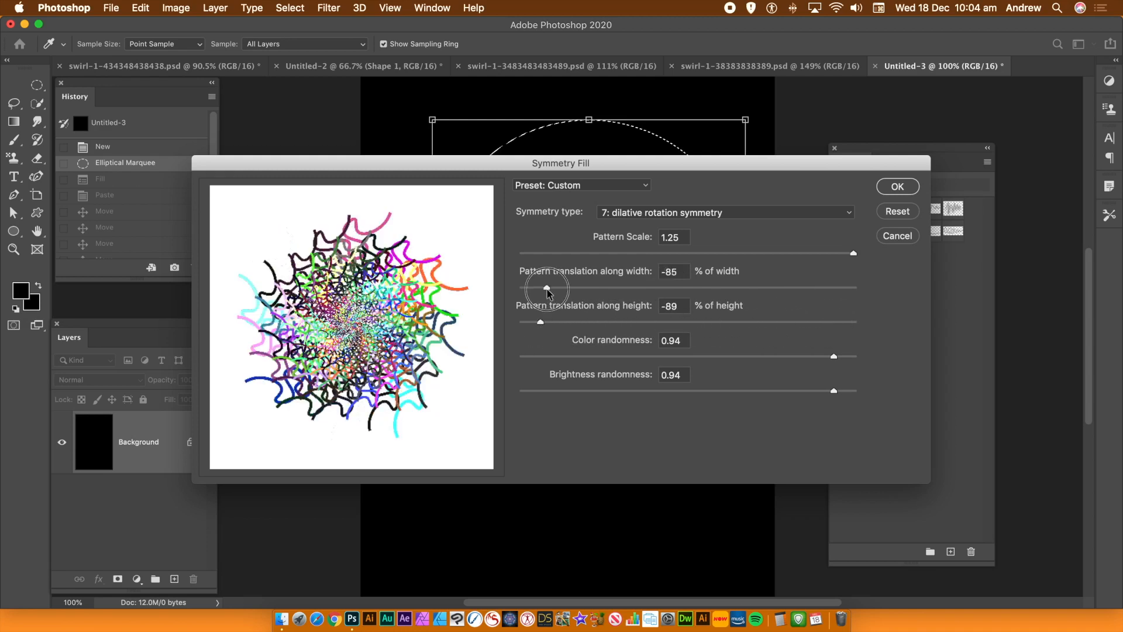
pyautogui.moveTo(542, 288); pyautogui.dragTo(544, 290)
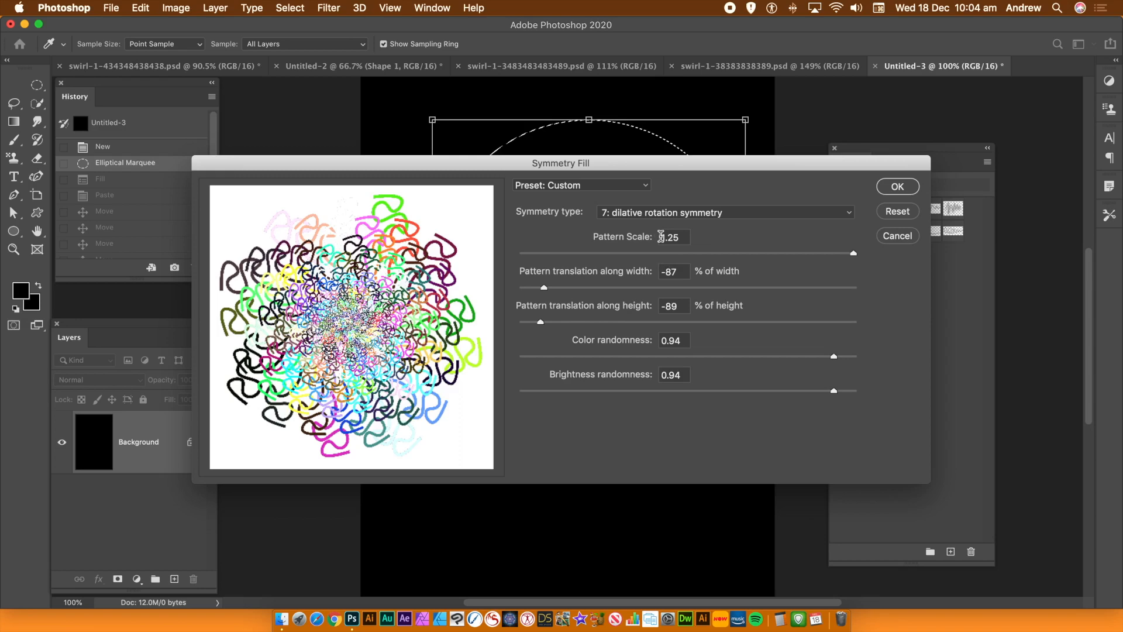
pyautogui.click(899, 190)
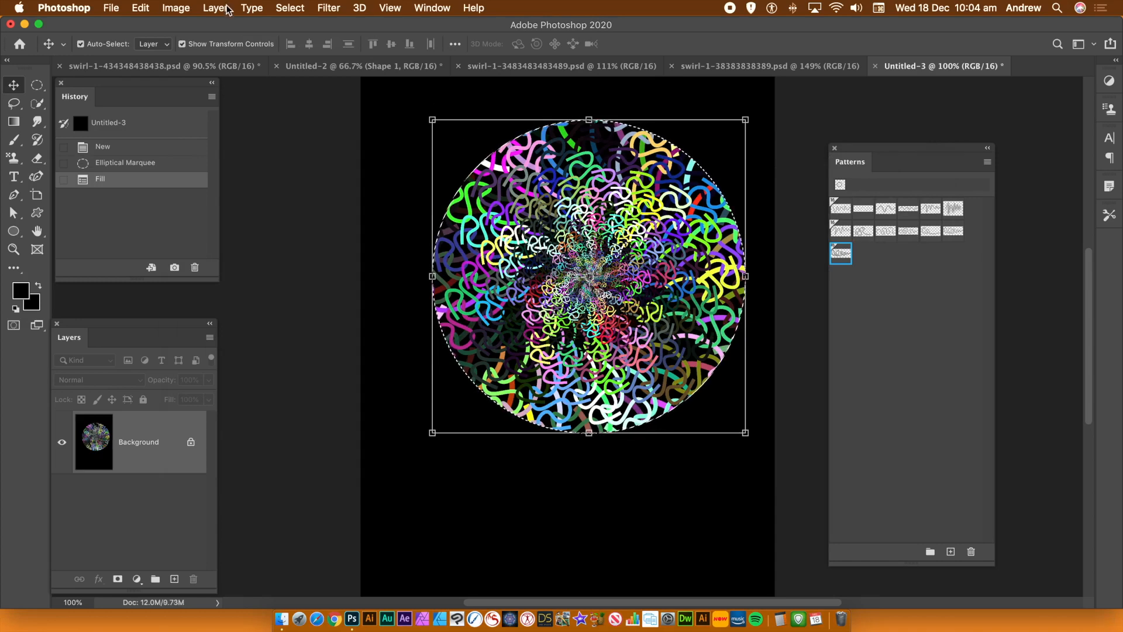
# Copy the newly filled squiggle circle and paste it onto a new layer.
pyautogui.click(140, 8)
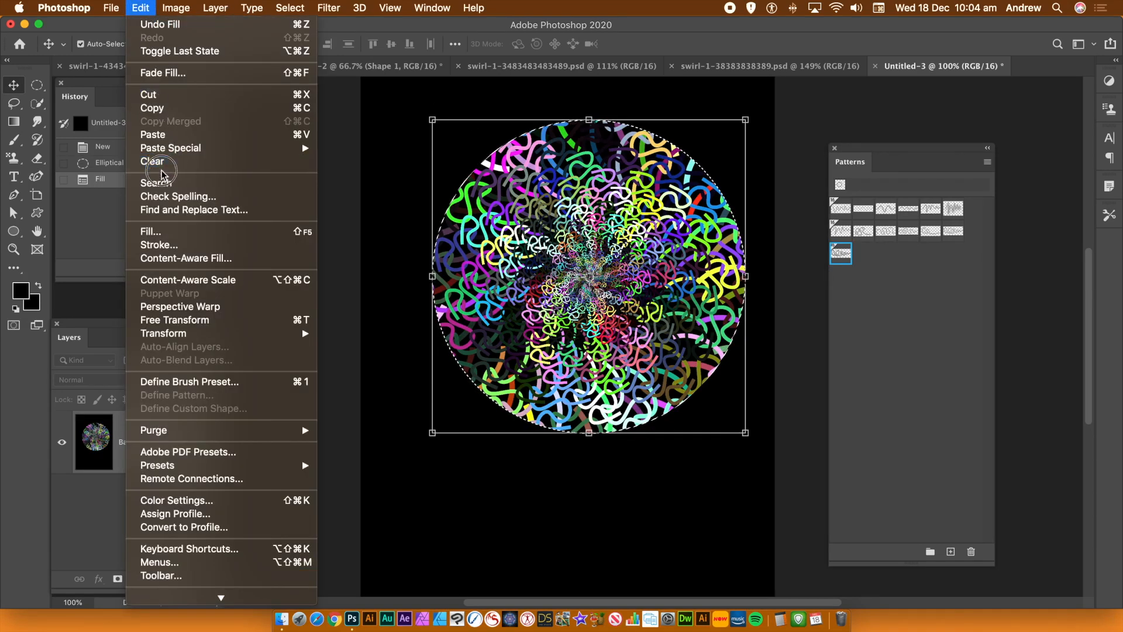
pyautogui.click(163, 110)
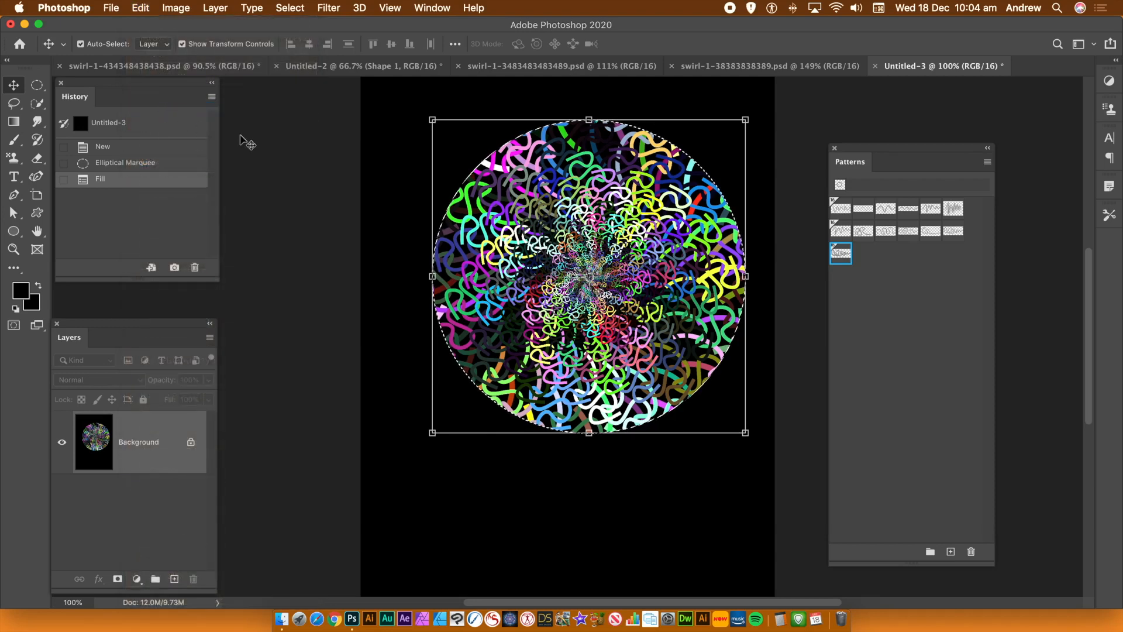
pyautogui.press('super+v')
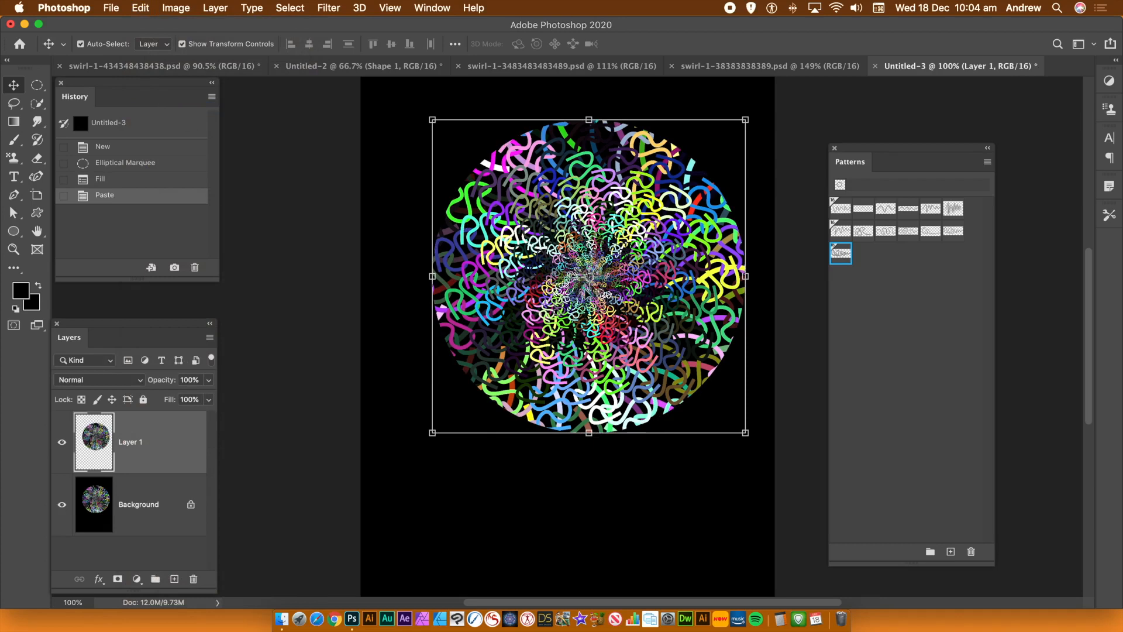
# Move the pasted squiggle circle to the canvas's upper-left corner and place six overlapping duplicates to cover the remaining black areas.
pyautogui.moveTo(567, 250); pyautogui.dragTo(315, 92)
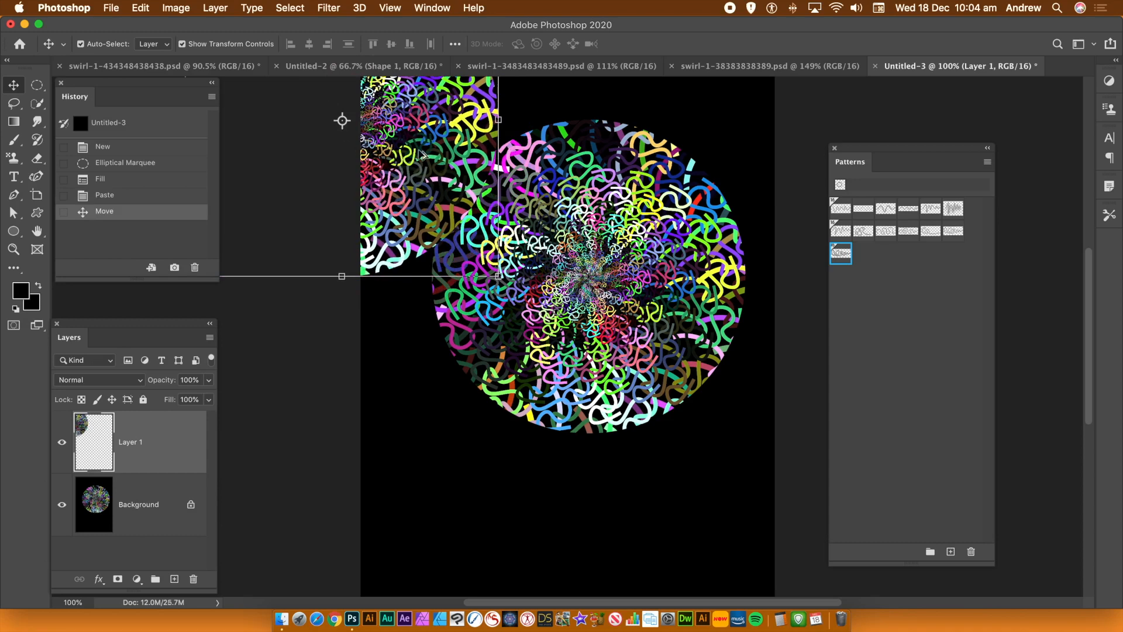
pyautogui.moveTo(436, 154); pyautogui.dragTo(434, 428)
pyautogui.moveTo(404, 389); pyautogui.dragTo(549, 567)
pyautogui.moveTo(518, 488); pyautogui.dragTo(713, 438)
pyautogui.moveTo(659, 484); pyautogui.dragTo(758, 249)
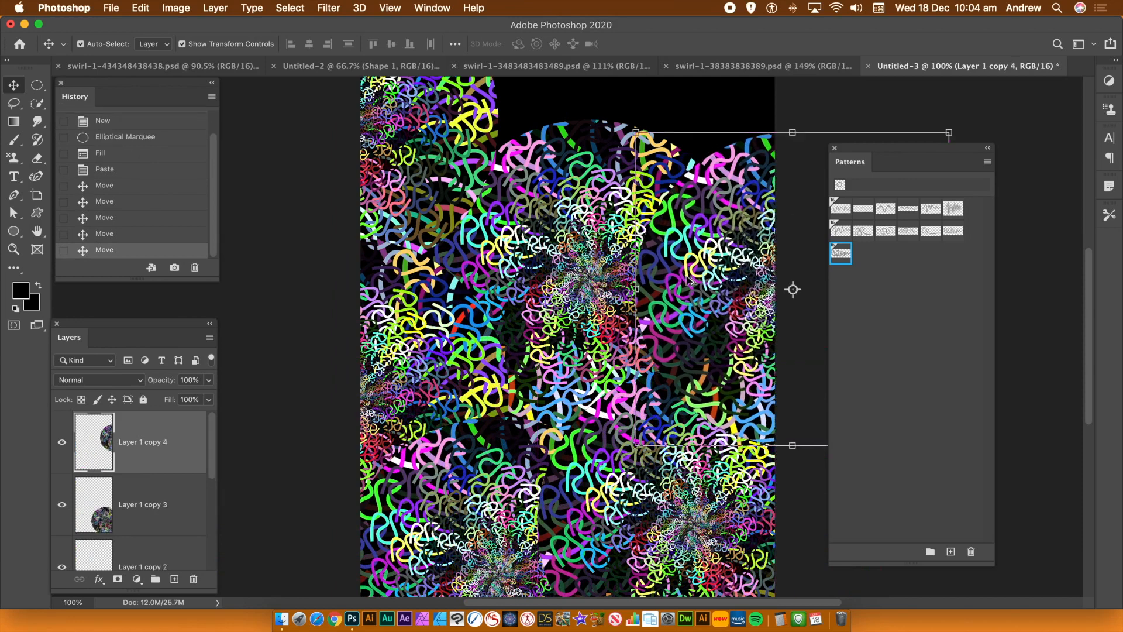
pyautogui.moveTo(725, 314); pyautogui.dragTo(638, 115)
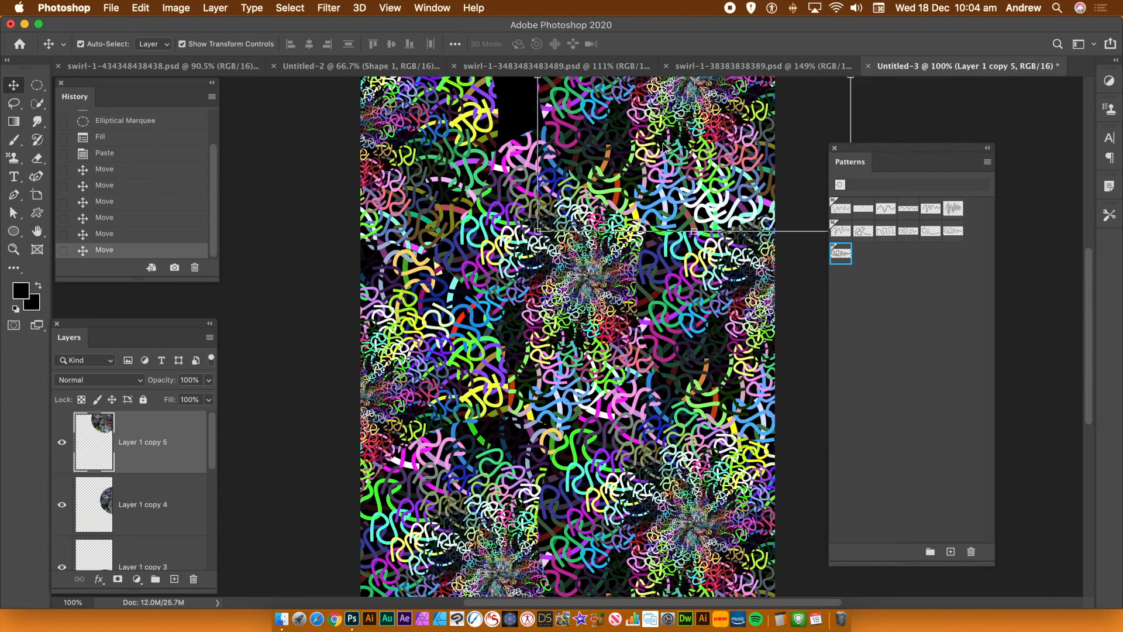
pyautogui.moveTo(698, 212); pyautogui.dragTo(535, 124)
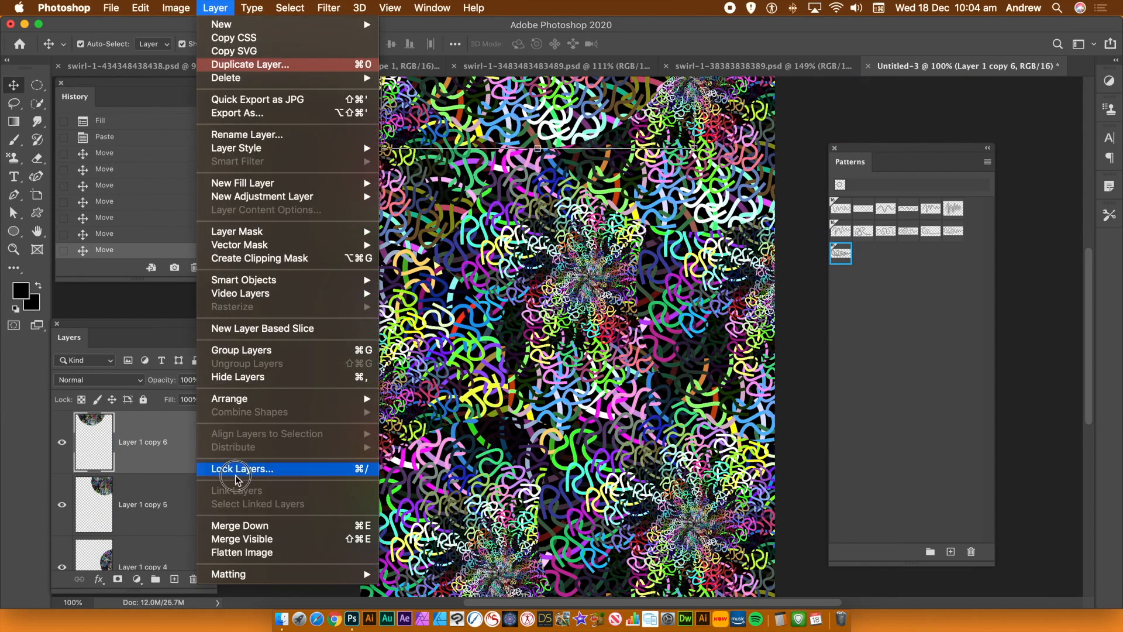
# Flatten the image and apply the Oil Paint filter to the merged squiggle artwork.
pyautogui.click(258, 552)
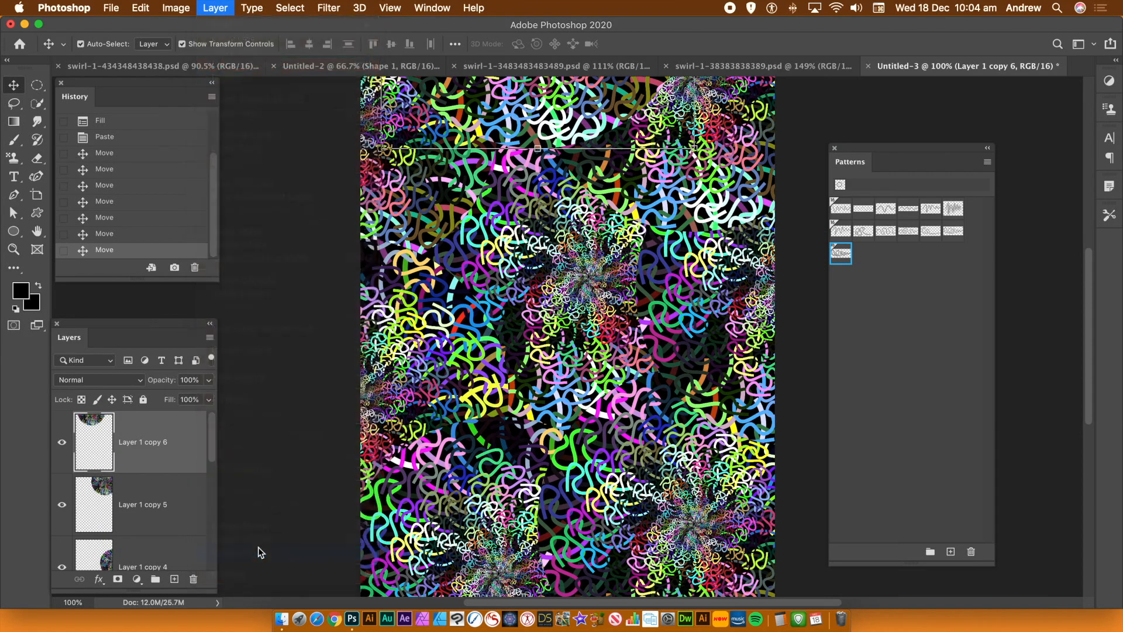
pyautogui.click(328, 8)
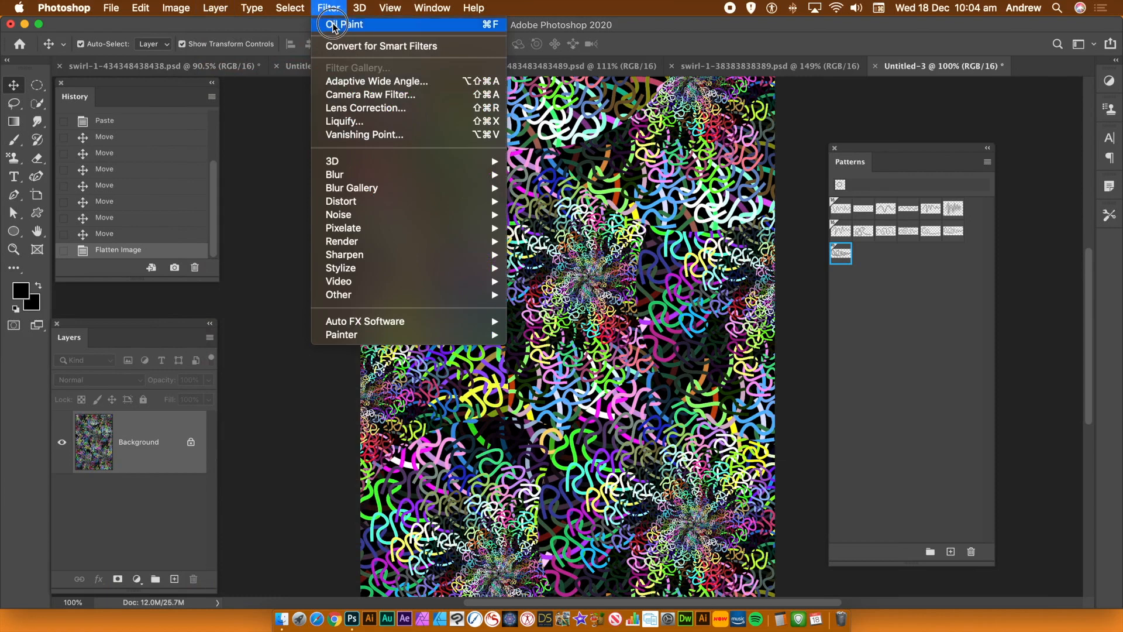
pyautogui.click(334, 26)
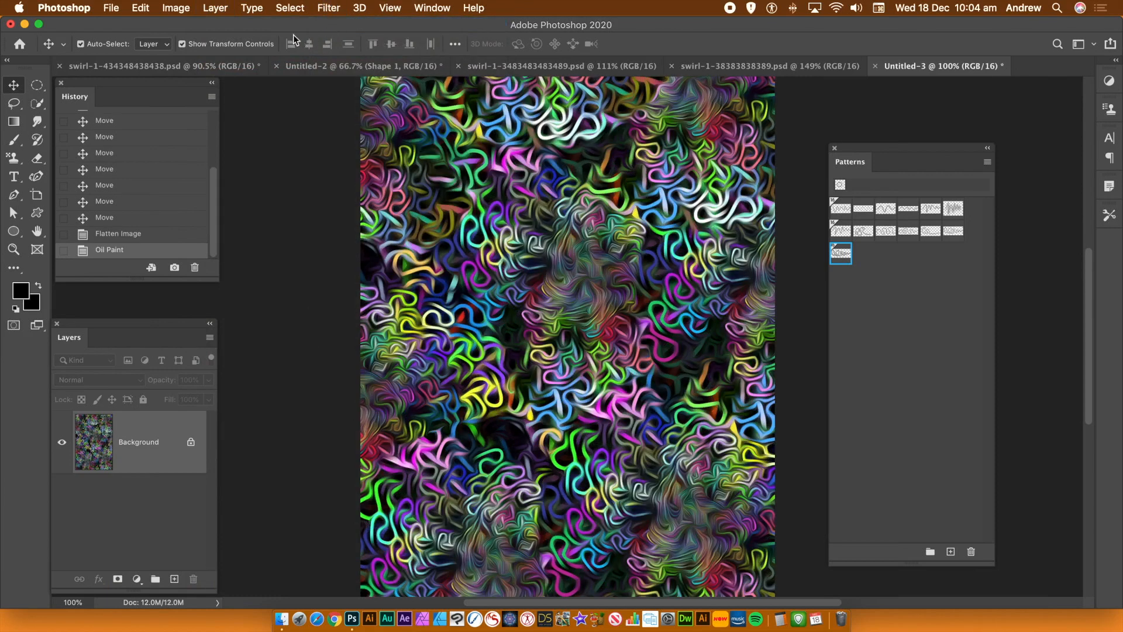
# Brighten the oil-painted artwork with a Levels adjustment, setting the white input level to 169.
pyautogui.click(177, 8)
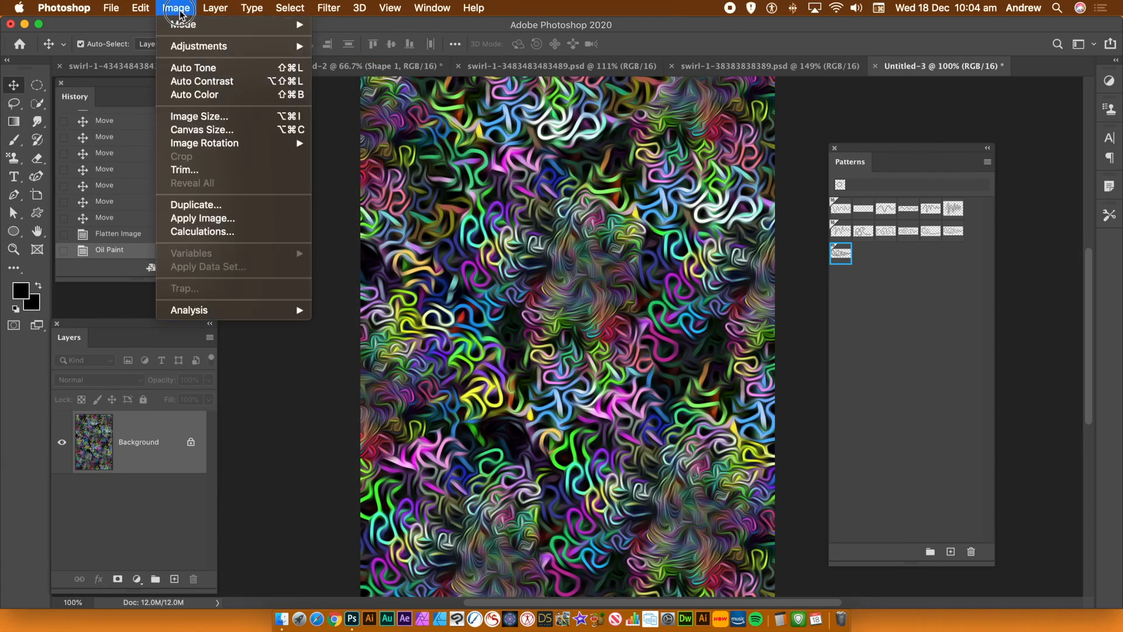
pyautogui.moveTo(228, 46)
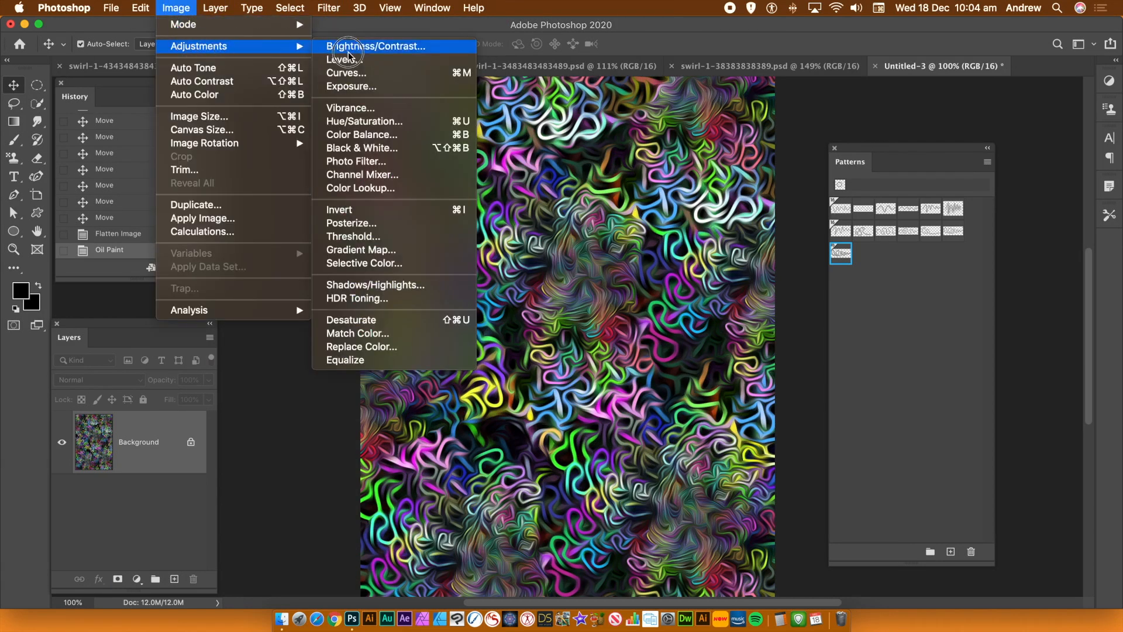
pyautogui.click(353, 61)
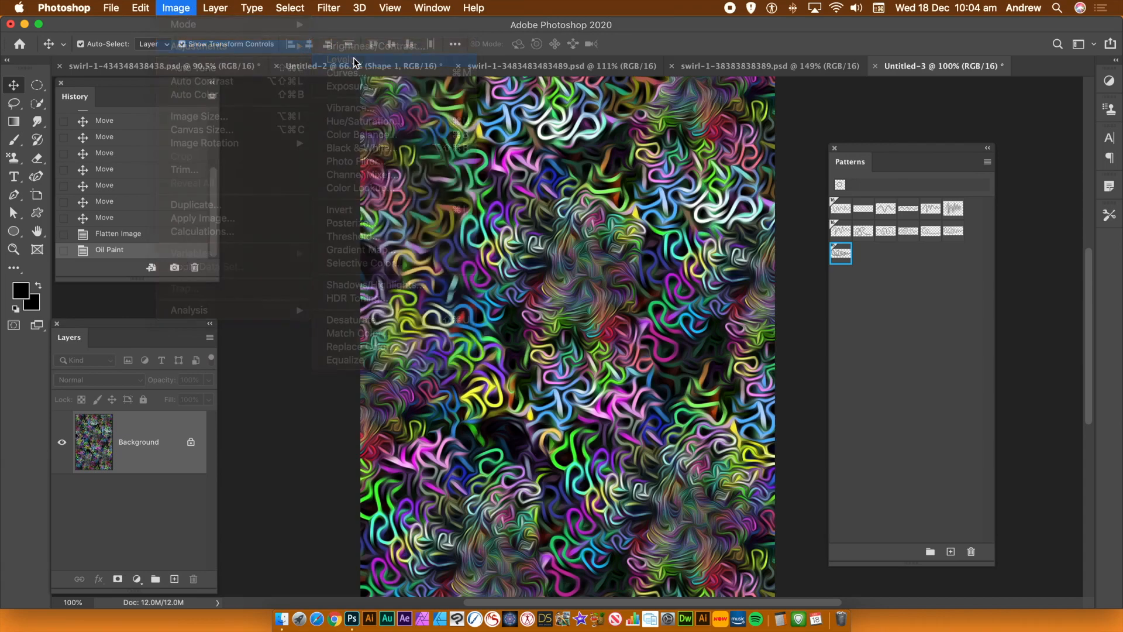
pyautogui.moveTo(299, 391); pyautogui.dragTo(242, 392)
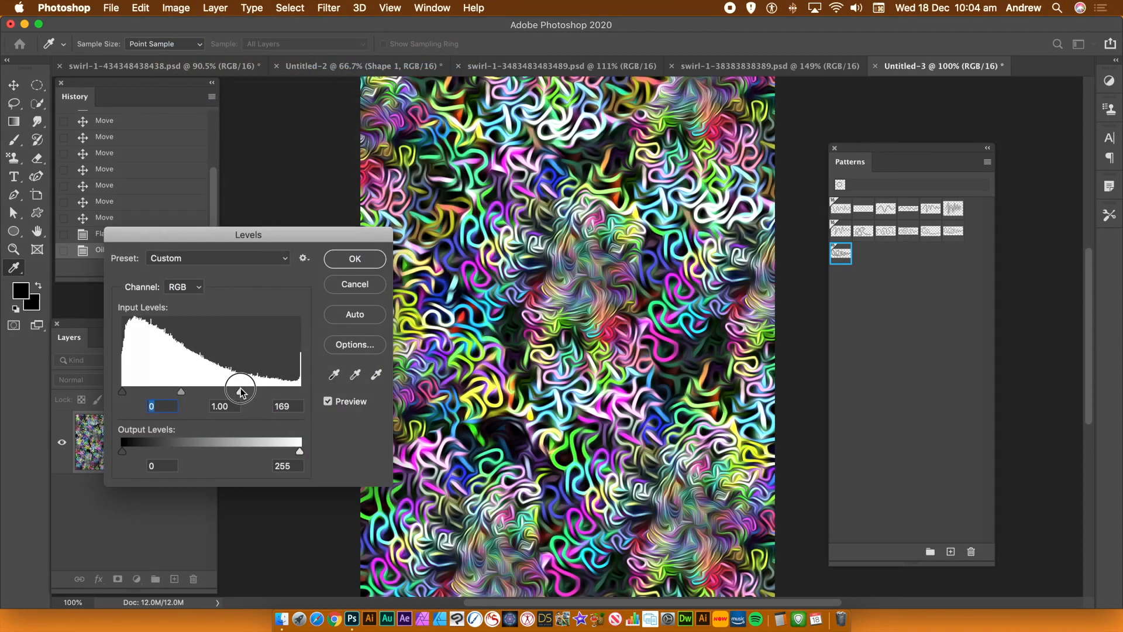
pyautogui.click(353, 259)
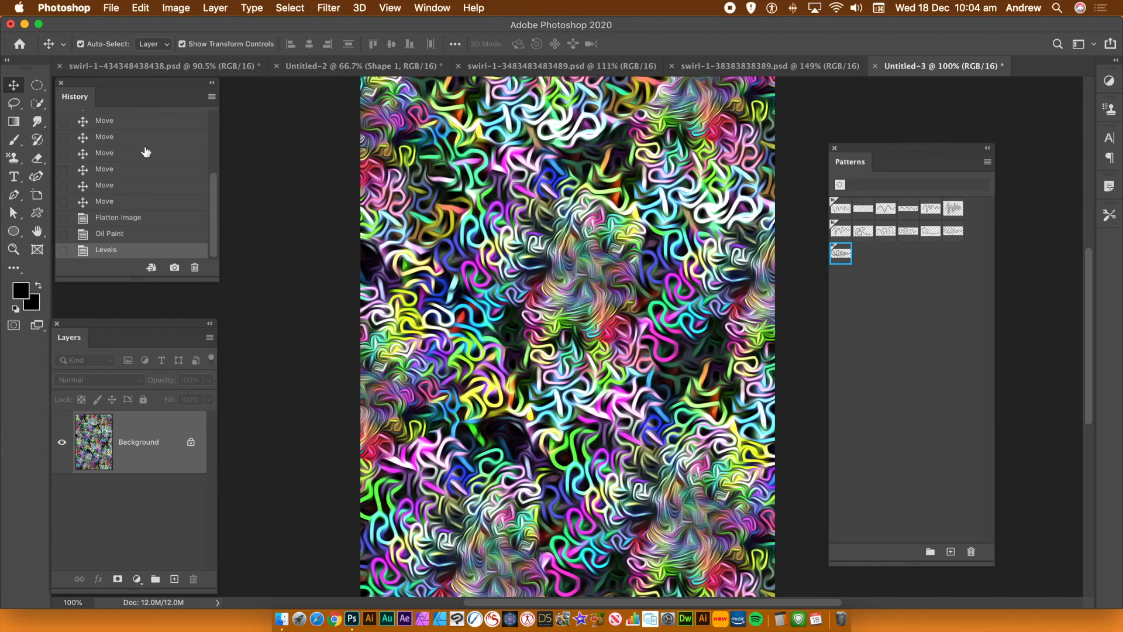
# Revert the document to its New history state, before any selection was made.
pyautogui.moveTo(215, 190); pyautogui.dragTo(213, 139)
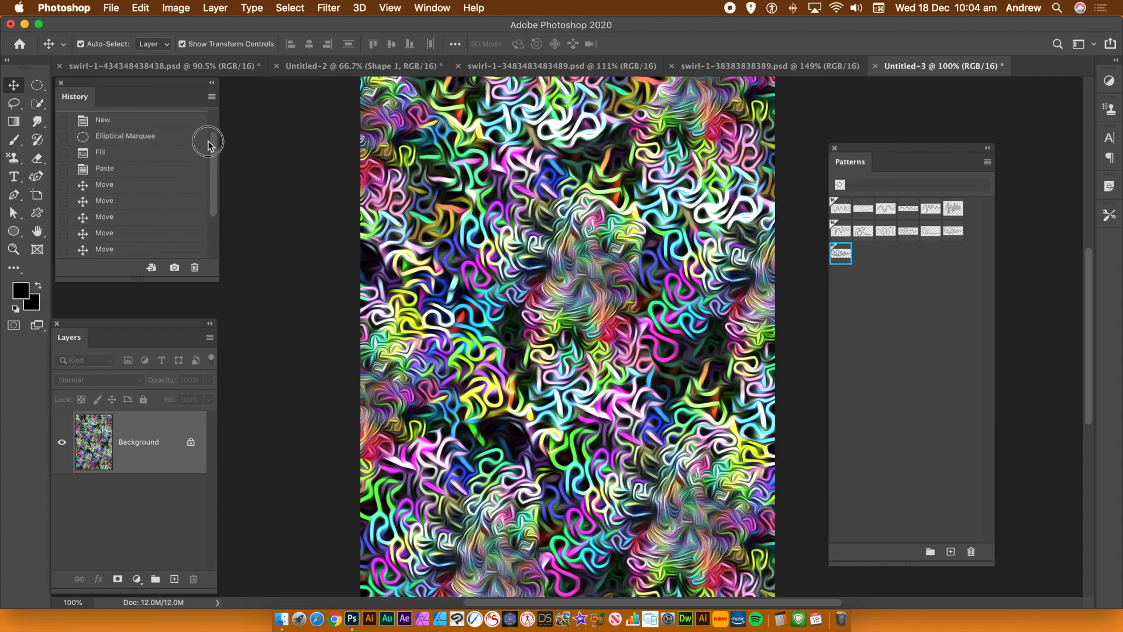
pyautogui.click(115, 155)
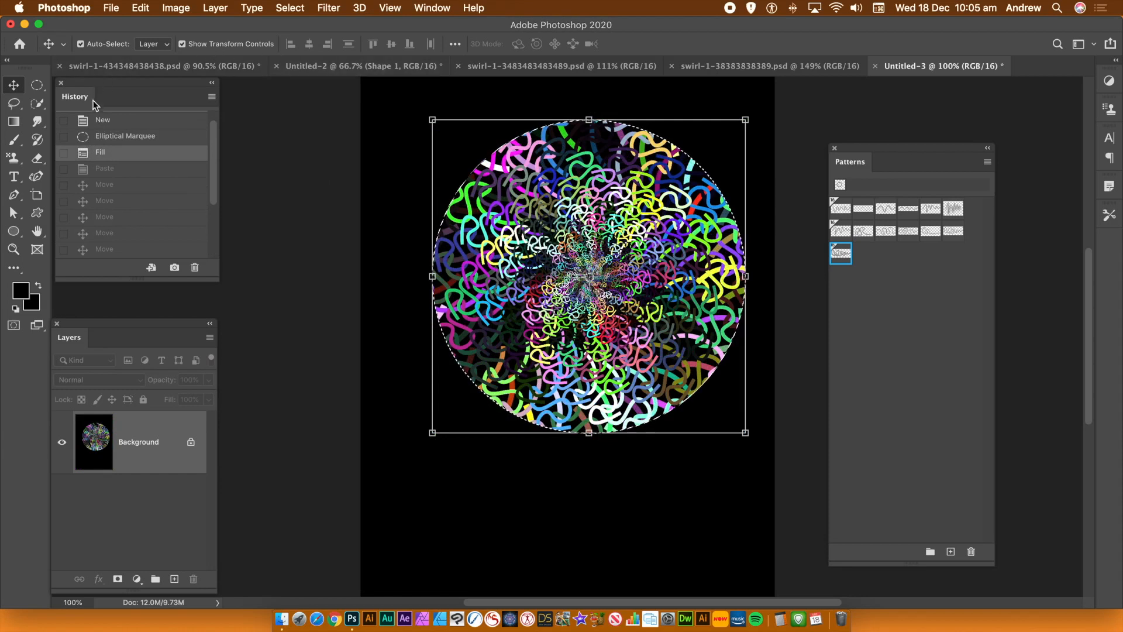
pyautogui.click(115, 137)
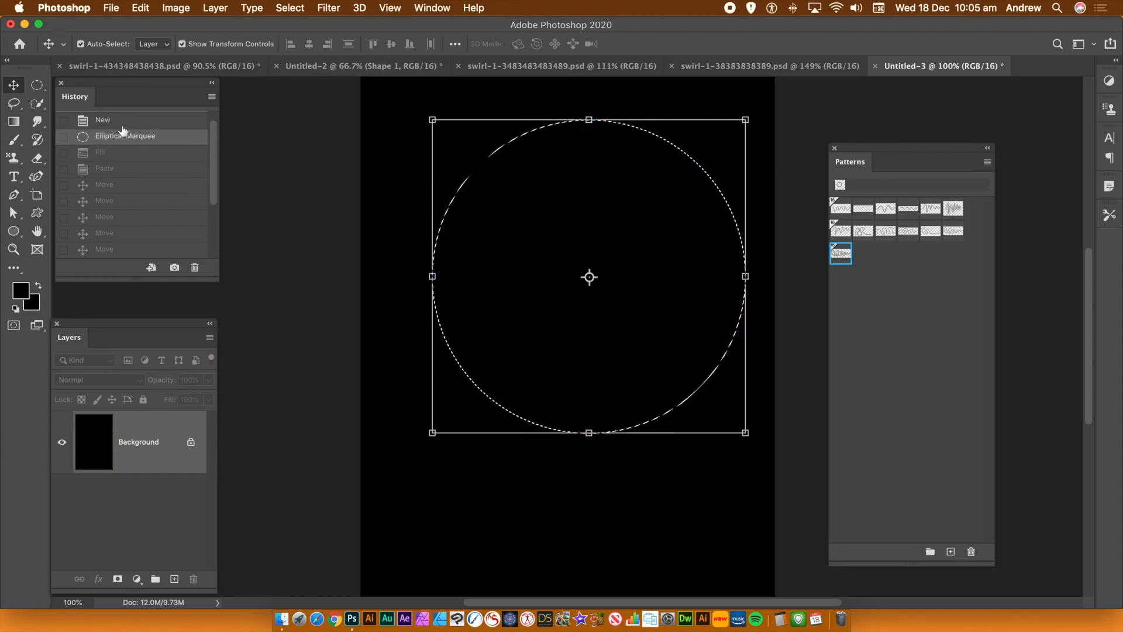
pyautogui.click(123, 122)
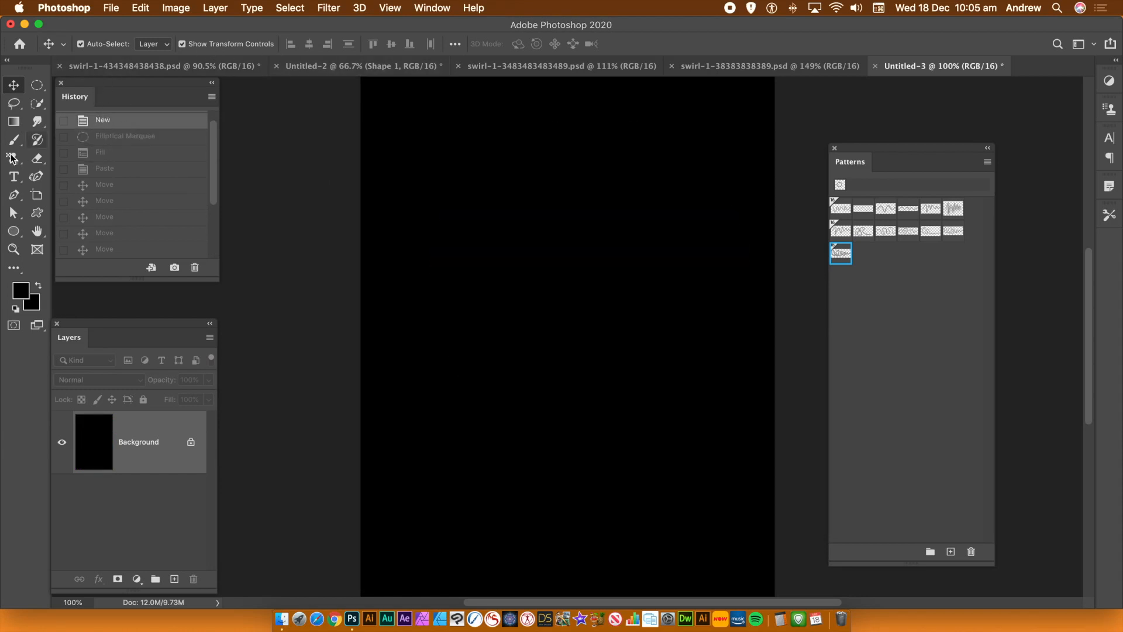
# Select a wide horizontal ellipse in the canvas's middle and add a tall vertical ellipse crossing it to form a four-lobed selection.
pyautogui.click(37, 86)
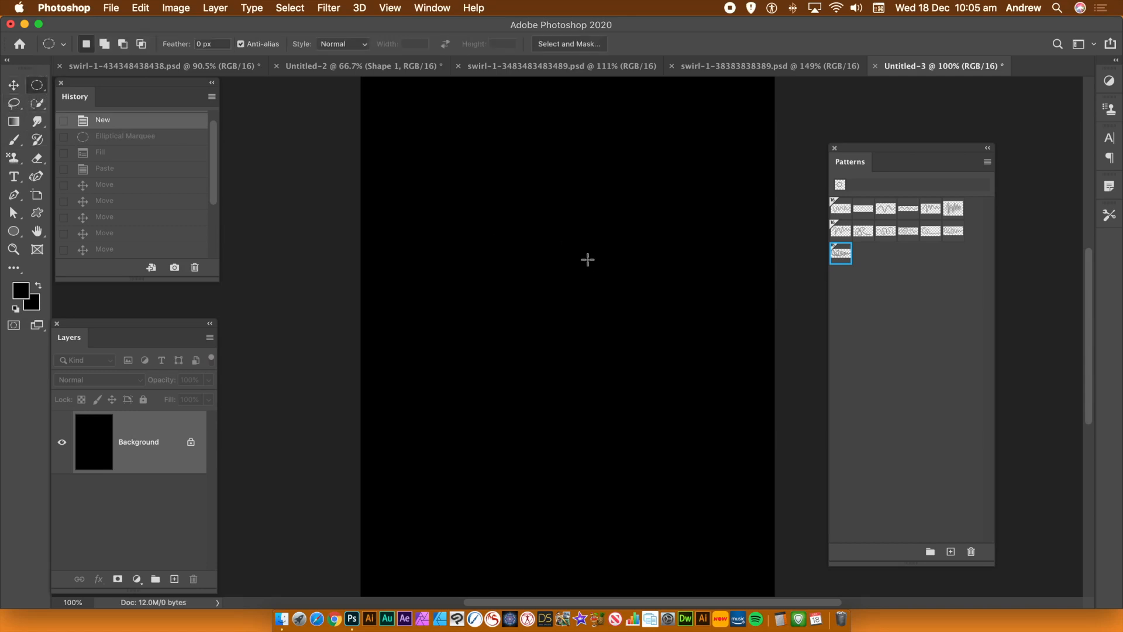
pyautogui.moveTo(446, 251); pyautogui.dragTo(763, 449)
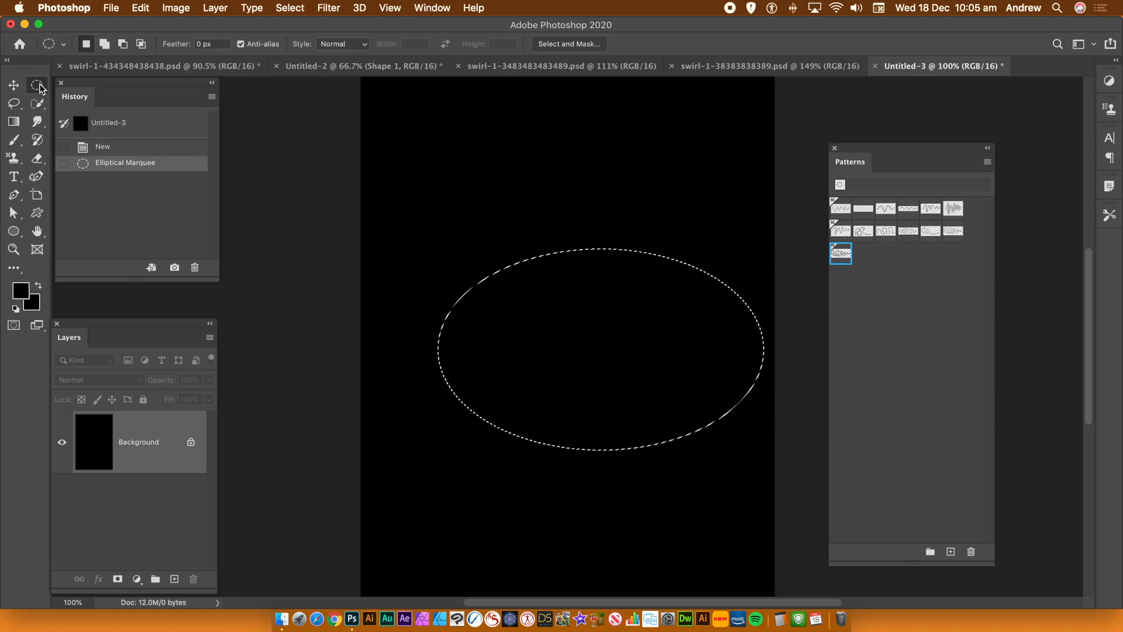
pyautogui.click(104, 46)
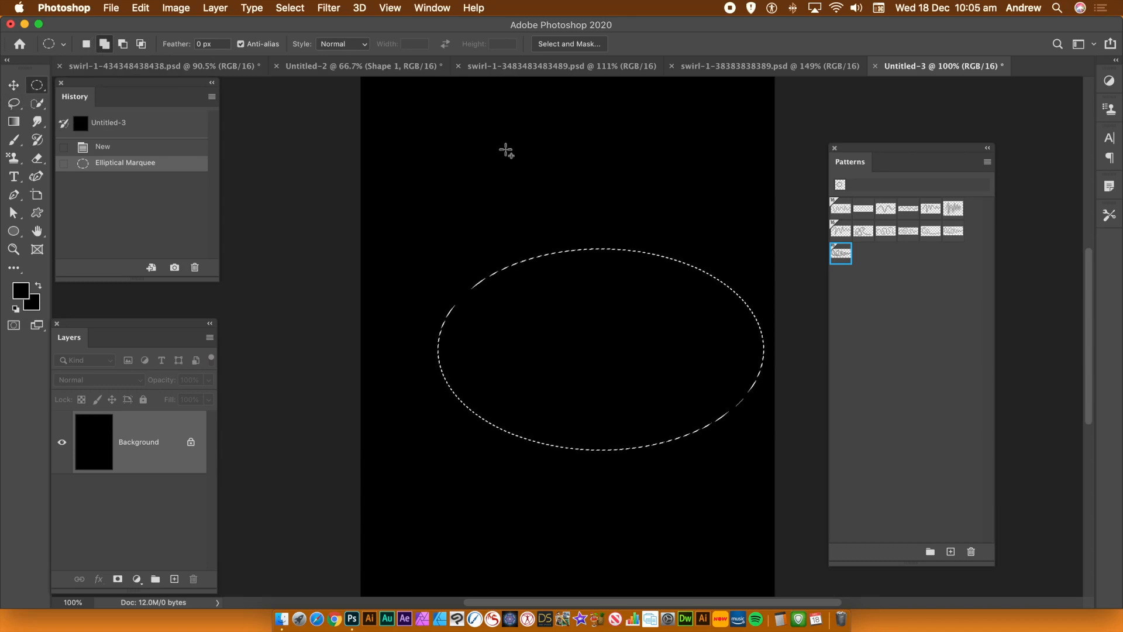
pyautogui.moveTo(508, 146); pyautogui.dragTo(682, 565)
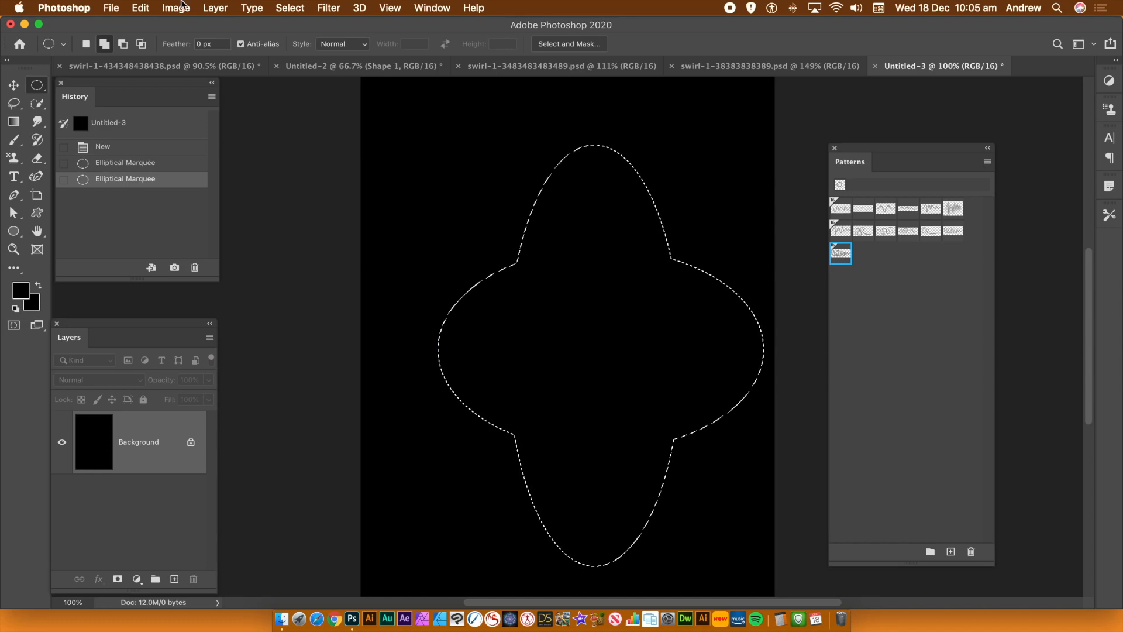
# Start a scripted Symmetry Fill of the four-lobed selection using the wavy squiggle pattern, third in the third row of custom patterns.
pyautogui.click(128, 8)
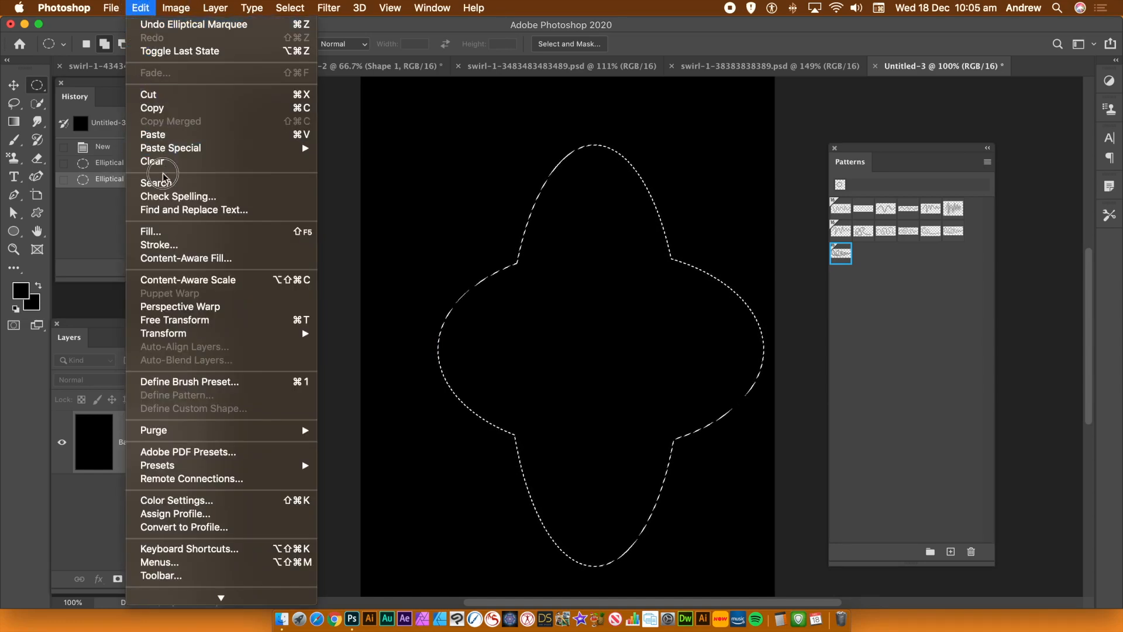
pyautogui.click(162, 230)
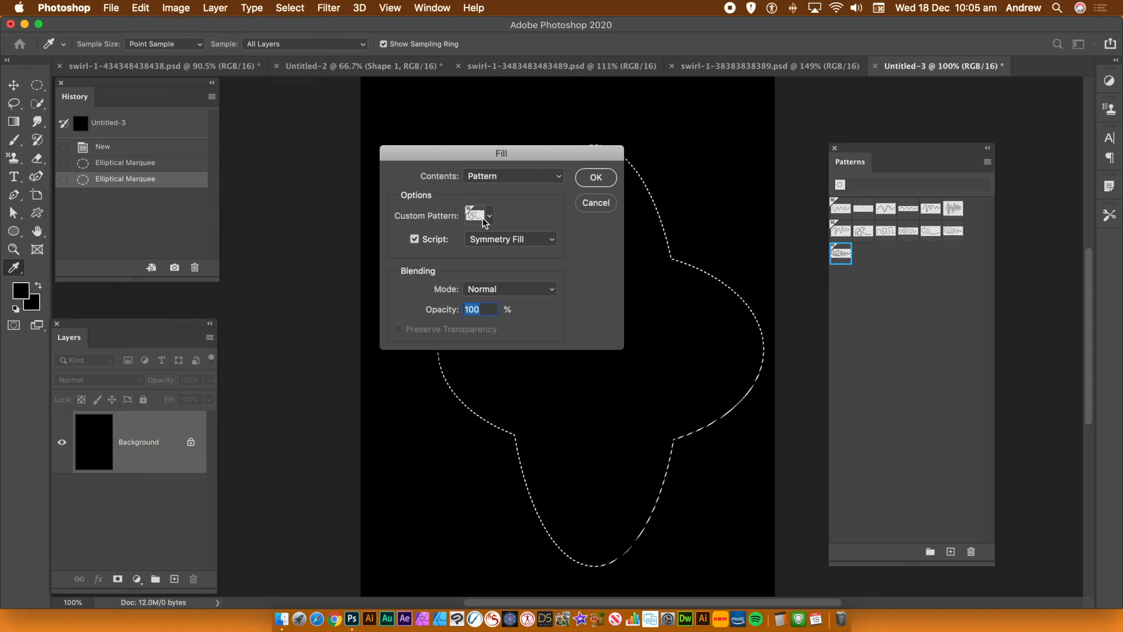
pyautogui.click(490, 215)
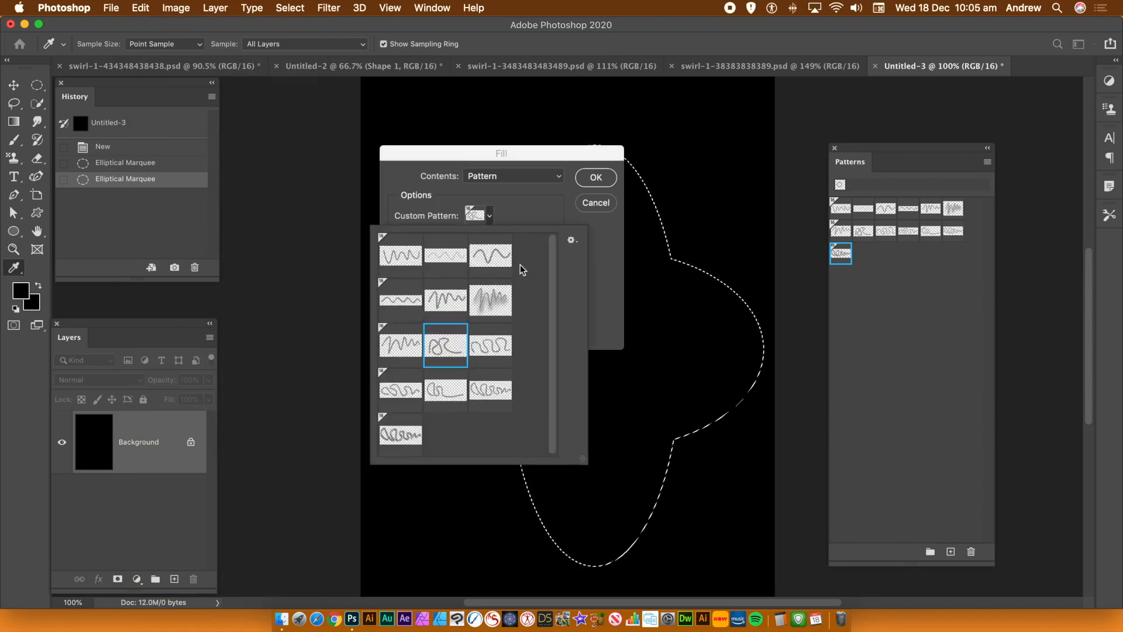
pyautogui.click(497, 350)
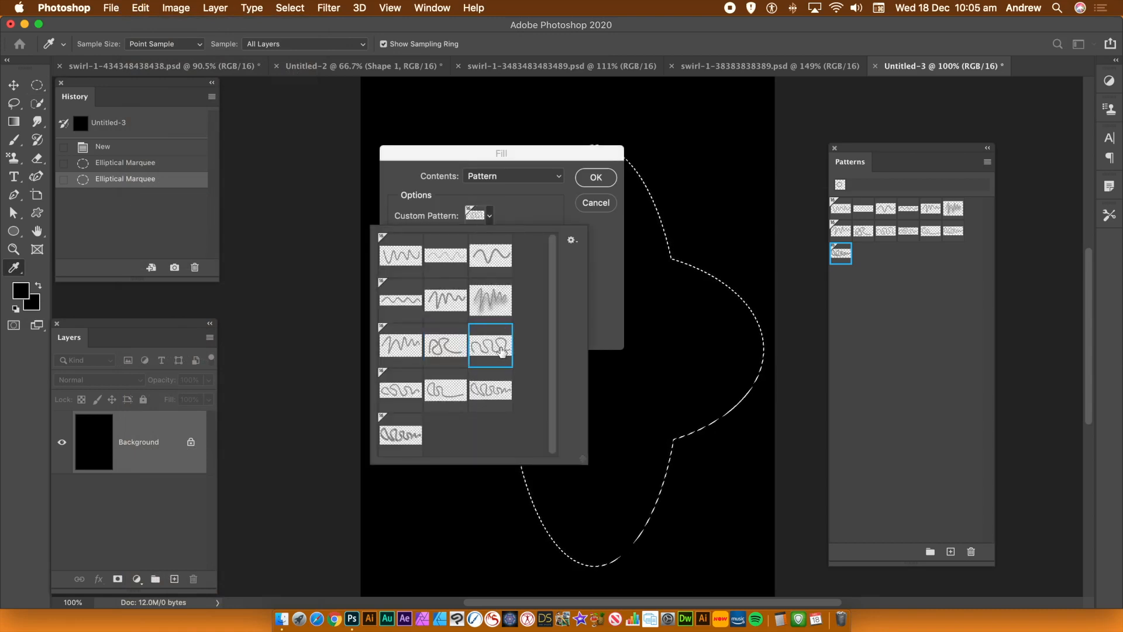
pyautogui.click(596, 323)
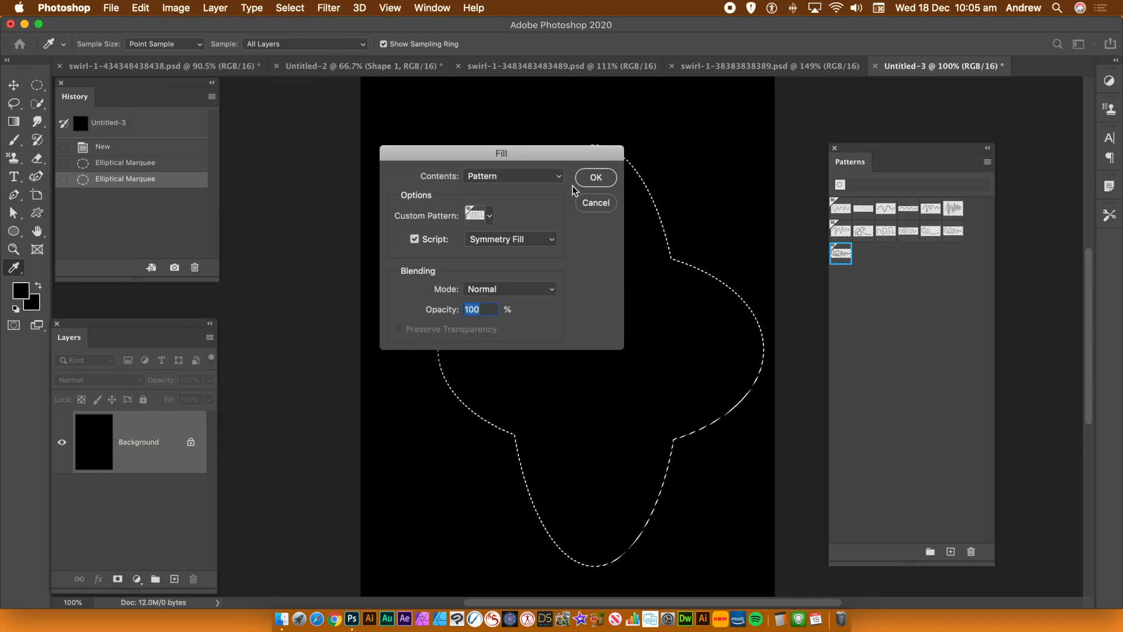
pyautogui.click(601, 178)
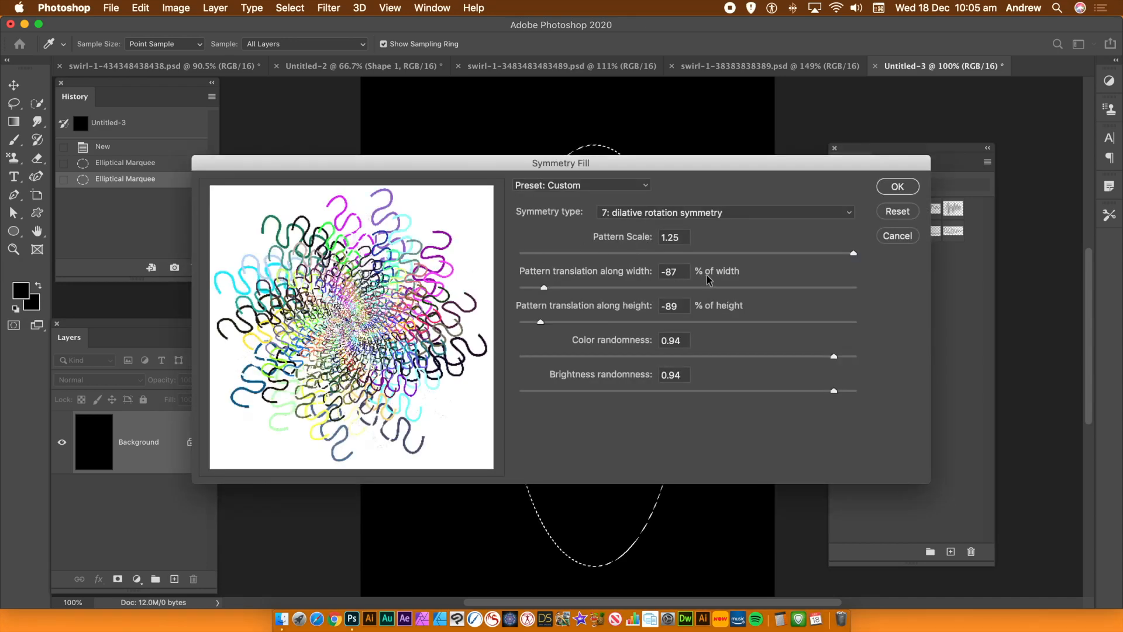
# Set the pattern translation to -91% of width and -93% of height and apply the symmetry fill to the four-lobed selection.
pyautogui.moveTo(543, 287); pyautogui.dragTo(536, 287)
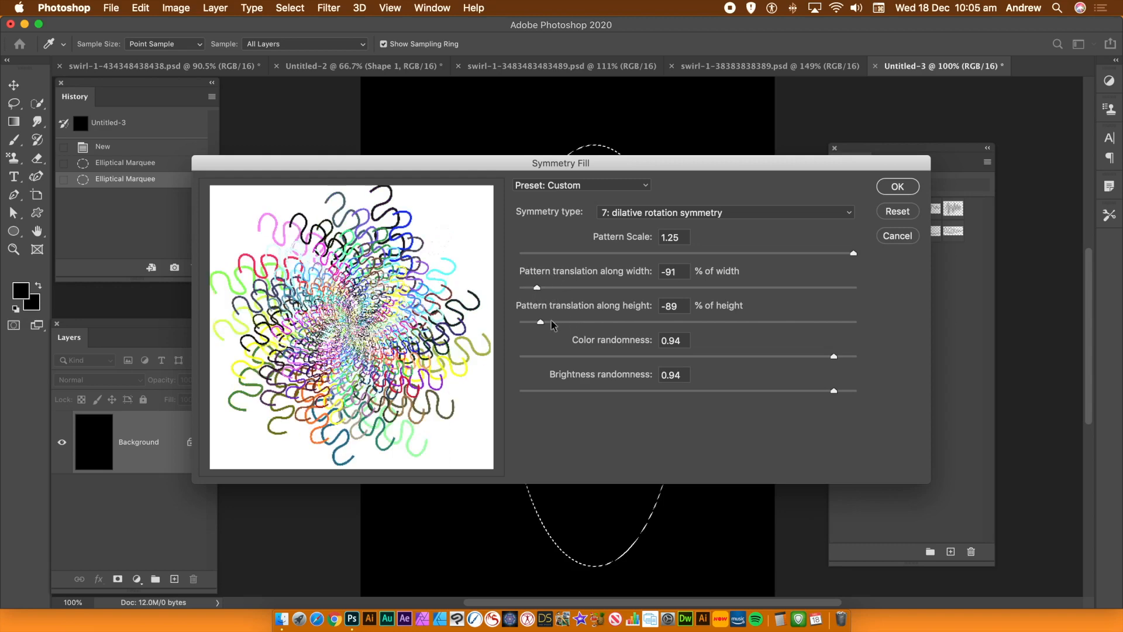
pyautogui.moveTo(540, 323); pyautogui.dragTo(533, 323)
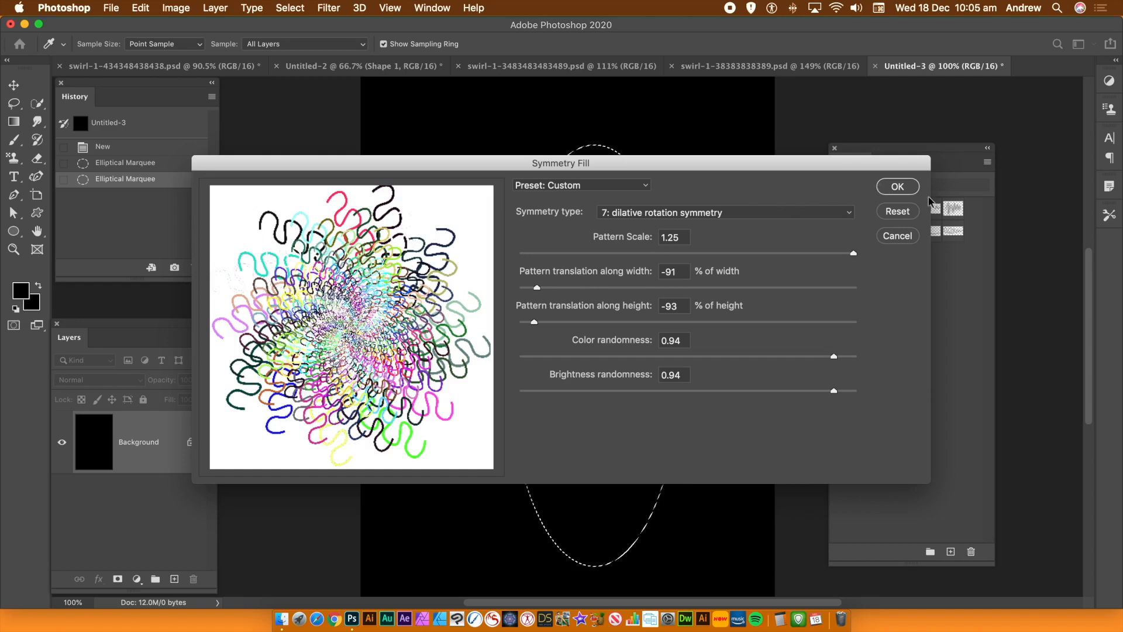
pyautogui.click(897, 186)
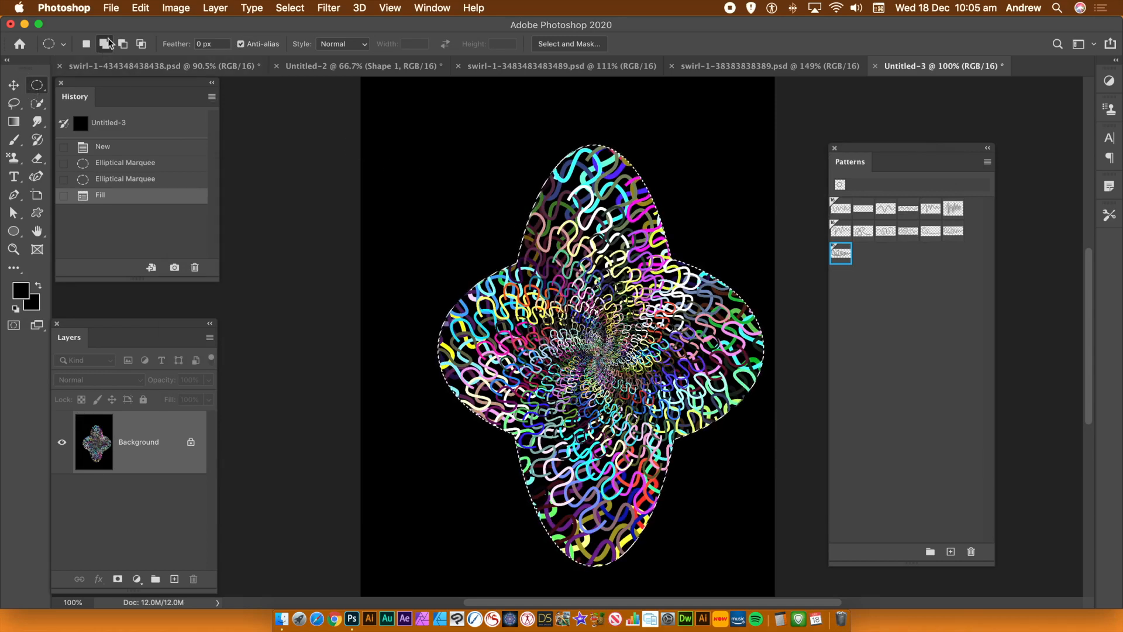
# Copy the filled four-lobed shape, paste it onto a new layer and move the copy toward the canvas's upper-left corner.
pyautogui.click(141, 8)
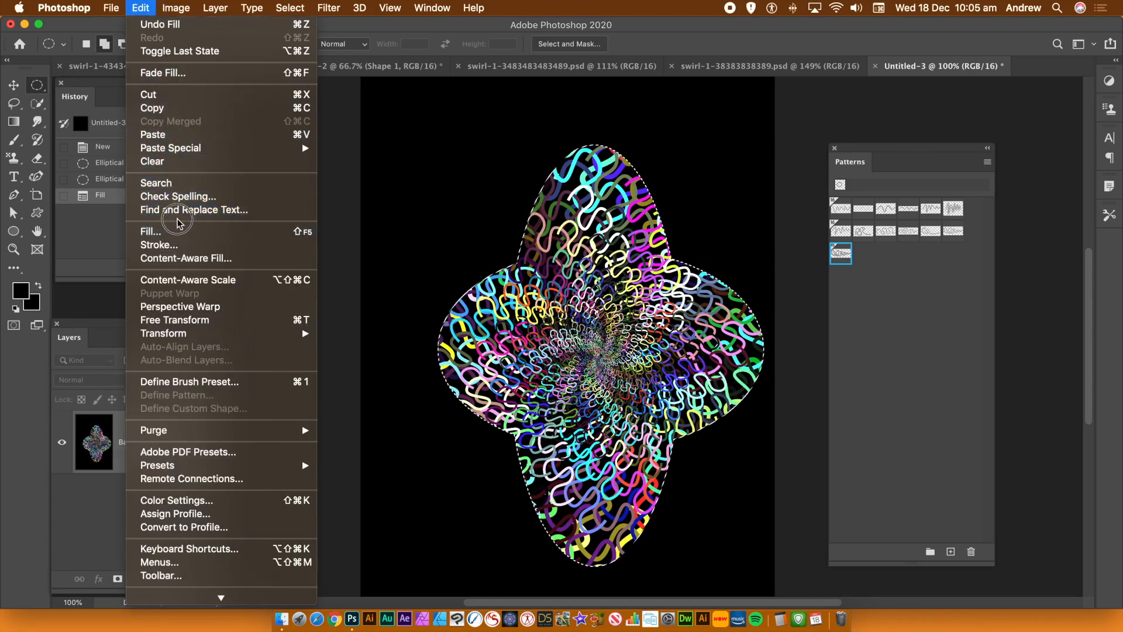
pyautogui.click(185, 115)
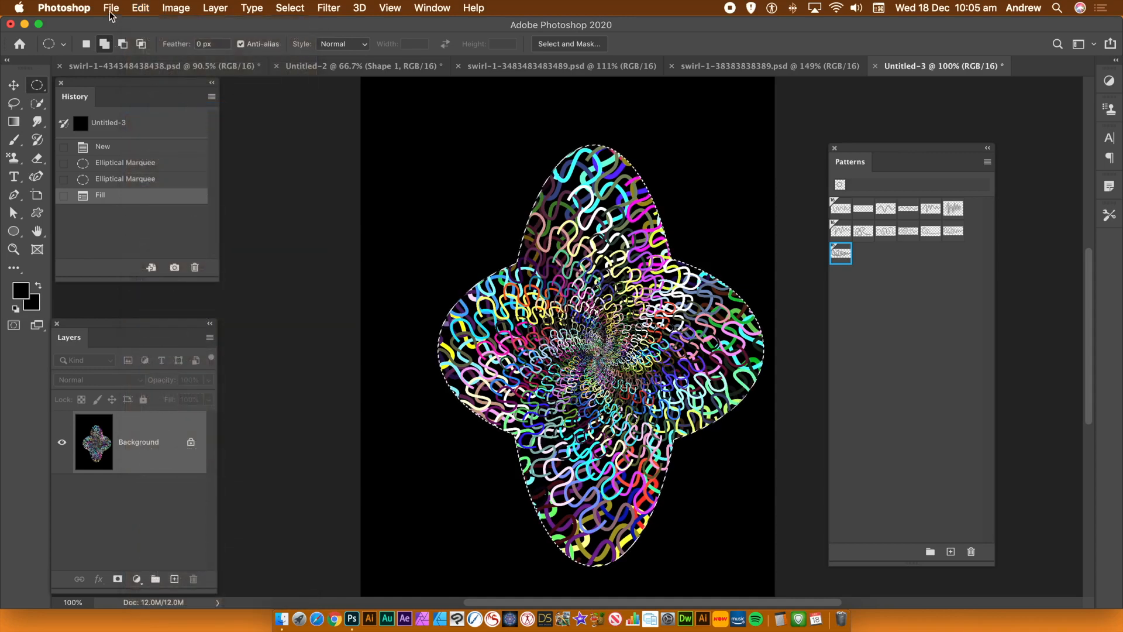
pyautogui.click(136, 9)
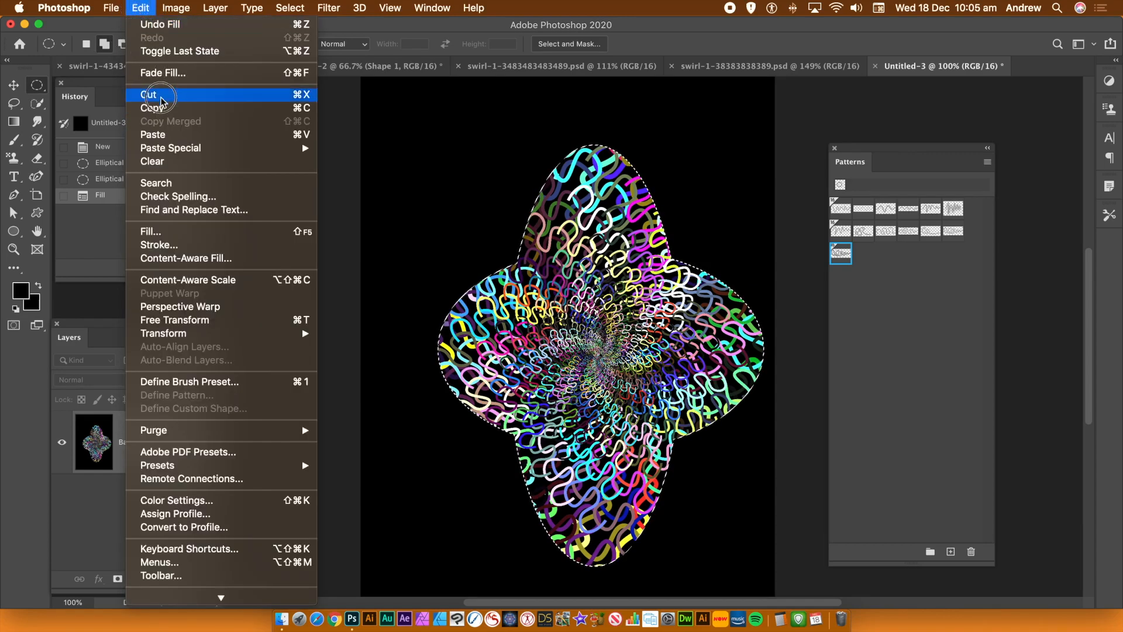
pyautogui.click(162, 135)
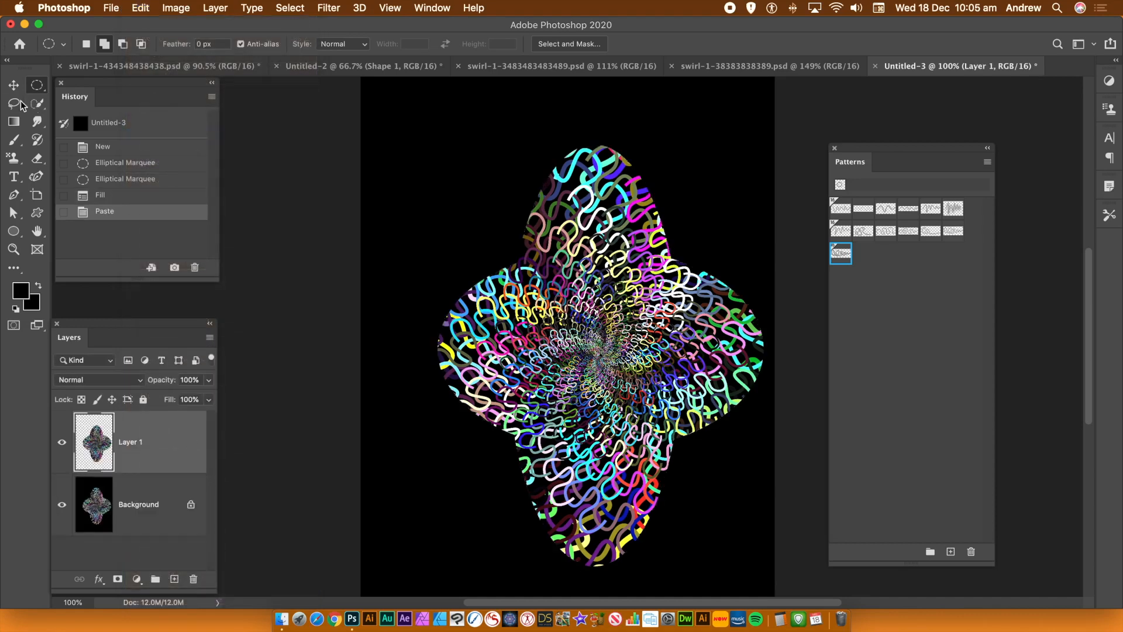
pyautogui.click(13, 86)
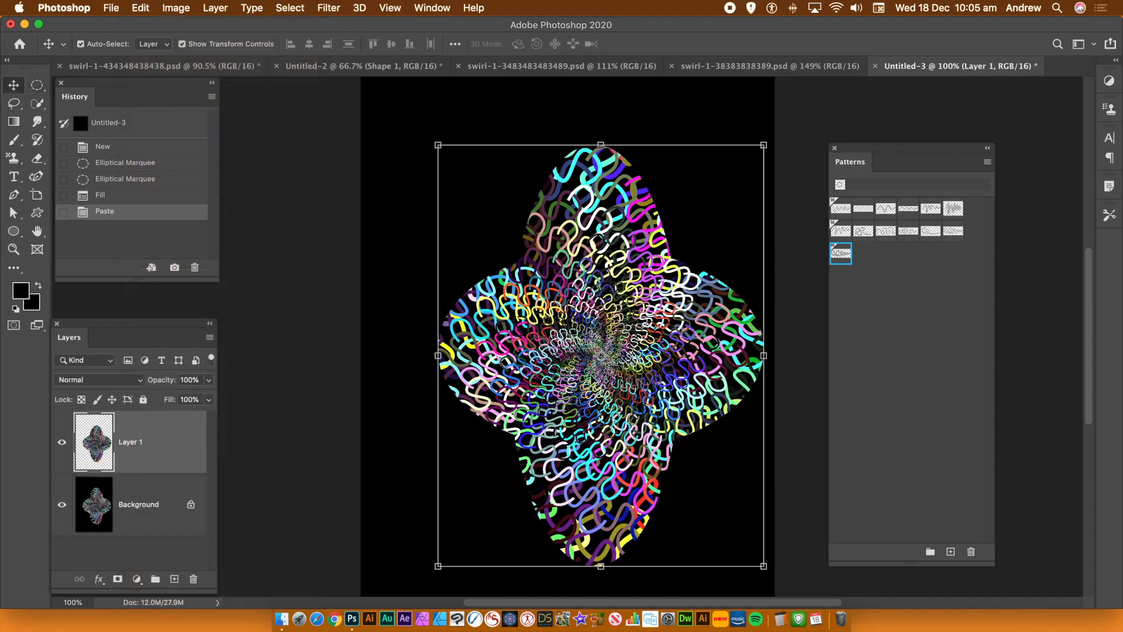
pyautogui.moveTo(598, 347); pyautogui.dragTo(421, 213)
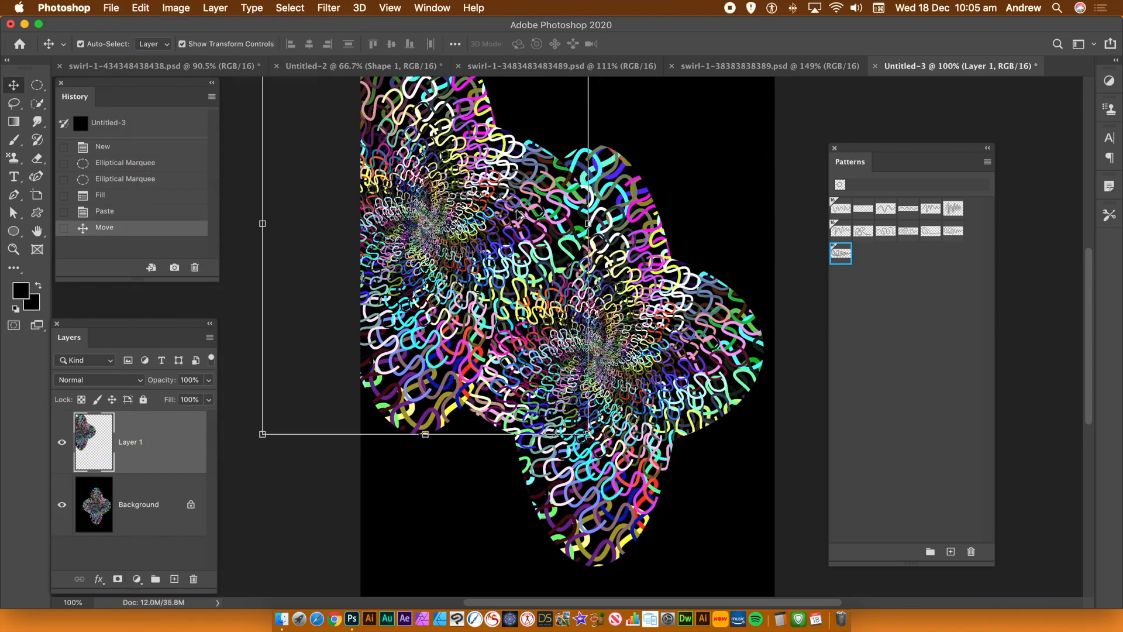
# Duplicate the four-lobed shape repeatedly until the copies cover the whole canvas, ending with one near the centre.
pyautogui.moveTo(420, 222); pyautogui.dragTo(644, 146)
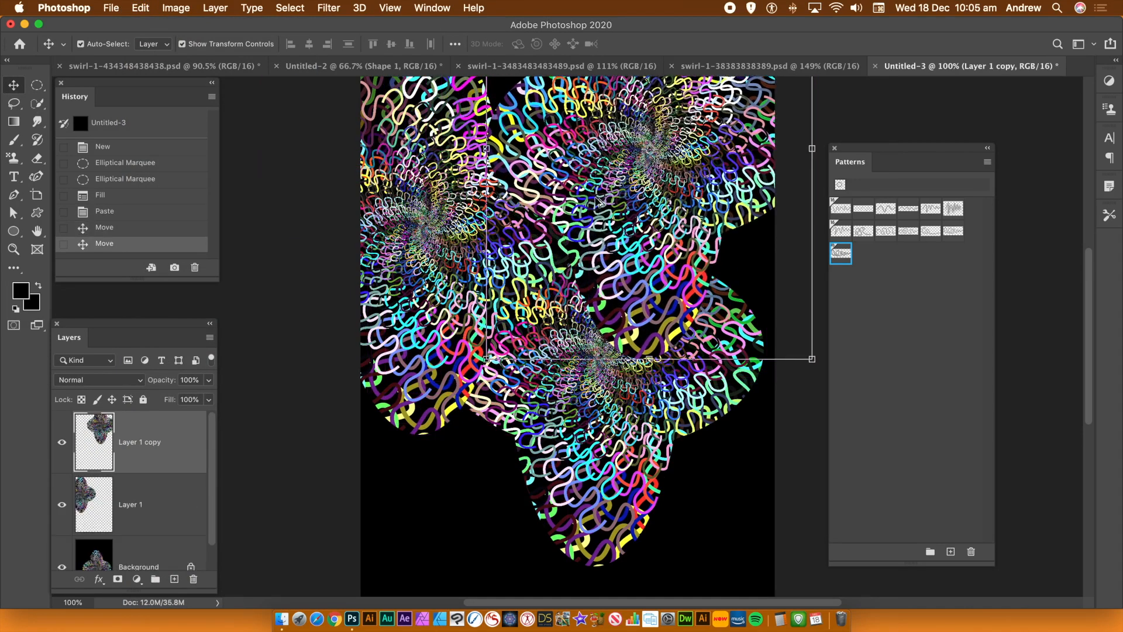
pyautogui.moveTo(655, 211); pyautogui.dragTo(779, 434)
pyautogui.moveTo(750, 279); pyautogui.dragTo(356, 331)
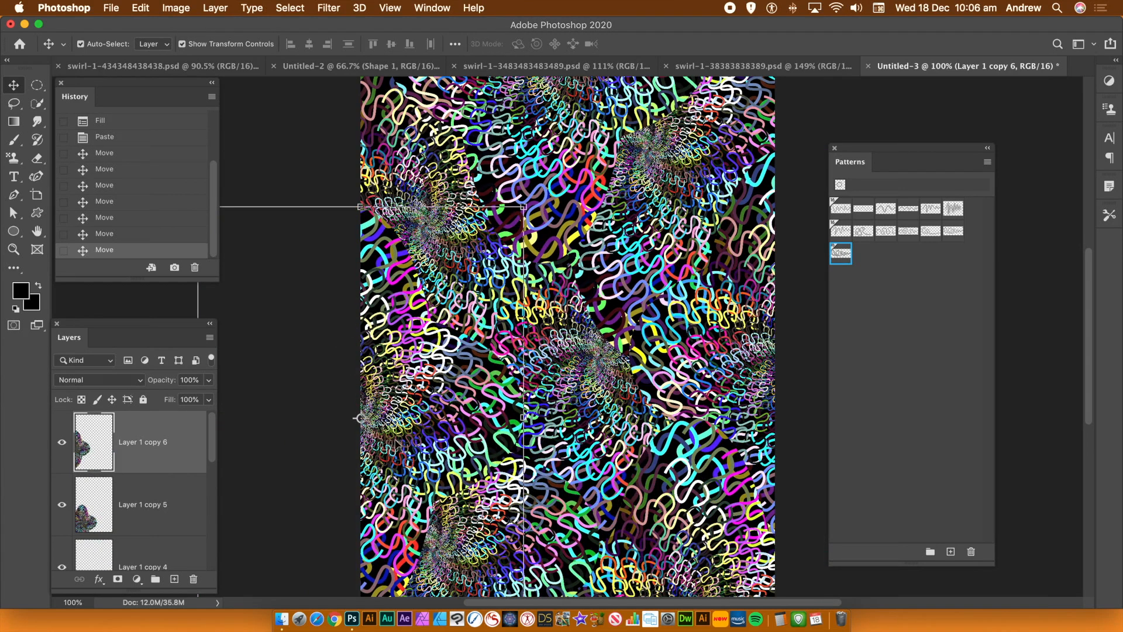
pyautogui.moveTo(404, 398); pyautogui.dragTo(565, 332)
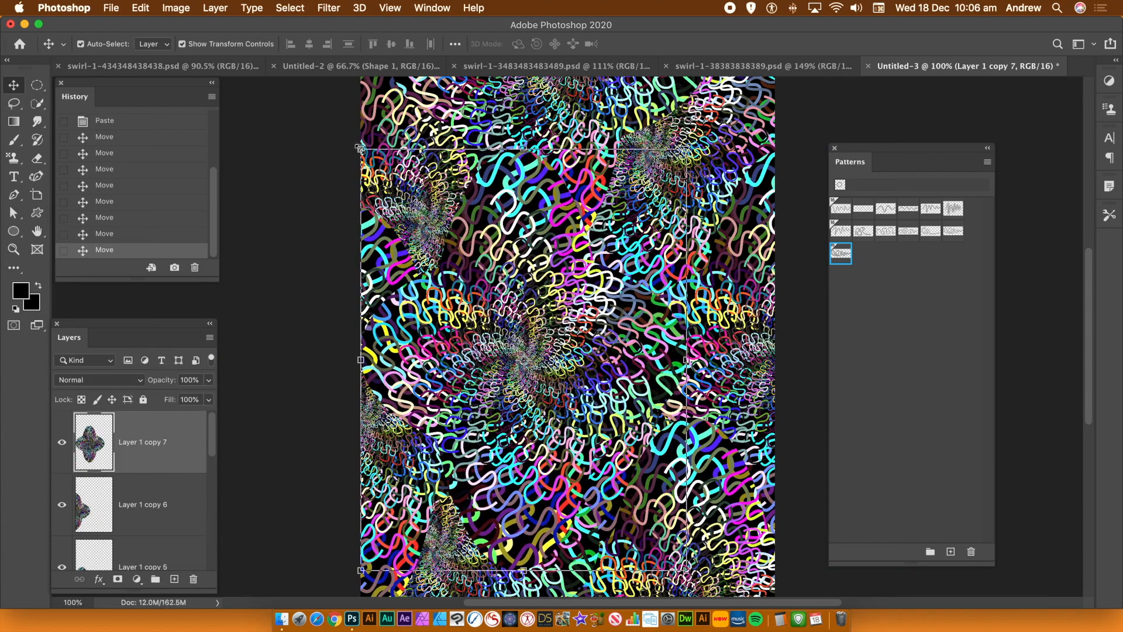
# Scale the central four-lobed copy down to about two thirds and place two duplicates of the smaller shape above it.
pyautogui.moveTo(360, 148); pyautogui.dragTo(472, 292)
pyautogui.moveTo(571, 404); pyautogui.dragTo(544, 379)
pyautogui.press('Return')
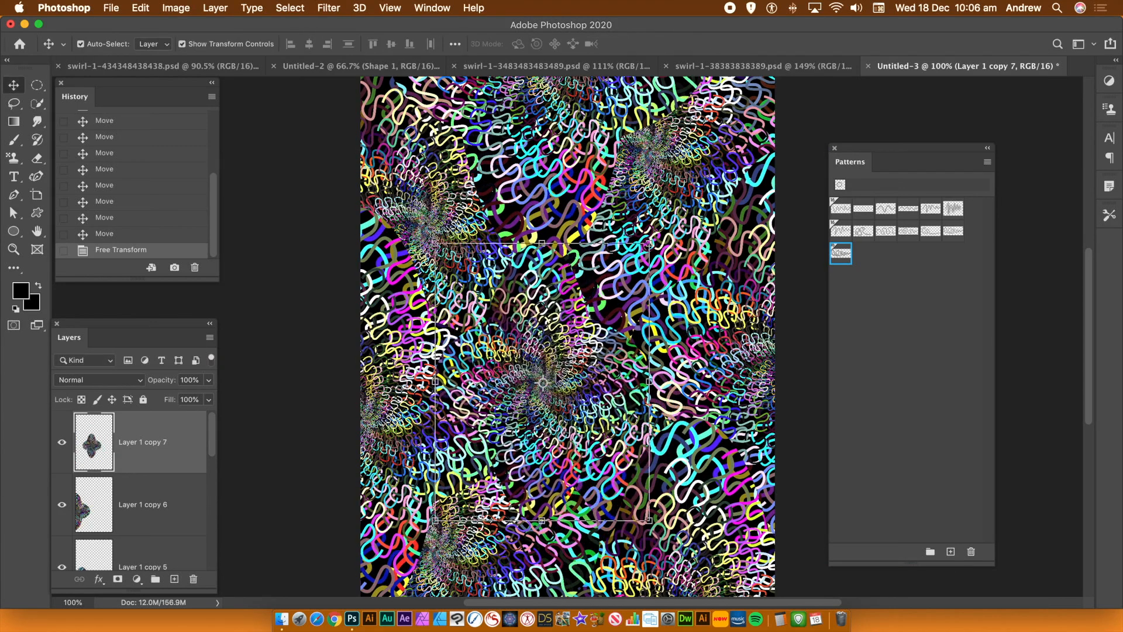
pyautogui.moveTo(562, 346); pyautogui.dragTo(532, 165)
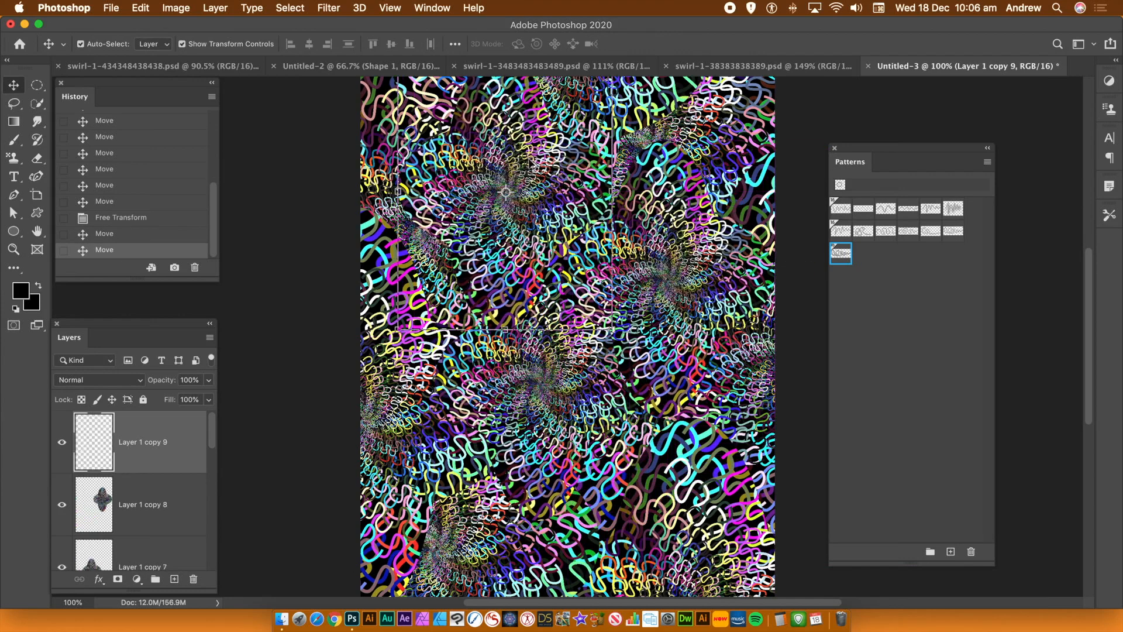
# Flatten the image and reapply the last filter, Oil Paint, to the whole artwork.
pyautogui.click(218, 7)
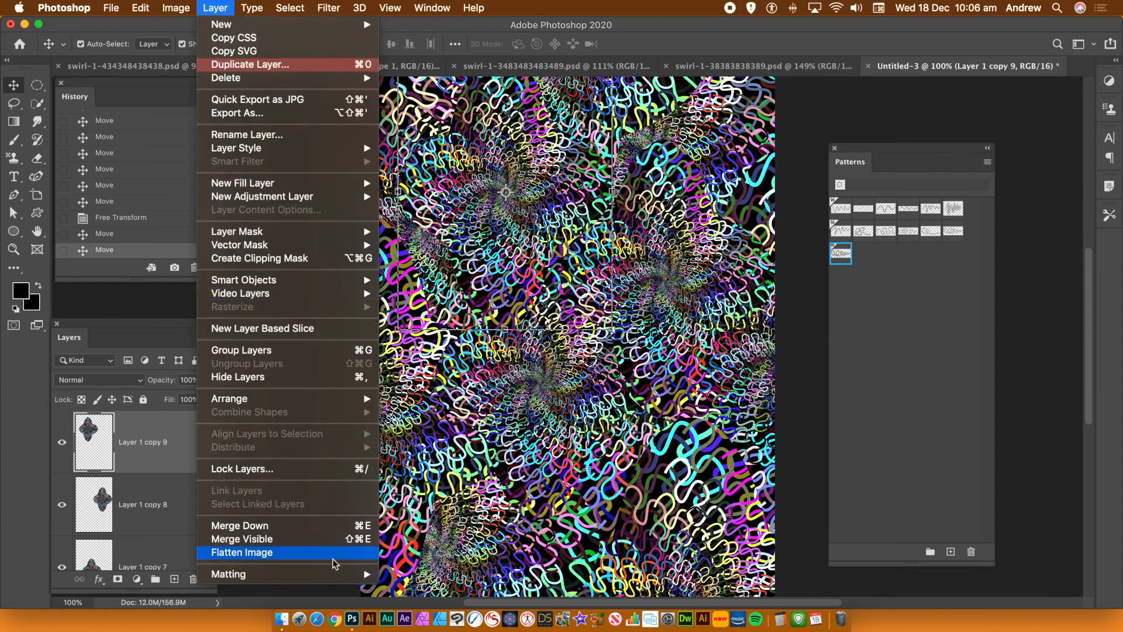
pyautogui.click(304, 552)
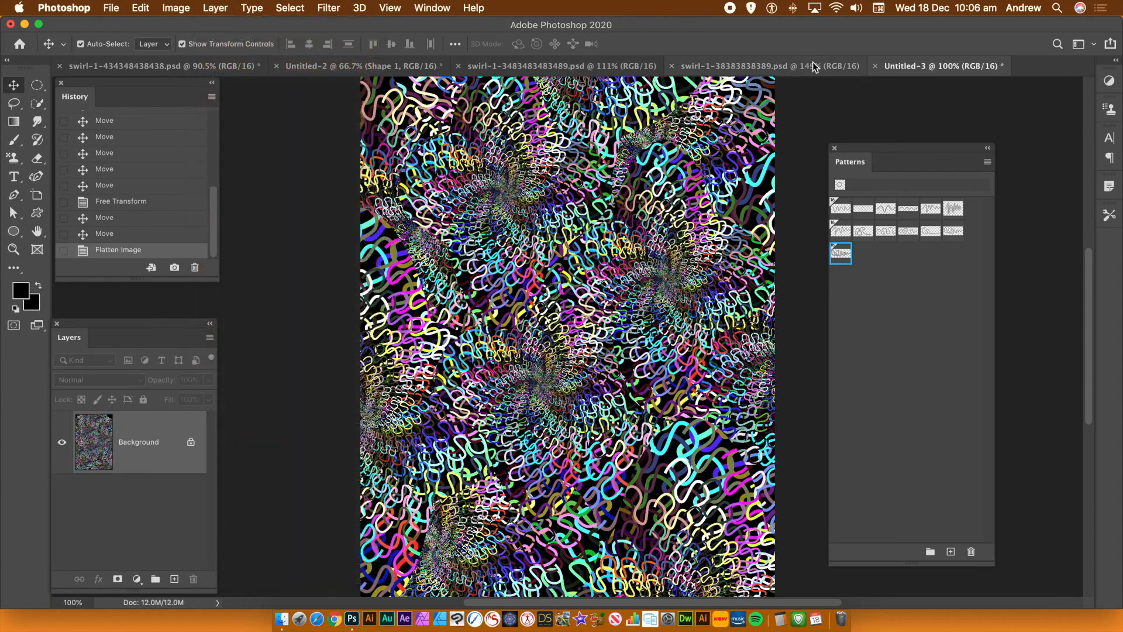
pyautogui.click(331, 7)
pyautogui.click(335, 24)
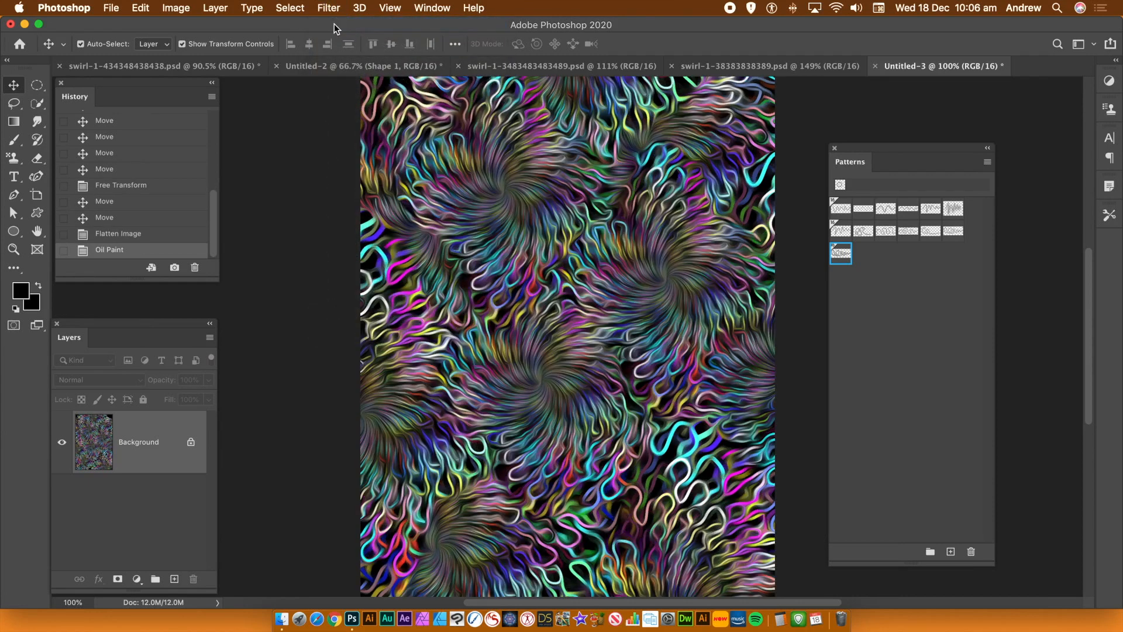
# Brighten the artwork with a Levels adjustment, setting the white input to 163 and the midtones to 0.93.
pyautogui.click(173, 8)
pyautogui.moveTo(184, 48)
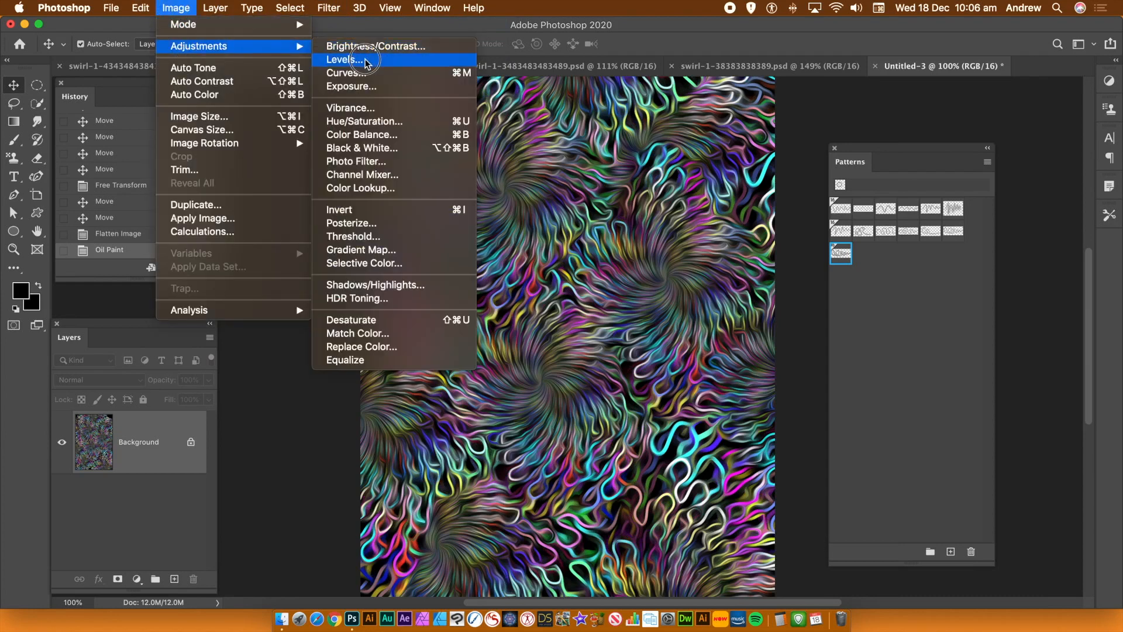
pyautogui.click(345, 59)
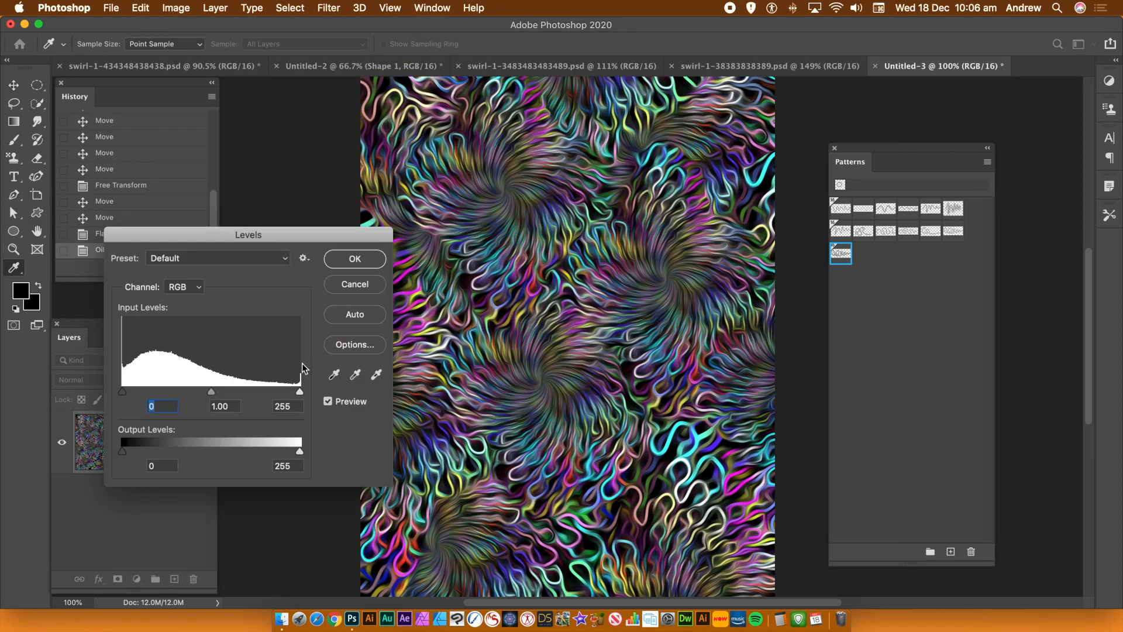
pyautogui.moveTo(299, 391); pyautogui.dragTo(182, 393)
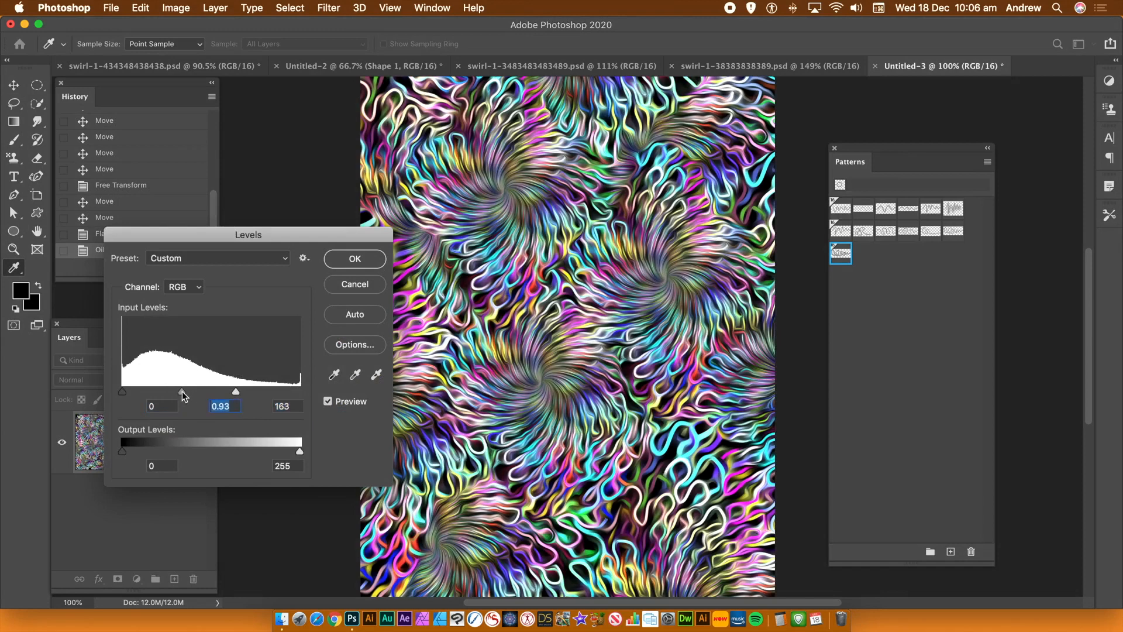
pyautogui.click(345, 259)
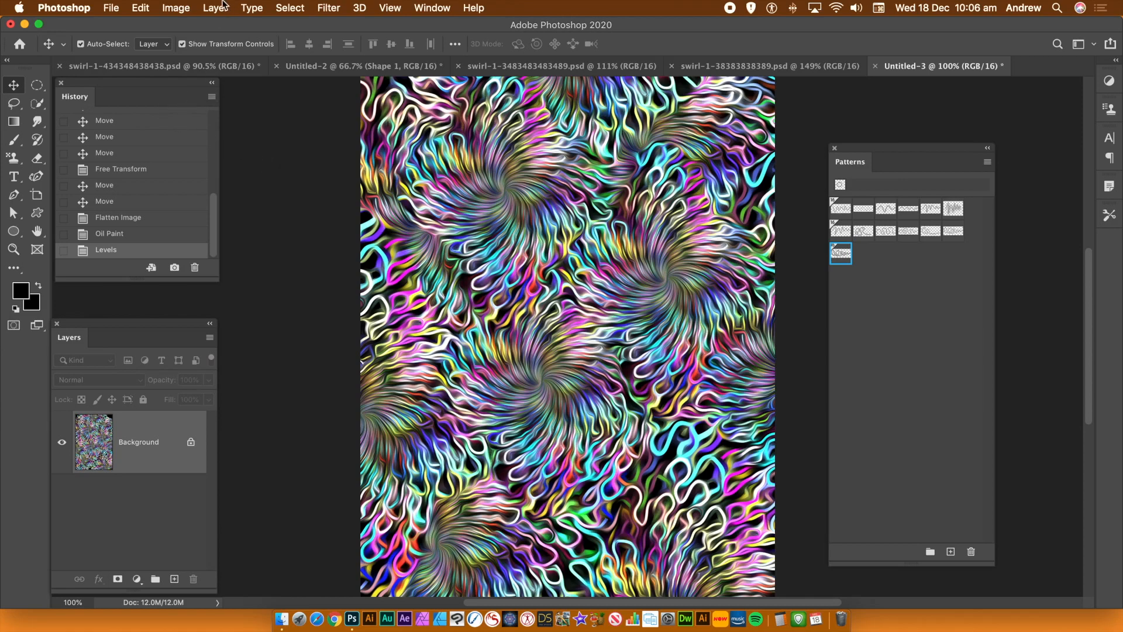
# Select a large, nearly circular elliptical area in the middle of the canvas.
pyautogui.click(139, 8)
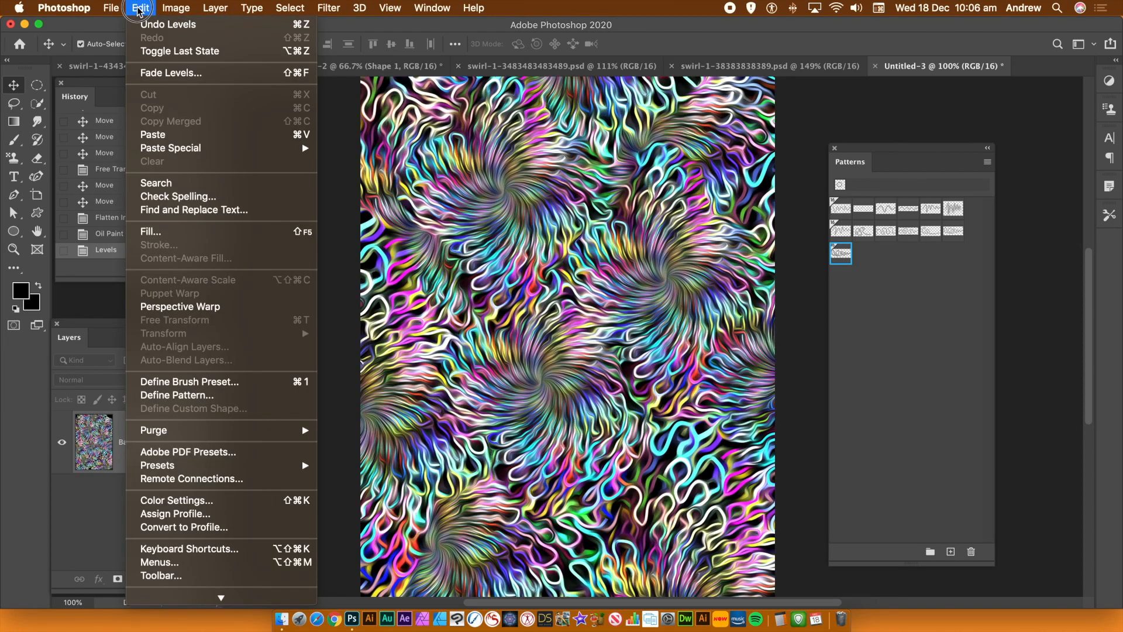
pyautogui.click(673, 358)
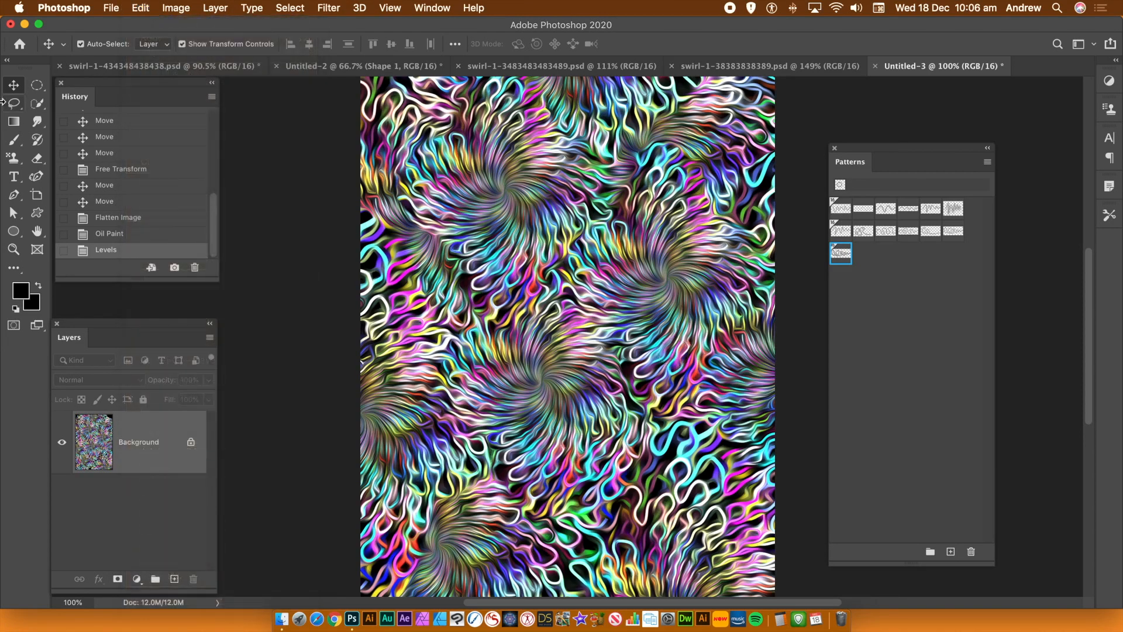
pyautogui.click(37, 84)
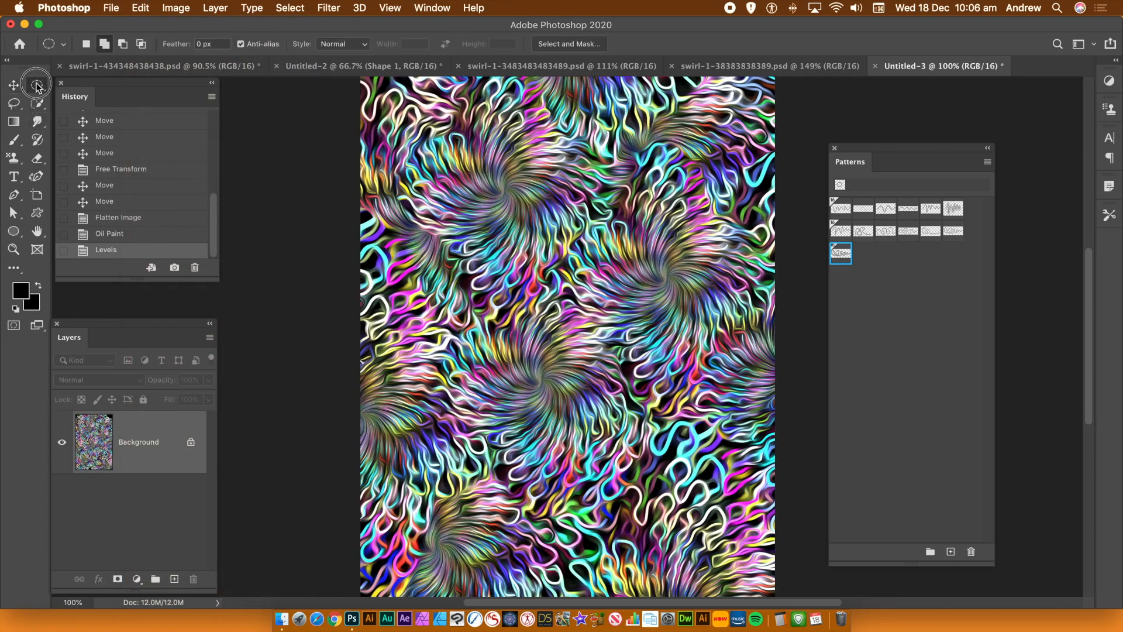
pyautogui.moveTo(446, 202); pyautogui.dragTo(706, 487)
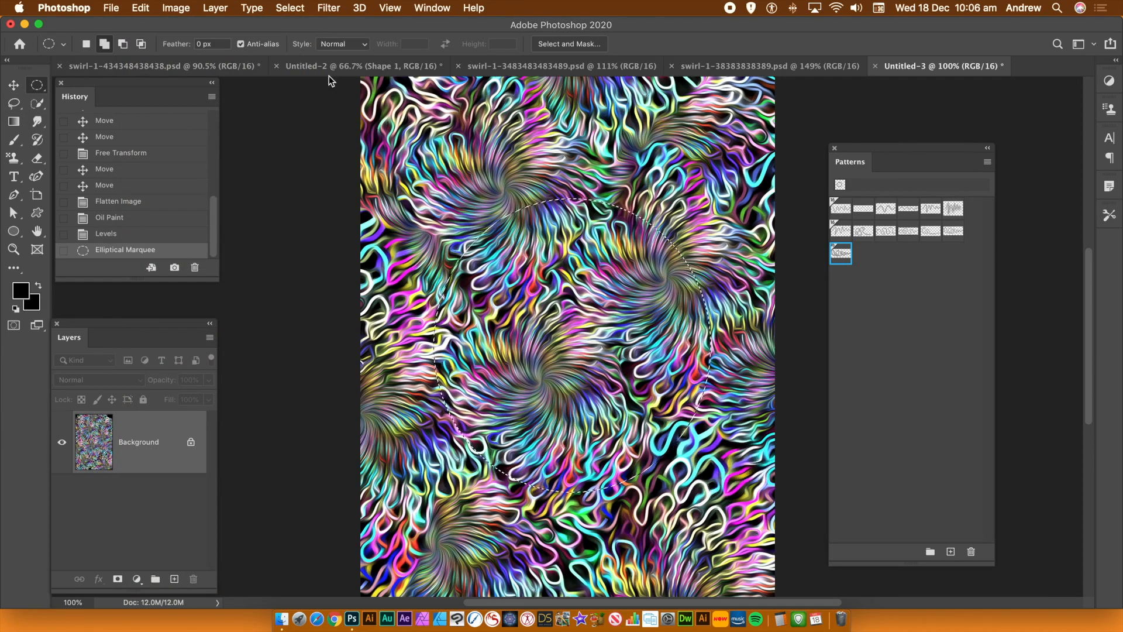
# Symmetry-fill the circular selection with the loopy squiggle pattern, first in the fourth row, using a translation of -93% of width.
pyautogui.click(142, 11)
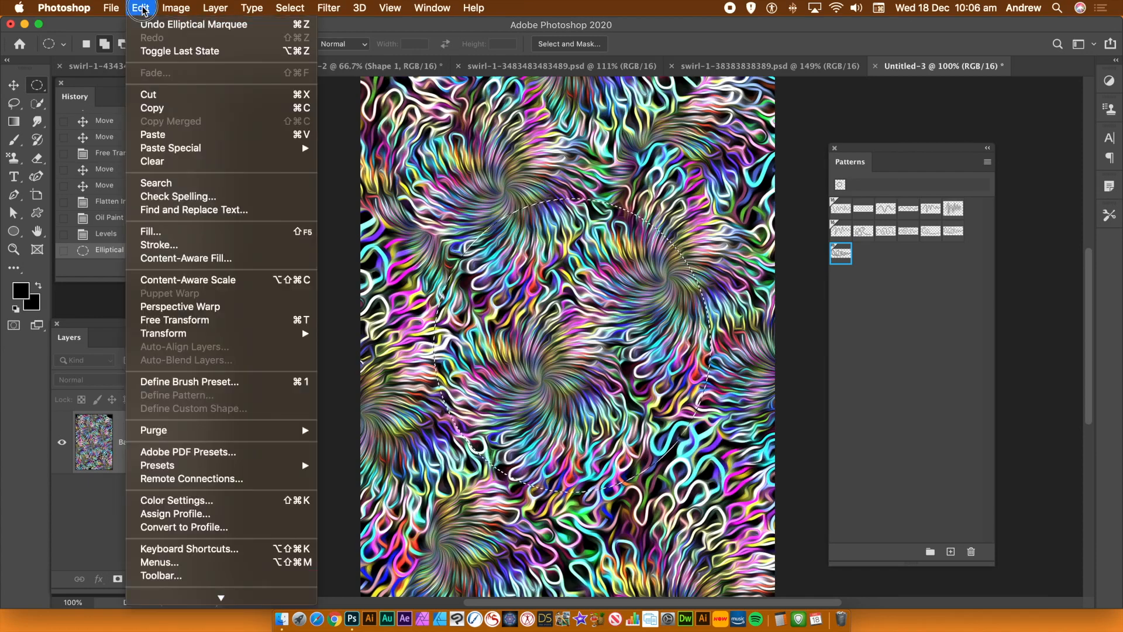
pyautogui.click(157, 233)
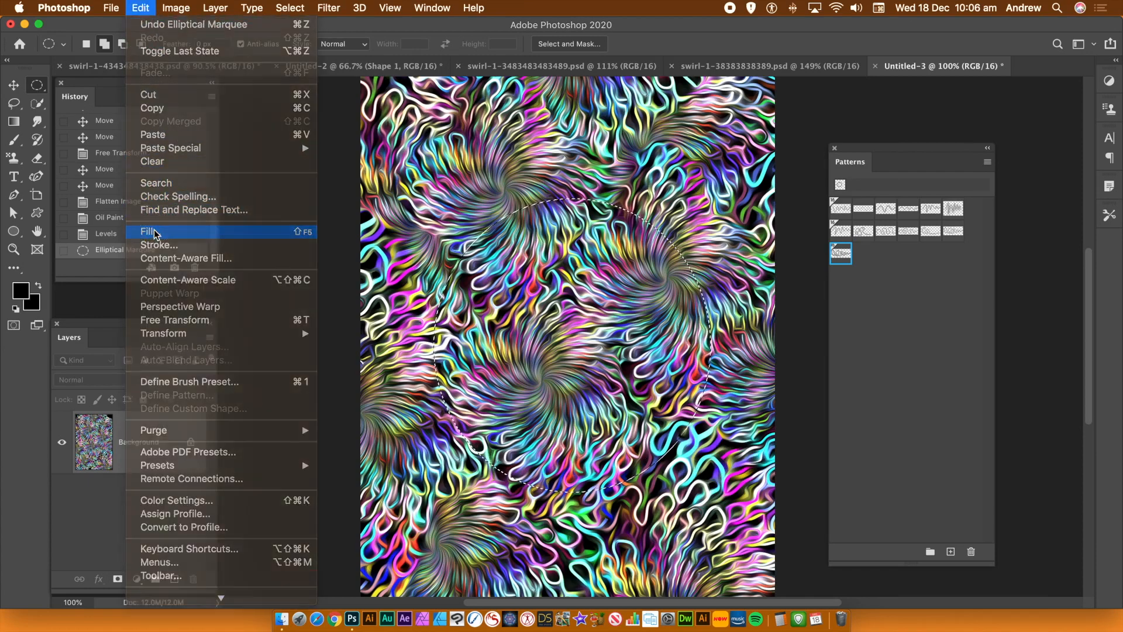
pyautogui.click(489, 215)
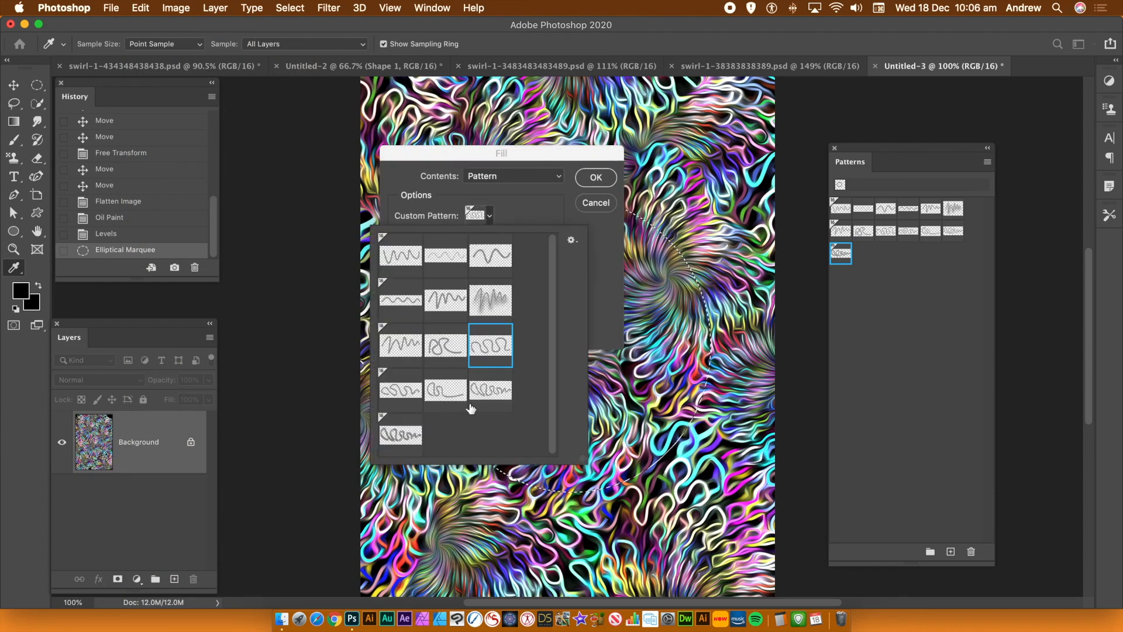
pyautogui.click(393, 440)
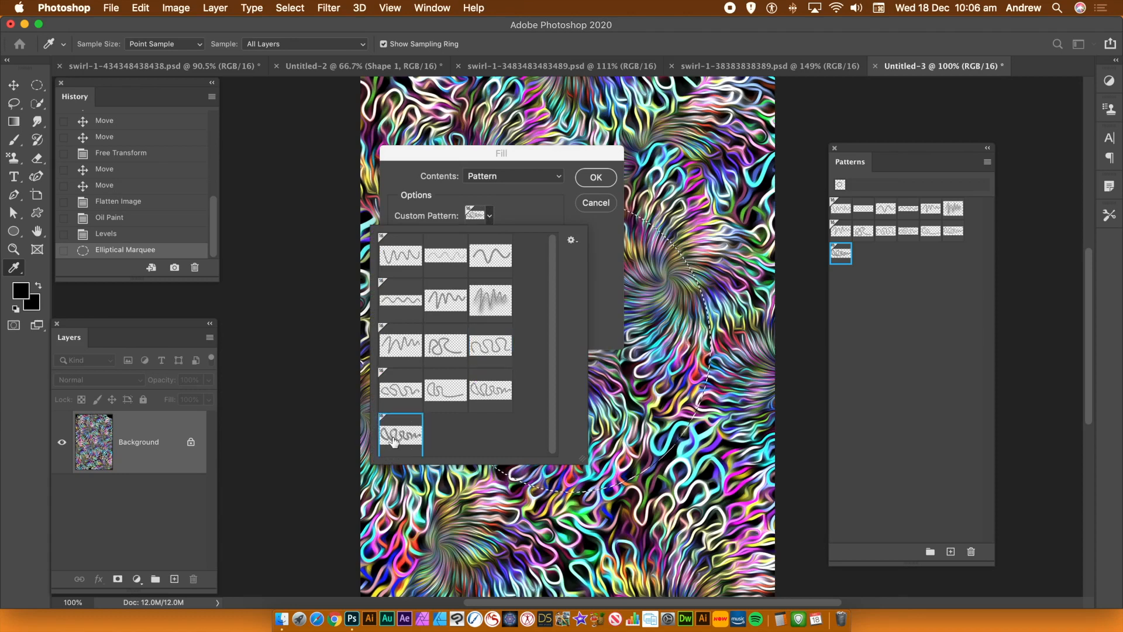
pyautogui.click(405, 392)
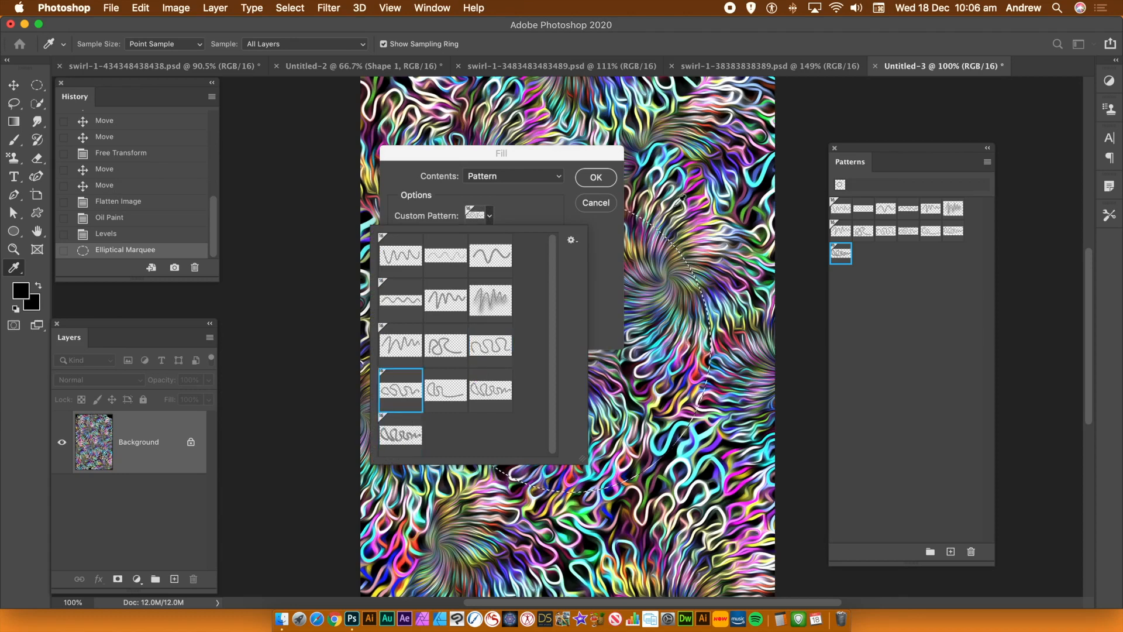
pyautogui.click(598, 182)
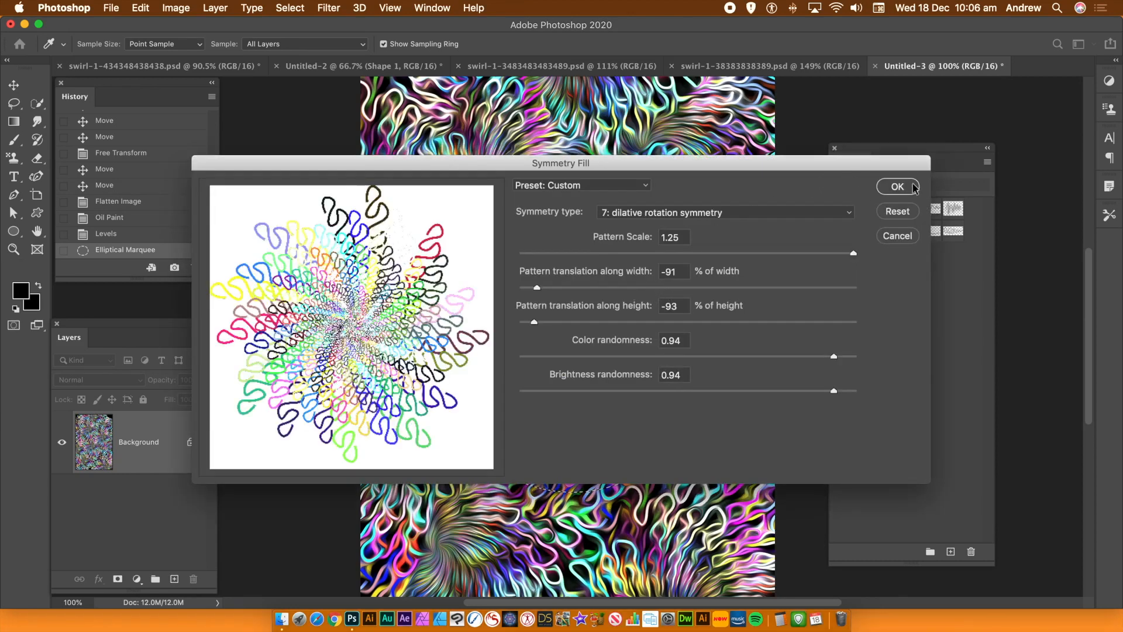
pyautogui.moveTo(532, 291); pyautogui.dragTo(533, 289)
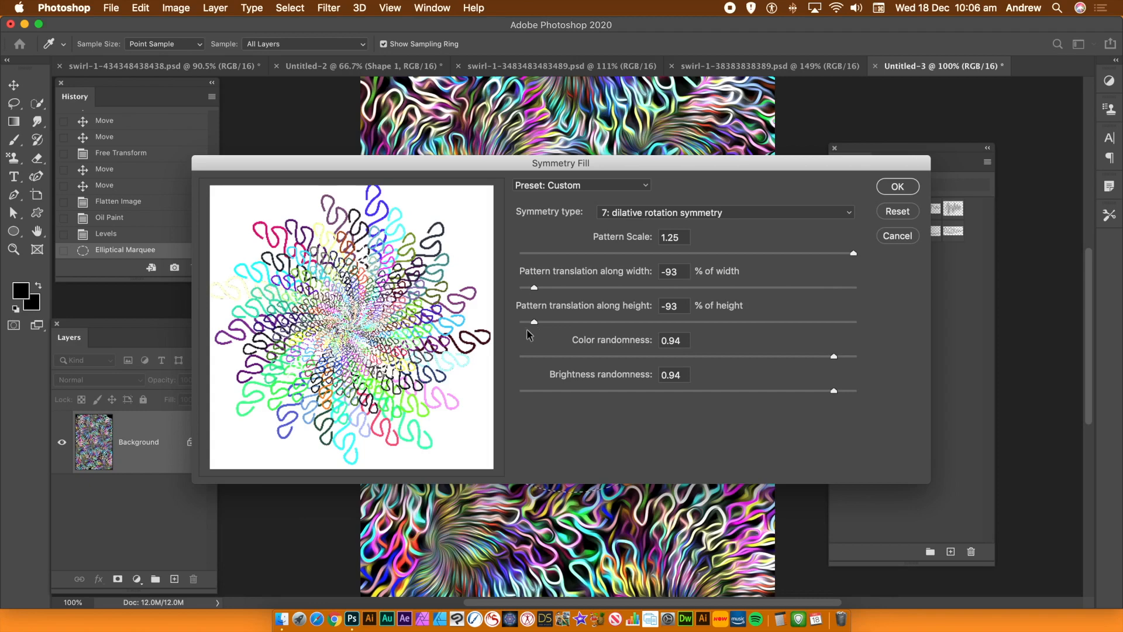
pyautogui.click(898, 188)
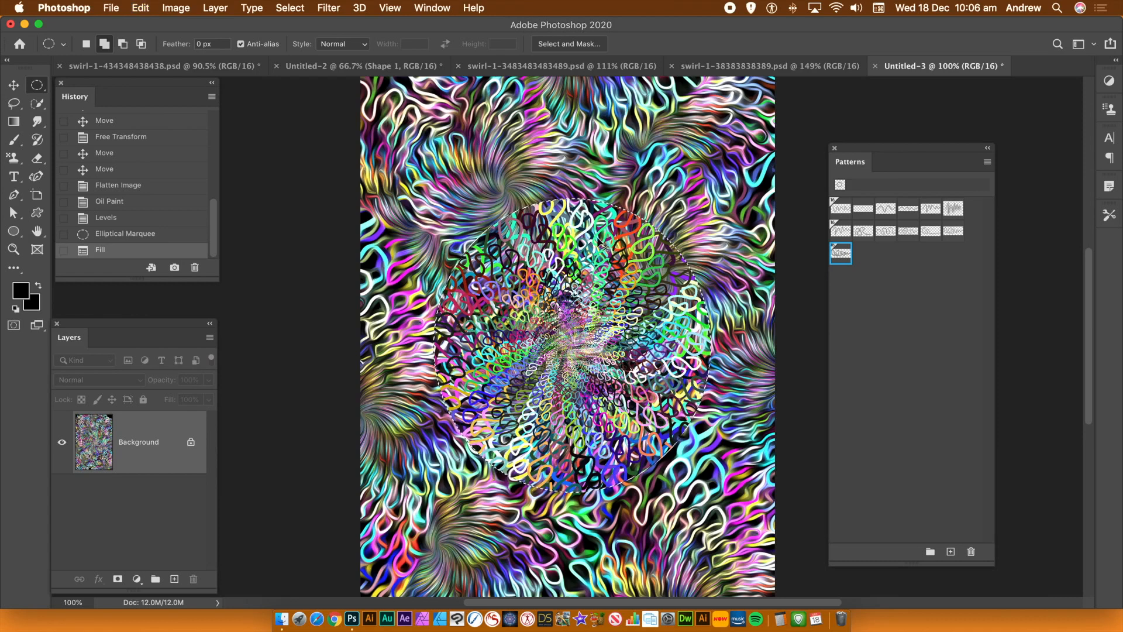
# Paste the filled circle onto a new layer and move it to the canvas's upper-left edge.
pyautogui.press('super+v')
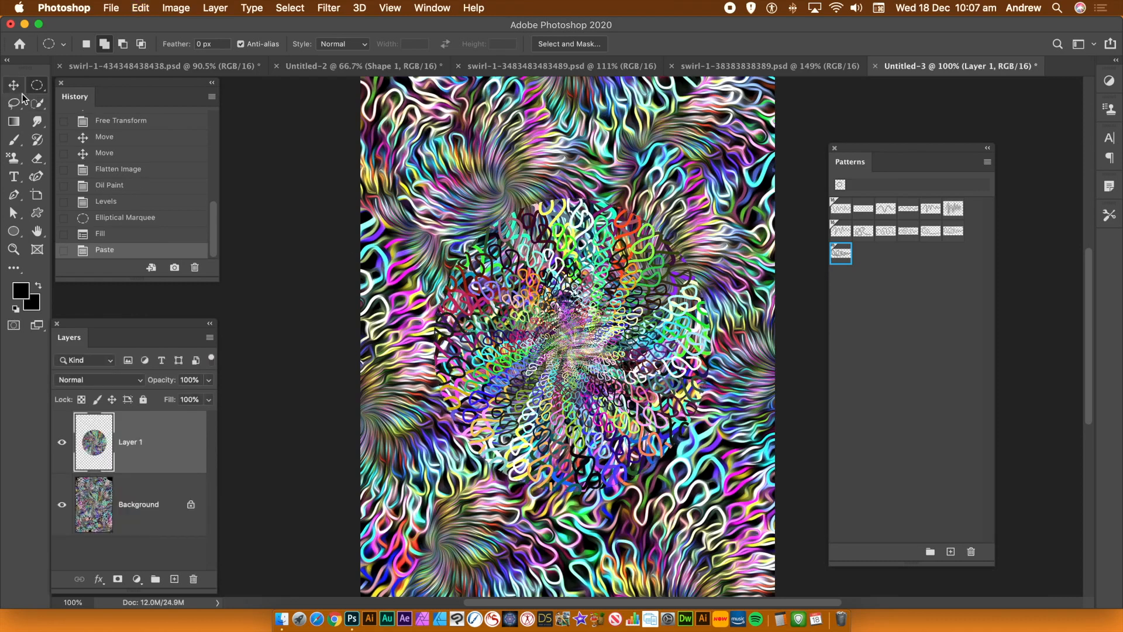
pyautogui.click(14, 86)
pyautogui.moveTo(553, 331); pyautogui.dragTo(360, 184)
# Duplicate the pasted circle around the canvas edges and place a final copy over the centre.
pyautogui.moveTo(438, 240); pyautogui.dragTo(432, 436)
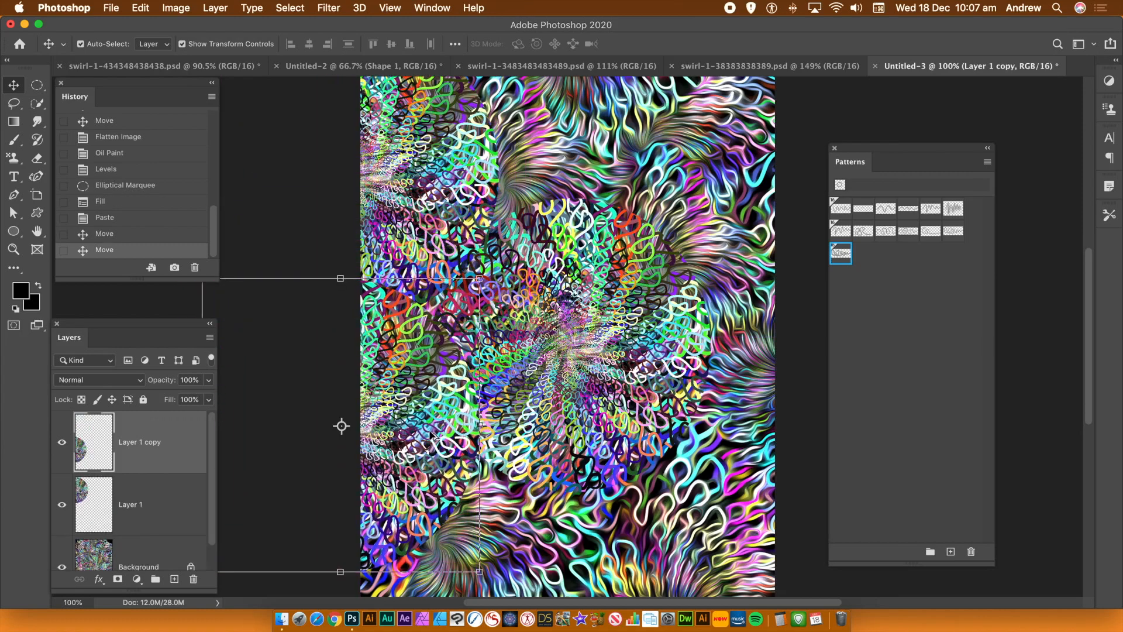
pyautogui.moveTo(397, 373); pyautogui.dragTo(592, 570)
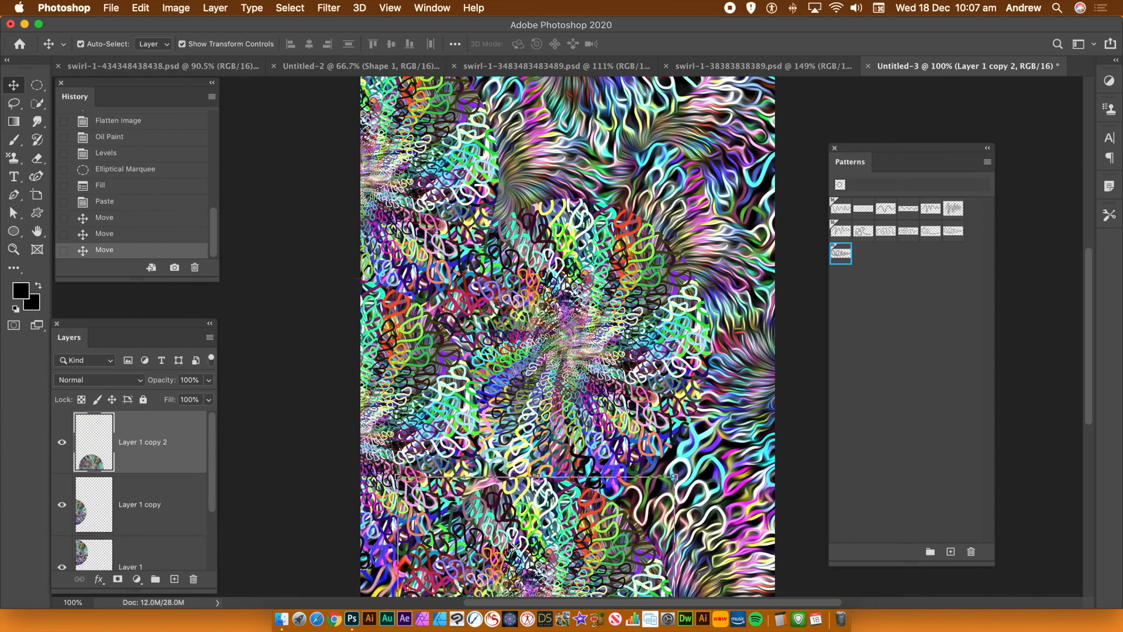
pyautogui.moveTo(487, 538); pyautogui.dragTo(721, 137)
pyautogui.moveTo(706, 209); pyautogui.dragTo(353, 185)
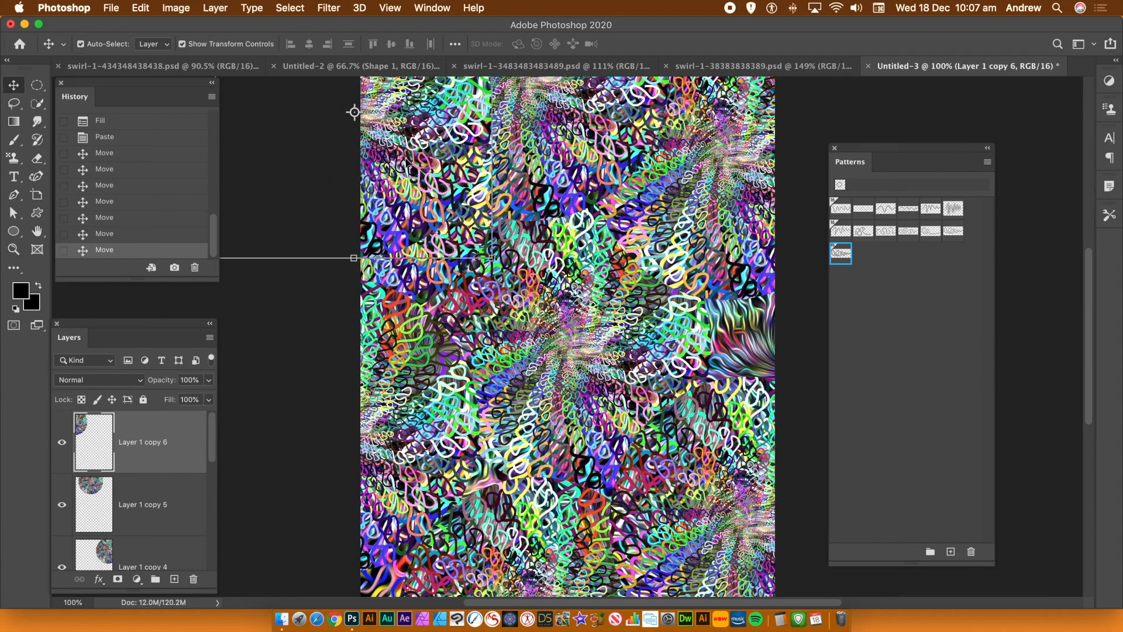
pyautogui.moveTo(354, 113); pyautogui.dragTo(603, 331)
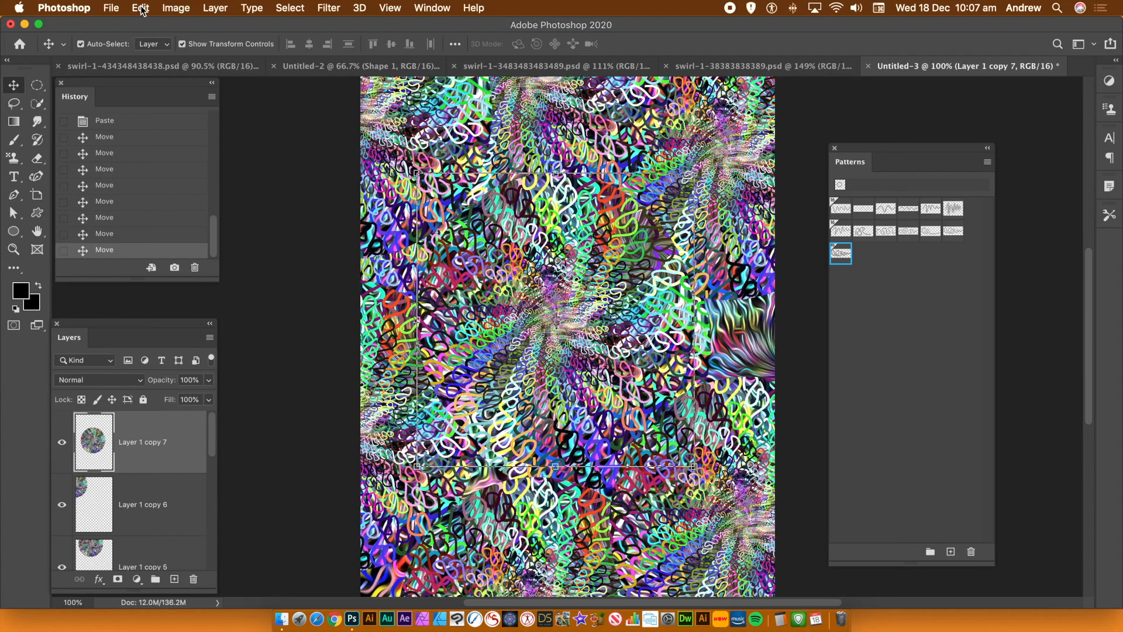
# Convert the central circle layer, Layer 1 copy 7, to a Smart Object.
pyautogui.click(216, 8)
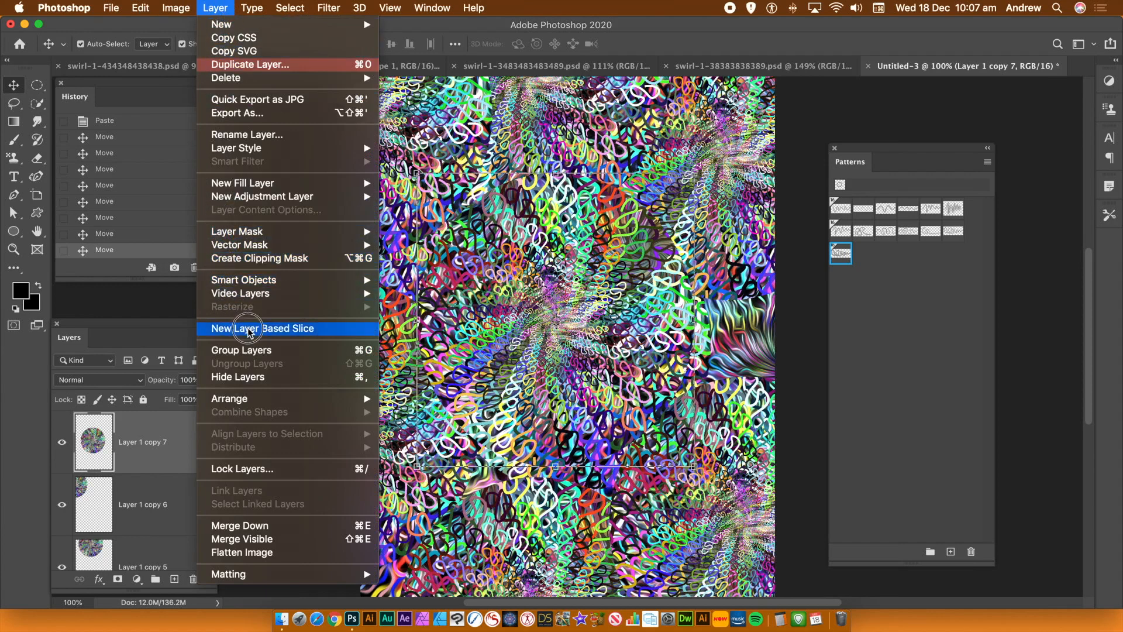
pyautogui.moveTo(266, 283)
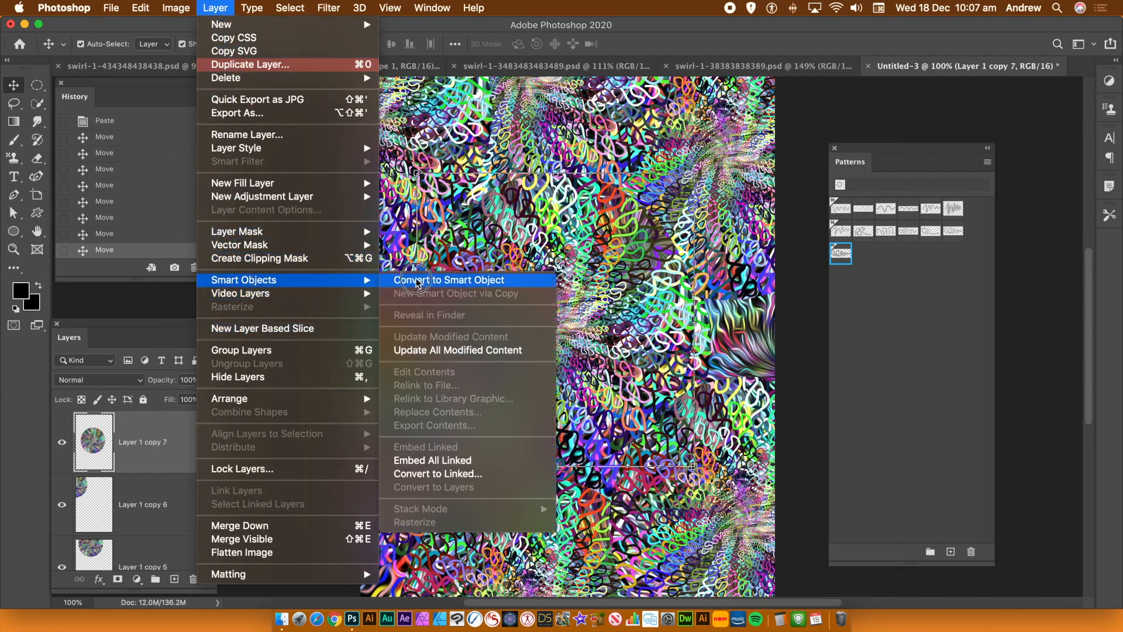
pyautogui.click(418, 281)
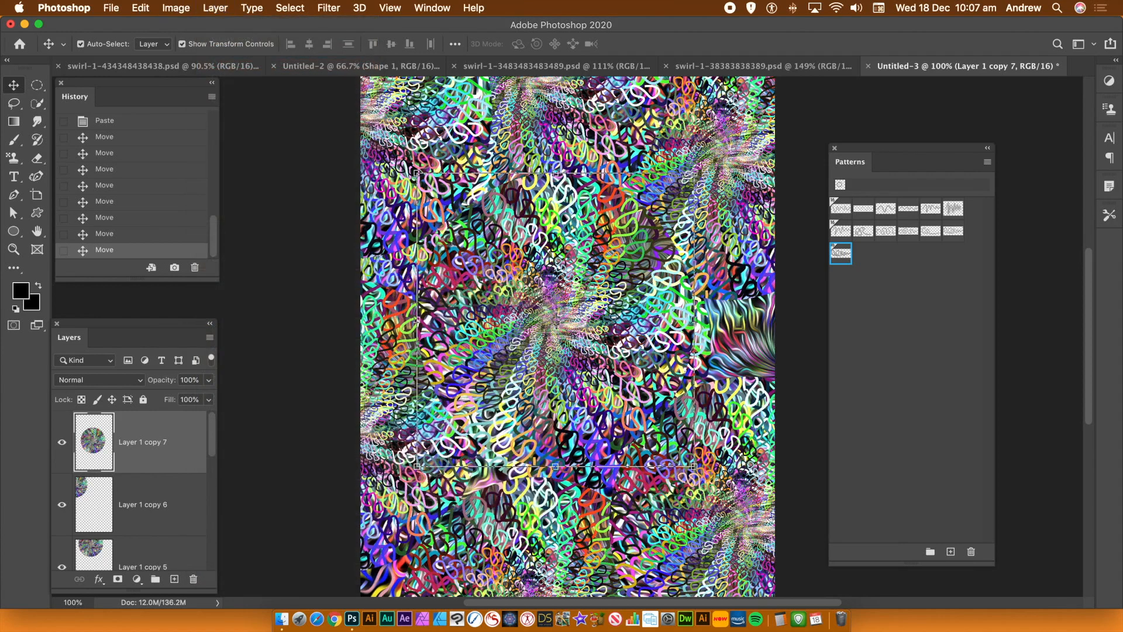
# Warp the central circle layer, pulling its upper edge upward and its right and lower edges inward.
pyautogui.click(140, 8)
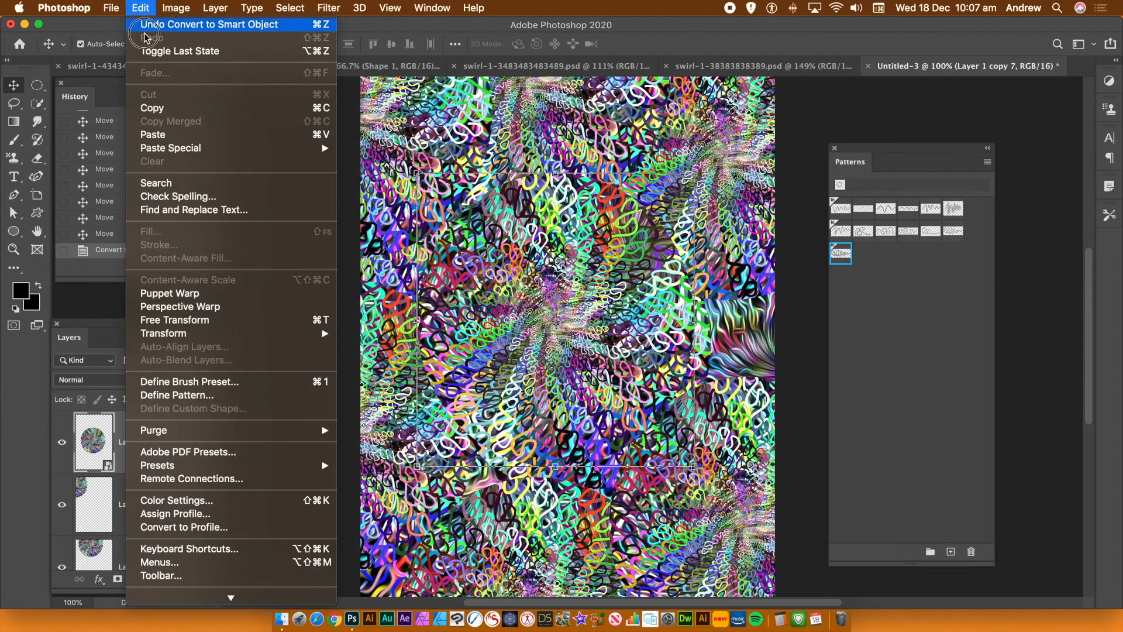
pyautogui.moveTo(173, 339)
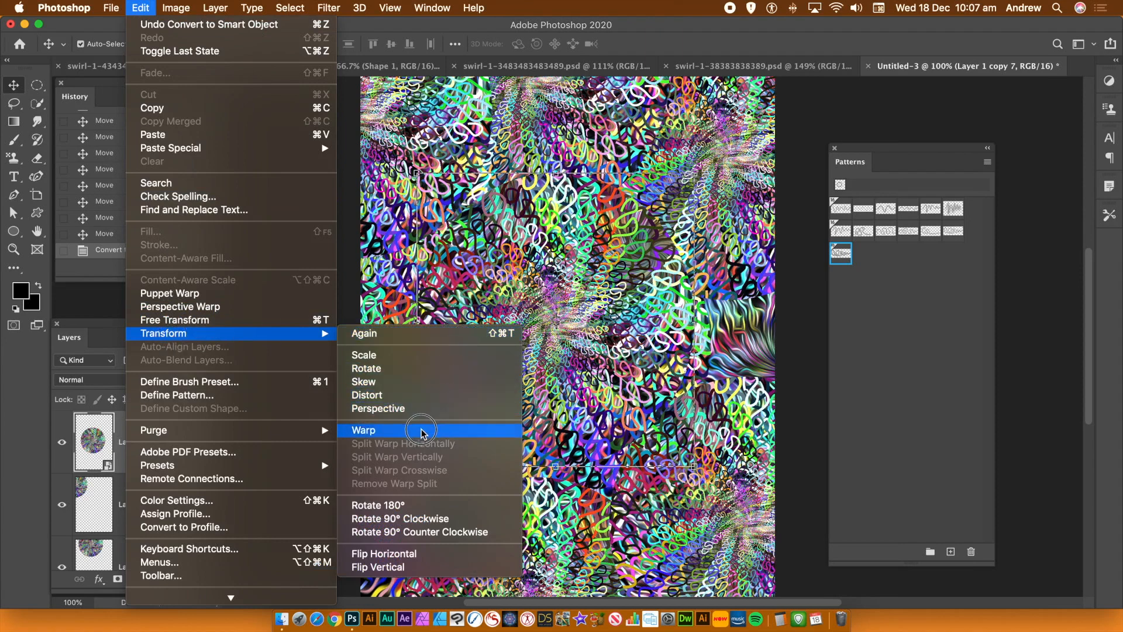
pyautogui.click(422, 433)
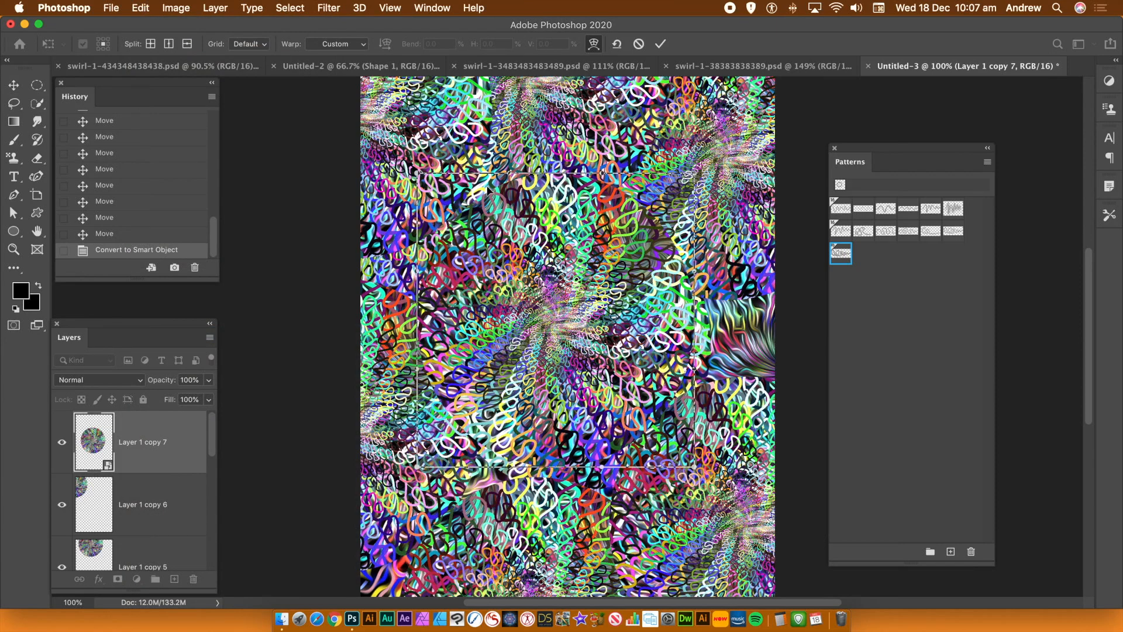
pyautogui.moveTo(511, 176); pyautogui.dragTo(639, 88)
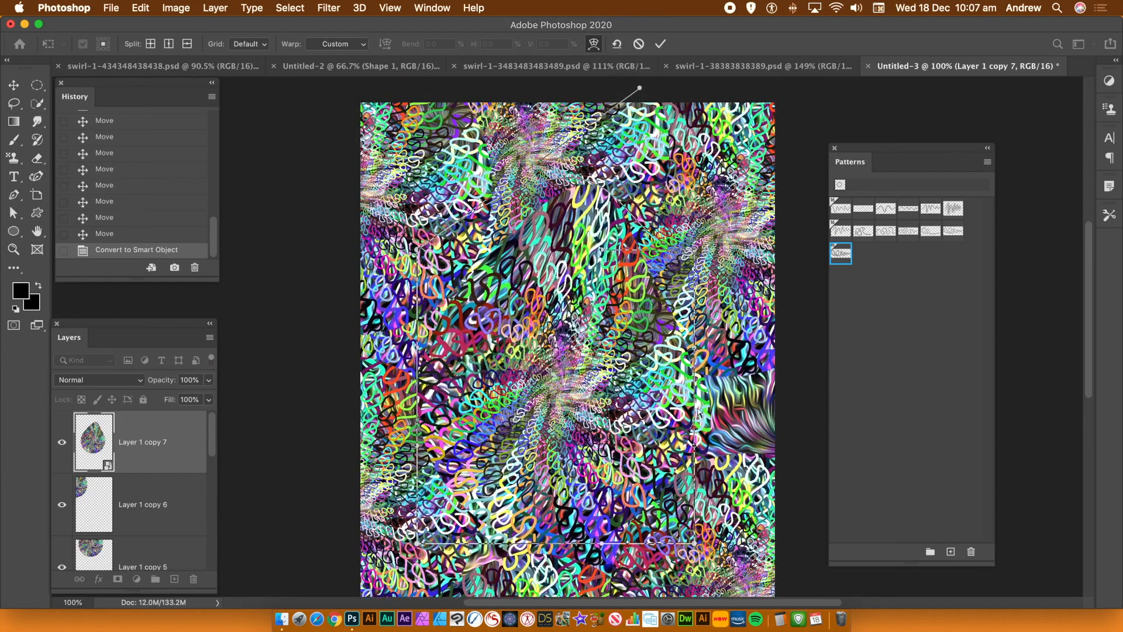
pyautogui.moveTo(693, 391); pyautogui.dragTo(618, 390)
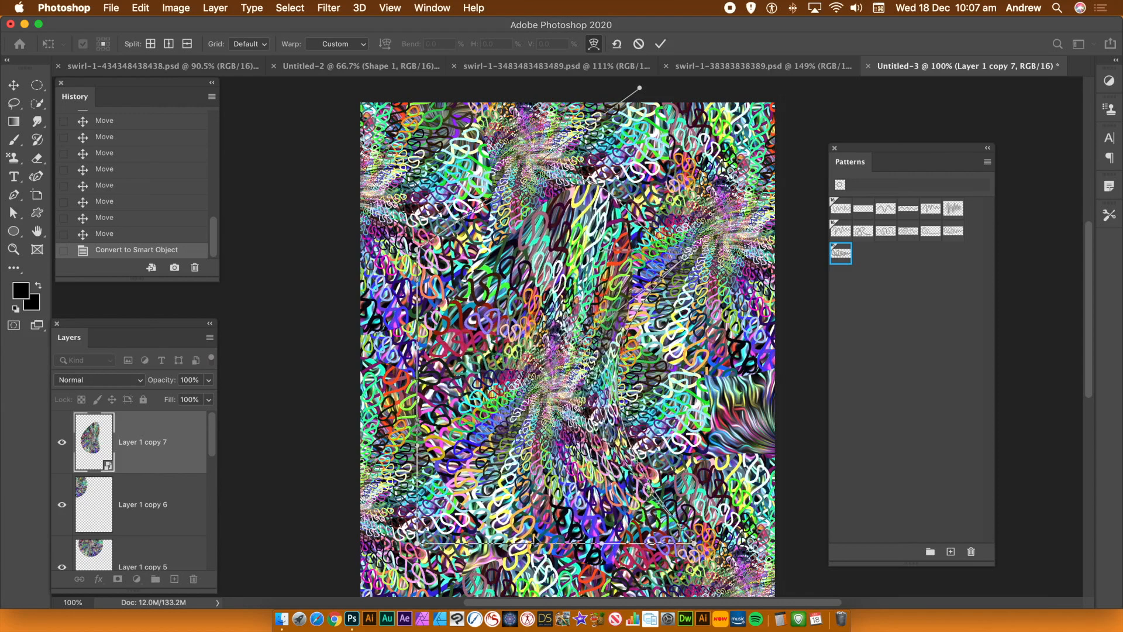
pyautogui.moveTo(546, 543); pyautogui.dragTo(512, 468)
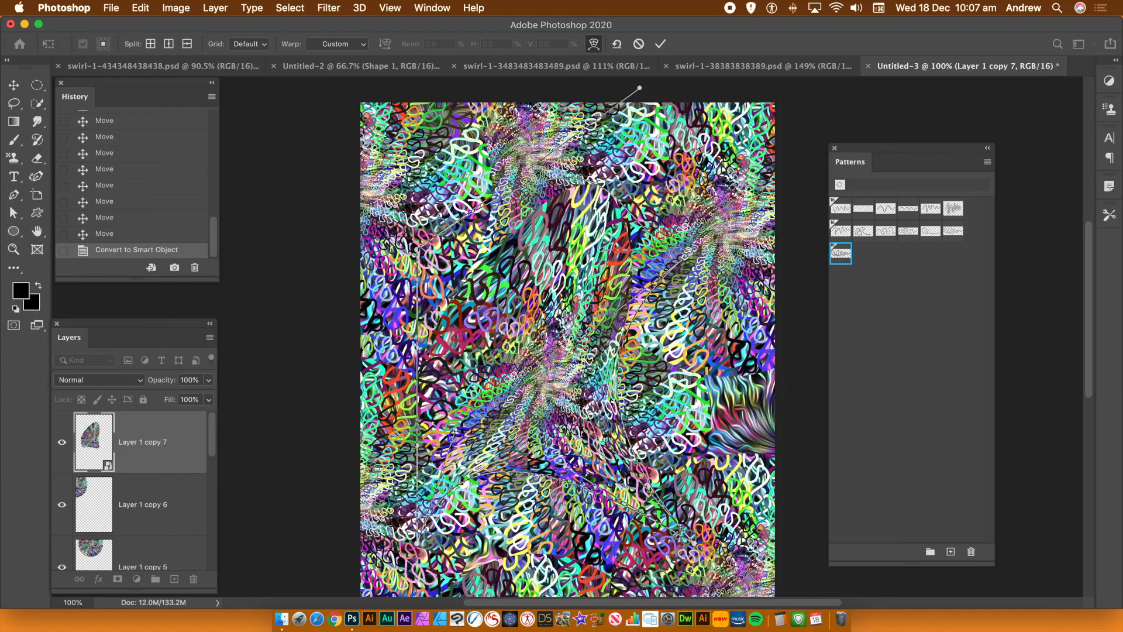
pyautogui.click(659, 45)
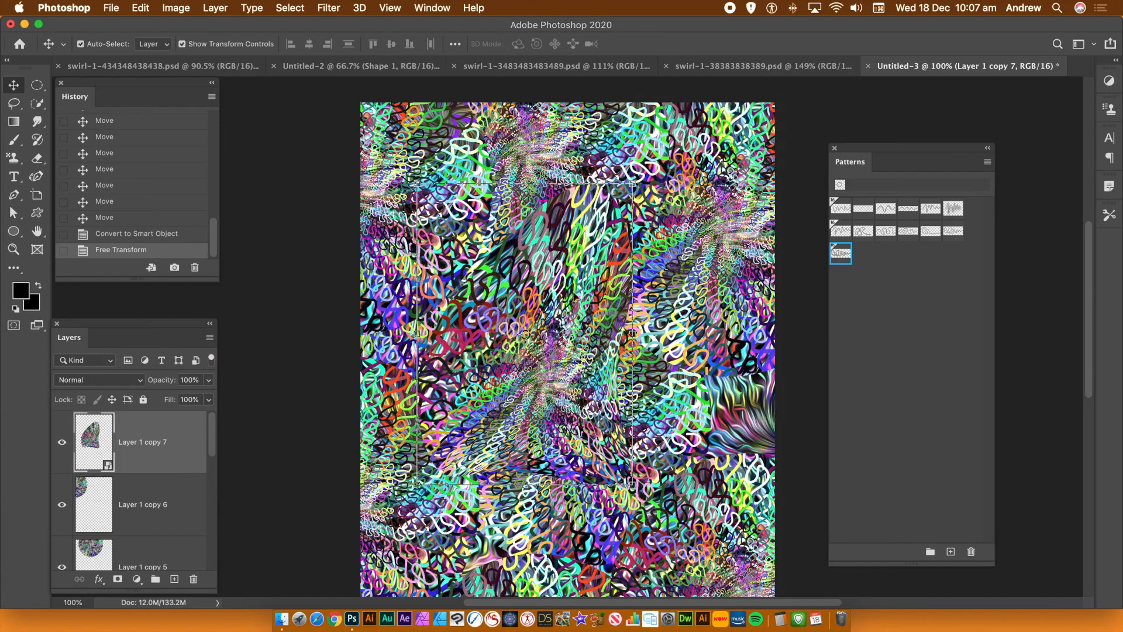
# Duplicate the warped shape repeatedly across the canvas, with the last copy just right of the centre.
pyautogui.moveTo(580, 313); pyautogui.dragTo(511, 242)
pyautogui.moveTo(431, 294); pyautogui.dragTo(607, 174)
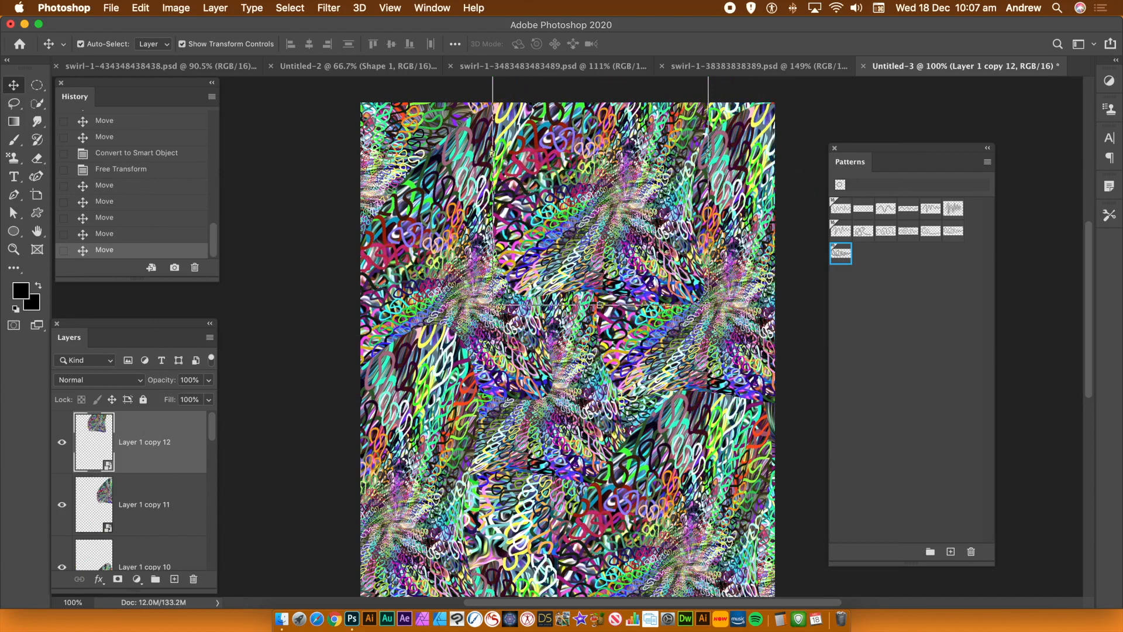
pyautogui.moveTo(630, 193); pyautogui.dragTo(644, 393)
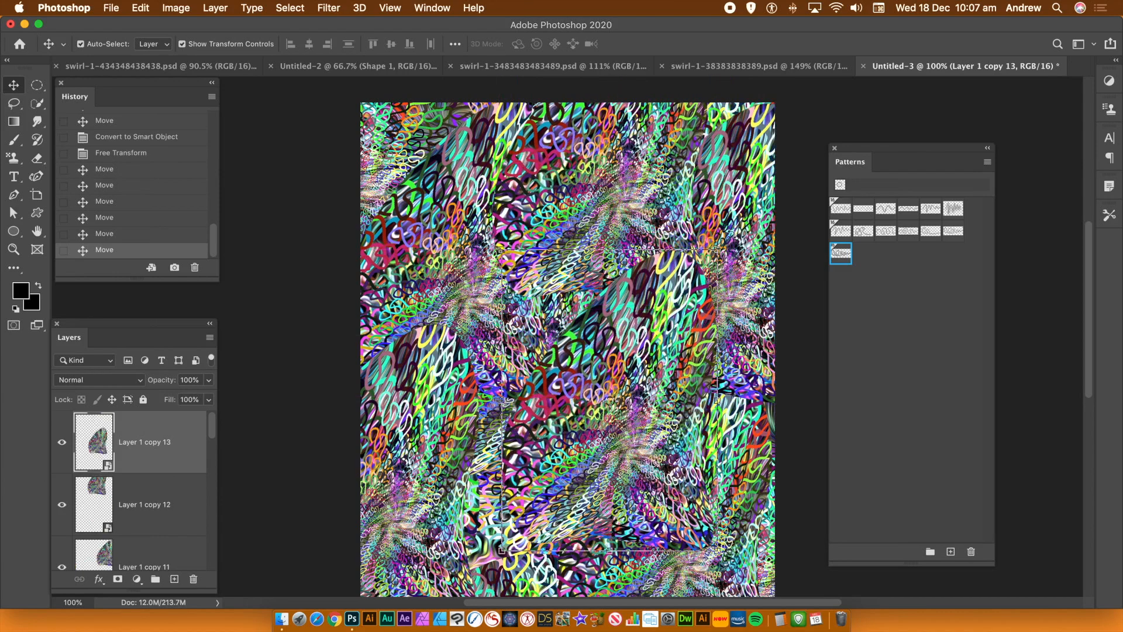
pyautogui.click(801, 387)
pyautogui.click(770, 472)
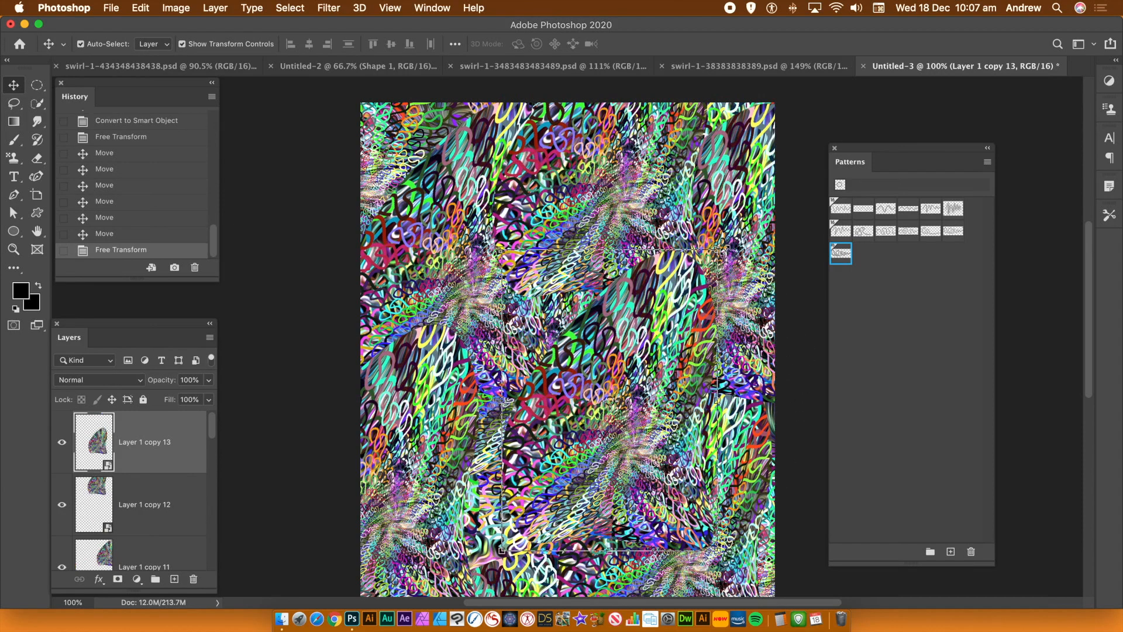
pyautogui.click(783, 327)
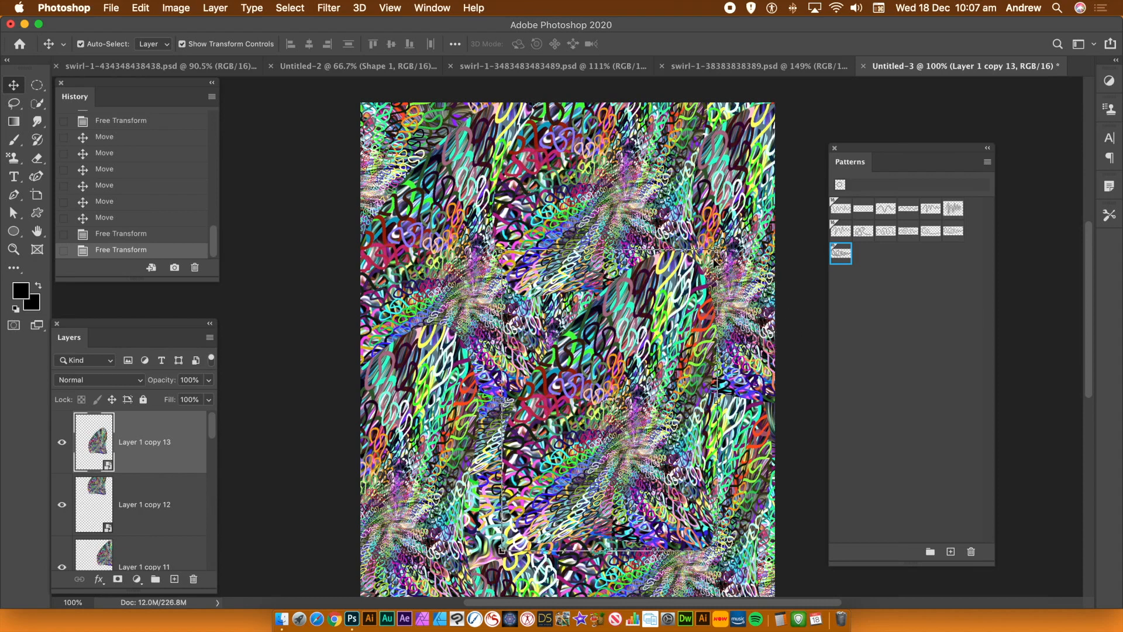
pyautogui.click(715, 251)
pyautogui.click(716, 250)
pyautogui.click(716, 251)
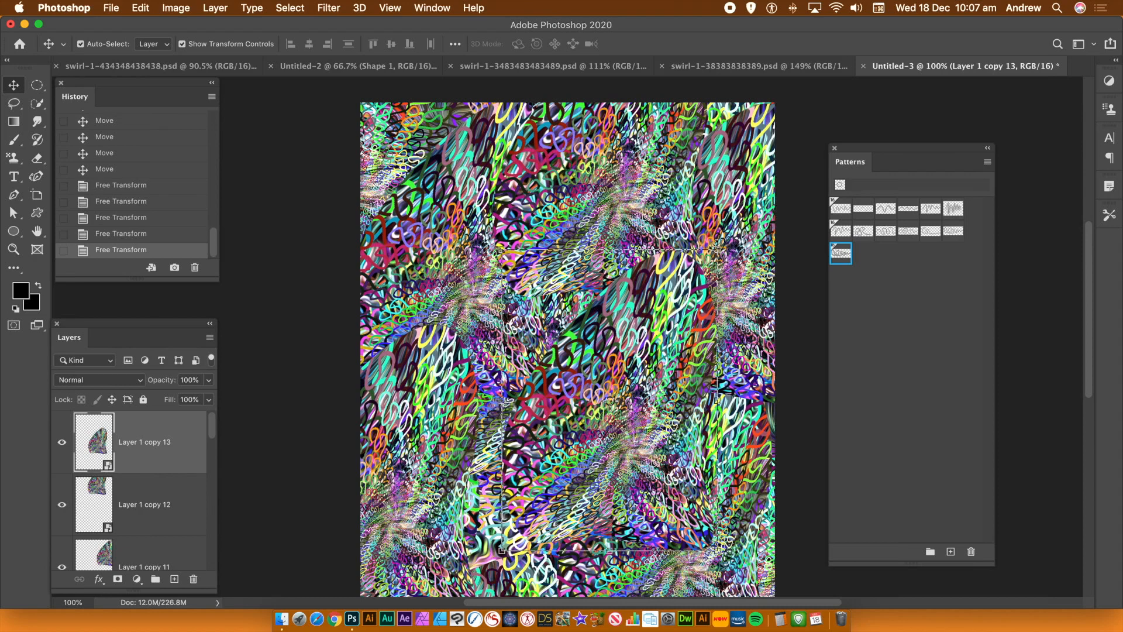
pyautogui.click(718, 250)
# Rotate the latest warped copy by about -139.8°, reposition it, and place a duplicate on the lower part of the canvas.
pyautogui.click(139, 7)
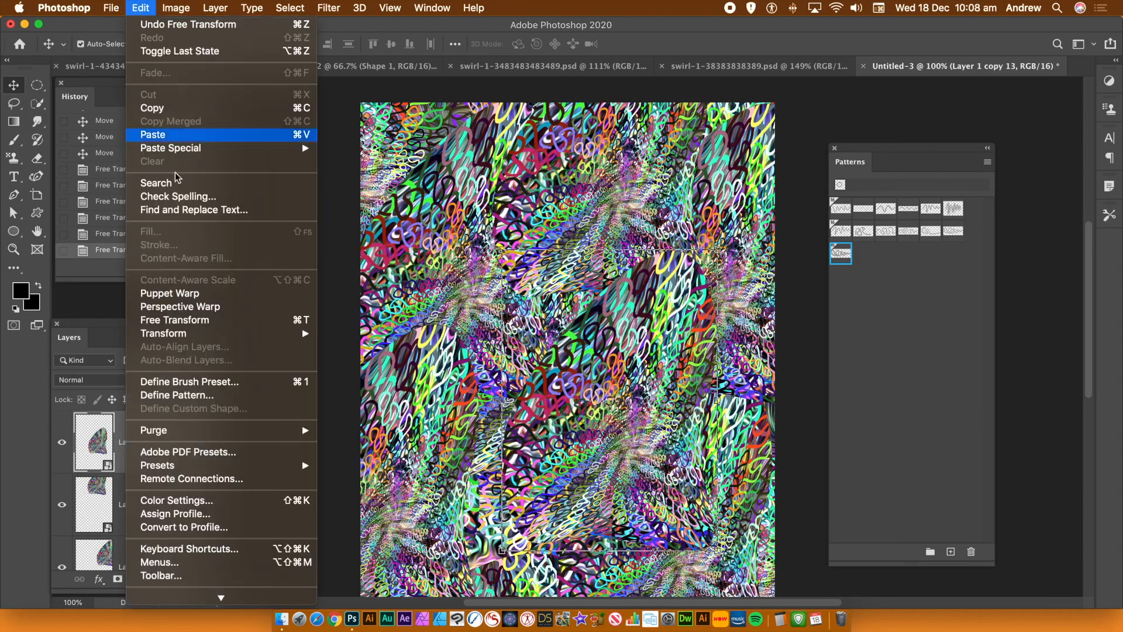
pyautogui.click(178, 334)
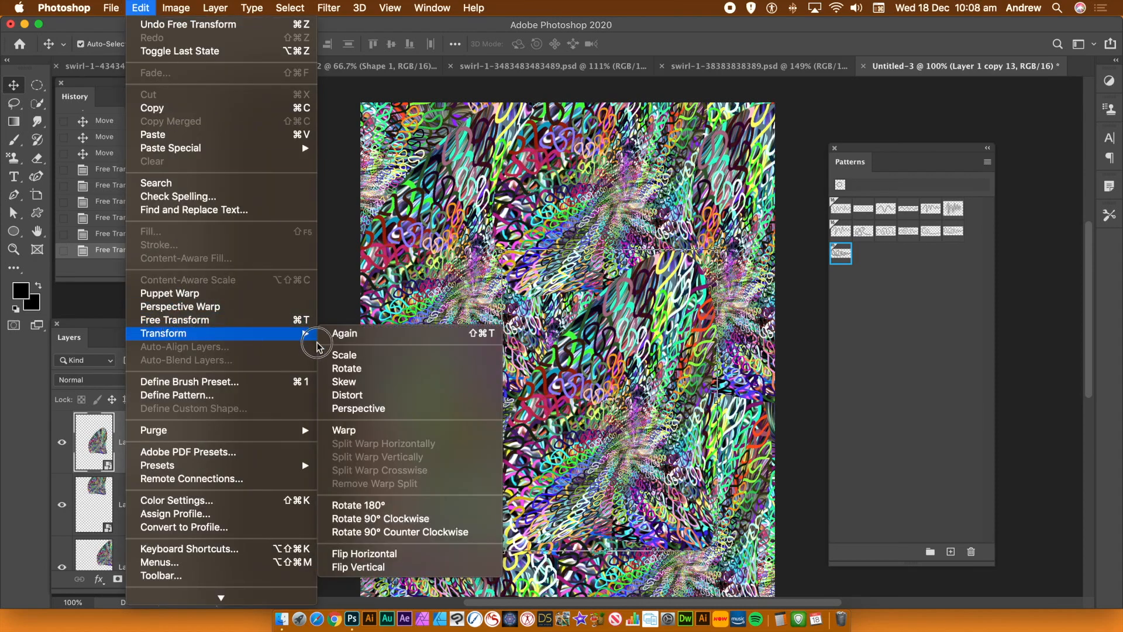
pyautogui.click(331, 369)
pyautogui.click(331, 369)
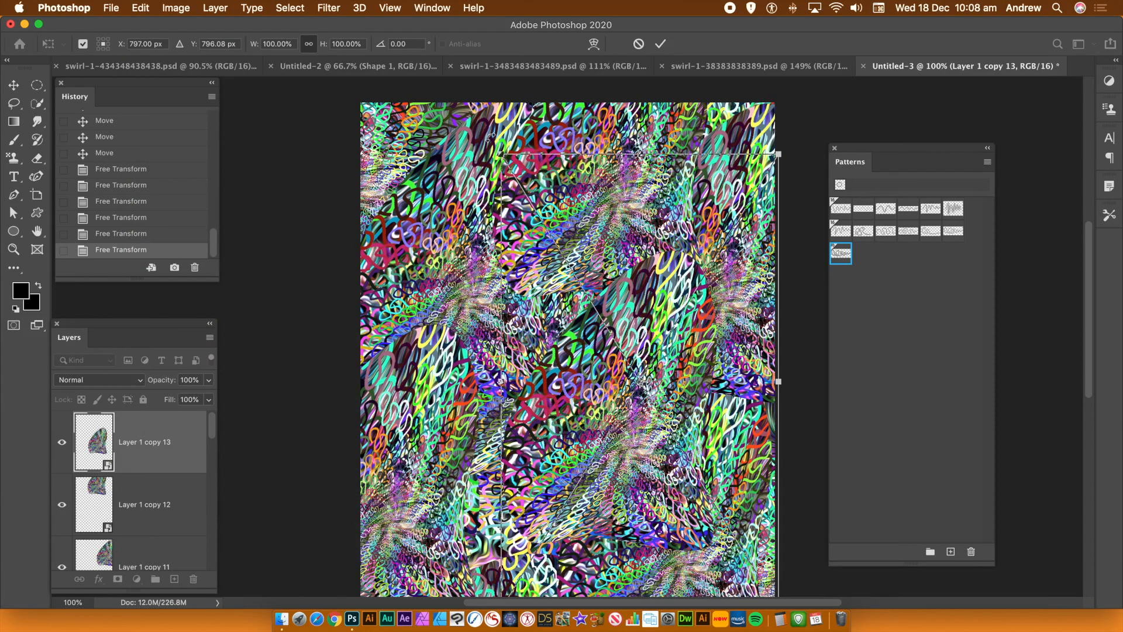
pyautogui.moveTo(490, 136); pyautogui.dragTo(619, 543)
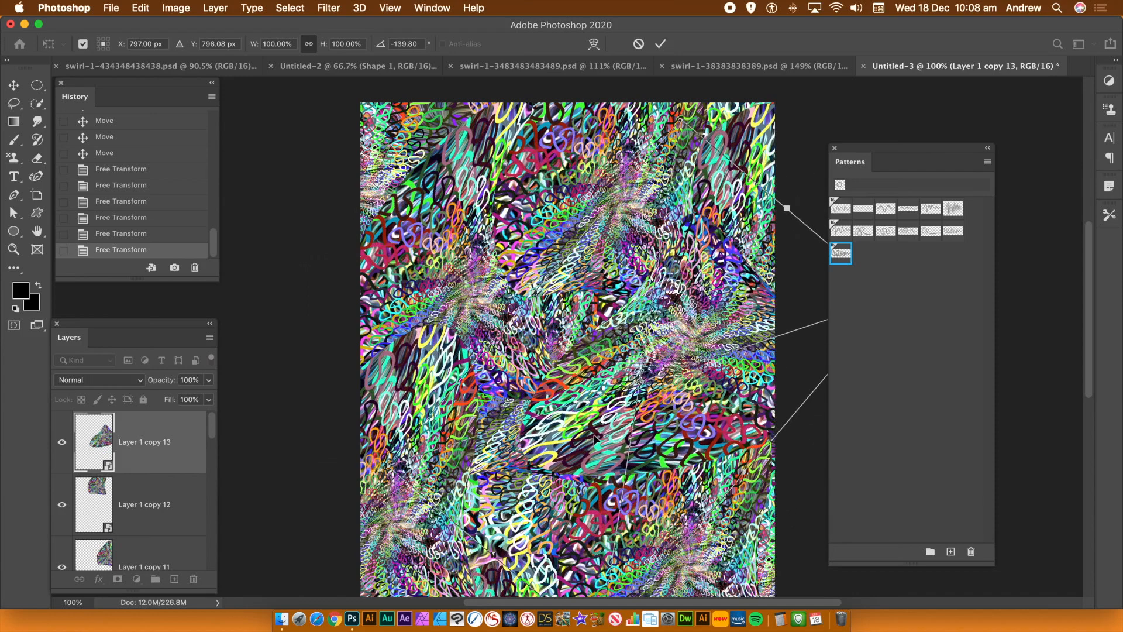
pyautogui.press('Return')
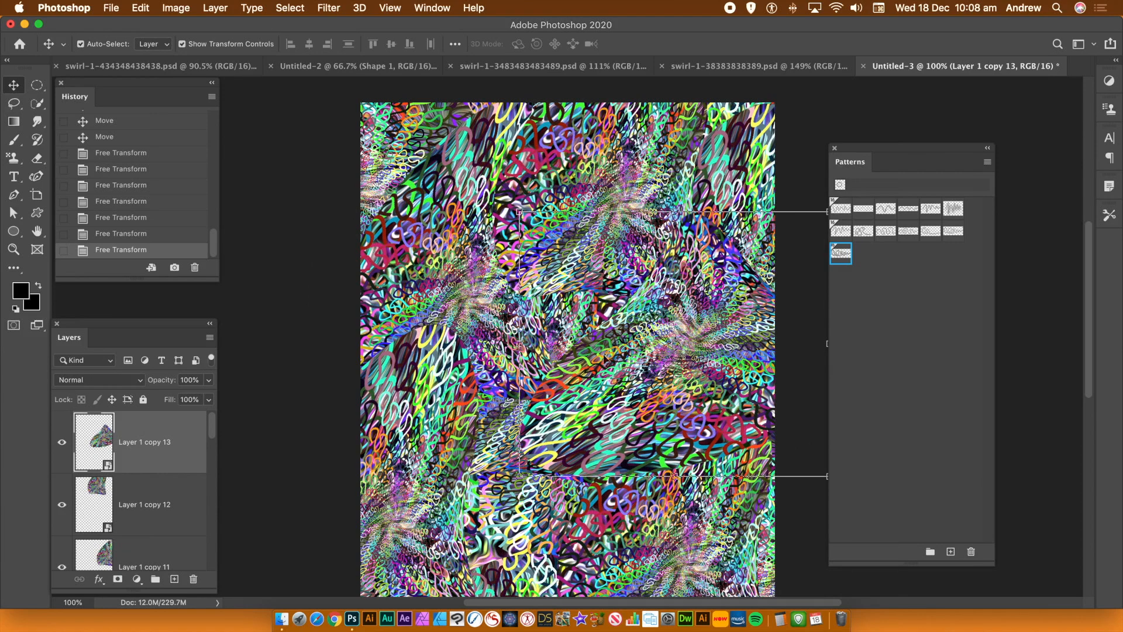
pyautogui.moveTo(612, 339); pyautogui.dragTo(511, 528)
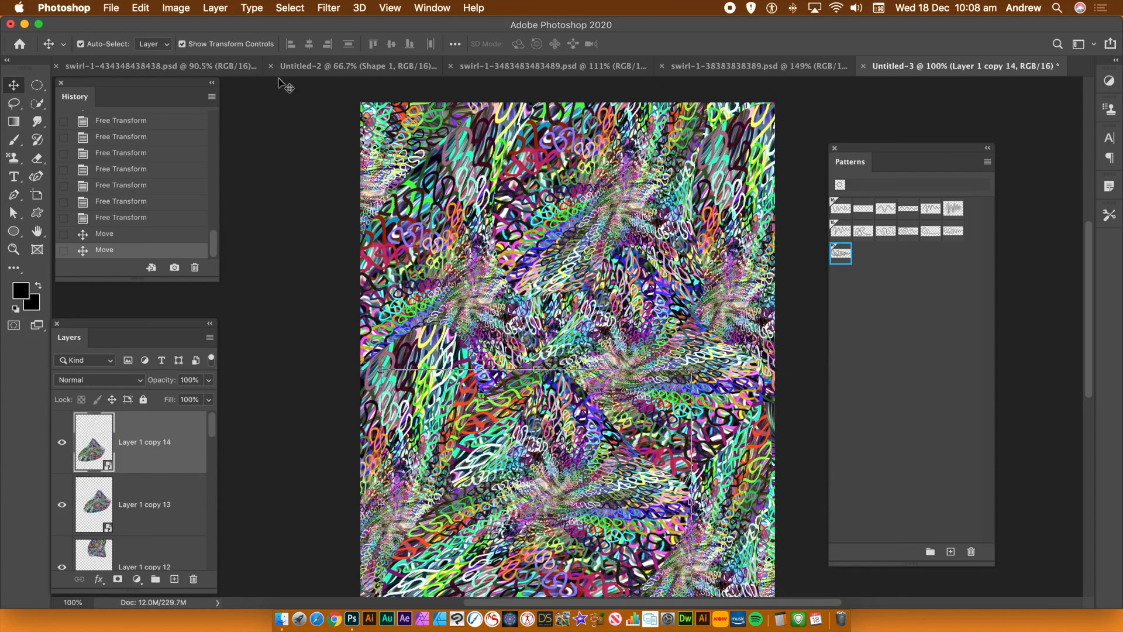
# Flatten the image and apply the Oil Paint filter with its last settings.
pyautogui.click(214, 11)
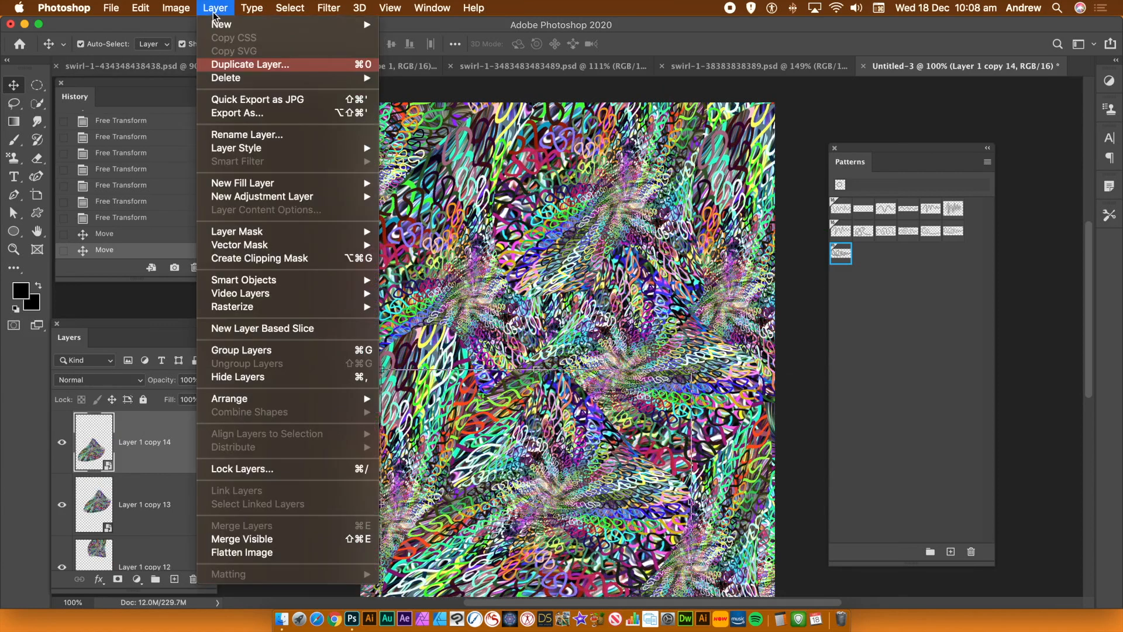
pyautogui.click(256, 553)
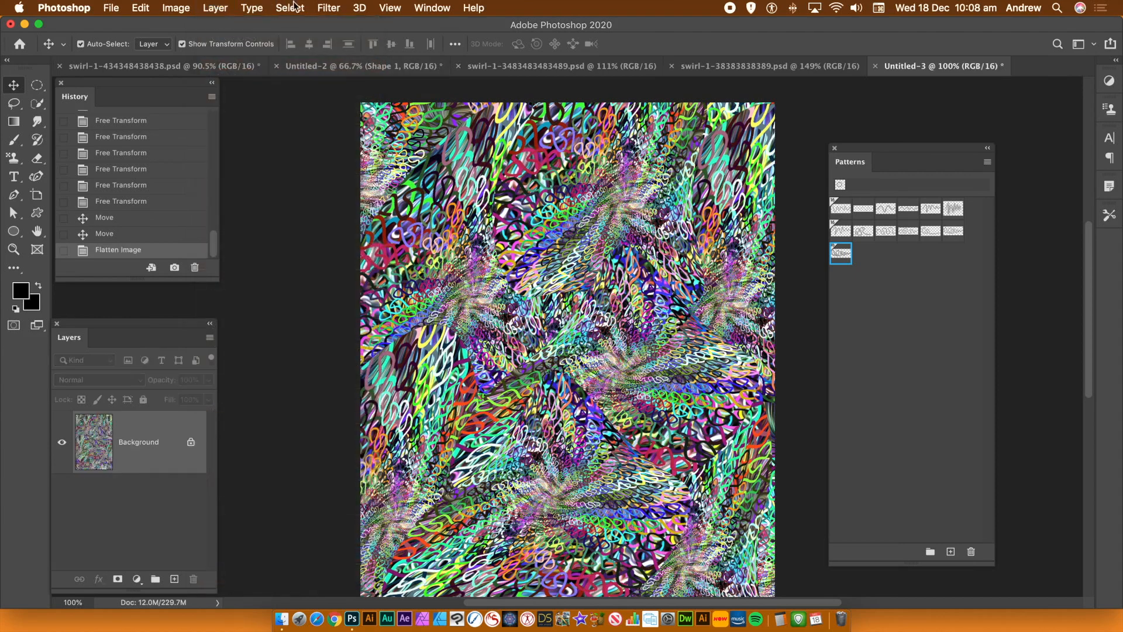
pyautogui.click(320, 9)
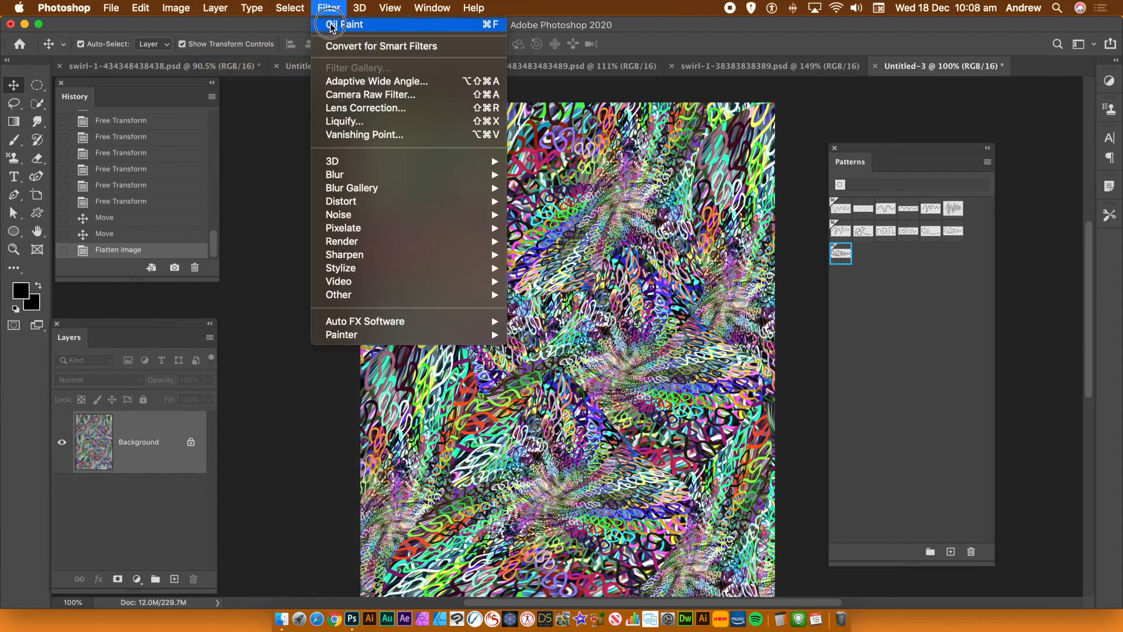
pyautogui.click(331, 25)
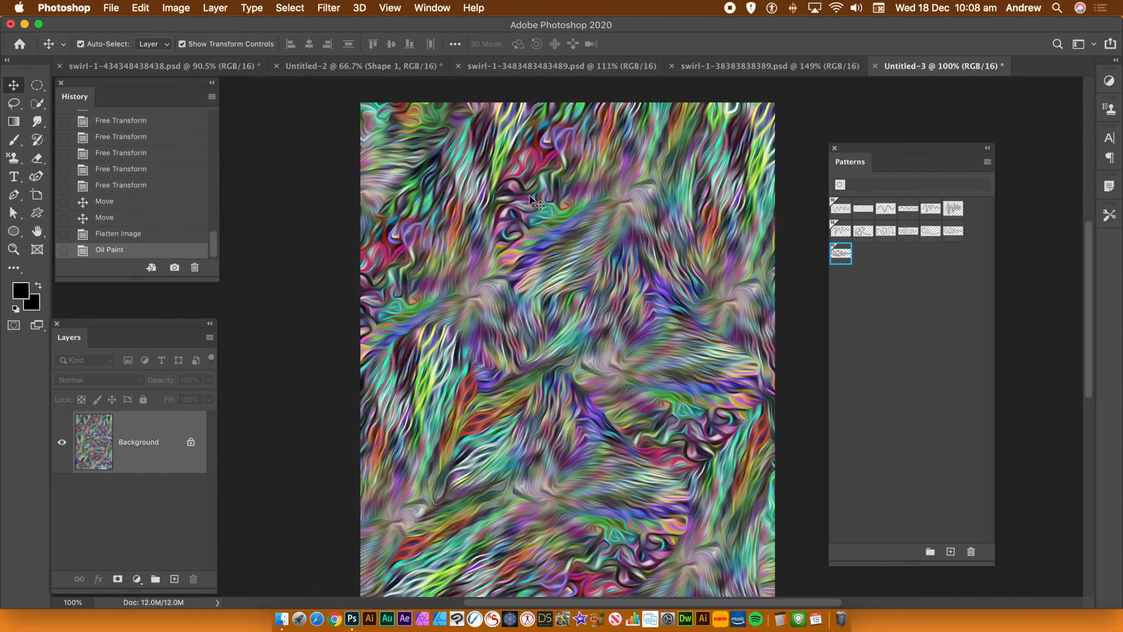
# Adjust the image's Levels, setting the white input level to 187 and darkening the midtones slightly.
pyautogui.click(192, 10)
pyautogui.moveTo(199, 45)
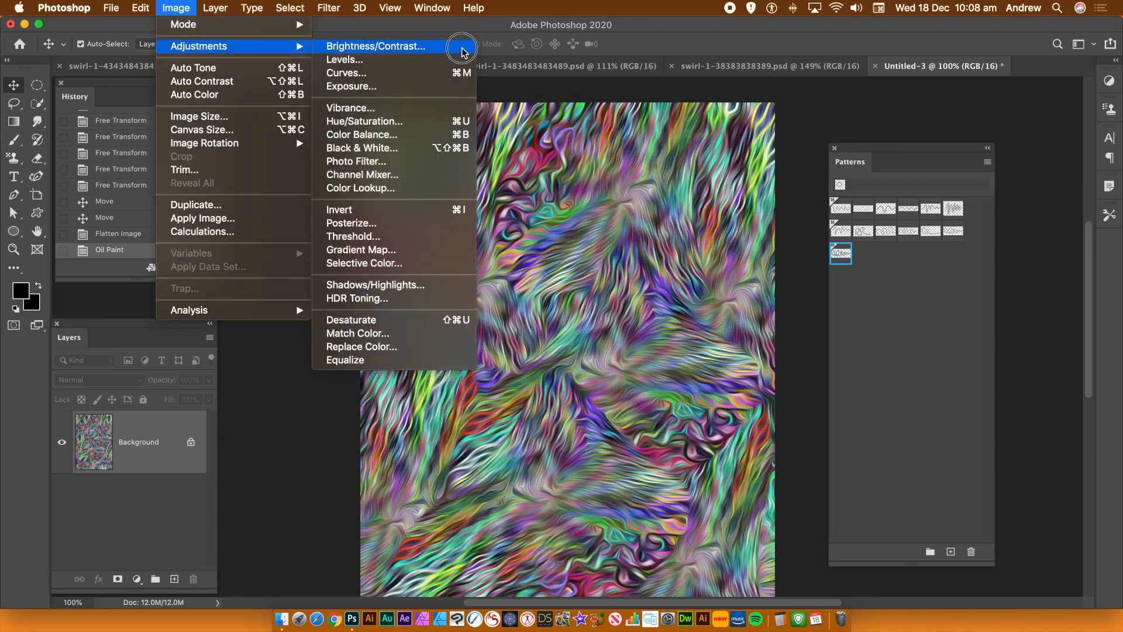
pyautogui.click(411, 59)
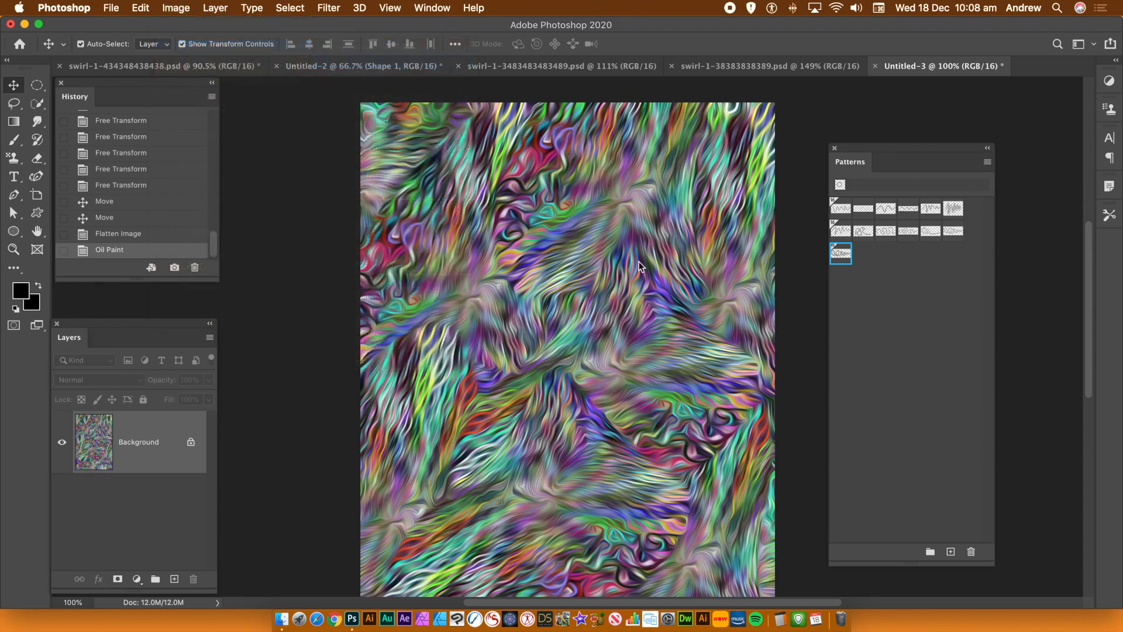
pyautogui.moveTo(276, 393); pyautogui.dragTo(255, 393)
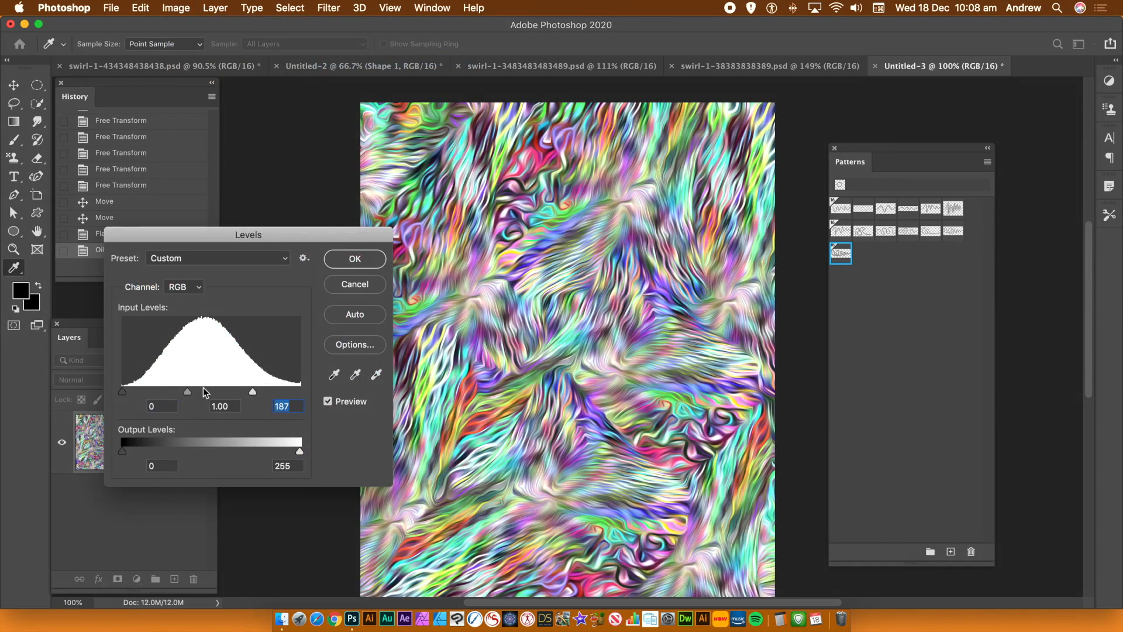
pyautogui.moveTo(188, 391); pyautogui.dragTo(198, 393)
pyautogui.click(355, 264)
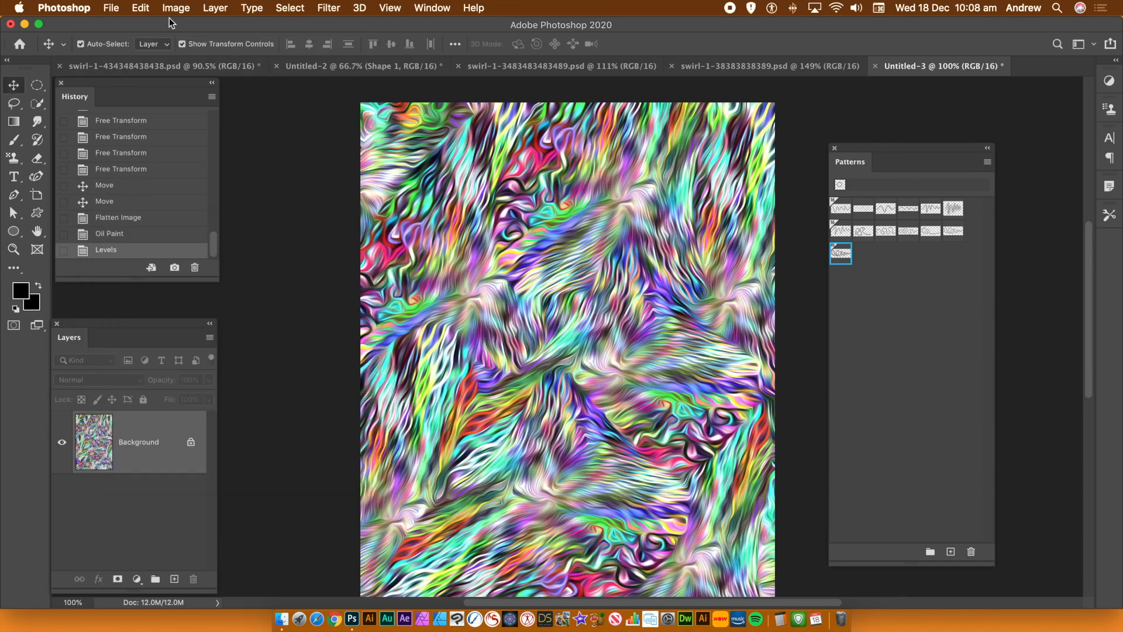
# Roll the document back through its history to the newly created blank black canvas.
pyautogui.click(140, 9)
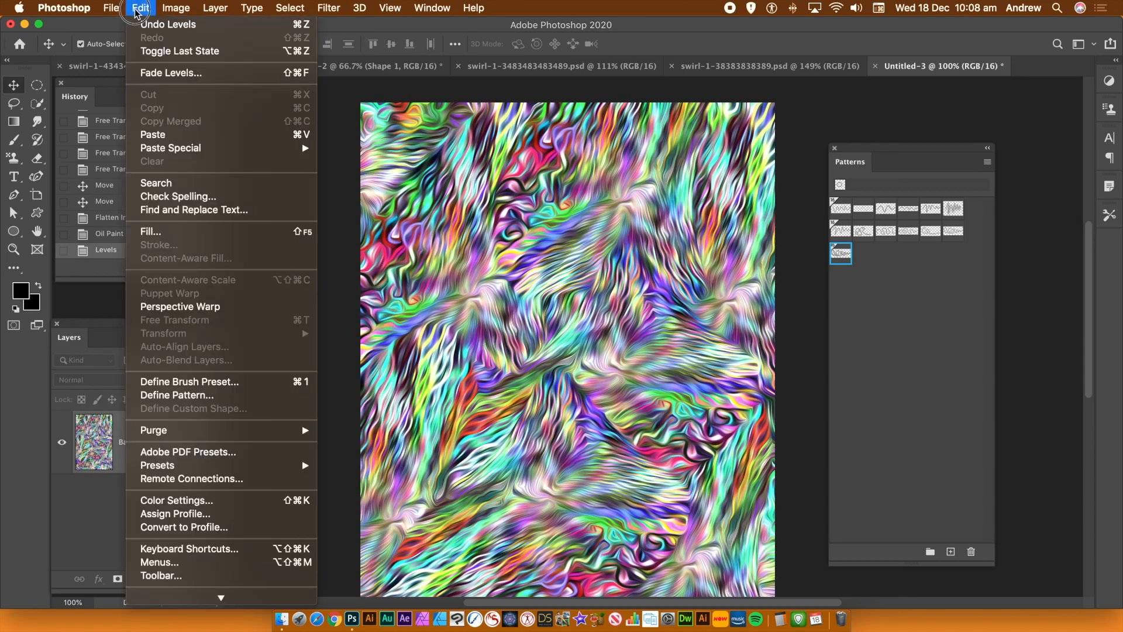
pyautogui.click(62, 170)
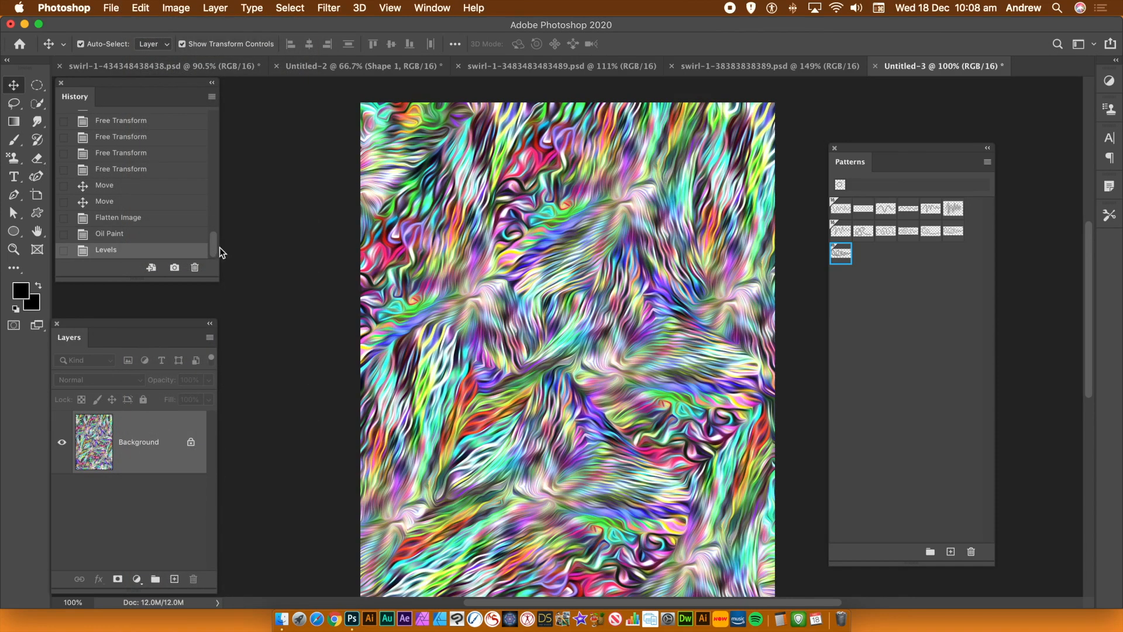
pyautogui.moveTo(216, 240); pyautogui.dragTo(205, 120)
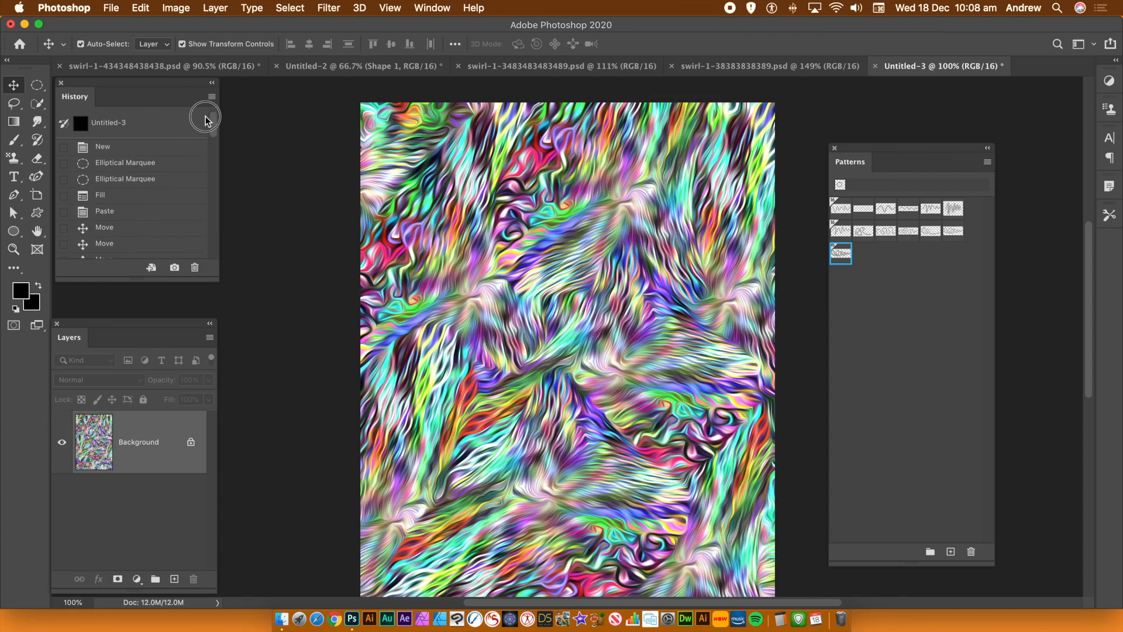
pyautogui.click(109, 195)
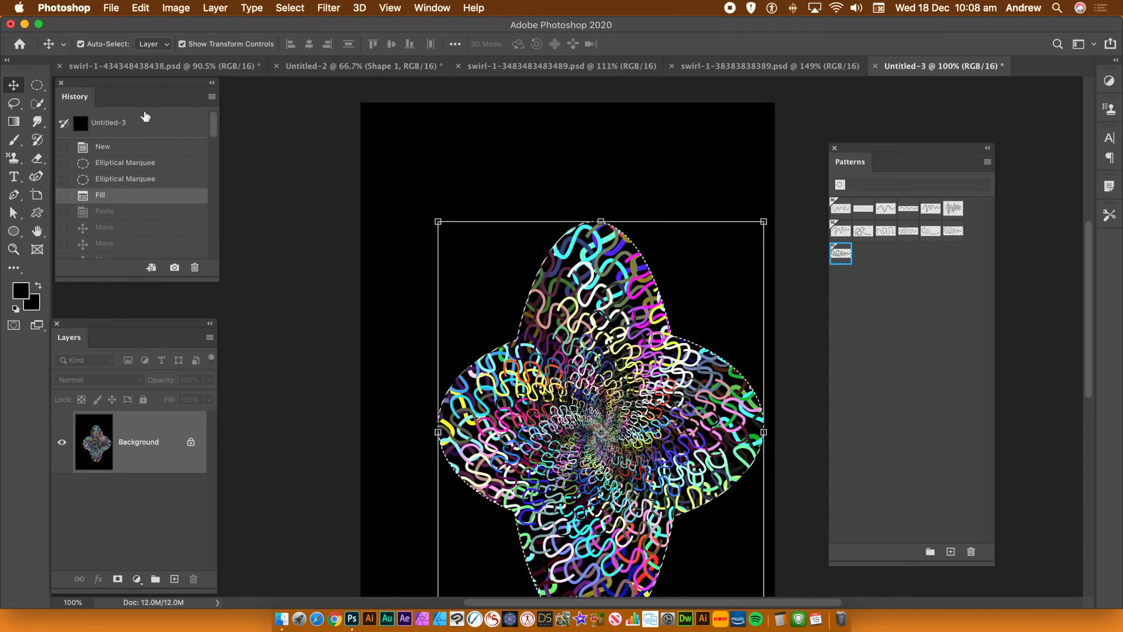
pyautogui.click(110, 148)
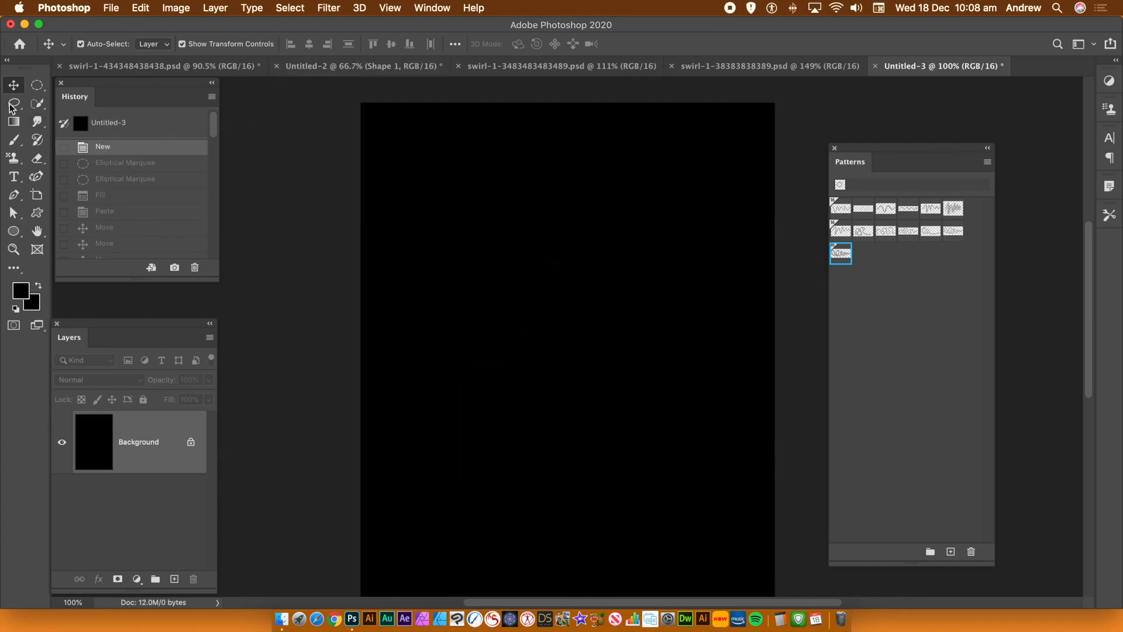
# Fill a large elliptical selection on the black canvas with the last scribble pattern, using Symmetry Fill with dilative rotation symmetry and pattern scale 1.25.
pyautogui.click(37, 86)
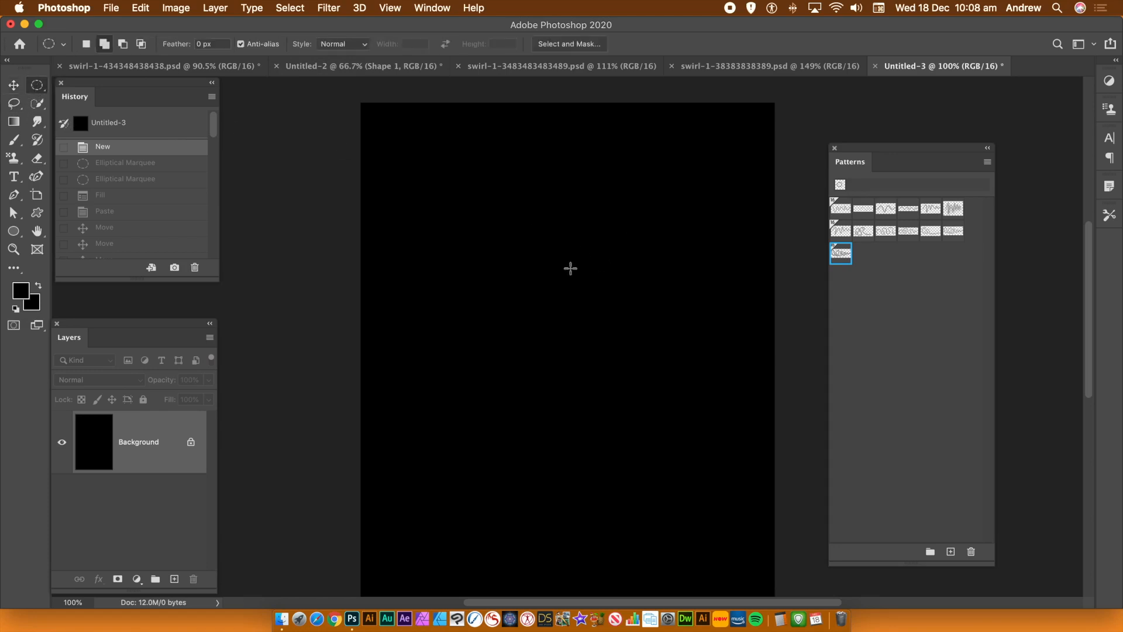
pyautogui.moveTo(451, 197); pyautogui.dragTo(730, 493)
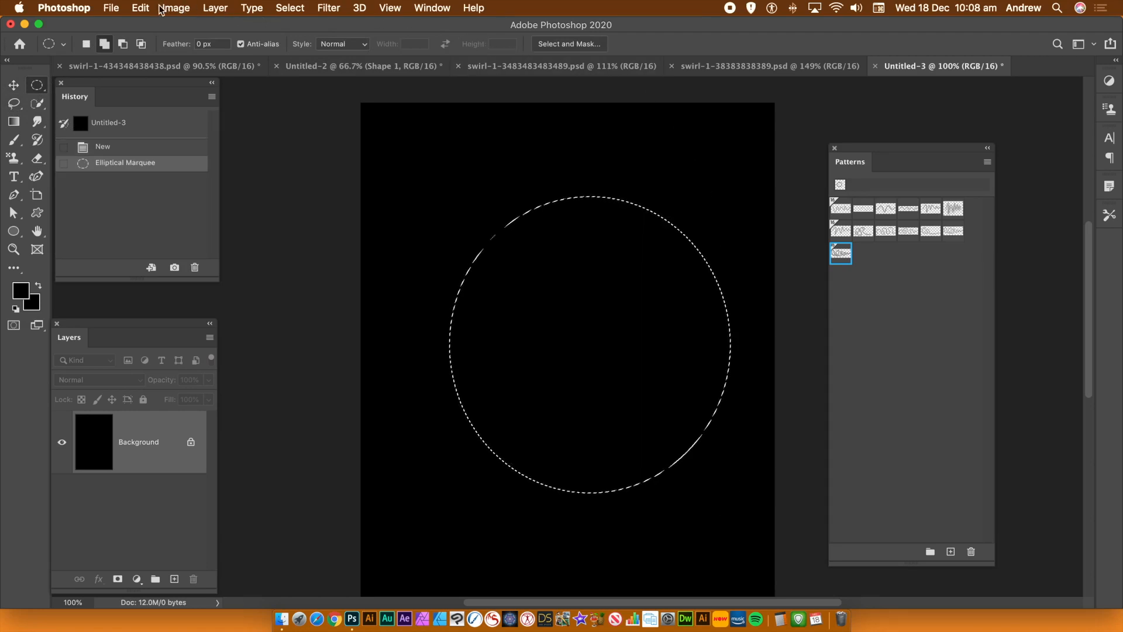
pyautogui.click(141, 8)
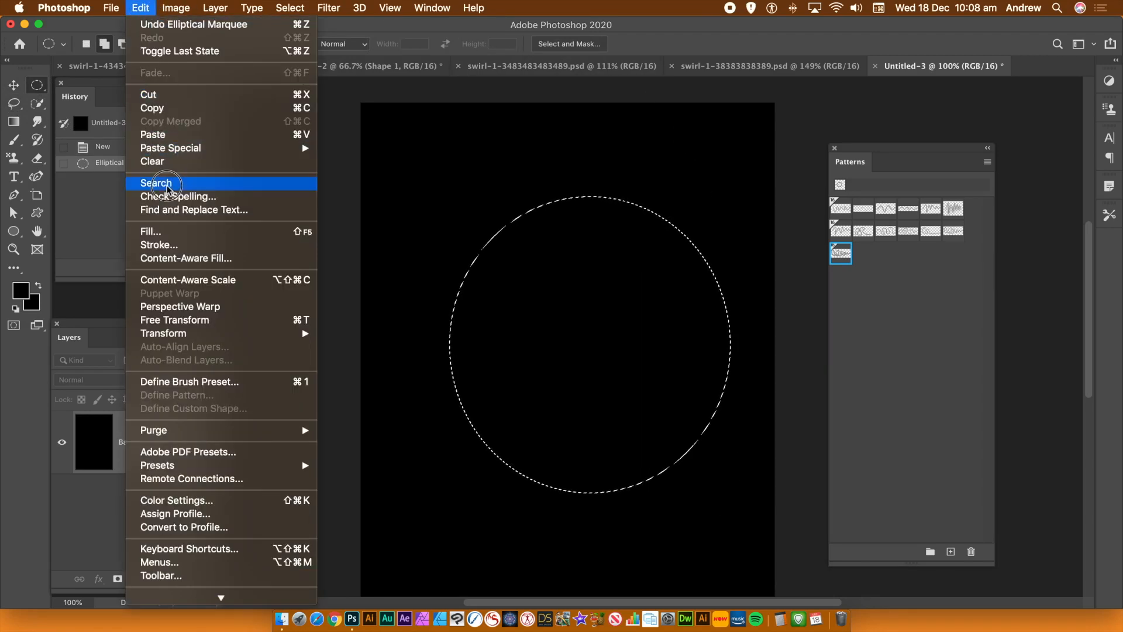
pyautogui.click(177, 233)
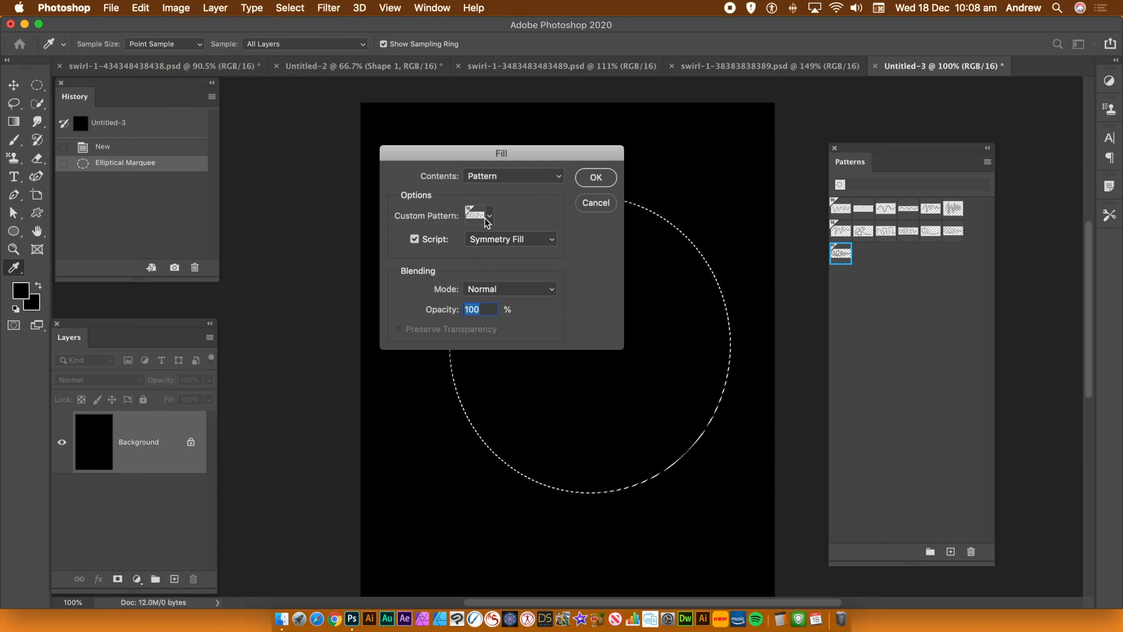
pyautogui.click(487, 217)
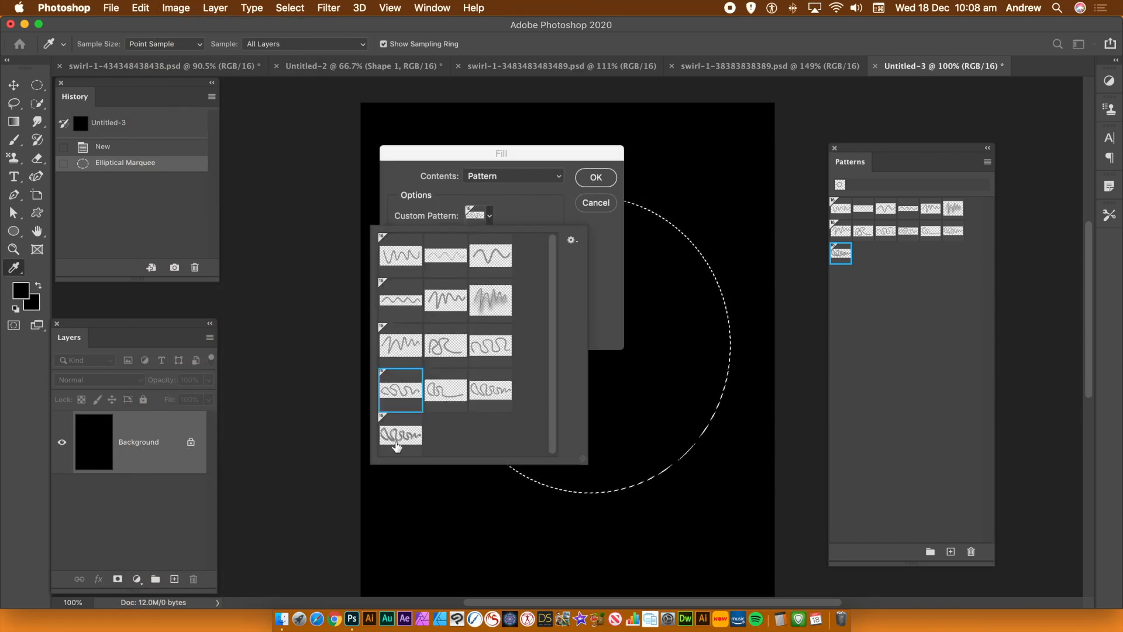
pyautogui.click(414, 436)
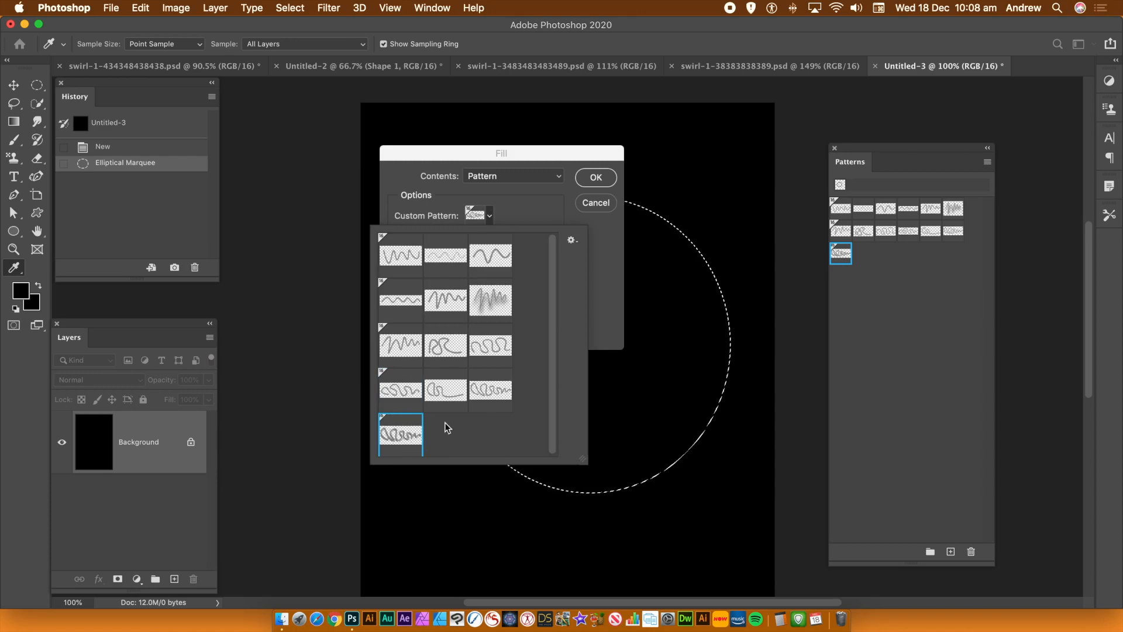
pyautogui.click(566, 208)
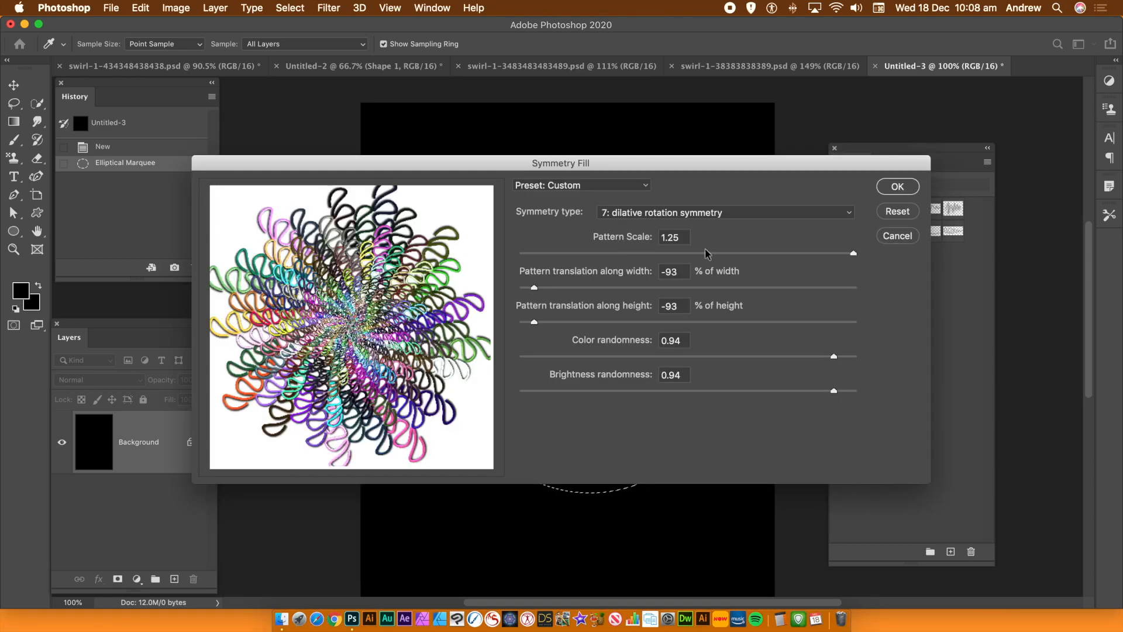
pyautogui.click(898, 187)
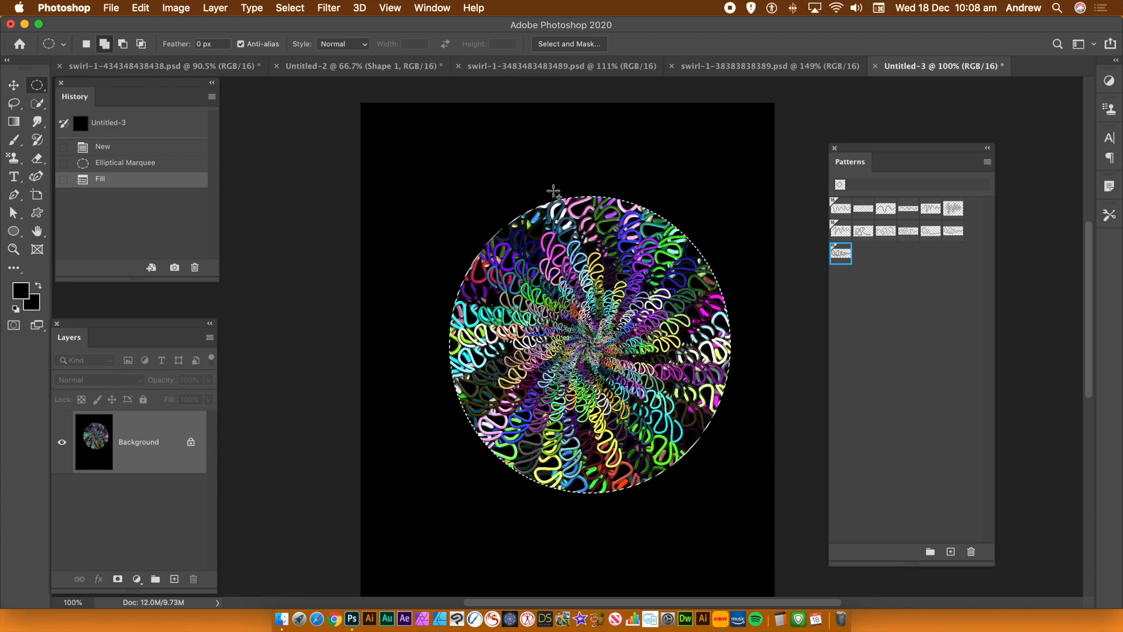
# Copy the filled disc onto its own layer and offset the copy up and to the left of the original.
pyautogui.press('super+c')
pyautogui.press('super+v')
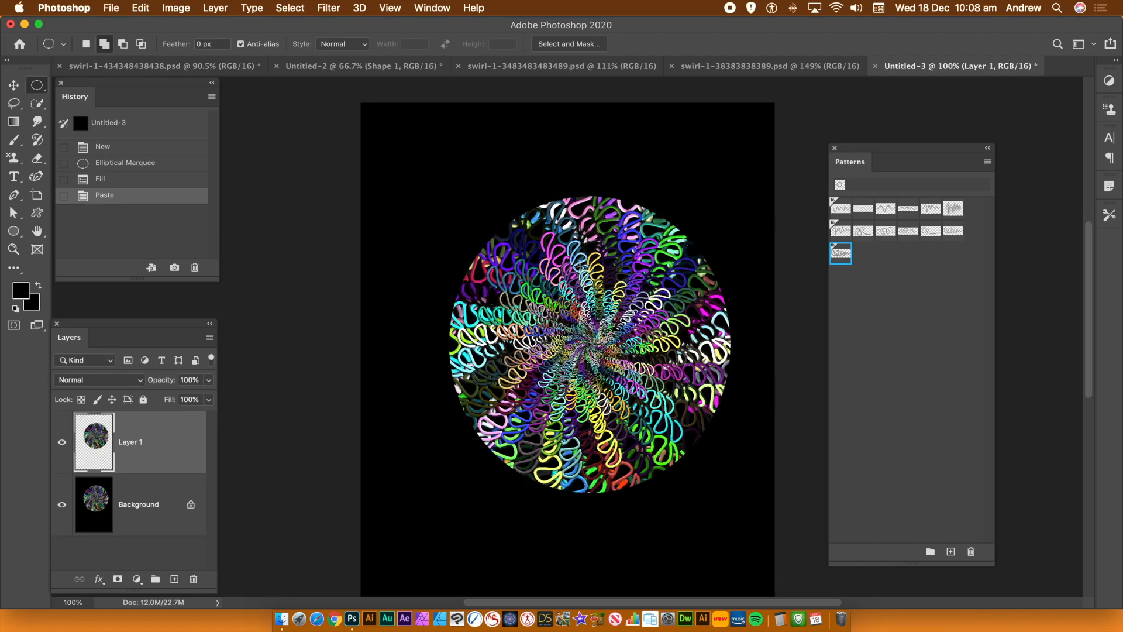
pyautogui.click(14, 87)
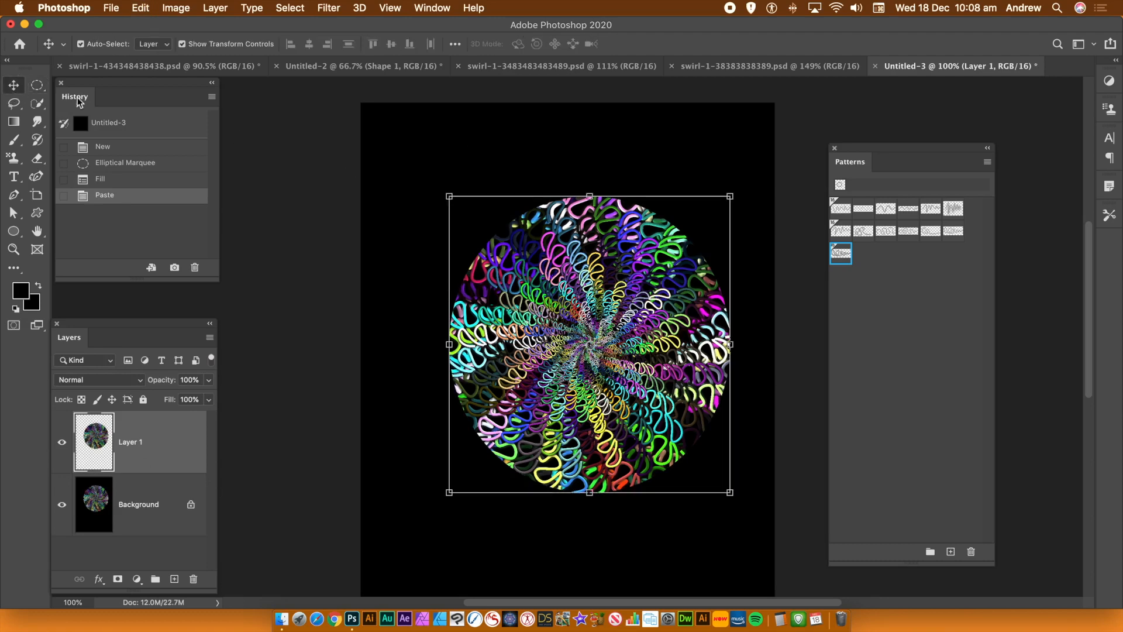
pyautogui.moveTo(611, 307); pyautogui.dragTo(544, 265)
# Convert the copied disc's layer to a smart object.
pyautogui.click(177, 8)
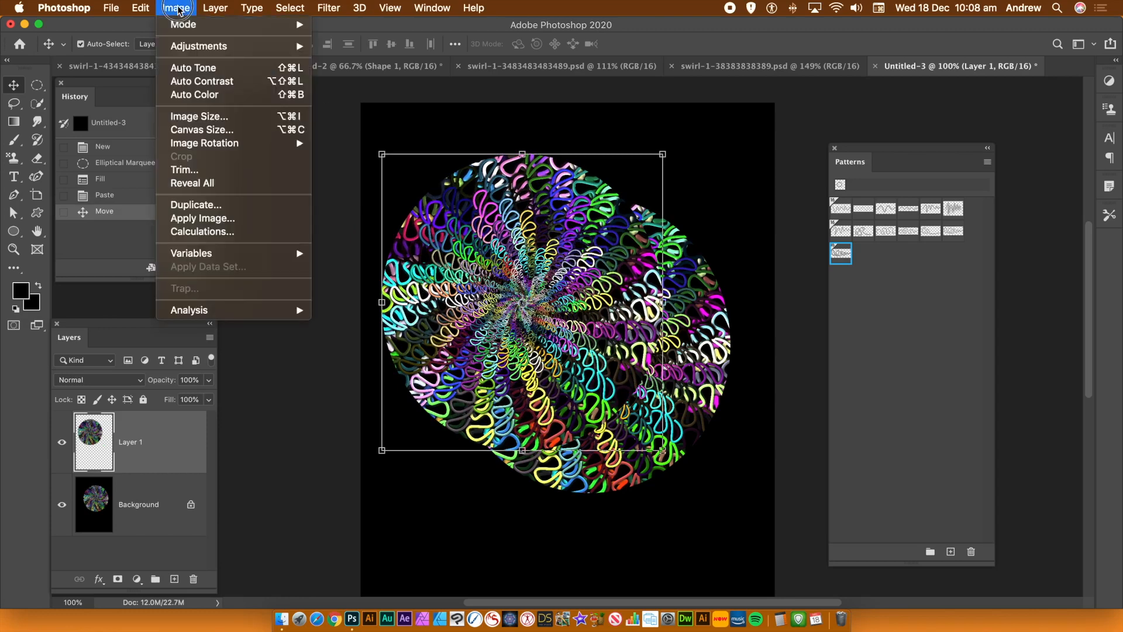
pyautogui.moveTo(212, 6)
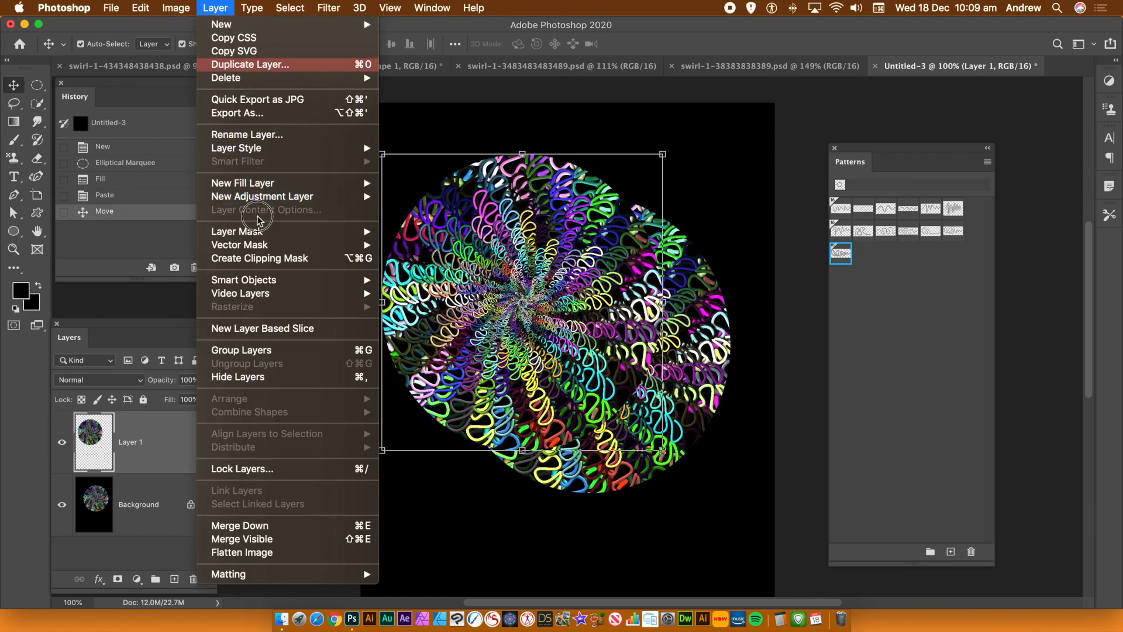
pyautogui.moveTo(252, 284)
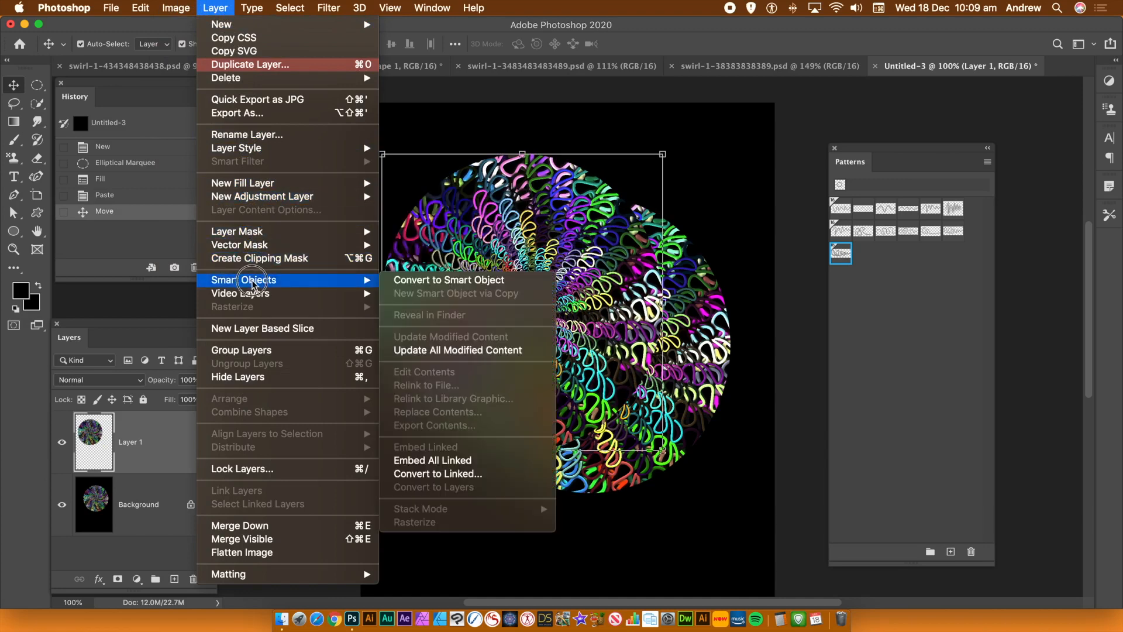
pyautogui.click(427, 279)
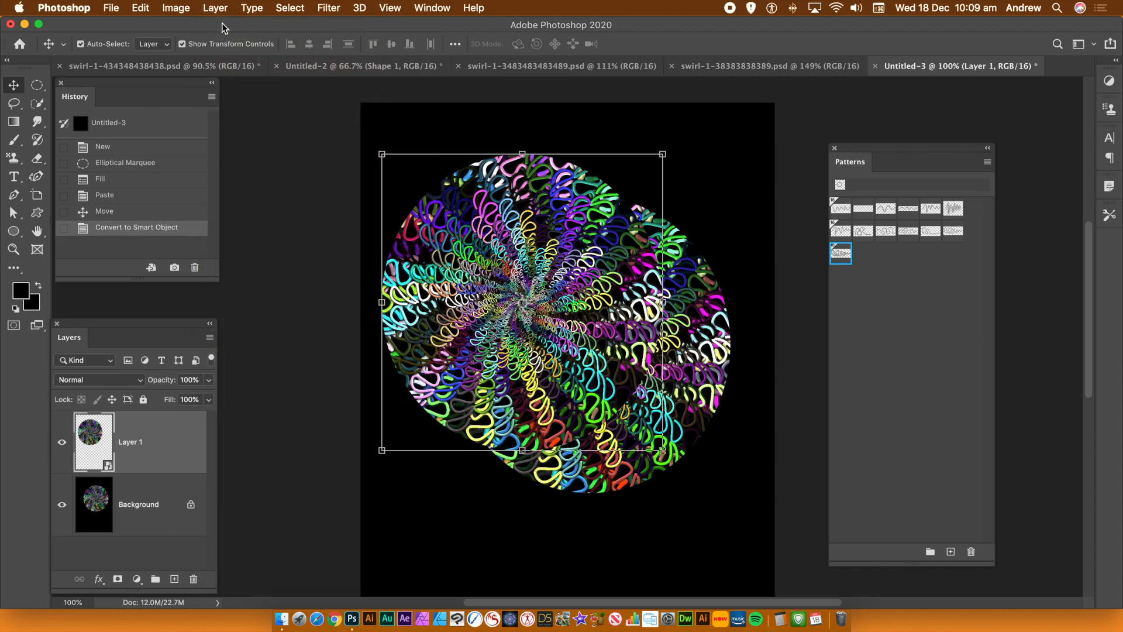
# Liquify the smart object with a 557 px forward warp brush, pulling the disc outward into four diagonal corner lobes.
pyautogui.click(328, 8)
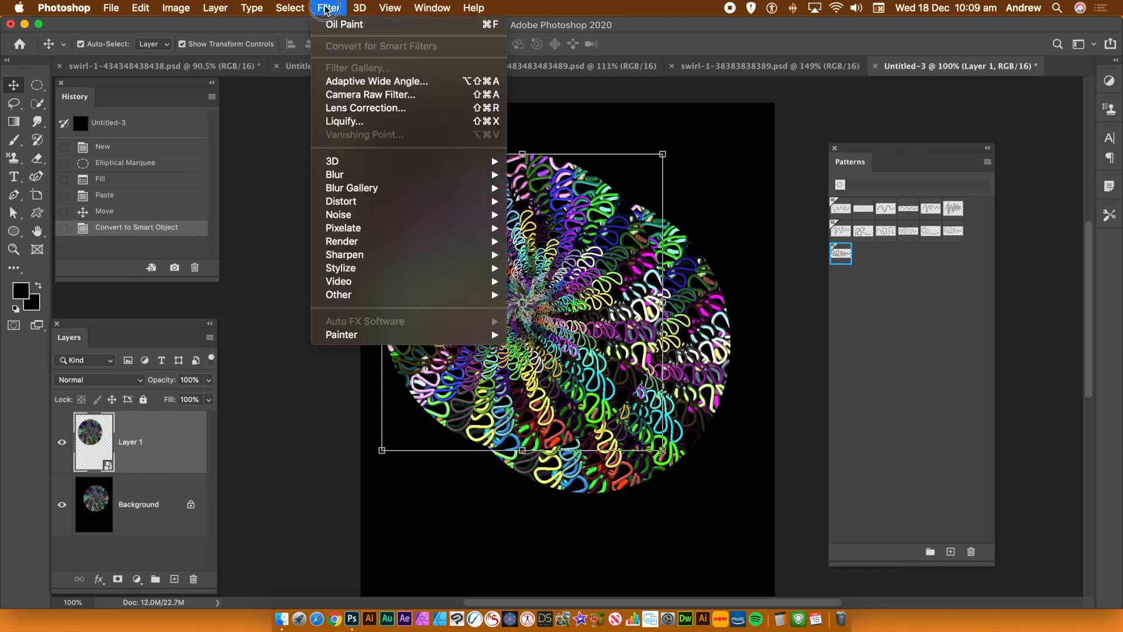
pyautogui.click(368, 124)
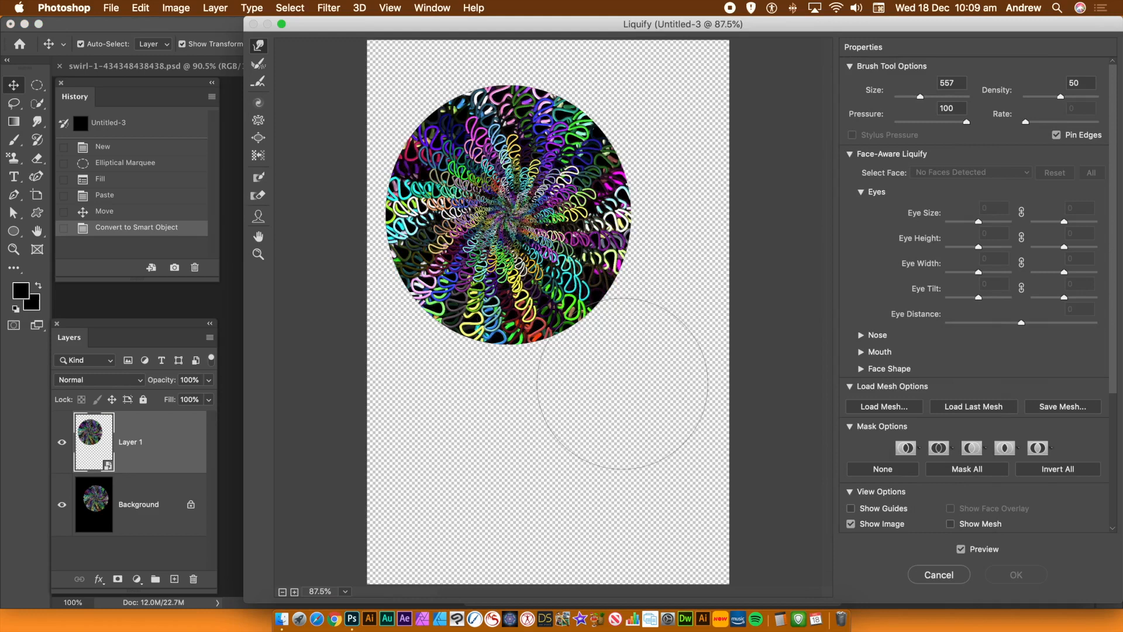
pyautogui.moveTo(576, 331); pyautogui.dragTo(660, 398)
pyautogui.moveTo(569, 244)
pyautogui.mouseDown()
pyautogui.moveTo(608, 350)
pyautogui.moveTo(577, 296)
pyautogui.moveTo(587, 296)
pyautogui.mouseUp()
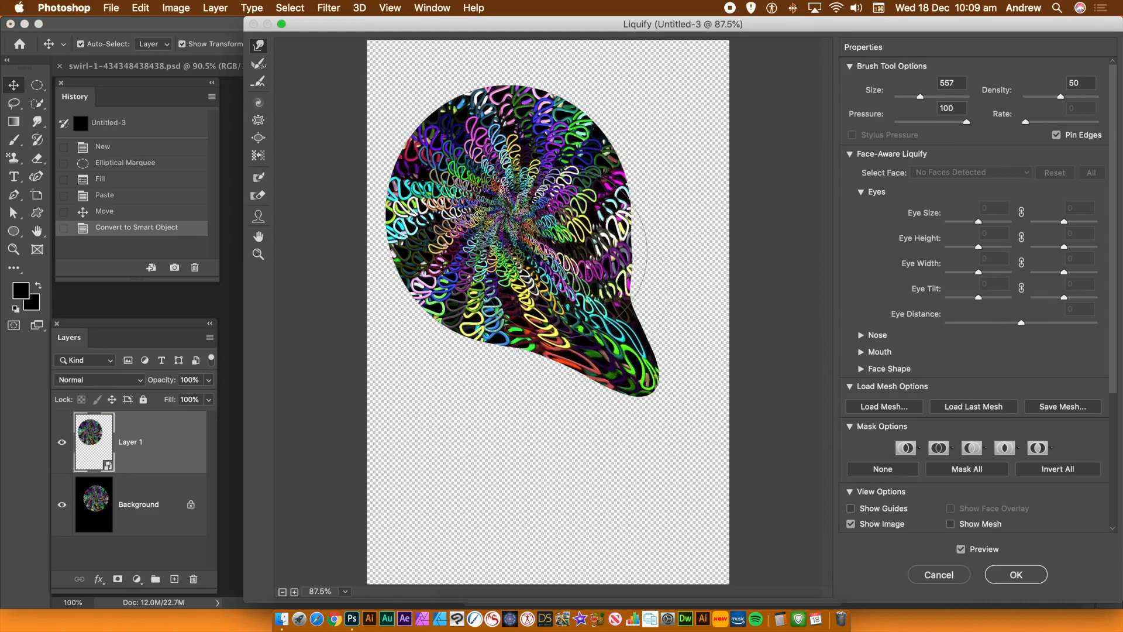
pyautogui.moveTo(585, 126); pyautogui.dragTo(662, 94)
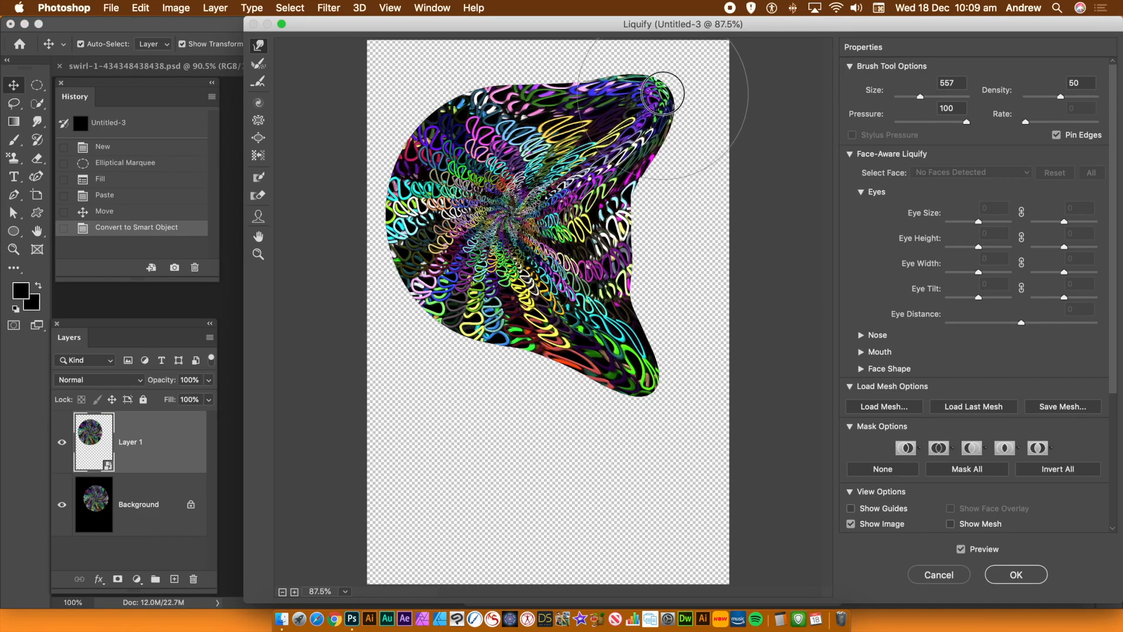
pyautogui.moveTo(427, 125); pyautogui.dragTo(389, 53)
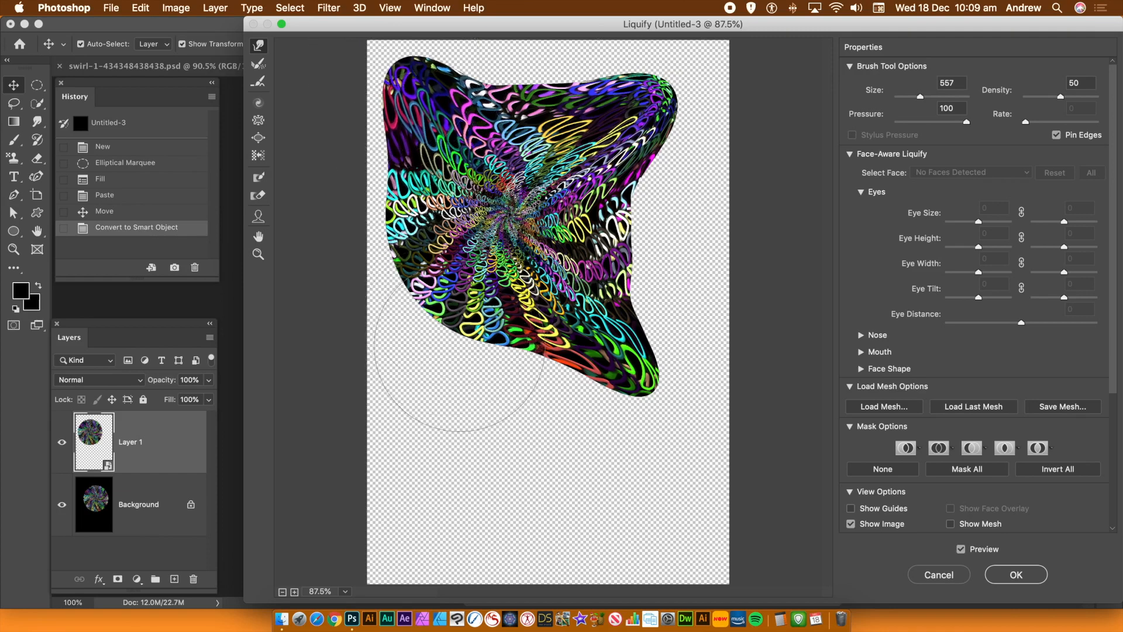
pyautogui.moveTo(503, 276); pyautogui.dragTo(416, 360)
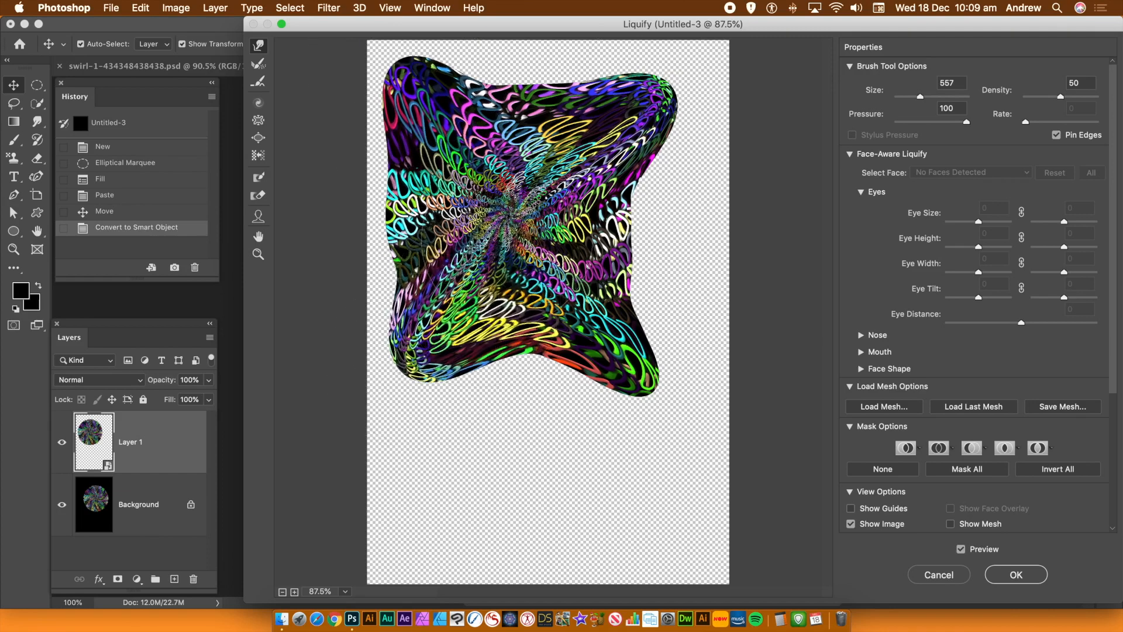
# Warp the shape's centre and push all four sides inward between the lobes to form an X shape, and apply the Liquify filter.
pyautogui.moveTo(509, 210)
pyautogui.mouseDown()
pyautogui.moveTo(503, 251)
pyautogui.moveTo(516, 215)
pyautogui.moveTo(566, 186)
pyautogui.moveTo(554, 181)
pyautogui.mouseUp()
pyautogui.moveTo(498, 238); pyautogui.dragTo(470, 293)
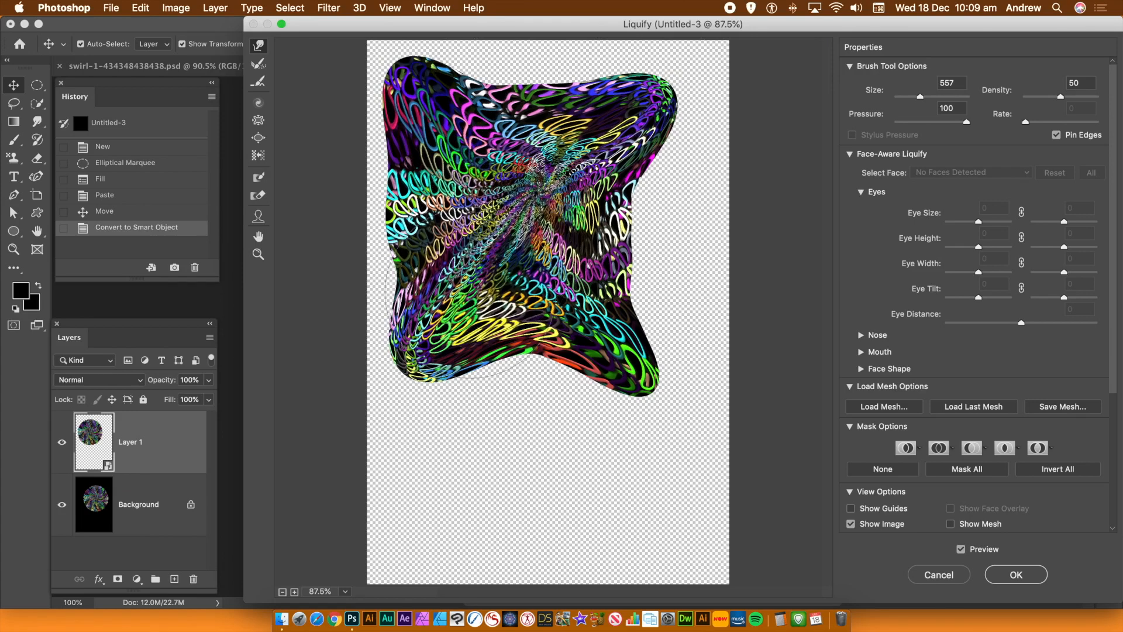
pyautogui.moveTo(471, 406)
pyautogui.mouseDown()
pyautogui.moveTo(504, 369)
pyautogui.moveTo(493, 249)
pyautogui.mouseUp()
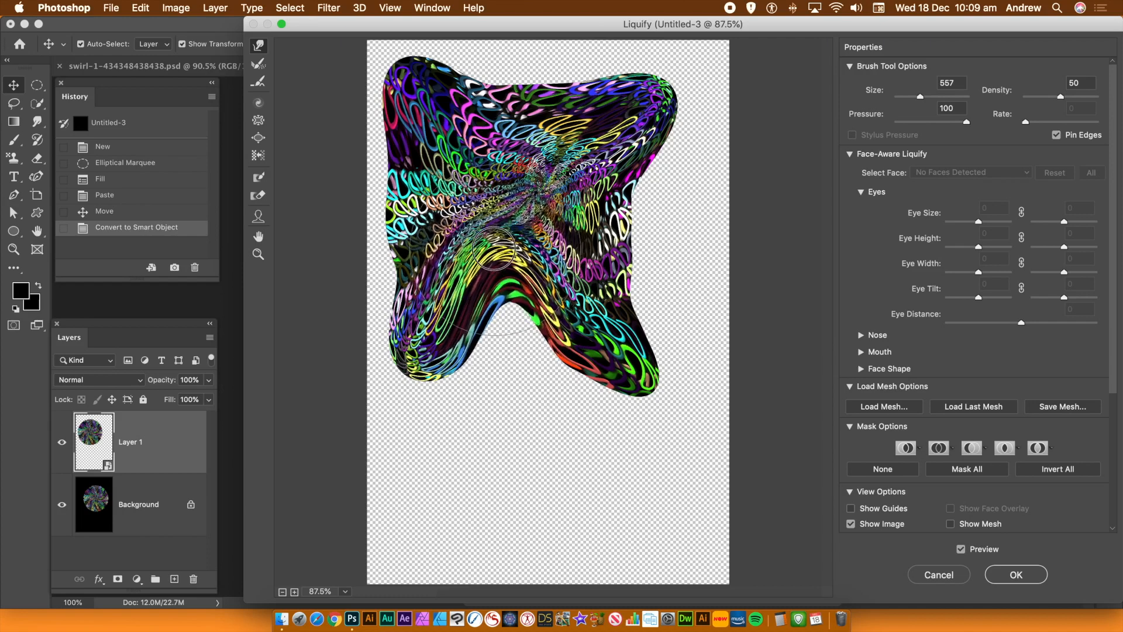
pyautogui.moveTo(515, 401)
pyautogui.mouseDown()
pyautogui.moveTo(507, 296)
pyautogui.moveTo(529, 257)
pyautogui.mouseUp()
pyautogui.moveTo(650, 237); pyautogui.dragTo(588, 210)
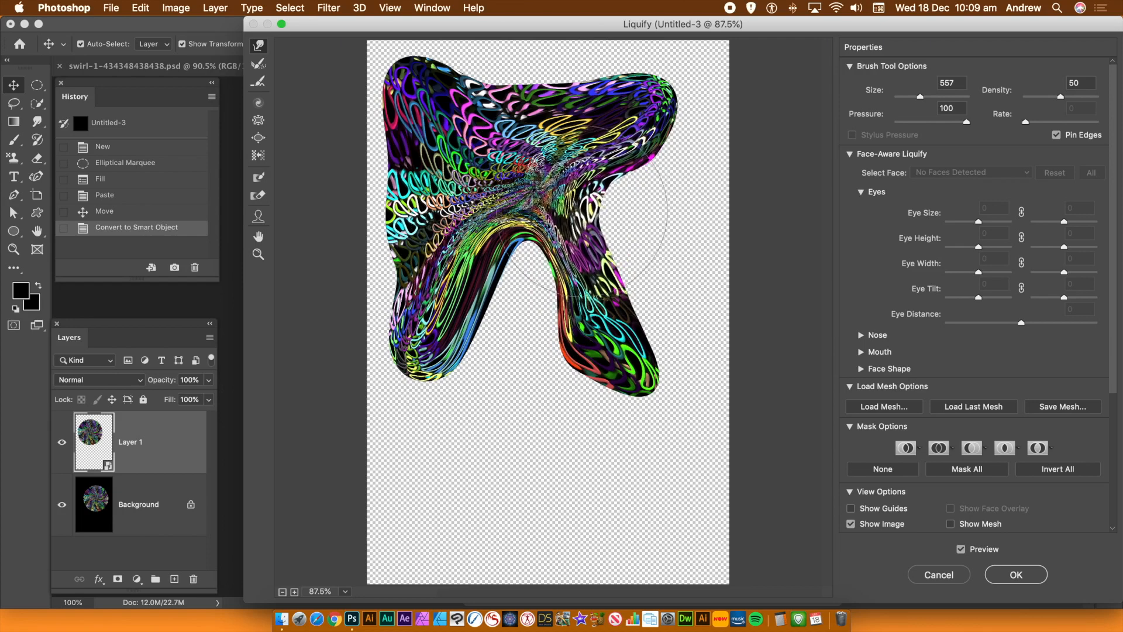
pyautogui.moveTo(526, 47); pyautogui.dragTo(514, 175)
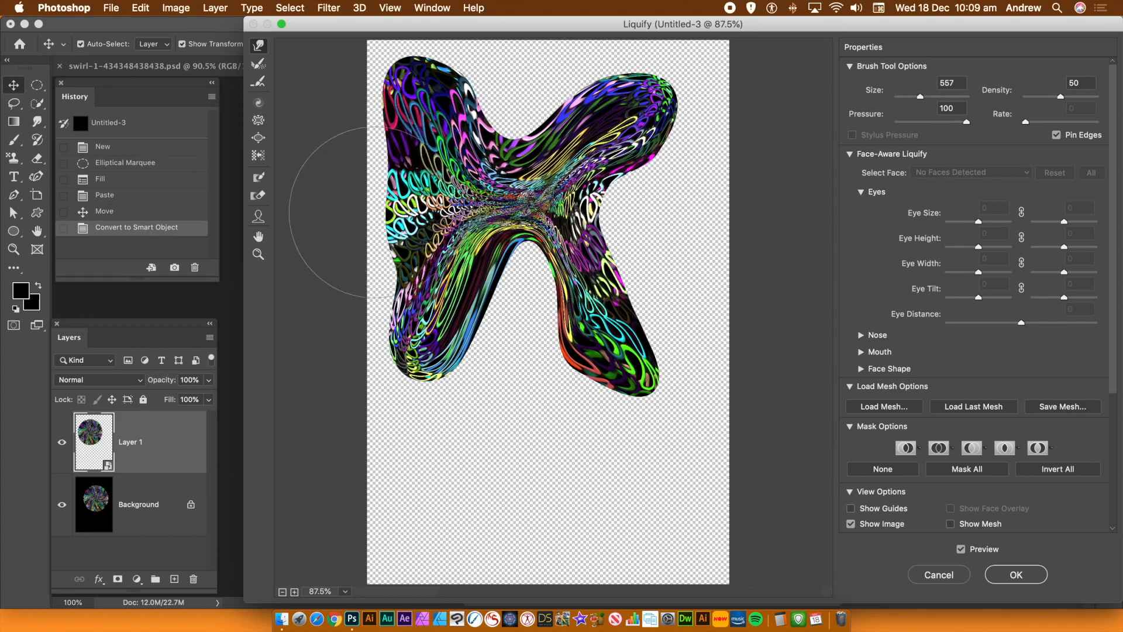
pyautogui.moveTo(380, 202); pyautogui.dragTo(447, 186)
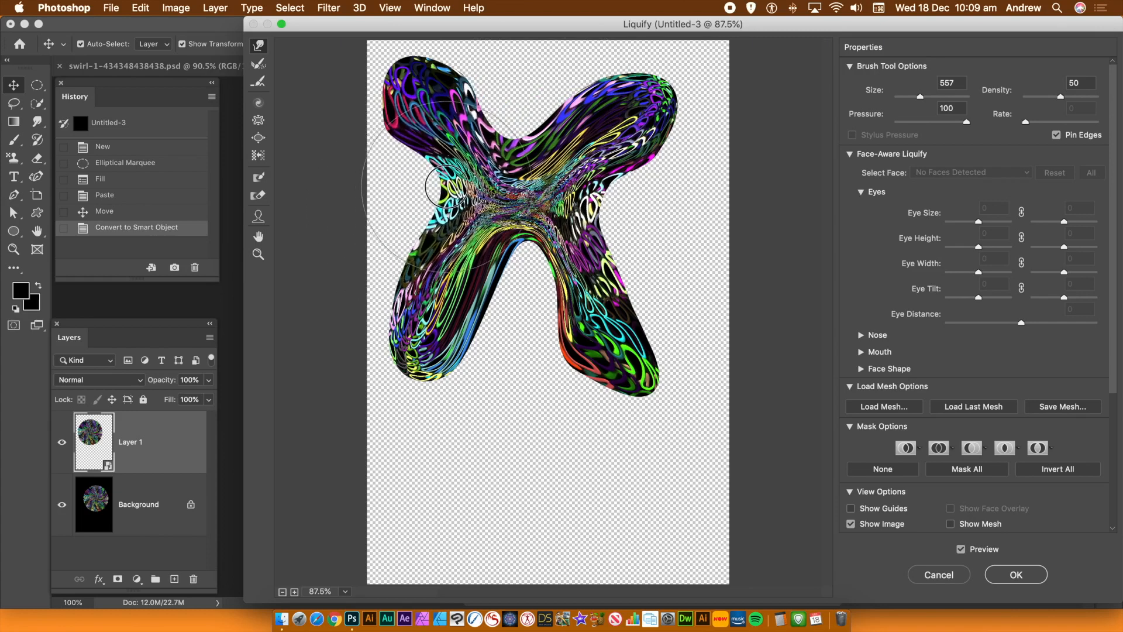
pyautogui.click(1010, 575)
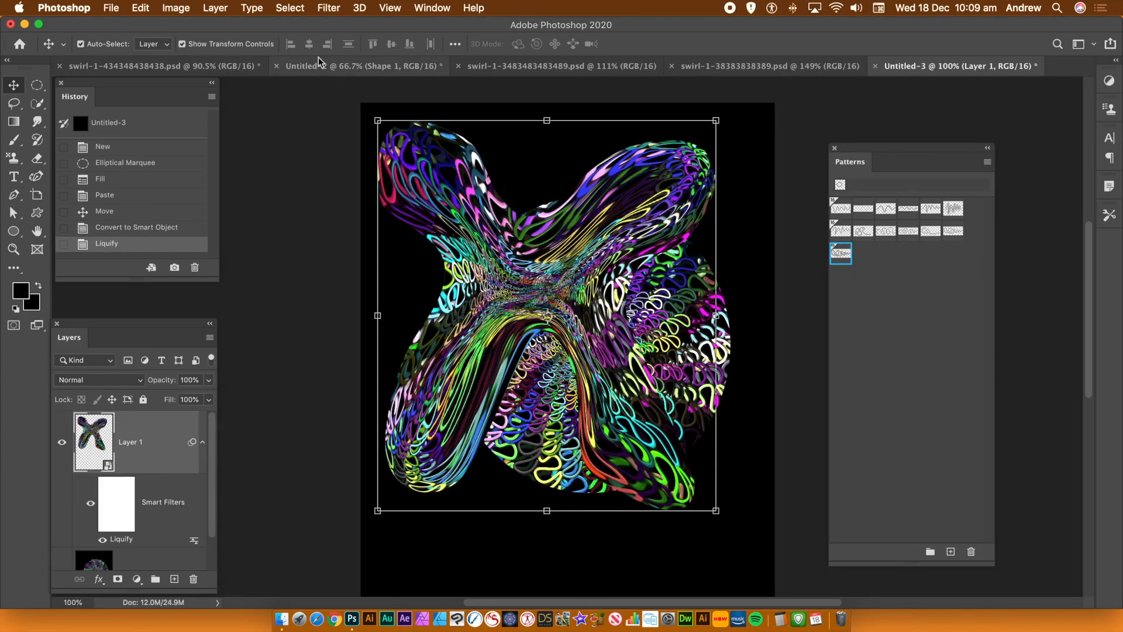
# Add a Bevel & Emboss style to the warped layer with depth 240%, angle 167° and altitude 64°.
pyautogui.click(216, 8)
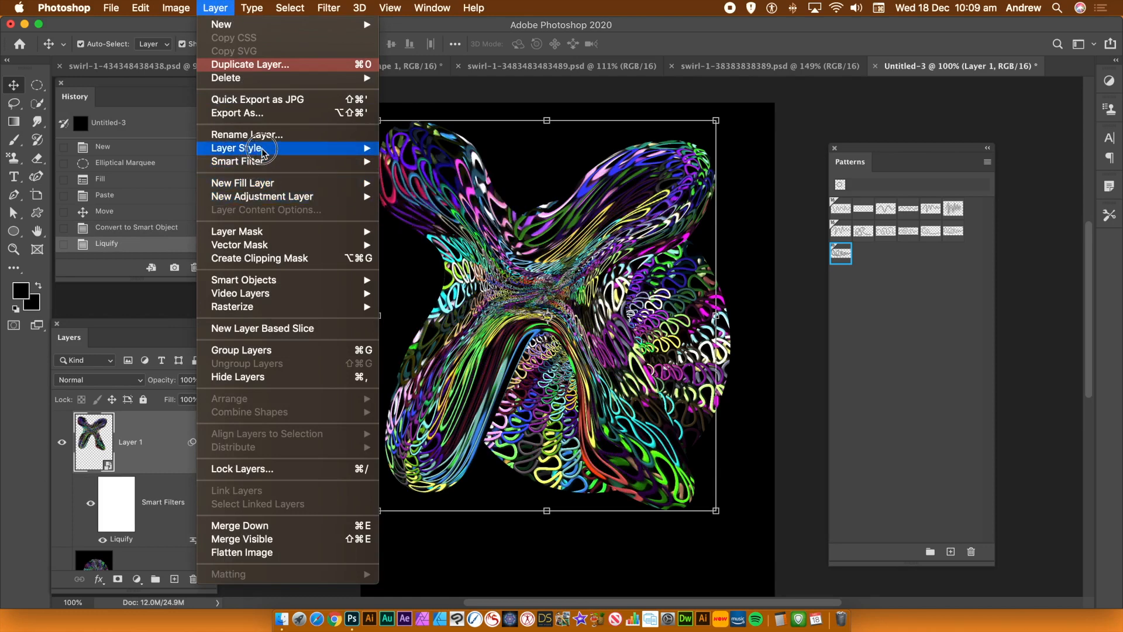
pyautogui.moveTo(250, 148)
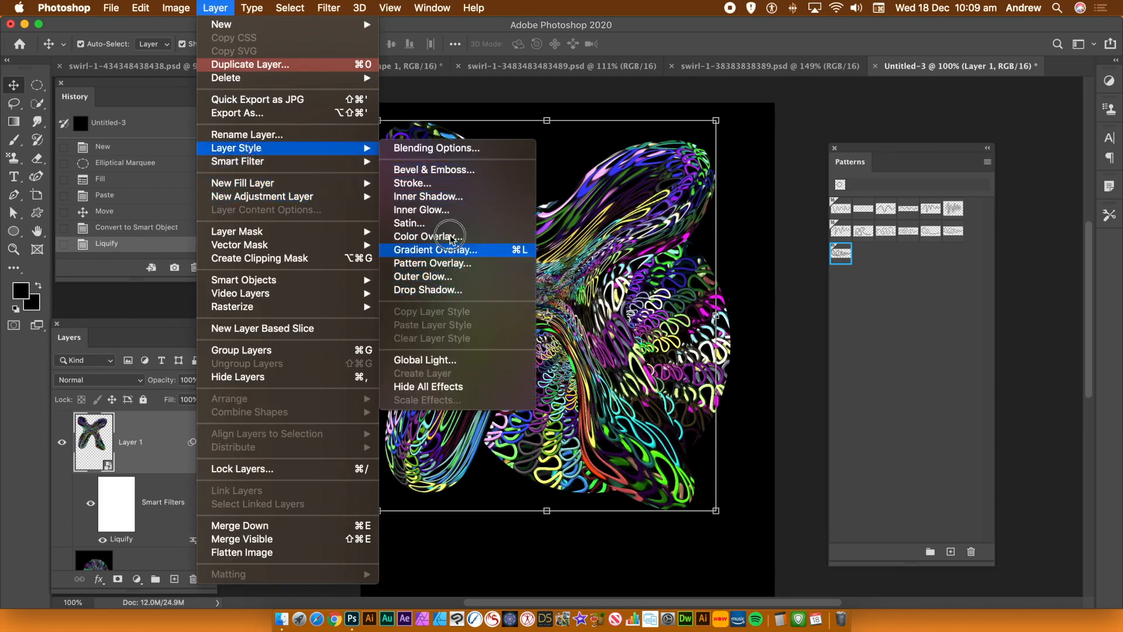
pyautogui.click(434, 169)
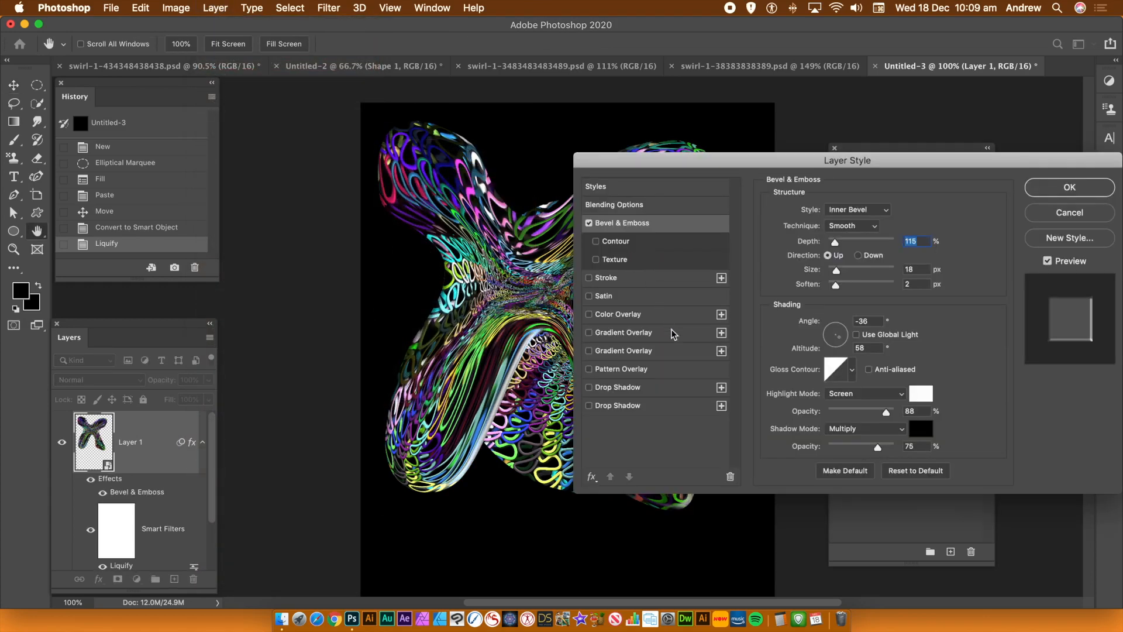
pyautogui.moveTo(841, 248); pyautogui.dragTo(845, 248)
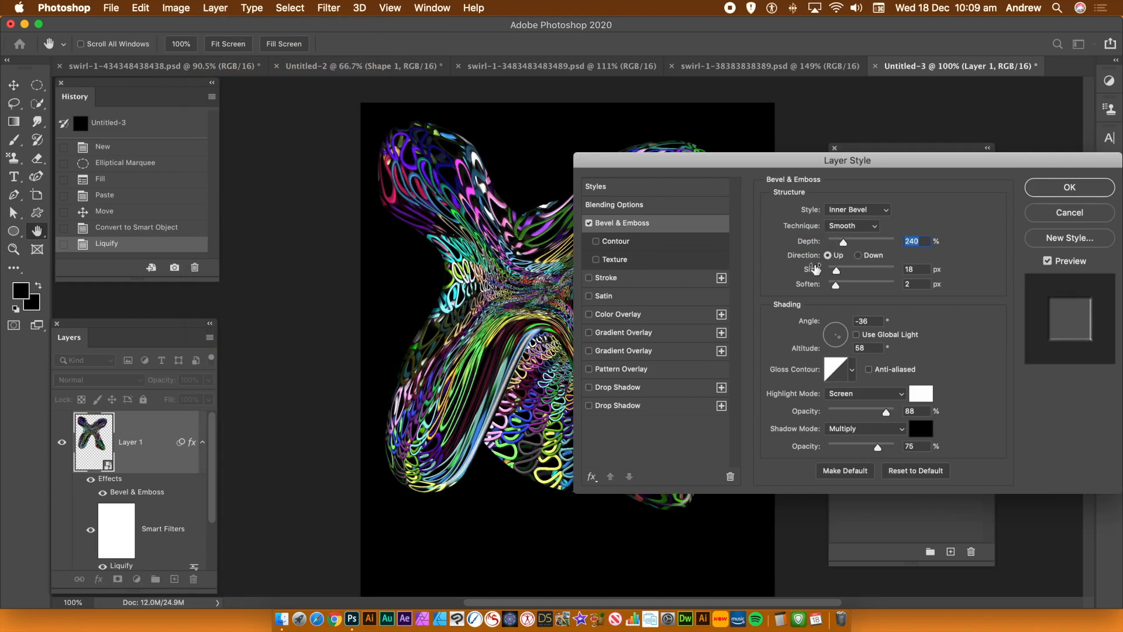
pyautogui.moveTo(838, 341); pyautogui.dragTo(833, 338)
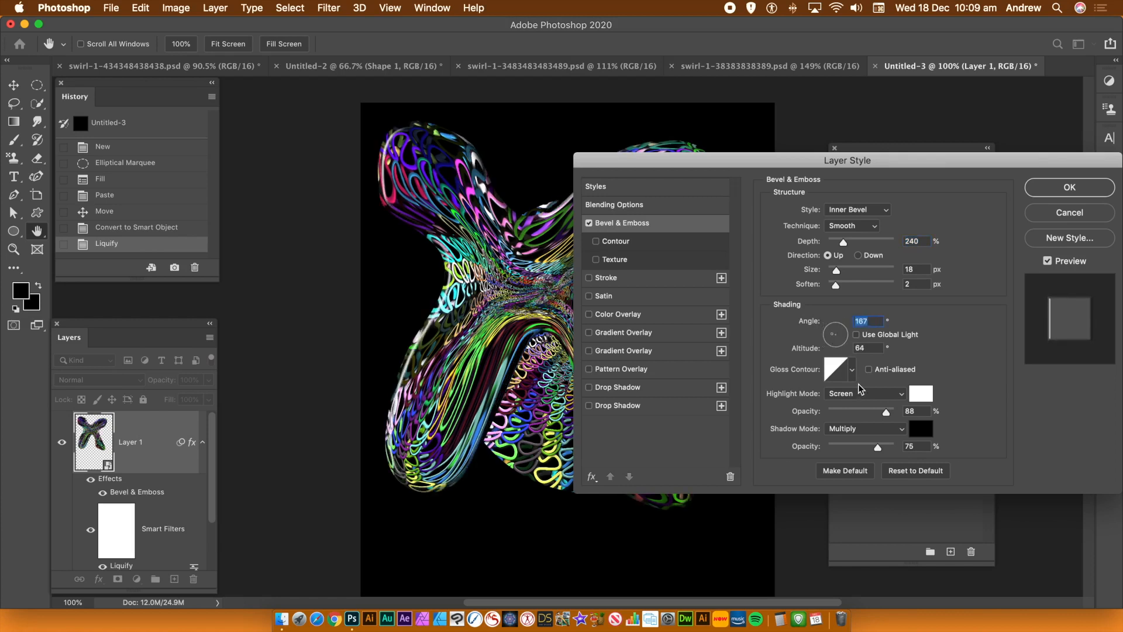
# Try several gloss contours on the bevel and go back to the linear contour.
pyautogui.click(852, 370)
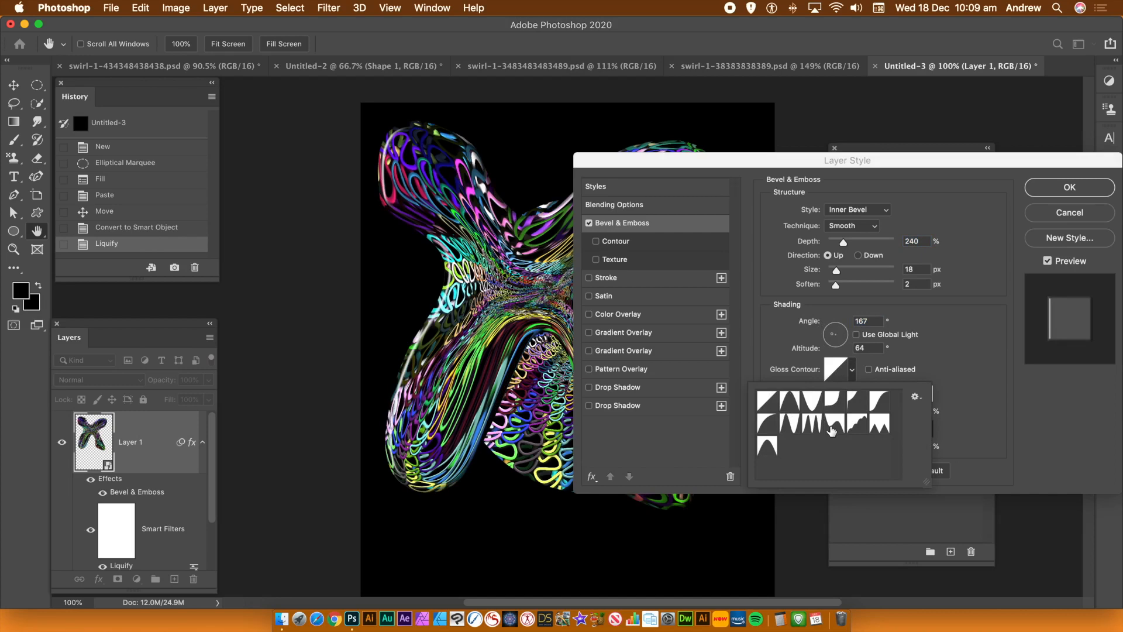
pyautogui.click(832, 430)
pyautogui.click(812, 426)
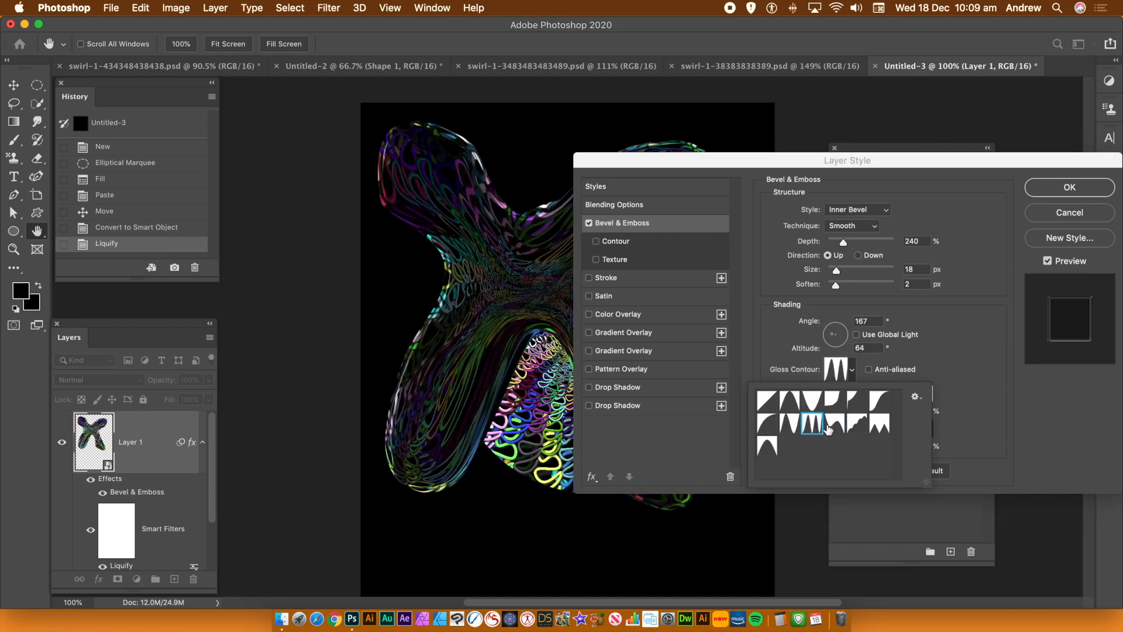
pyautogui.click(855, 427)
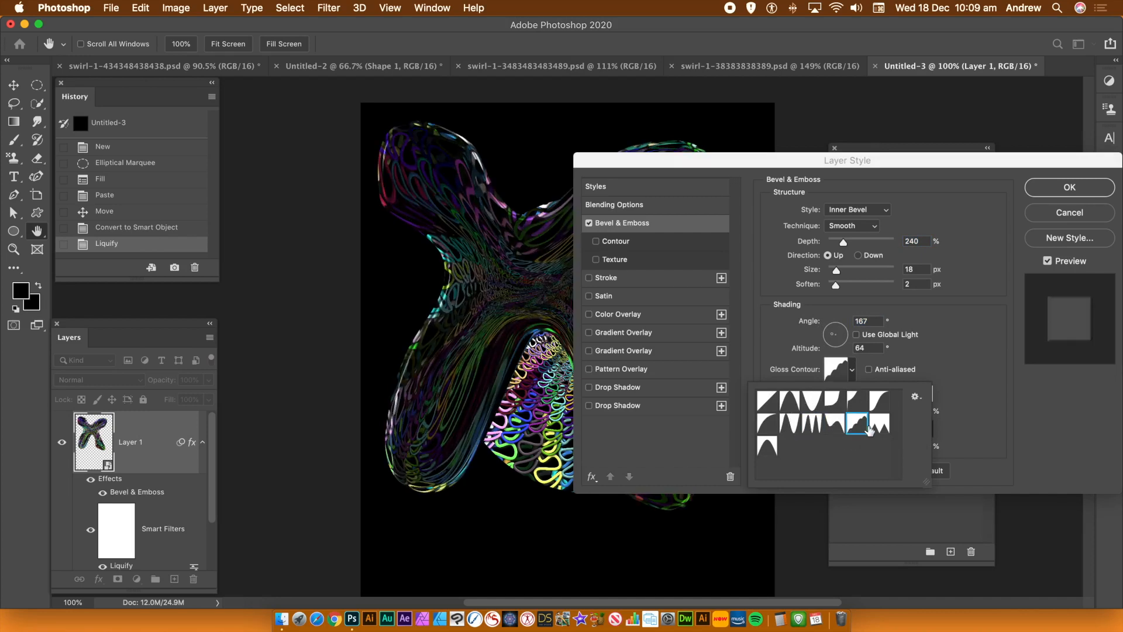
pyautogui.click(879, 425)
pyautogui.click(761, 402)
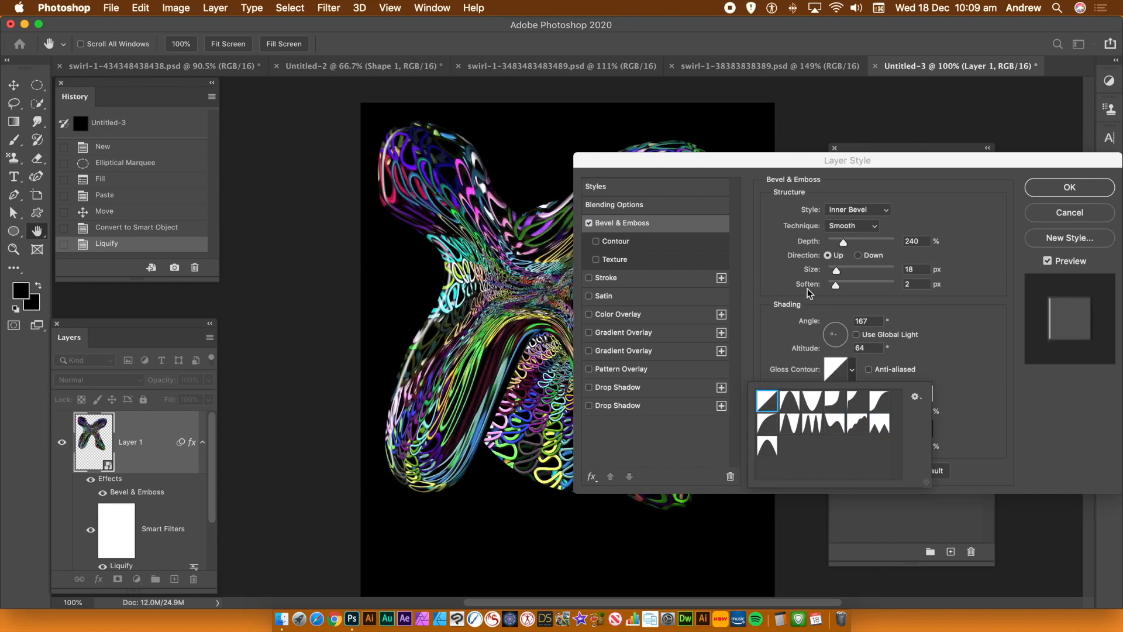
# Add a Drop Shadow with 99% opacity, 16 px distance and 24 px size to the embossed layer, and apply the layer style.
pyautogui.click(911, 338)
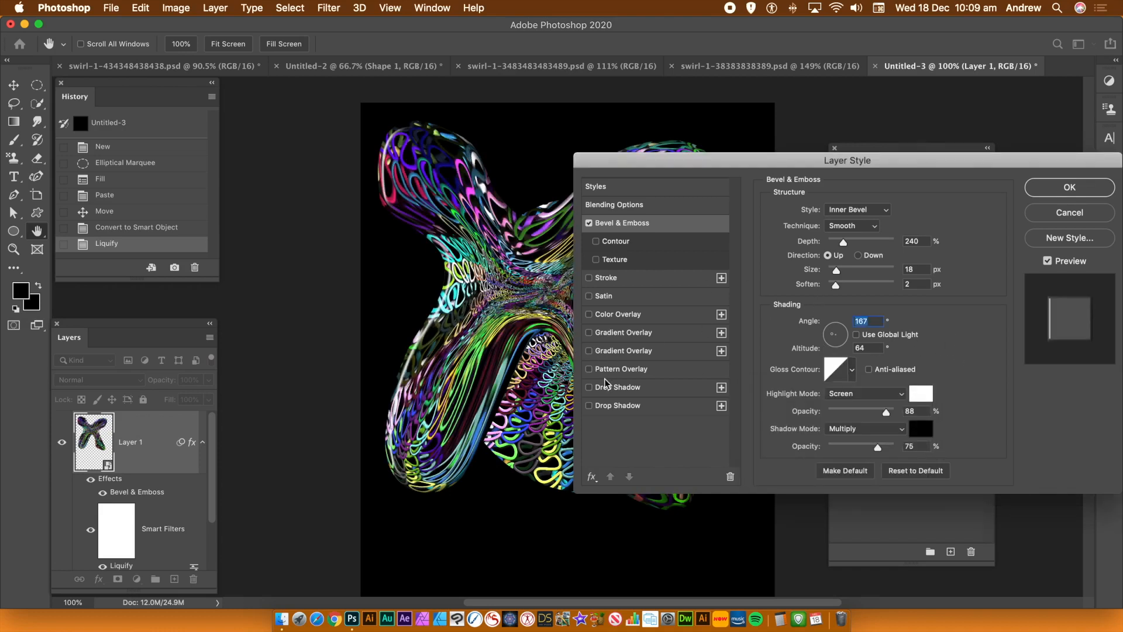
pyautogui.click(589, 407)
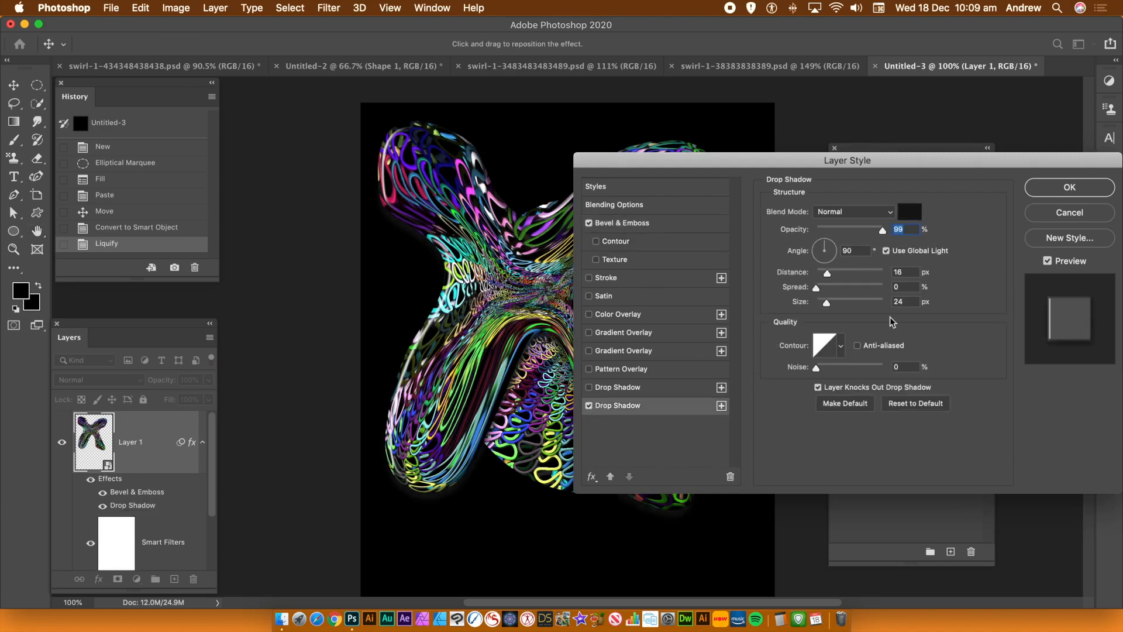
pyautogui.click(1068, 188)
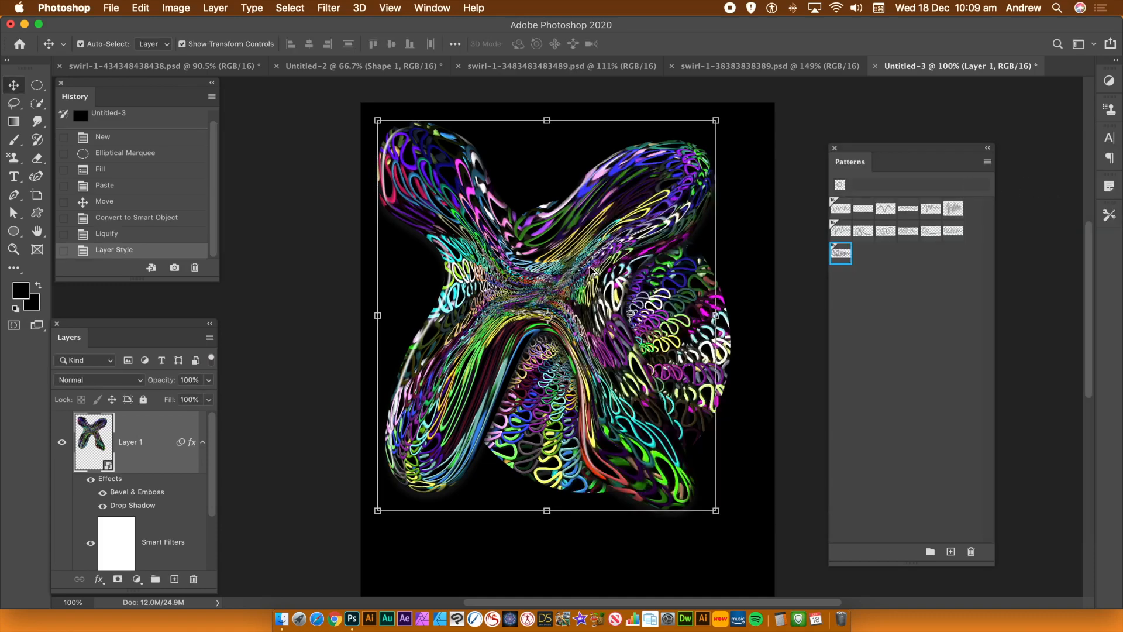
# Duplicate the X-shaped layer repeatedly and spread the overlapping copies across the canvas to cover most of the black background.
pyautogui.moveTo(481, 183); pyautogui.dragTo(594, 166)
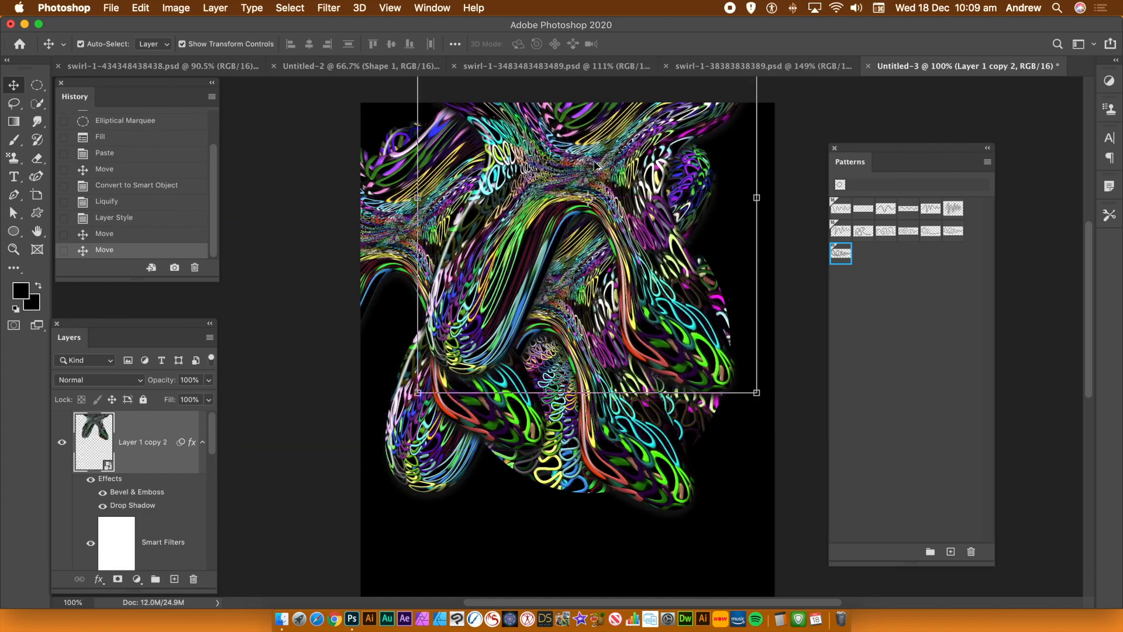
pyautogui.moveTo(672, 186); pyautogui.dragTo(738, 167)
pyautogui.keyDown('alt'); pyautogui.moveTo(697, 383); pyautogui.dragTo(752, 260); pyautogui.keyUp('alt')
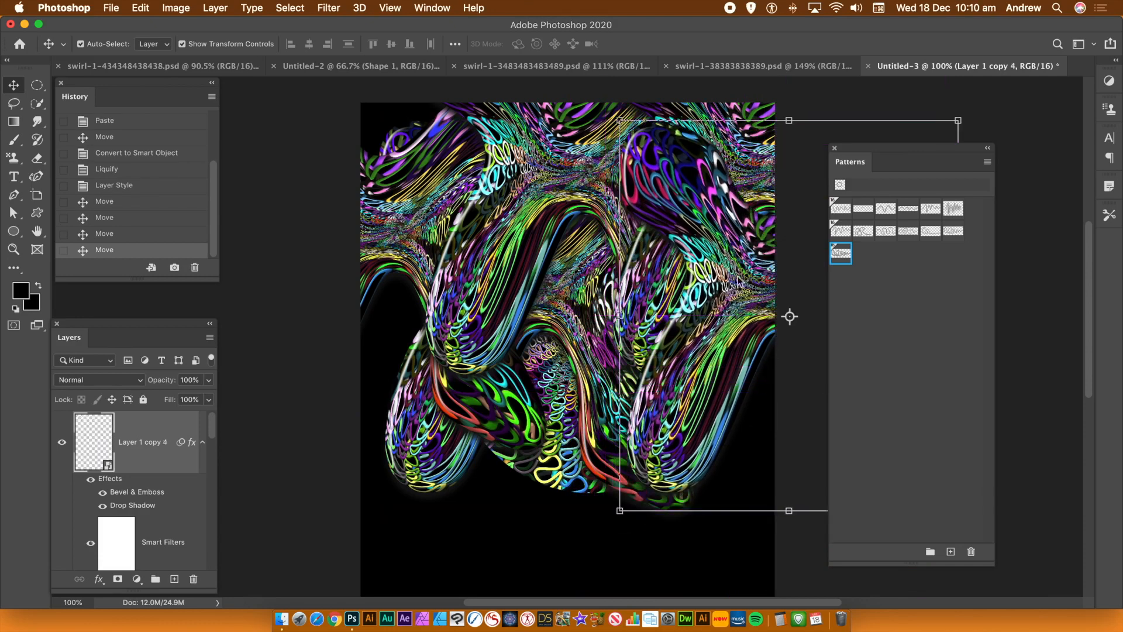
pyautogui.keyDown('alt'); pyautogui.moveTo(740, 268); pyautogui.dragTo(656, 442); pyautogui.keyUp('alt')
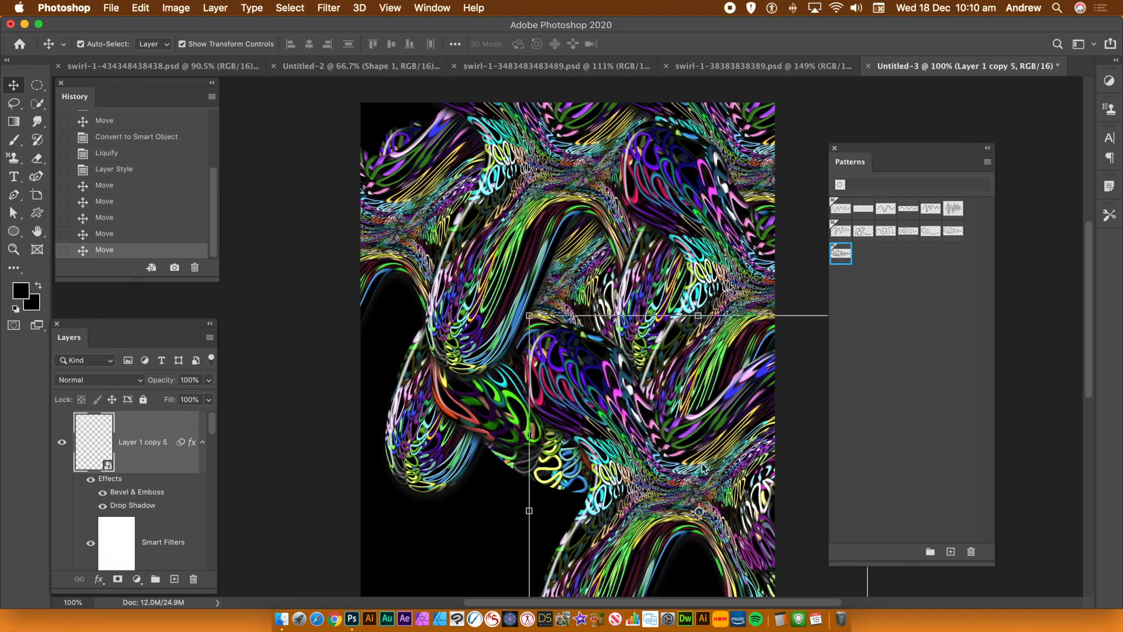
pyautogui.moveTo(521, 501)
pyautogui.keyDown('alt'); pyautogui.mouseDown()
pyautogui.moveTo(514, 515)
pyautogui.moveTo(503, 486)
pyautogui.moveTo(492, 509)
pyautogui.moveTo(486, 493)
pyautogui.moveTo(512, 520)
pyautogui.mouseUp(); pyautogui.keyUp('alt')
pyautogui.keyDown('alt'); pyautogui.moveTo(409, 374); pyautogui.dragTo(420, 310); pyautogui.keyUp('alt')
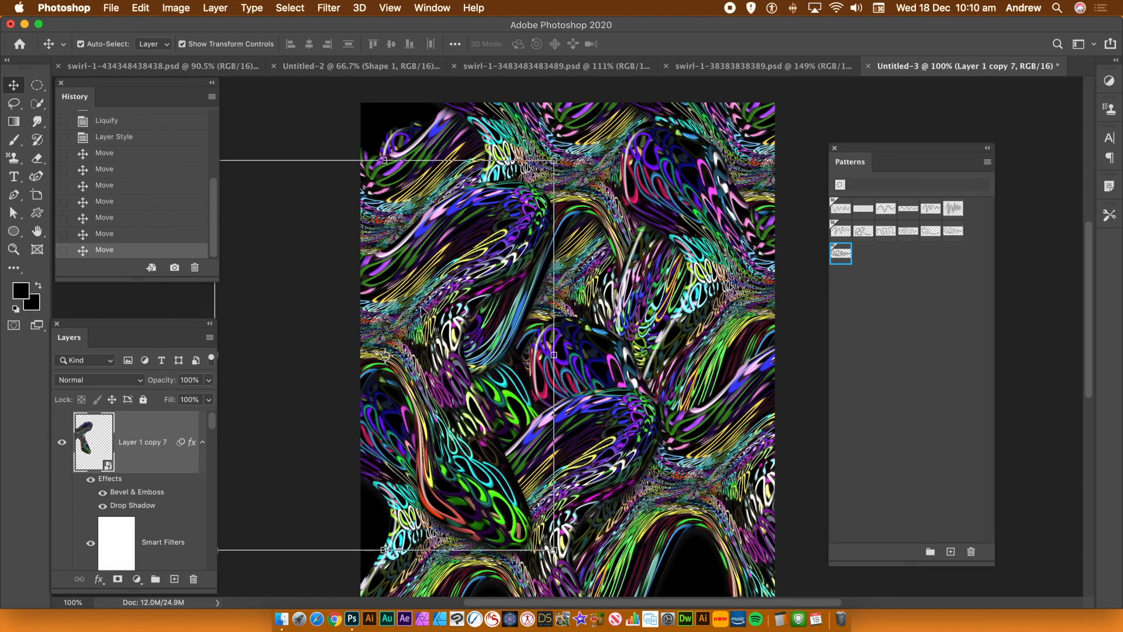
# Apply Oil Paint to the topmost copy with stylization 9.5, cleanliness 8.7, scale 9.8, bristle detail 8.8 and lighting off.
pyautogui.click(339, 7)
pyautogui.moveTo(374, 270)
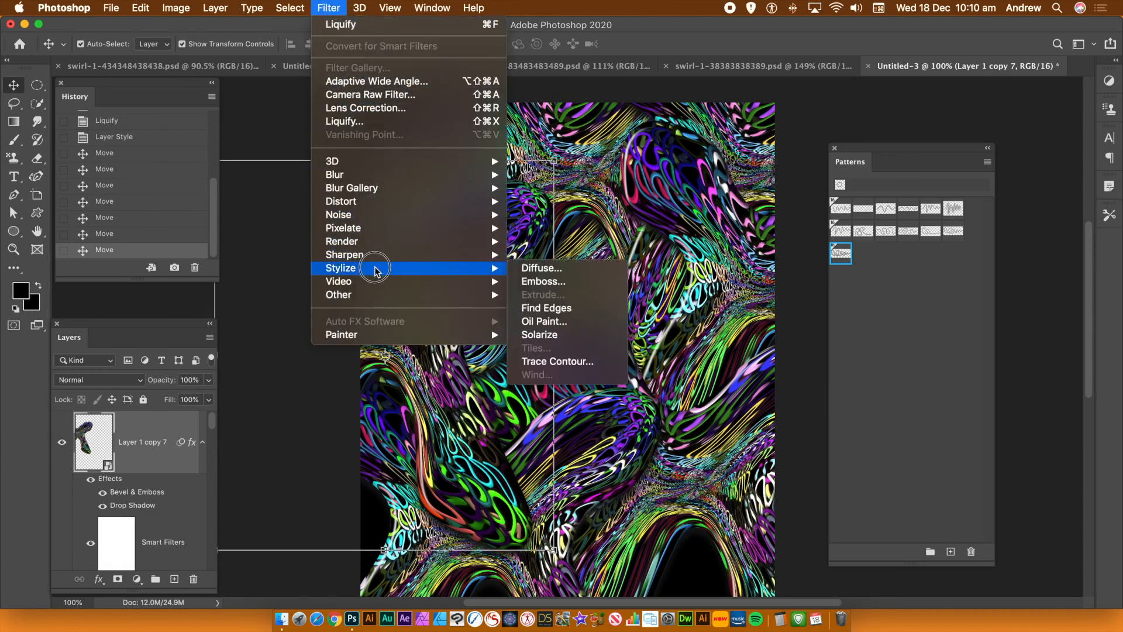
pyautogui.click(543, 327)
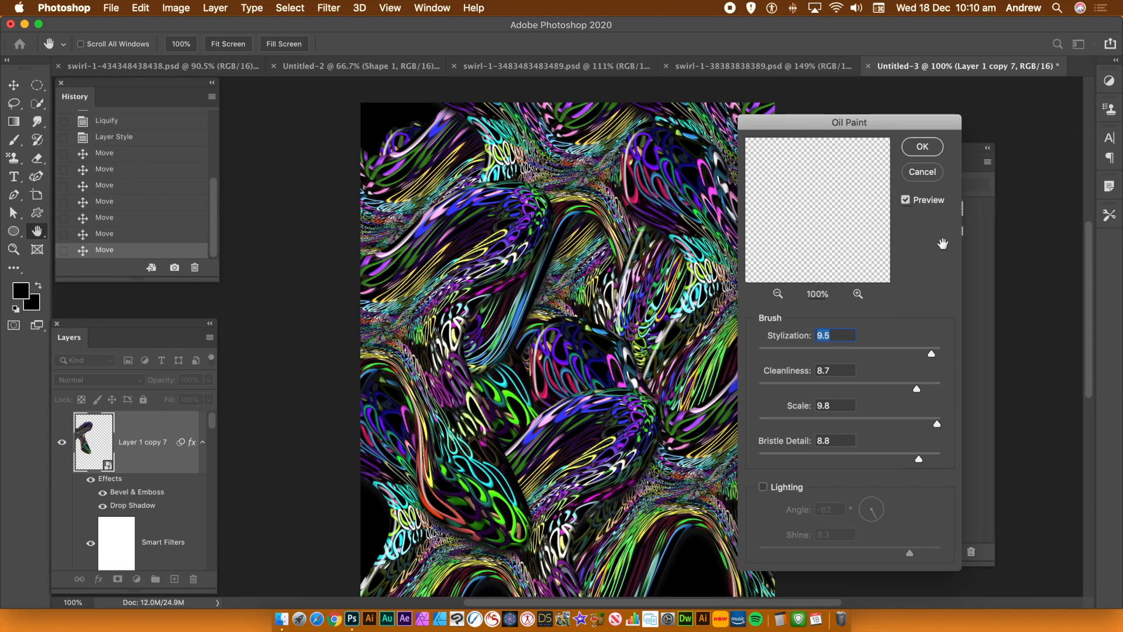
pyautogui.click(925, 150)
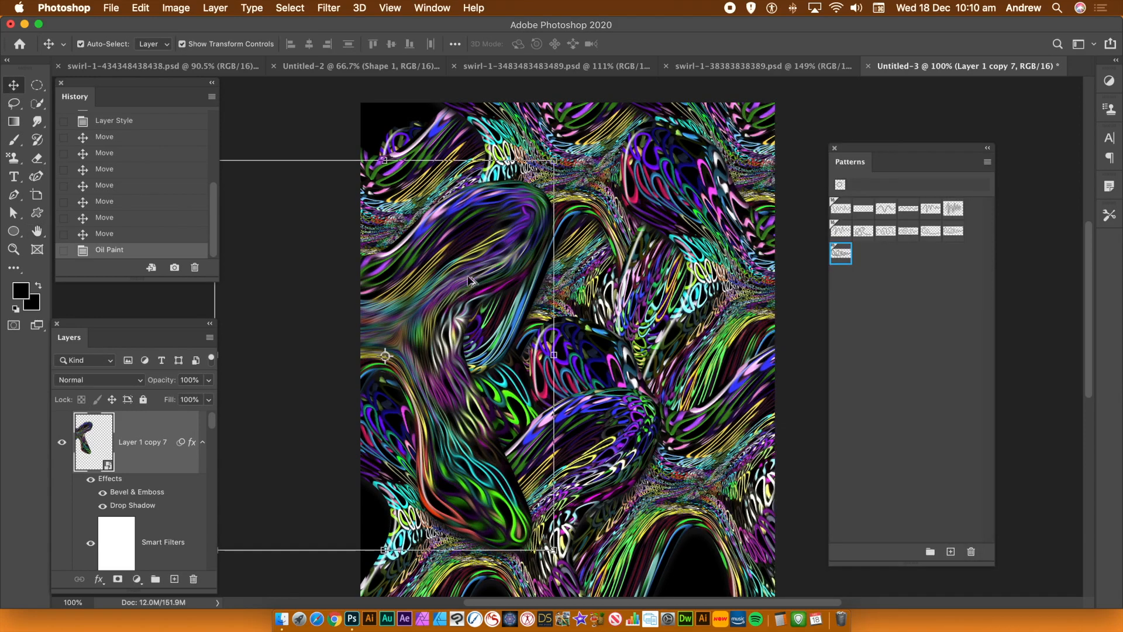
# Duplicate the oil-painted shape five times and overlap the copies around the canvas, including the upper corner and lower edge.
pyautogui.moveTo(682, 355); pyautogui.dragTo(698, 433)
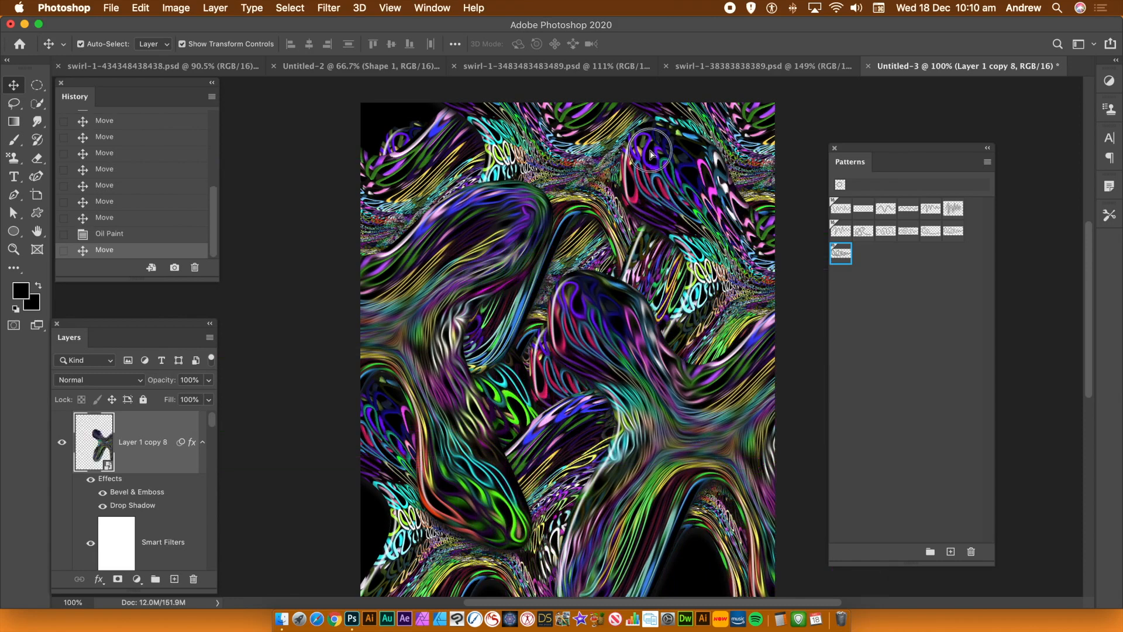
pyautogui.moveTo(649, 143); pyautogui.dragTo(635, 100)
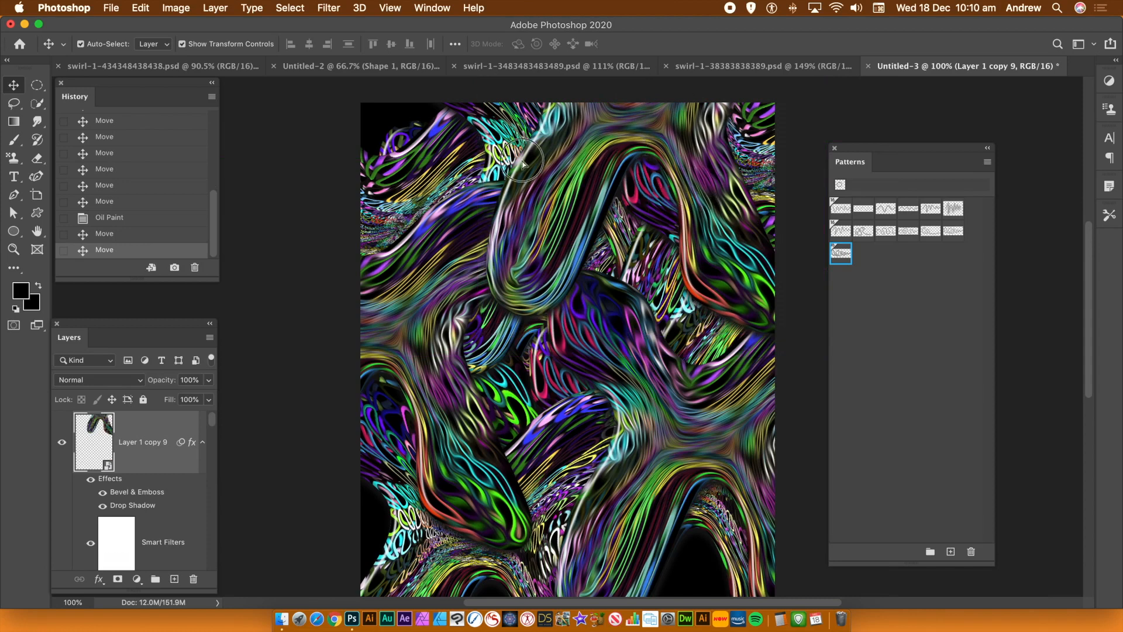
pyautogui.moveTo(441, 157); pyautogui.dragTo(420, 176)
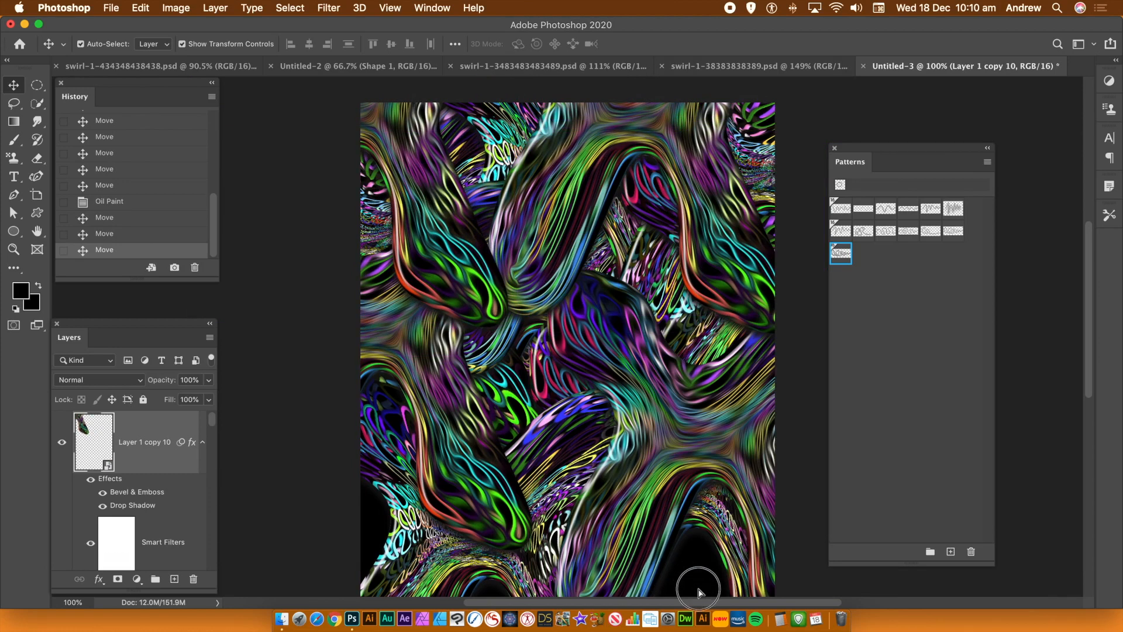
pyautogui.moveTo(716, 595); pyautogui.dragTo(736, 602)
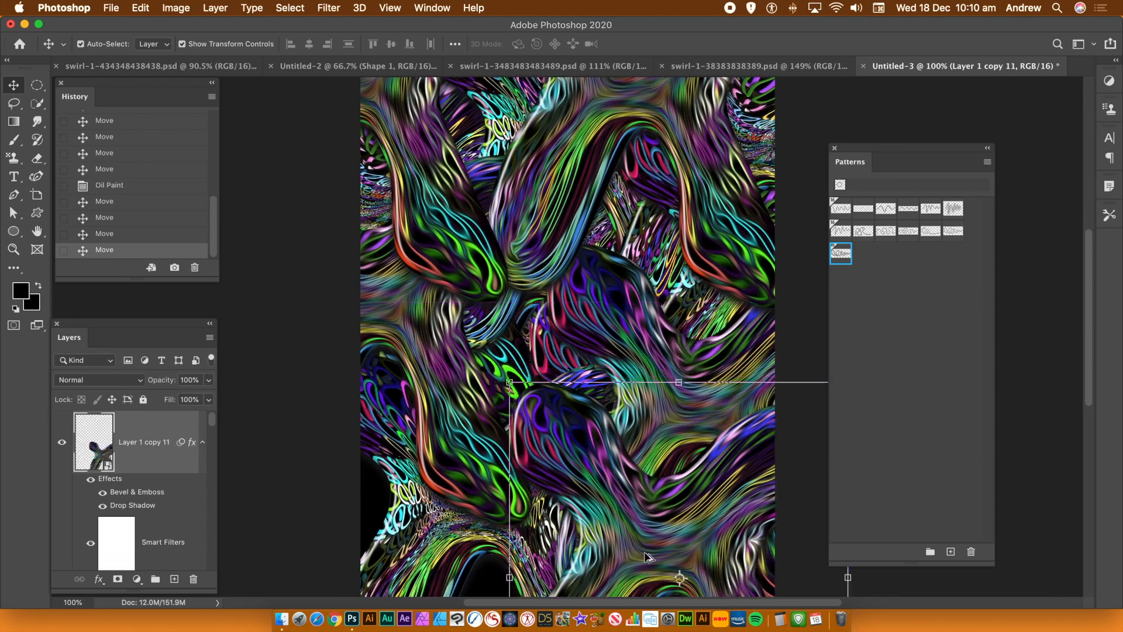
pyautogui.moveTo(645, 535); pyautogui.dragTo(329, 530)
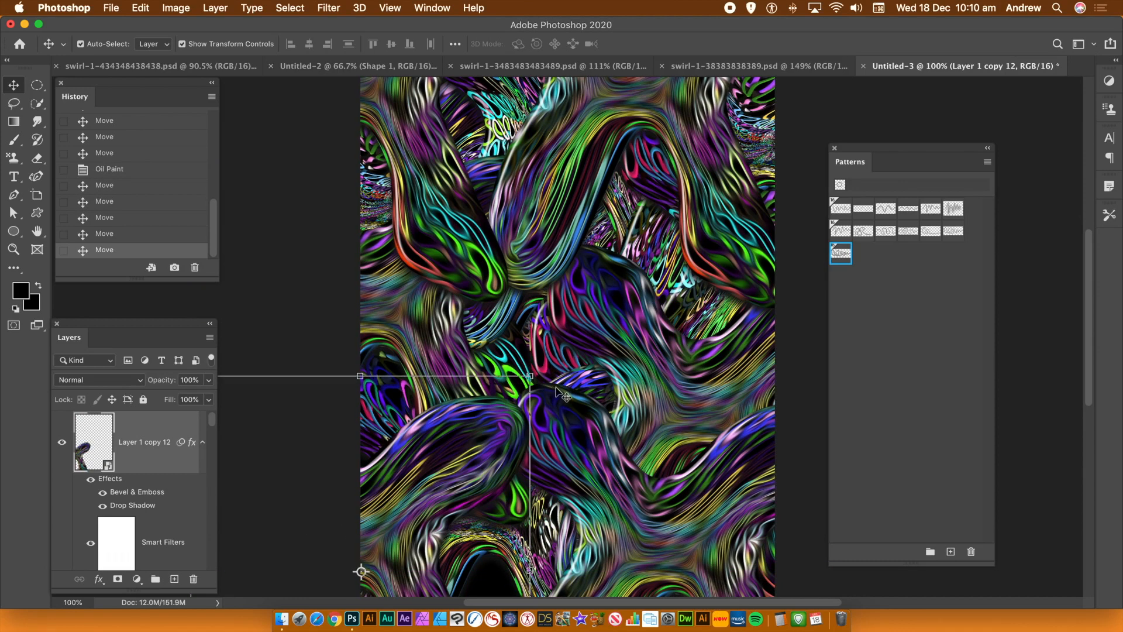
# Rotate the newest copy in the lower-left of the artwork by about 42° and reposition it over the corner.
pyautogui.moveTo(537, 362); pyautogui.dragTo(631, 552)
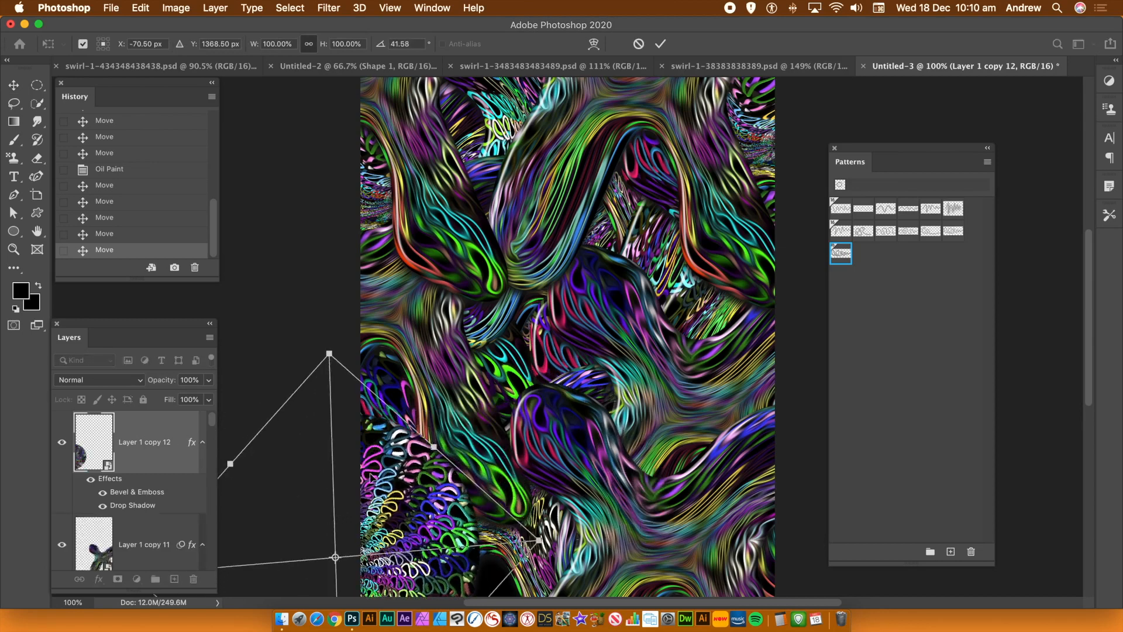
pyautogui.moveTo(404, 503); pyautogui.dragTo(456, 489)
pyautogui.doubleClick(455, 486)
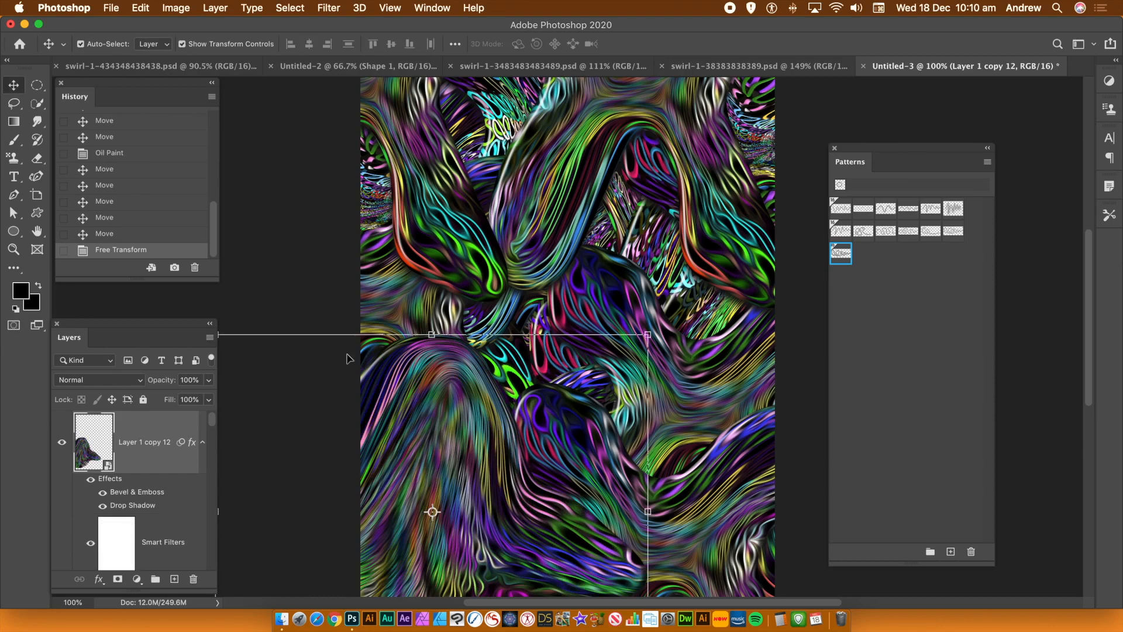
pyautogui.moveTo(440, 383); pyautogui.dragTo(416, 401)
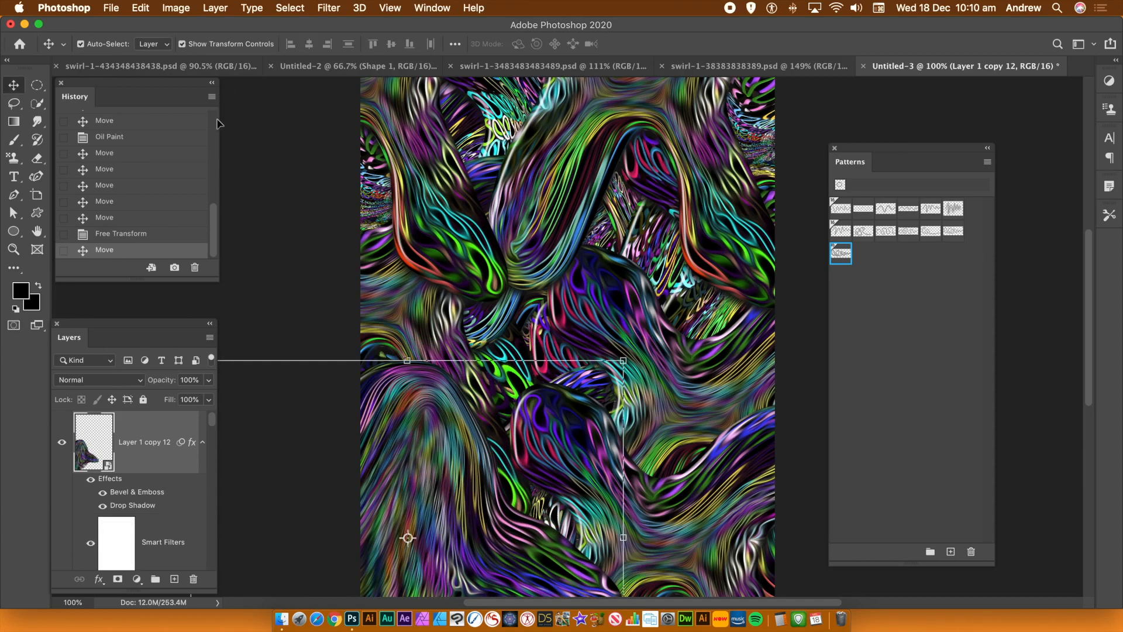
# Flatten the image and apply the last Oil Paint filter to it twice.
pyautogui.click(216, 8)
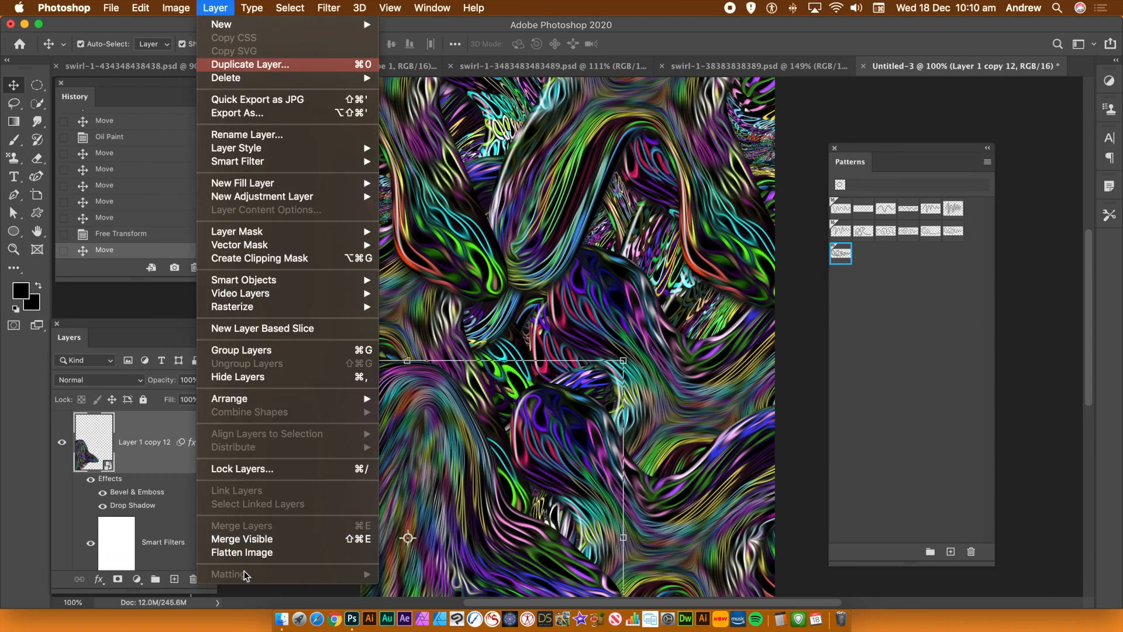
pyautogui.click(261, 551)
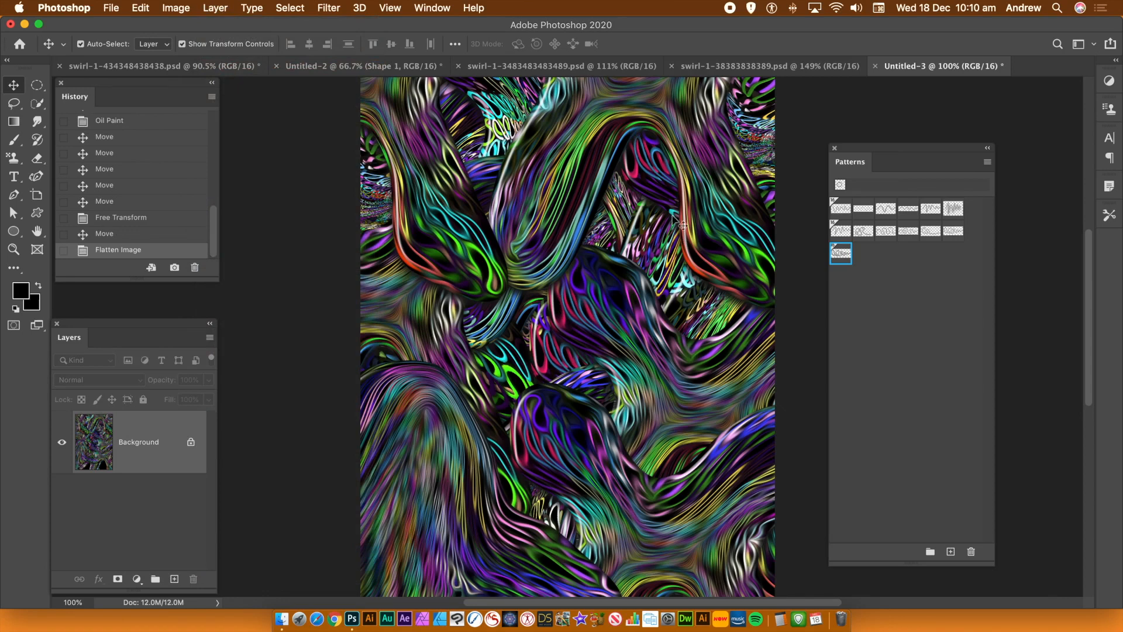
pyautogui.click(329, 8)
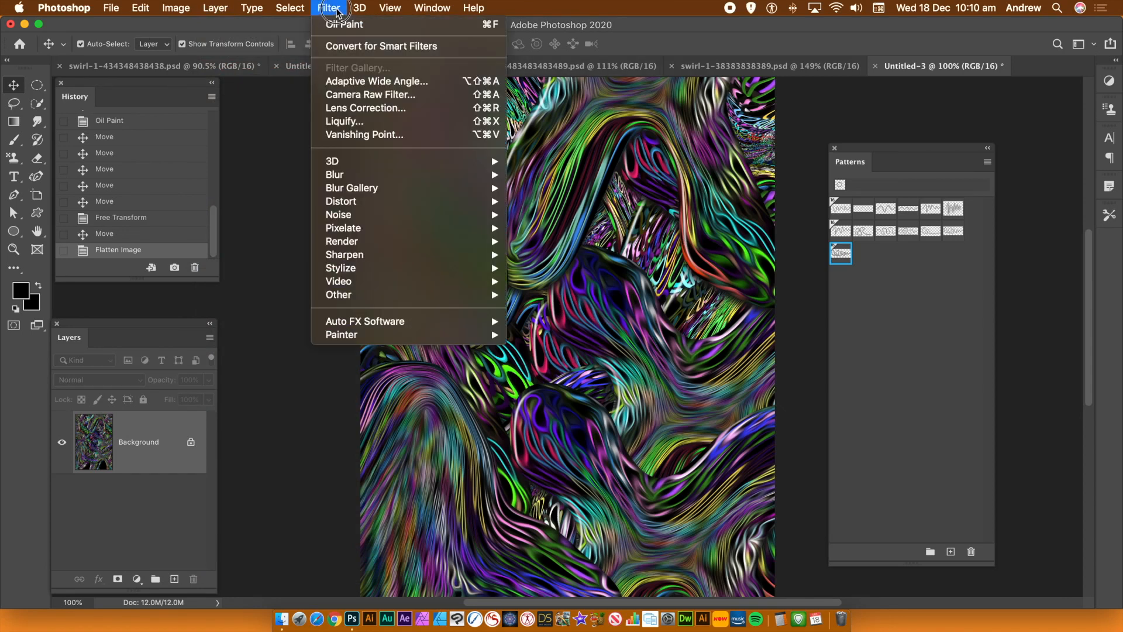
pyautogui.moveTo(360, 270)
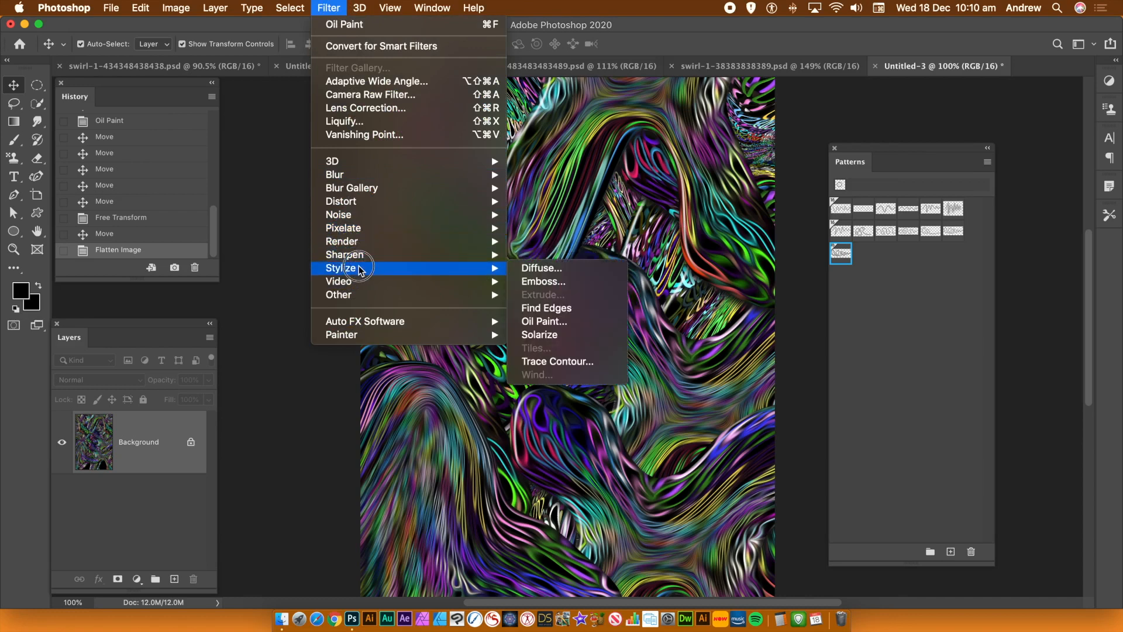
pyautogui.click(358, 24)
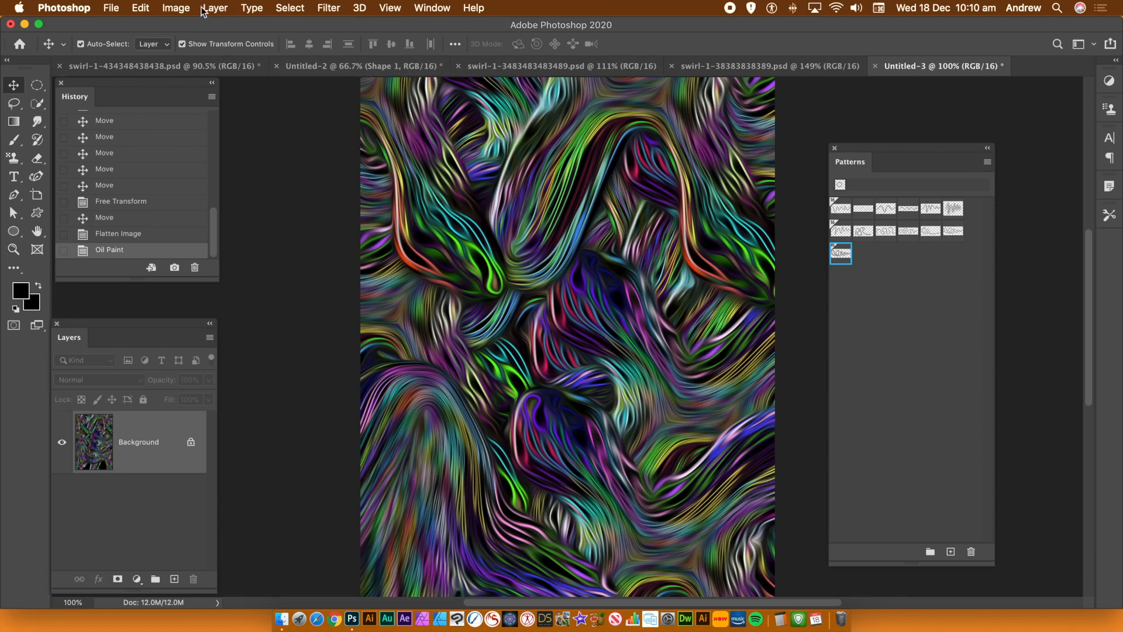
pyautogui.click(318, 8)
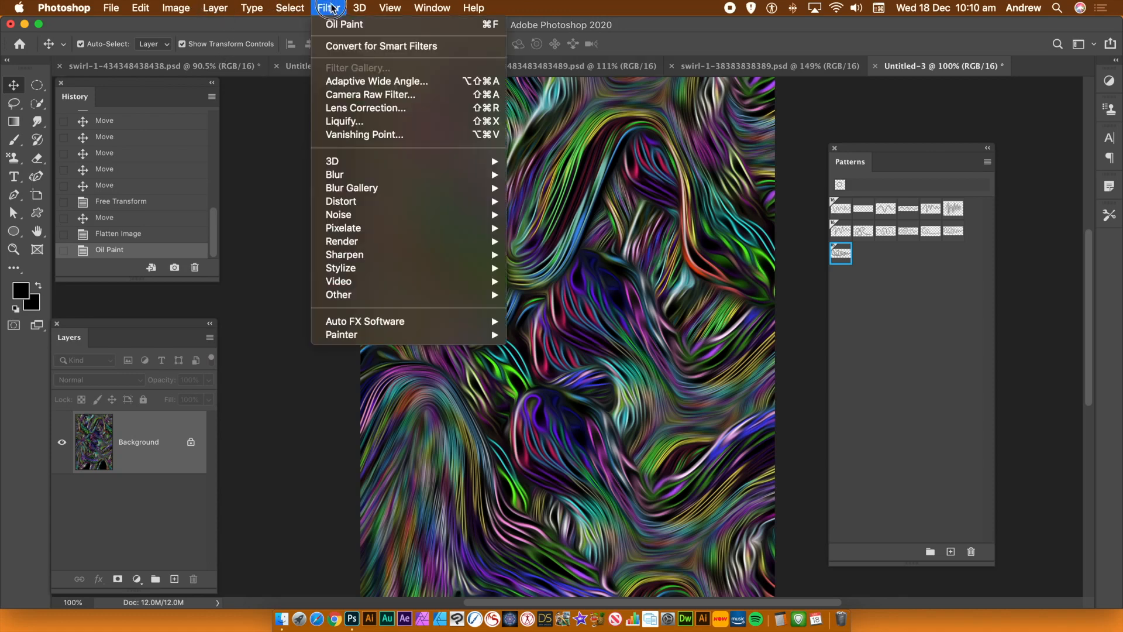
pyautogui.click(331, 26)
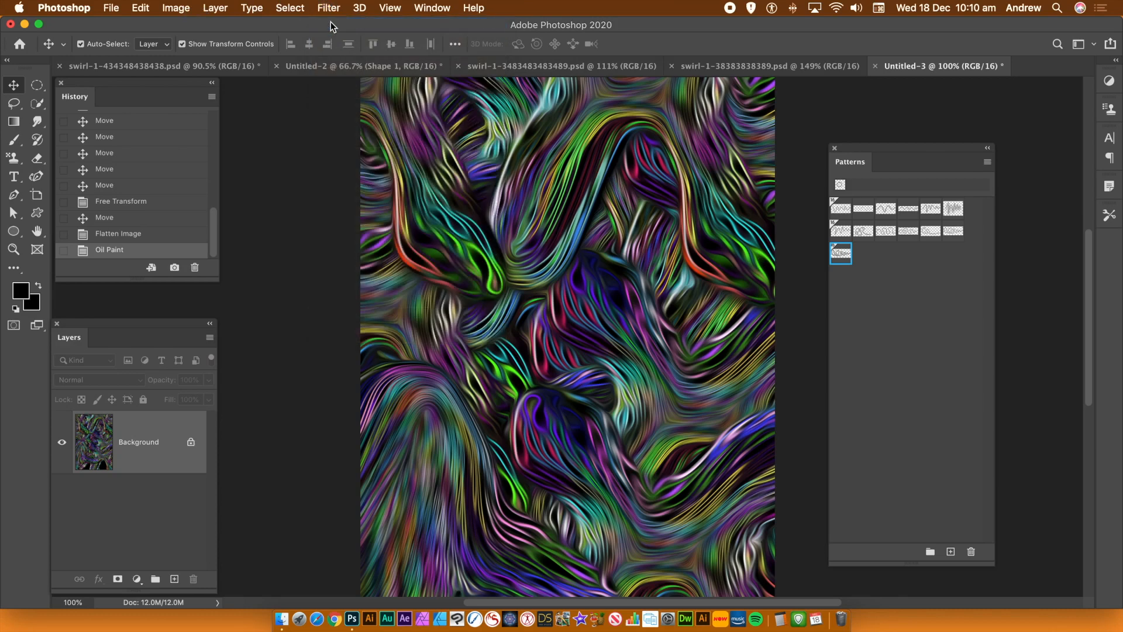
# Brighten the flattened artwork with Levels, setting the highlight input to 173 and the midtone to 0.87.
pyautogui.click(181, 8)
pyautogui.click(271, 46)
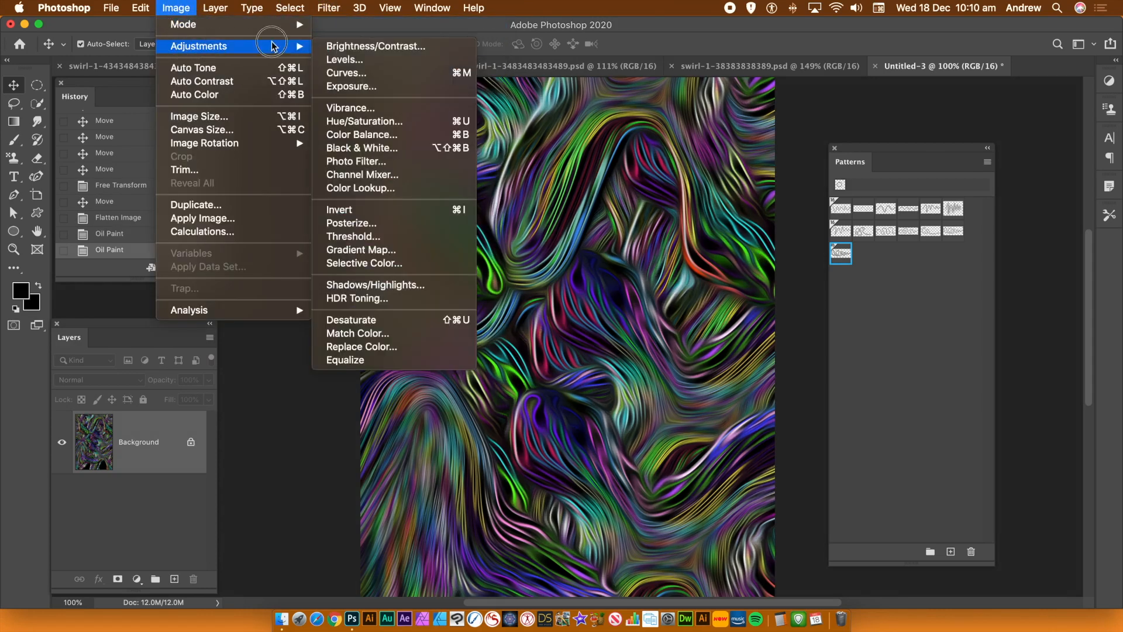
pyautogui.click(355, 59)
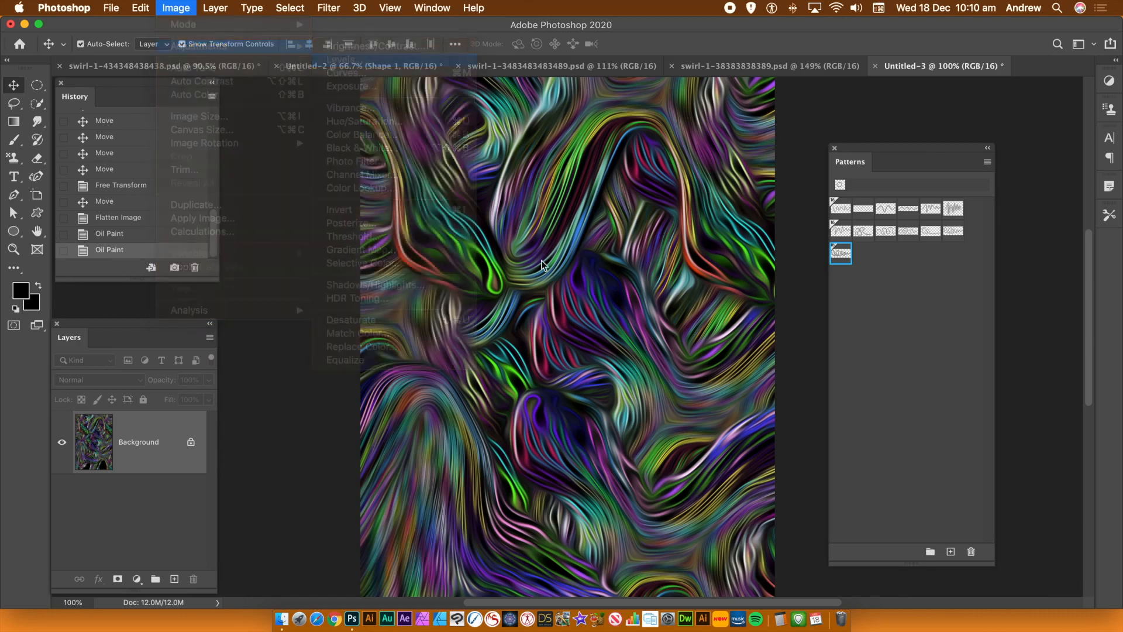
pyautogui.moveTo(300, 391); pyautogui.dragTo(188, 395)
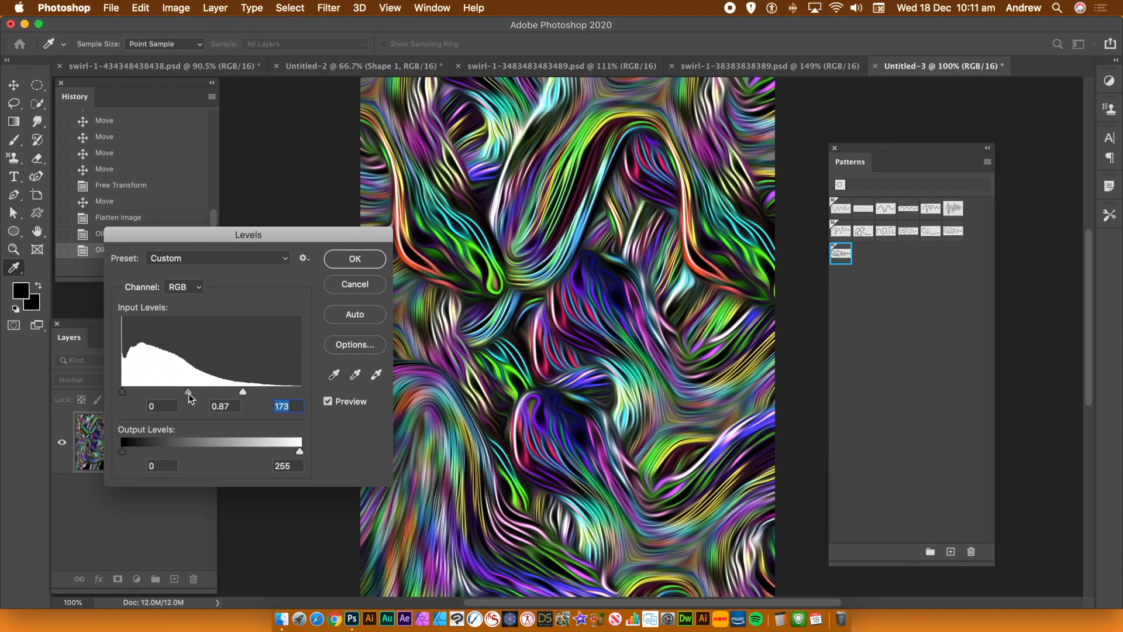
pyautogui.click(351, 259)
# Intensify the artwork's colours with a Vibrance adjustment of +34 vibrance and +57 saturation.
pyautogui.click(179, 8)
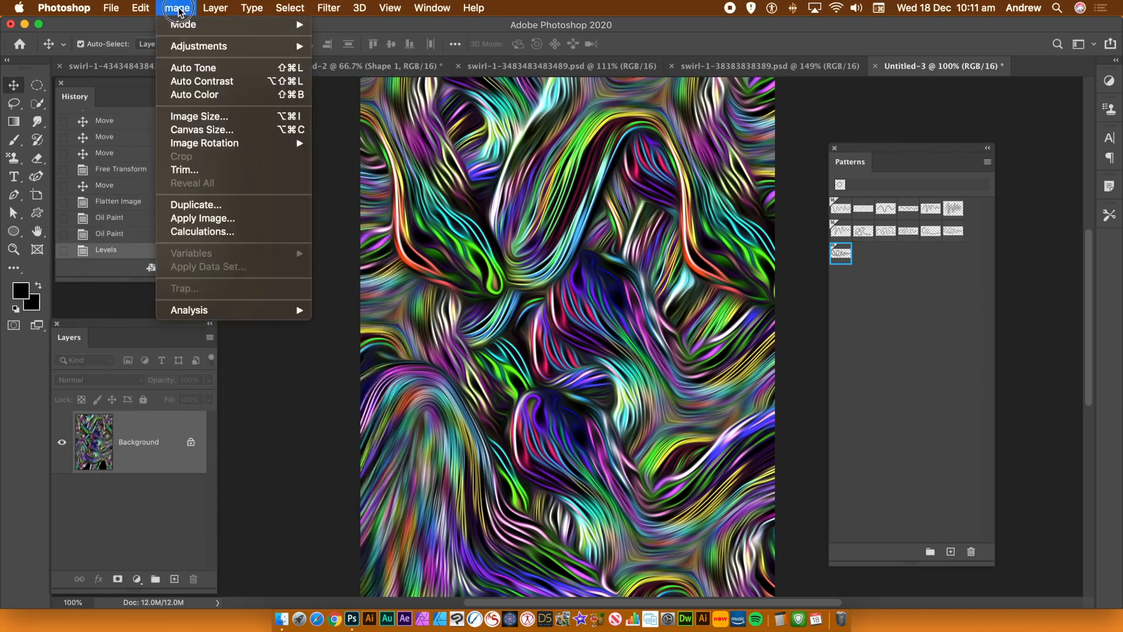
pyautogui.moveTo(199, 46)
pyautogui.click(364, 62)
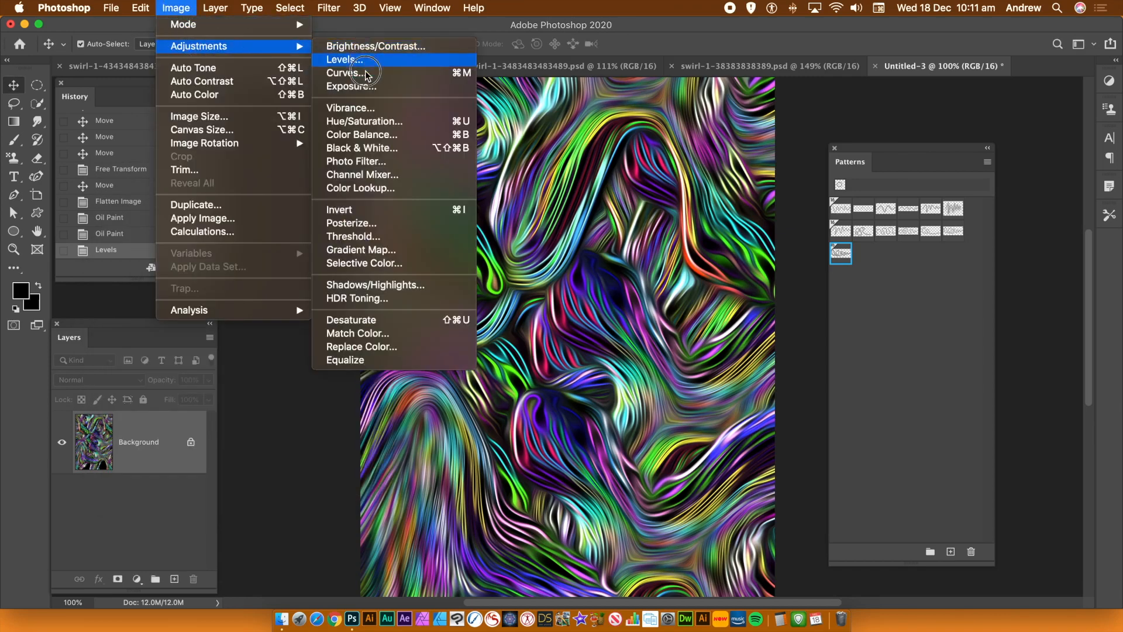
pyautogui.click(366, 110)
pyautogui.moveTo(810, 390); pyautogui.dragTo(830, 389)
pyautogui.moveTo(835, 431); pyautogui.dragTo(847, 429)
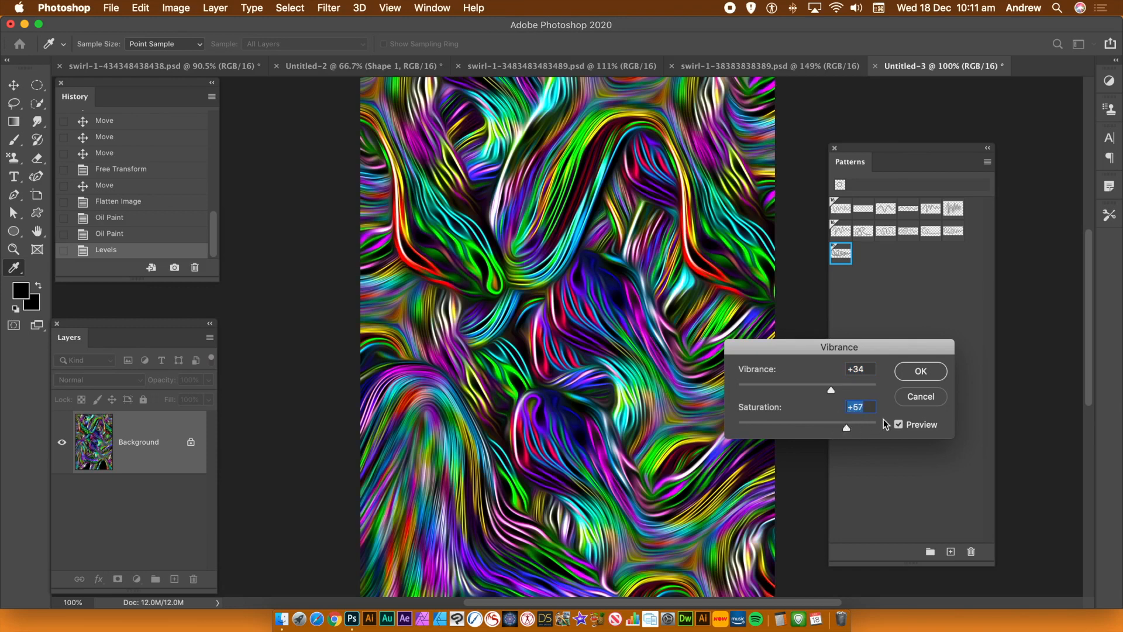
pyautogui.click(928, 375)
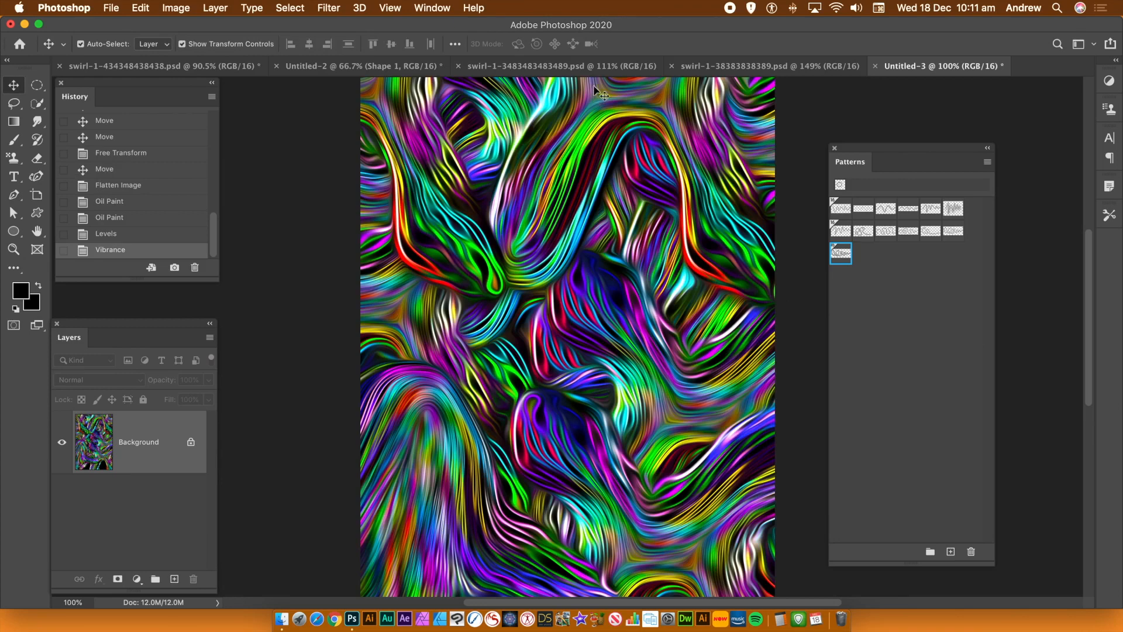
# Review the finished artworks swirl-1-38383838389.psd and swirl-1-3483483483489.psd, and return to the squiggle shape in Untitled-2.
pyautogui.click(715, 65)
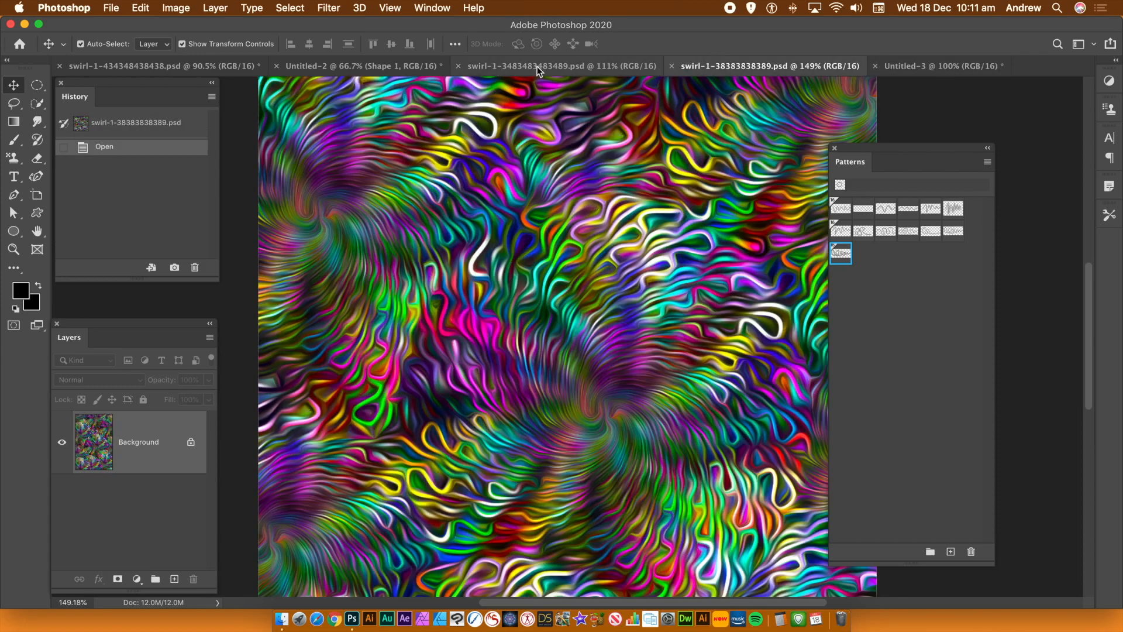
pyautogui.click(538, 66)
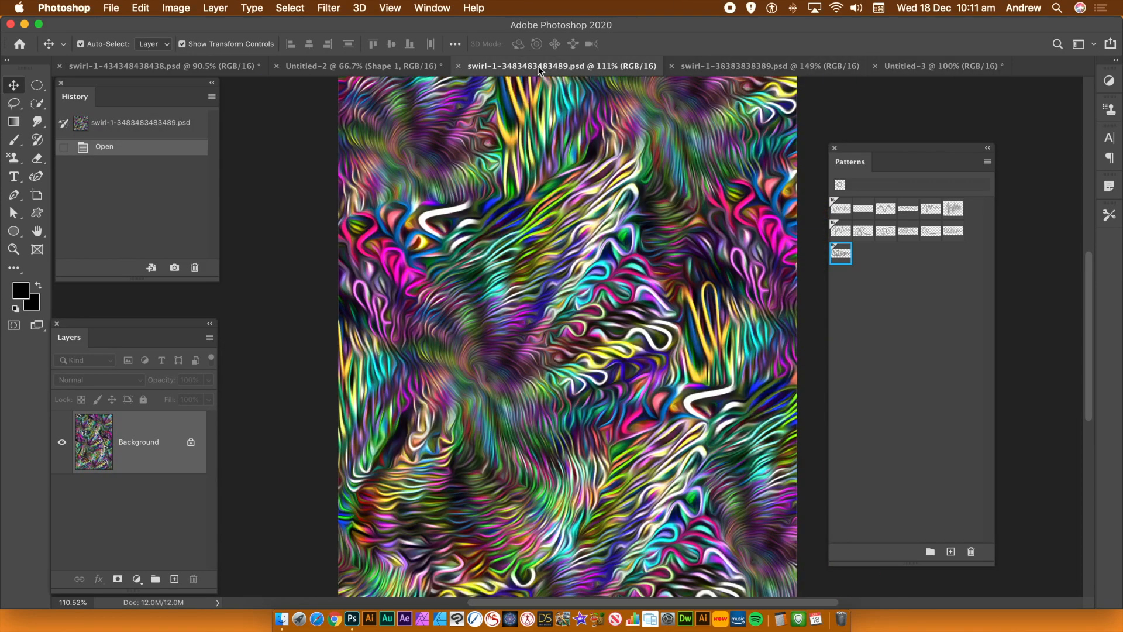
pyautogui.click(405, 65)
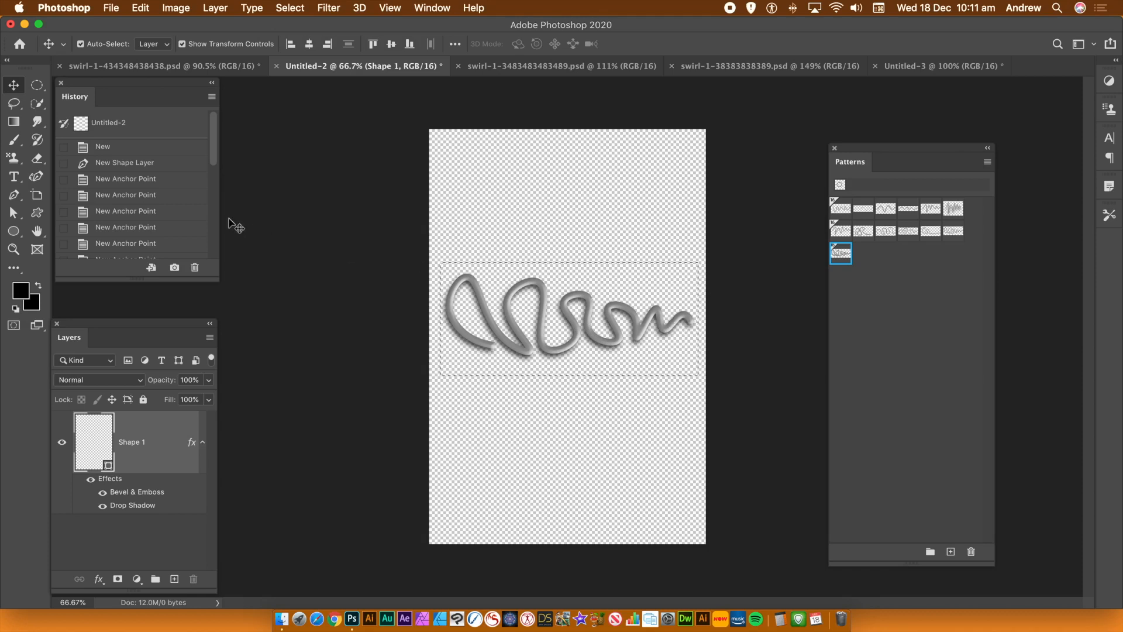
# Revert Untitled-2 to its blank starting state and set the Curvature Pen to draw shapes with no fill and a grey solid stroke.
pyautogui.click(119, 147)
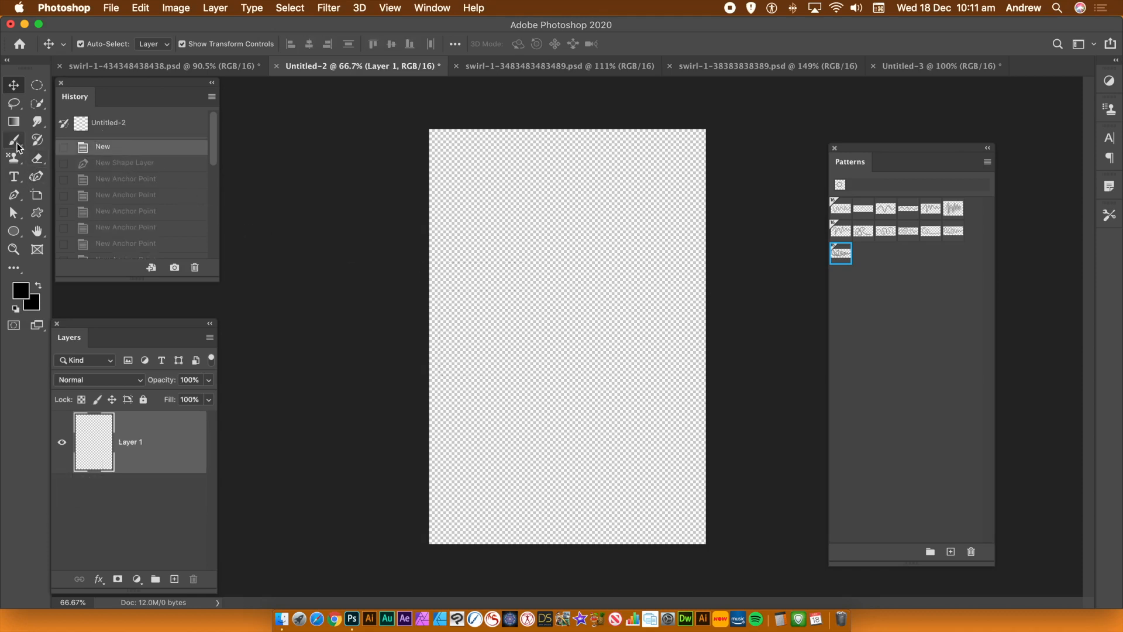
pyautogui.click(36, 178)
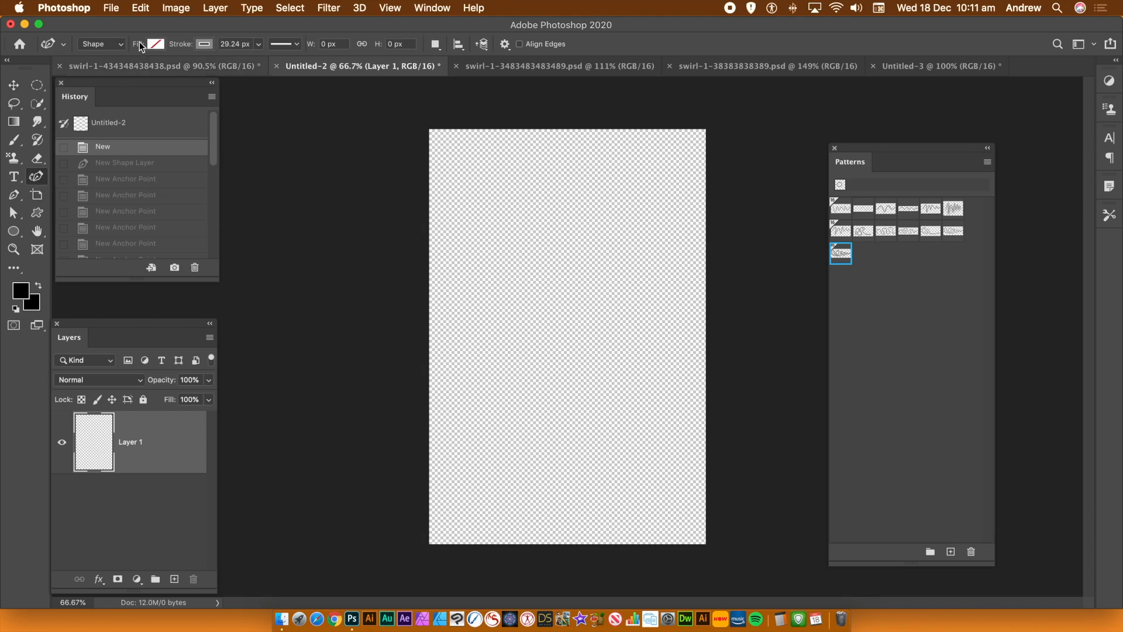
pyautogui.click(111, 46)
pyautogui.click(111, 46)
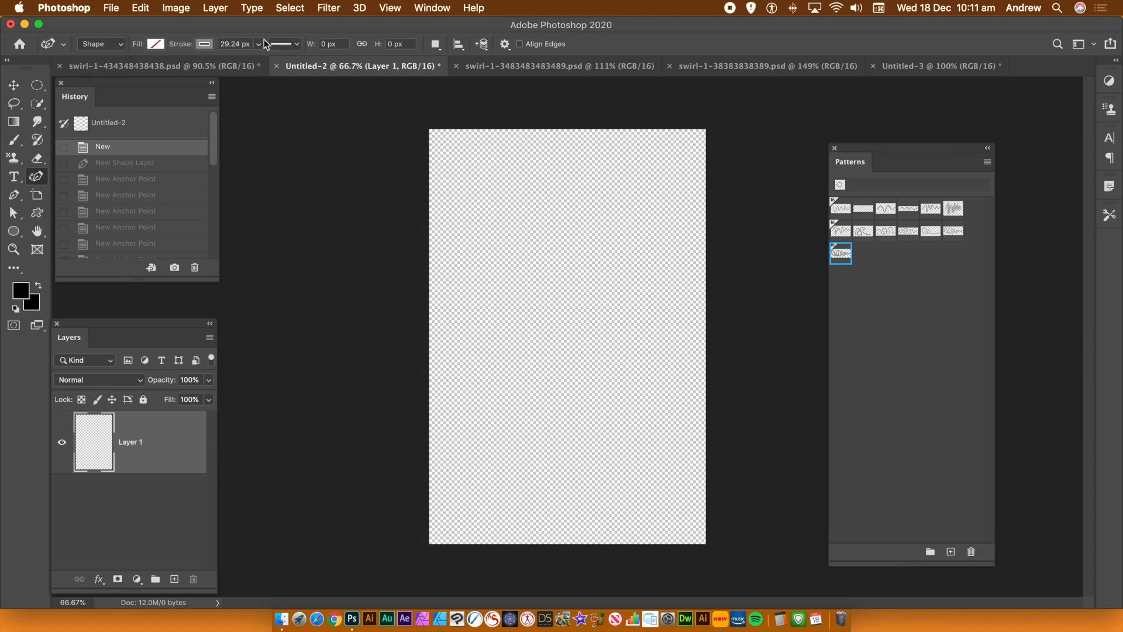
pyautogui.click(208, 45)
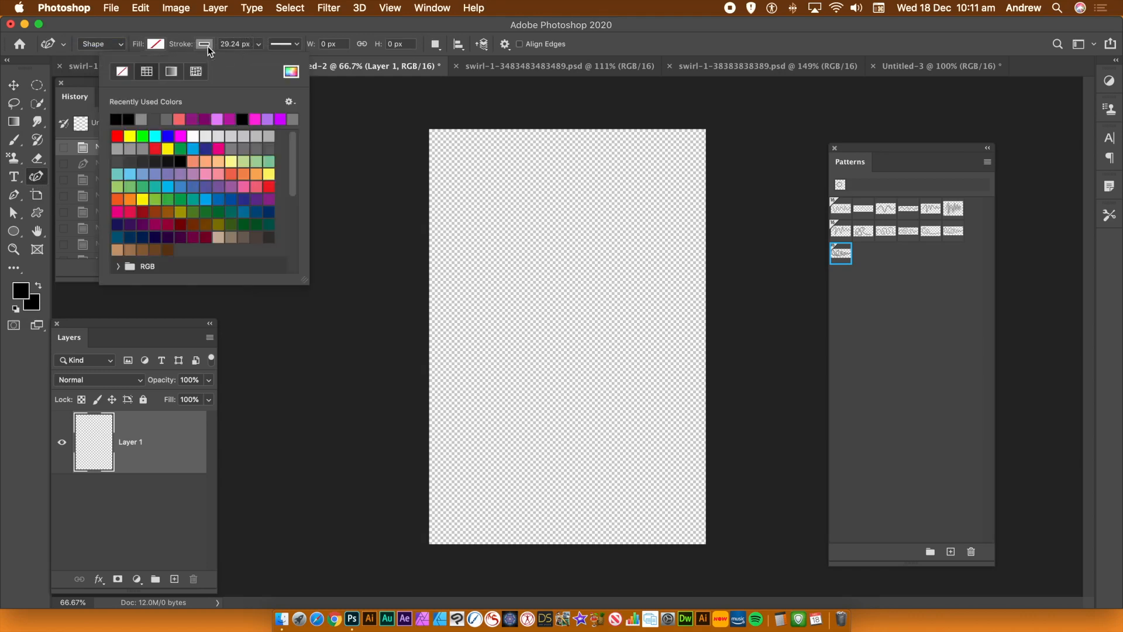
pyautogui.click(142, 118)
pyautogui.click(270, 31)
pyautogui.click(297, 43)
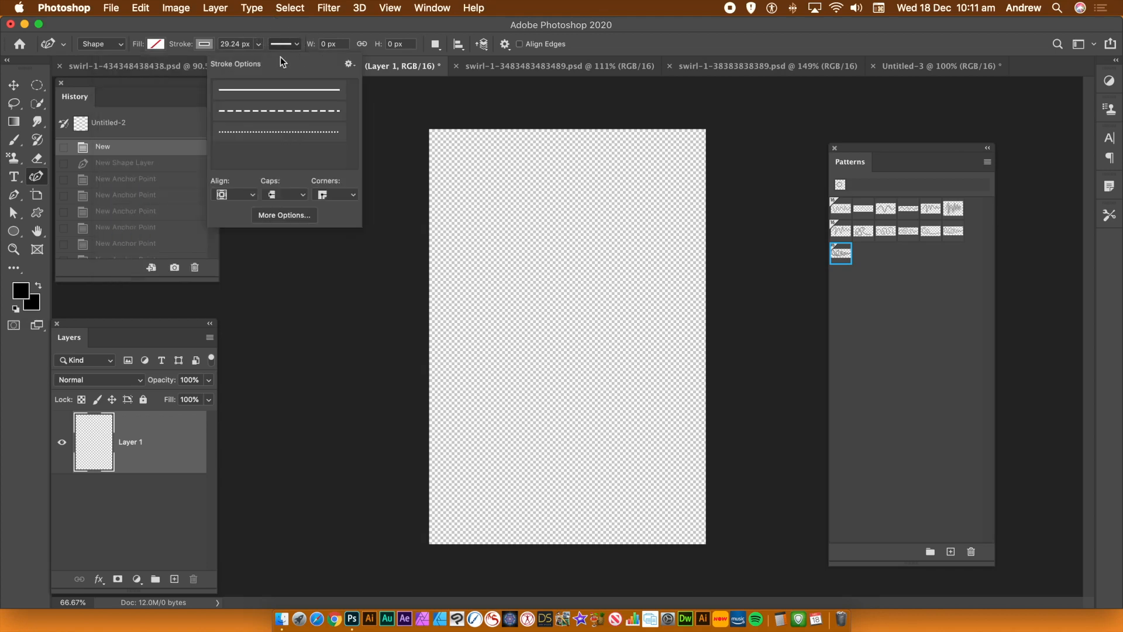
pyautogui.click(229, 199)
pyautogui.click(230, 199)
# Draw an open wavy line about 928 px wide and 240 px high across the middle of the canvas with the Curvature Pen.
pyautogui.click(465, 323)
pyautogui.click(485, 288)
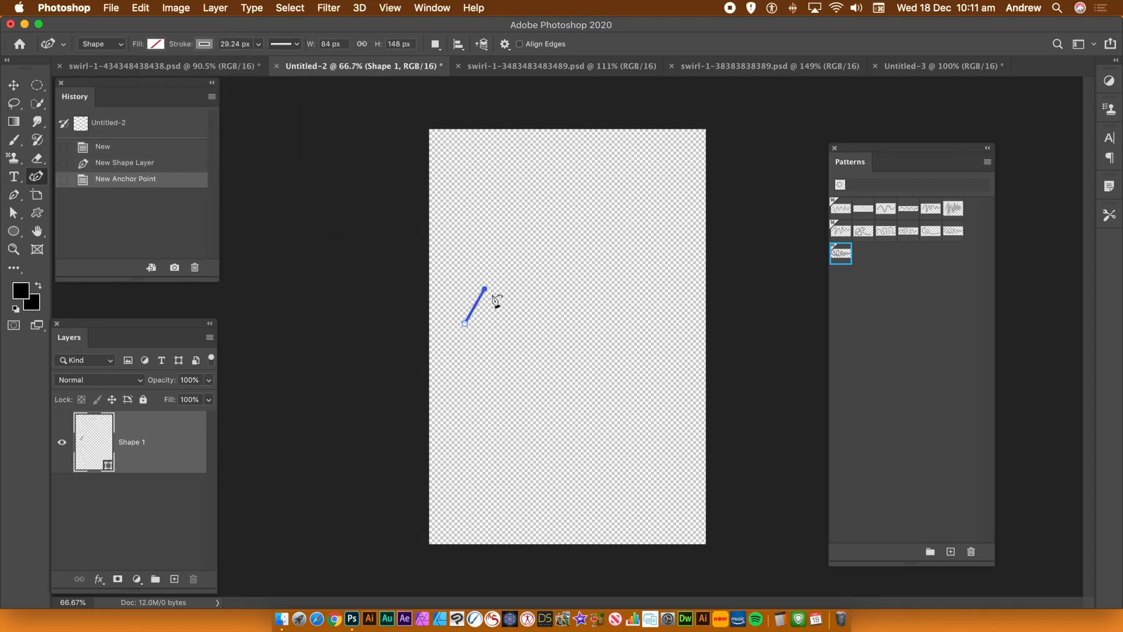
pyautogui.click(508, 340)
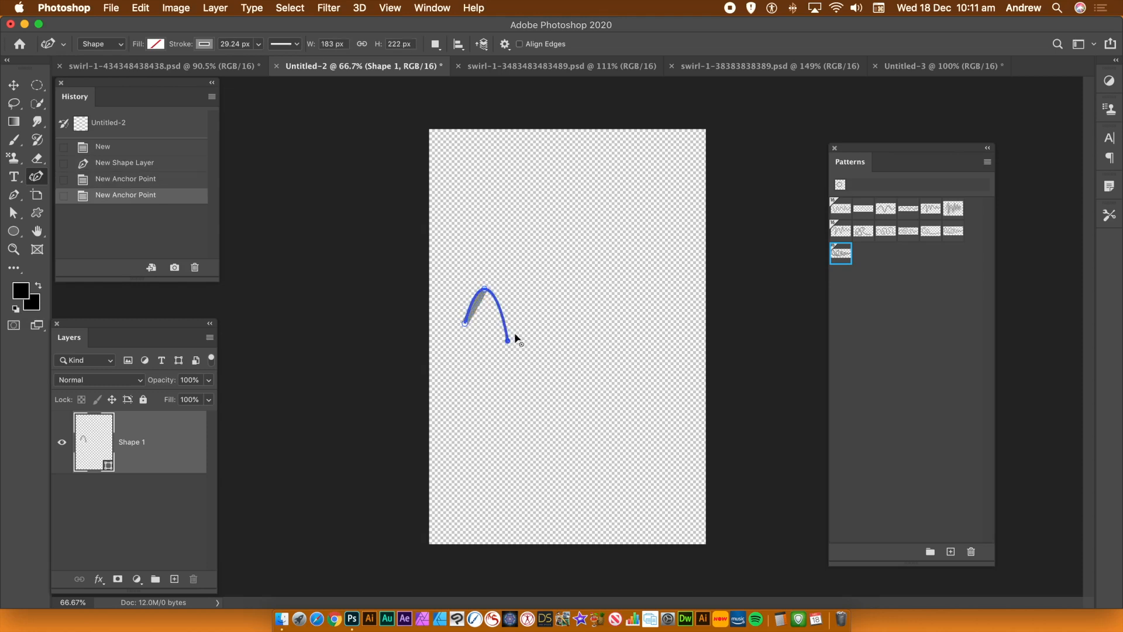
pyautogui.click(523, 291)
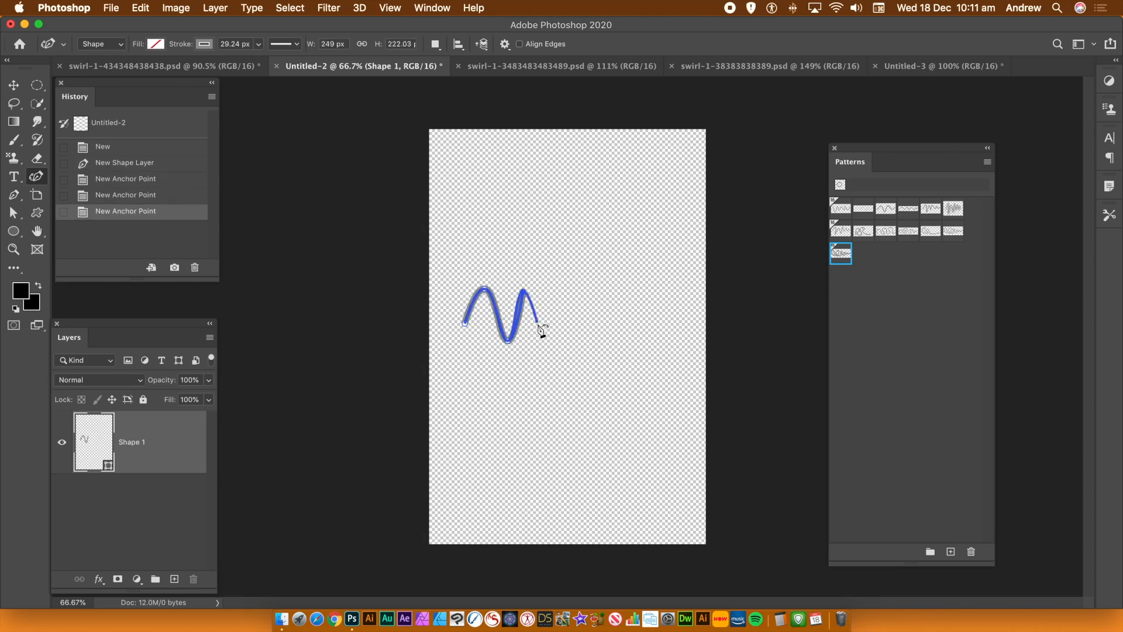
pyautogui.click(540, 326)
pyautogui.click(563, 285)
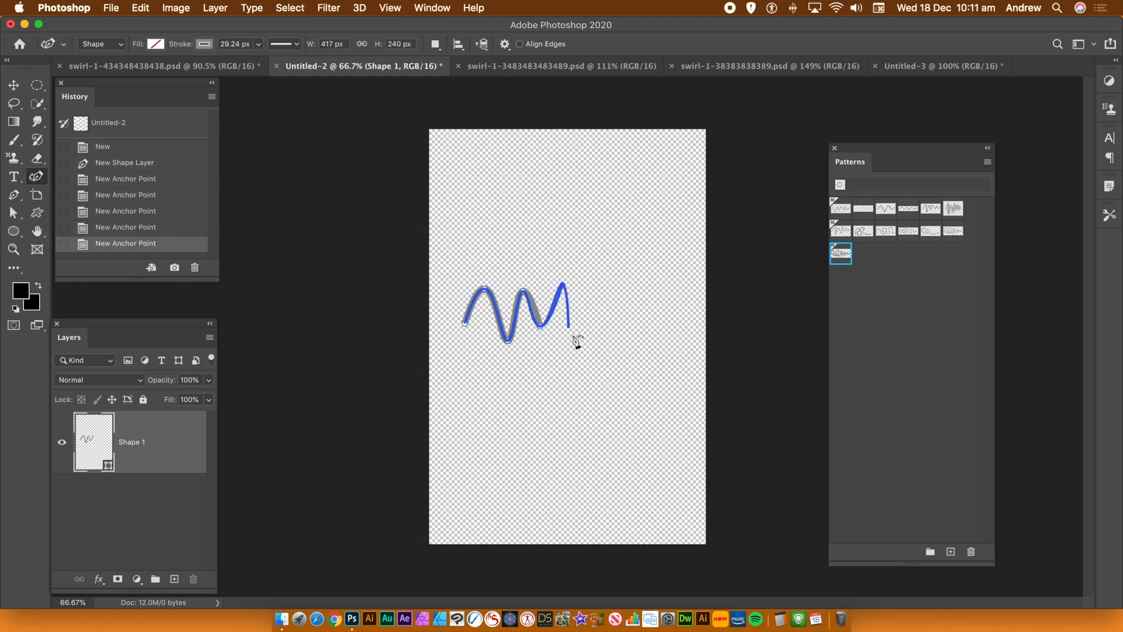
pyautogui.click(577, 341)
pyautogui.click(605, 293)
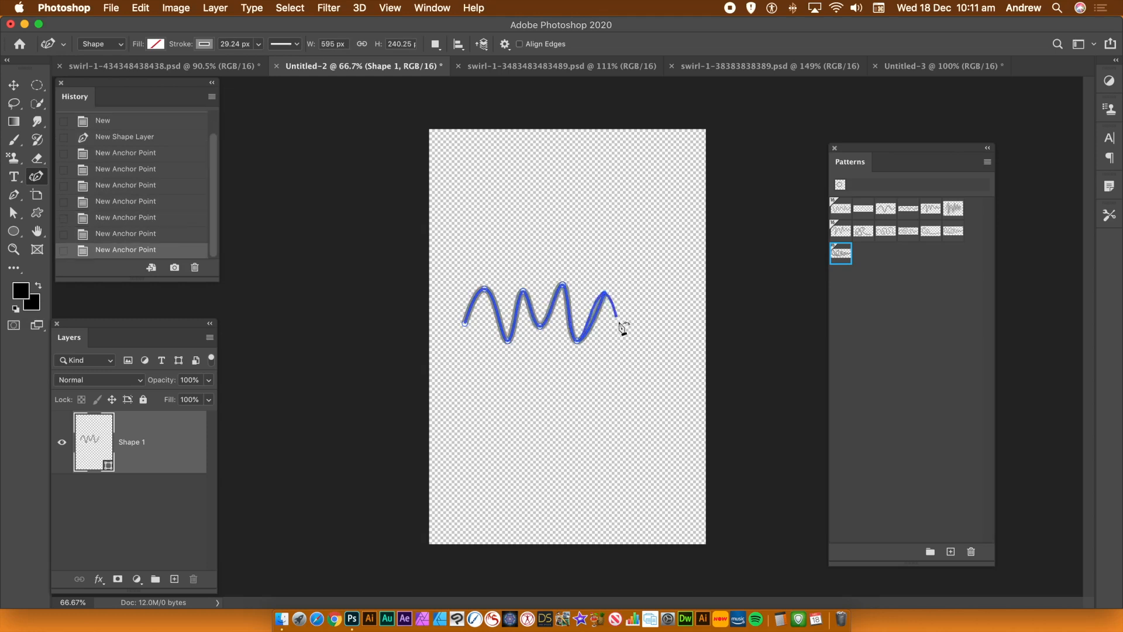
pyautogui.click(620, 325)
pyautogui.click(656, 293)
pyautogui.click(668, 331)
pyautogui.click(684, 306)
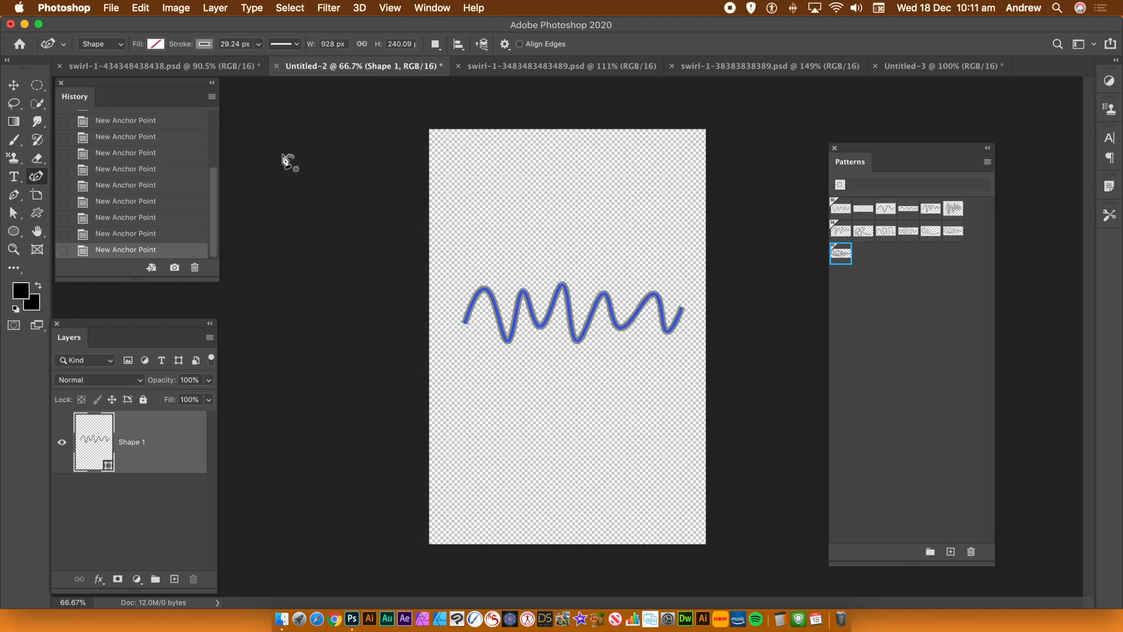
# Duplicate the wavy line just below the original, rotating the copy about -179° and scaling it to about 92% width and 42% height.
pyautogui.click(13, 87)
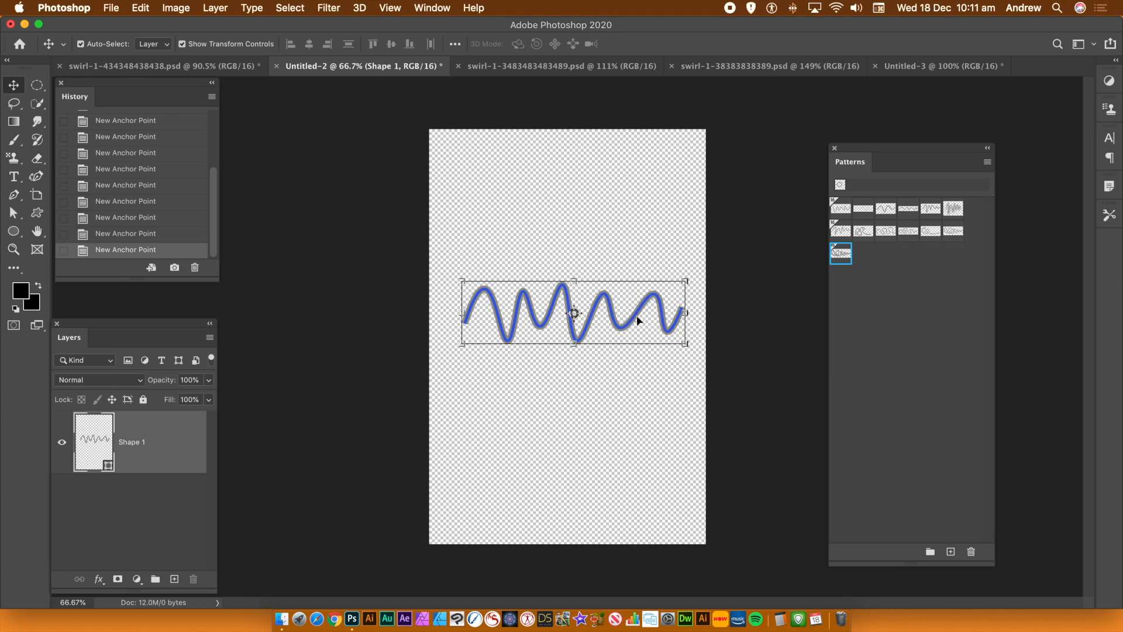
pyautogui.moveTo(639, 316); pyautogui.dragTo(623, 347)
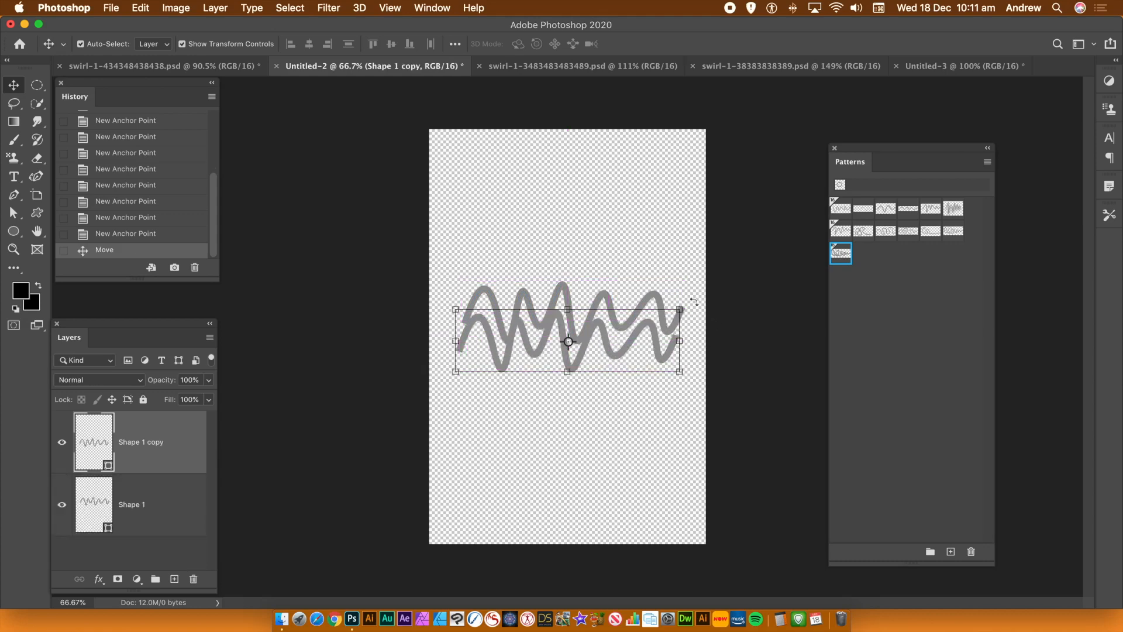
pyautogui.moveTo(689, 300); pyautogui.dragTo(476, 371)
pyautogui.moveTo(606, 354)
pyautogui.mouseDown()
pyautogui.moveTo(620, 369)
pyautogui.moveTo(624, 357)
pyautogui.mouseUp()
pyautogui.moveTo(687, 379); pyautogui.dragTo(683, 345)
pyautogui.moveTo(574, 376); pyautogui.dragTo(616, 338)
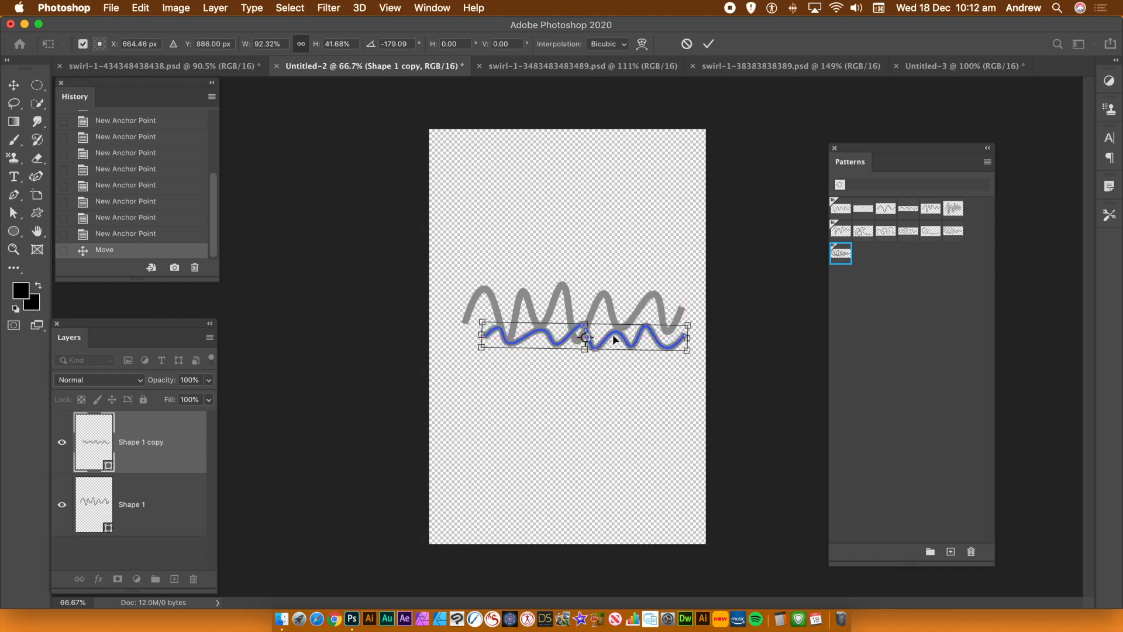
pyautogui.press('Return')
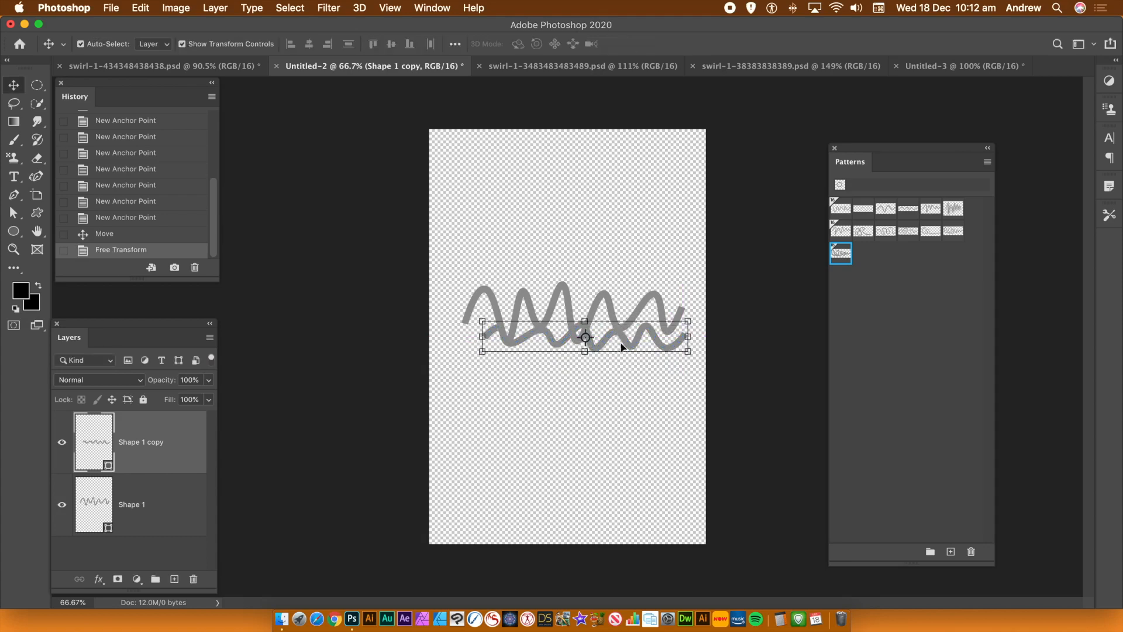
# Convert the Shape 1 copy layer to a smart object and apply a Gaussian Blur with a 16.2-pixel radius.
pyautogui.click(337, 9)
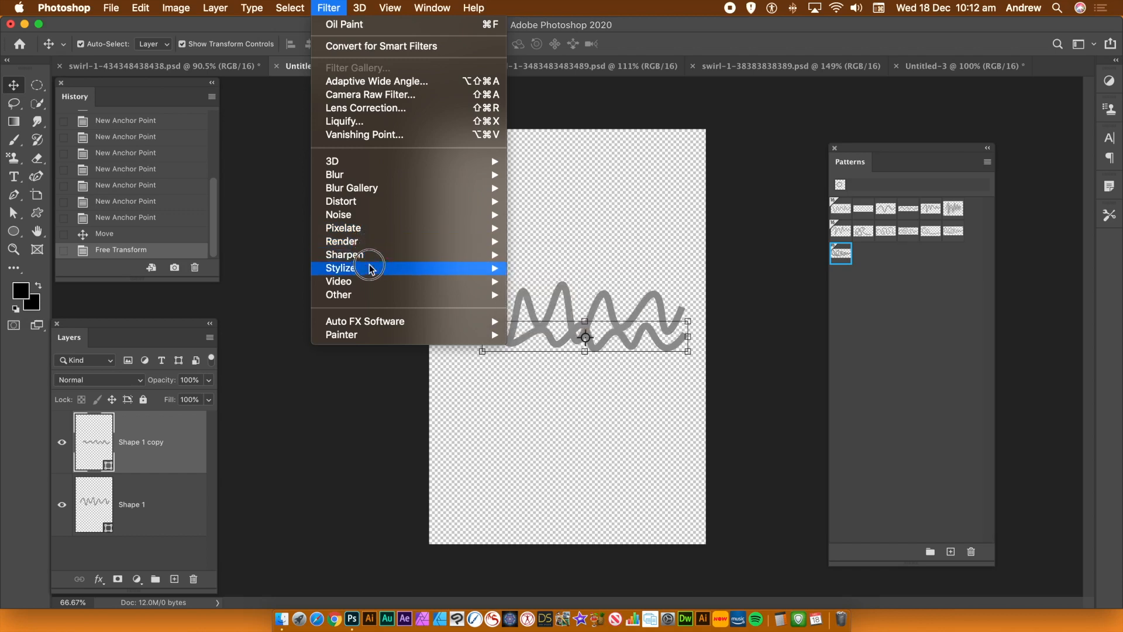
pyautogui.moveTo(370, 276)
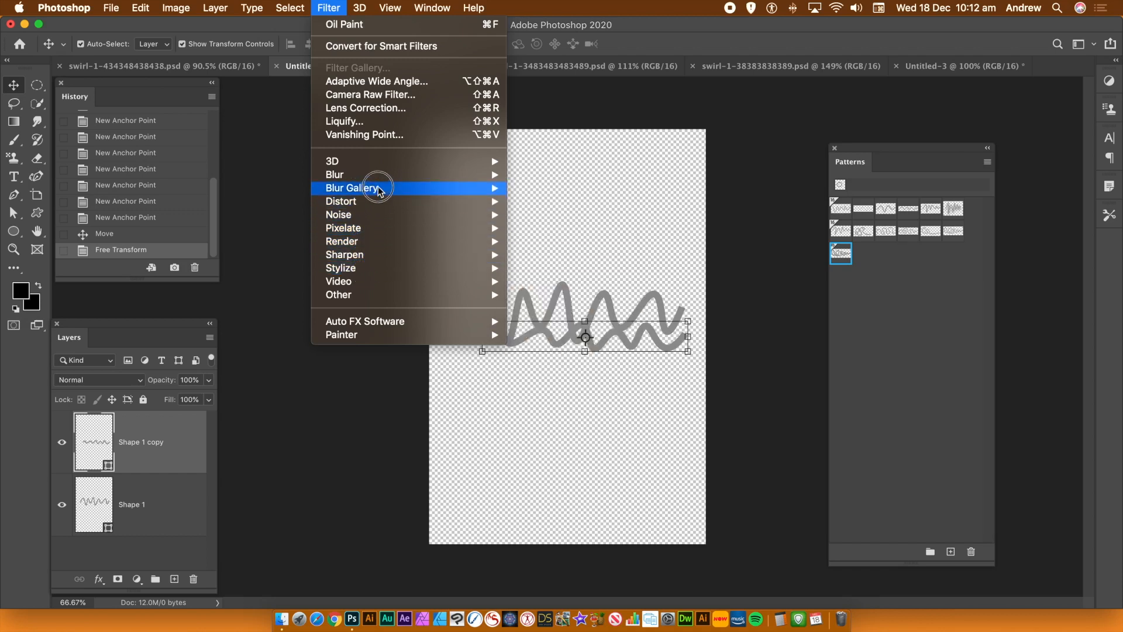
pyautogui.moveTo(368, 173)
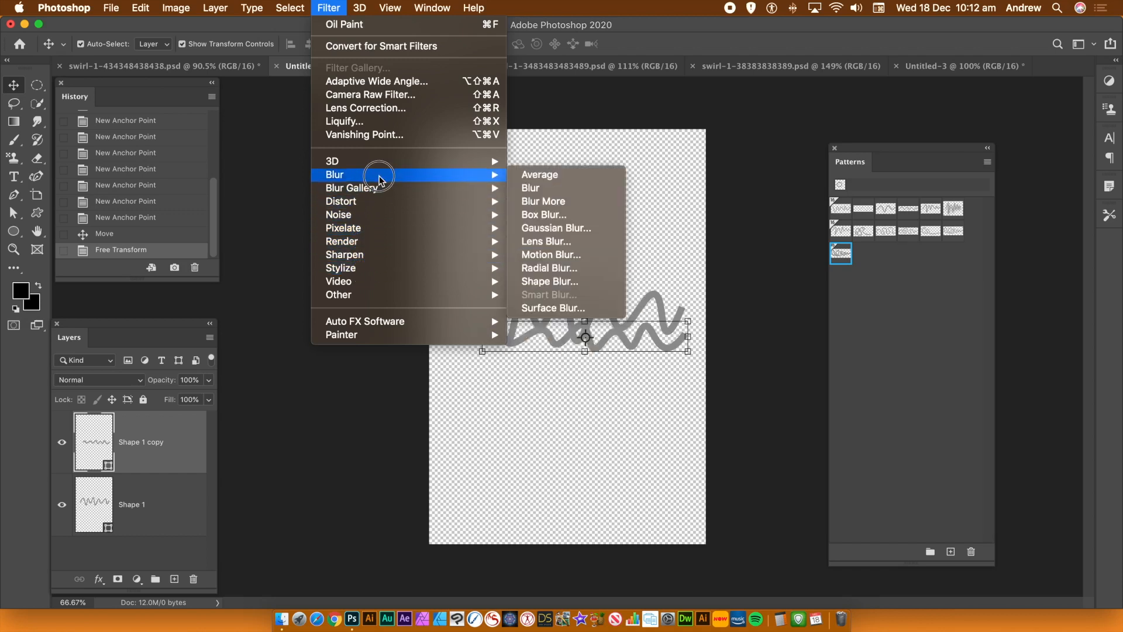
pyautogui.click(547, 231)
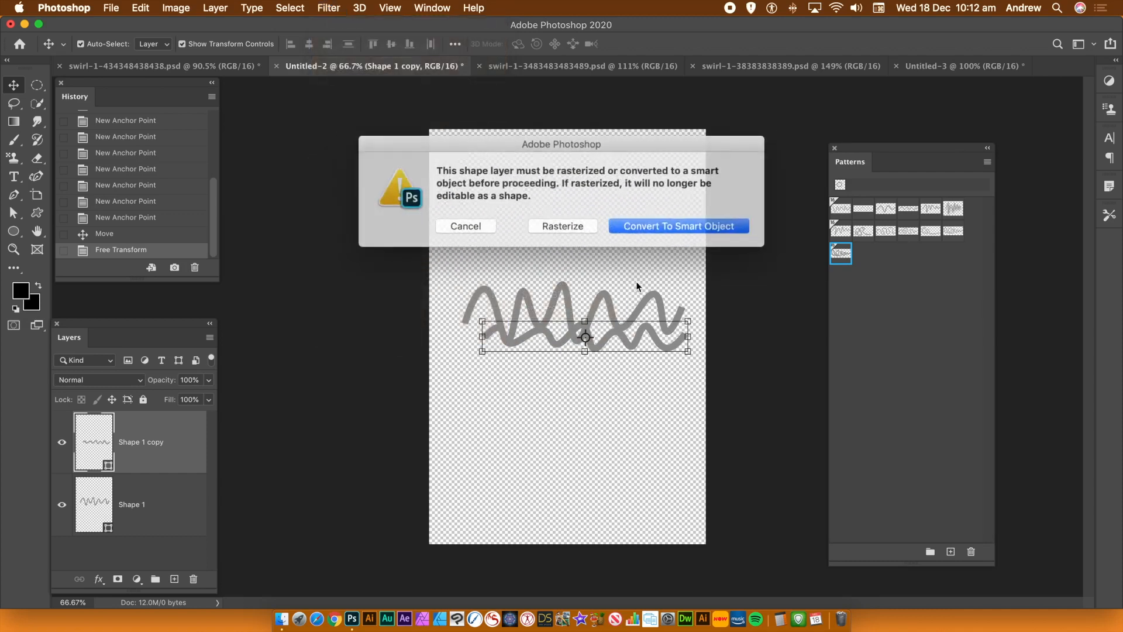
pyautogui.click(678, 225)
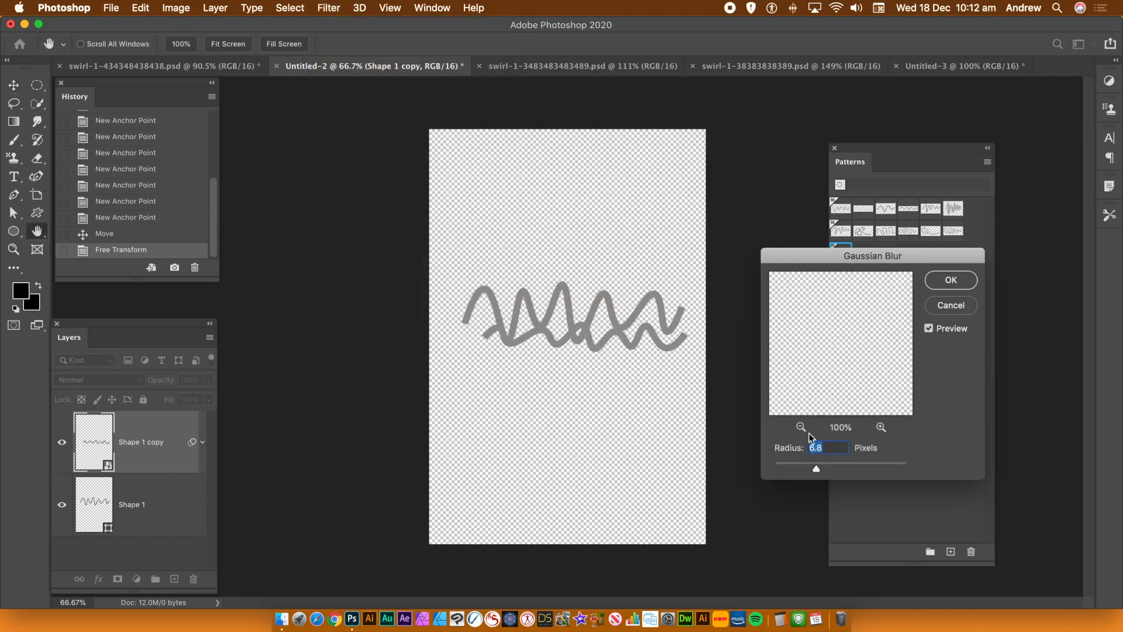
pyautogui.click(827, 468)
pyautogui.moveTo(830, 469); pyautogui.dragTo(838, 471)
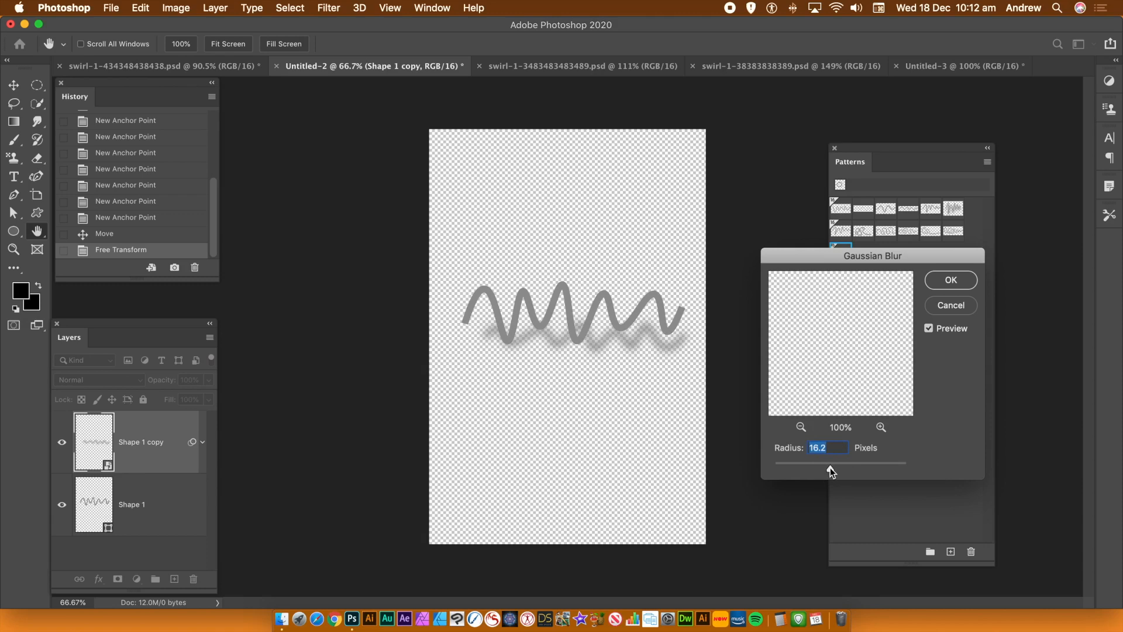
pyautogui.click(955, 284)
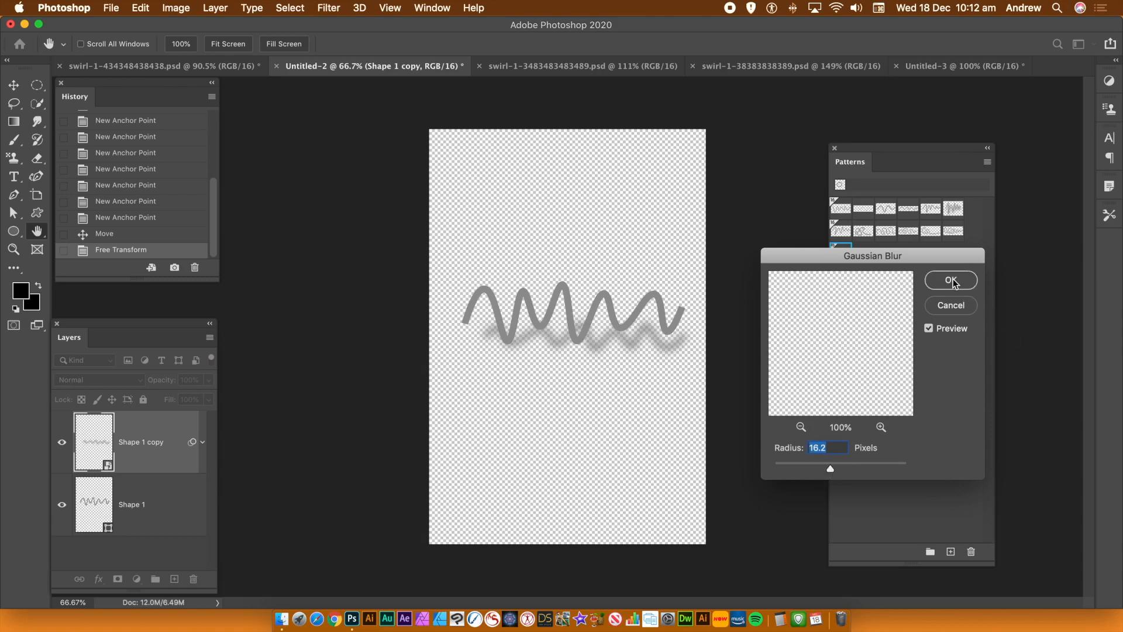
pyautogui.click(544, 246)
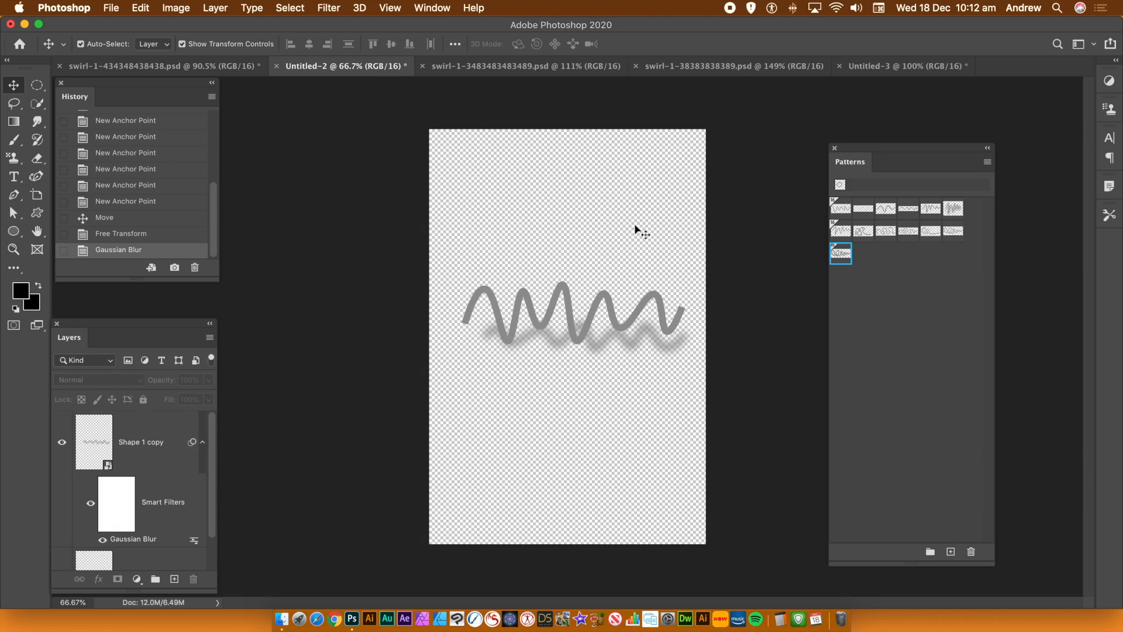
# Select a rectangular area around both wavy lines and define it as a new pattern with the suggested name.
pyautogui.click(37, 89)
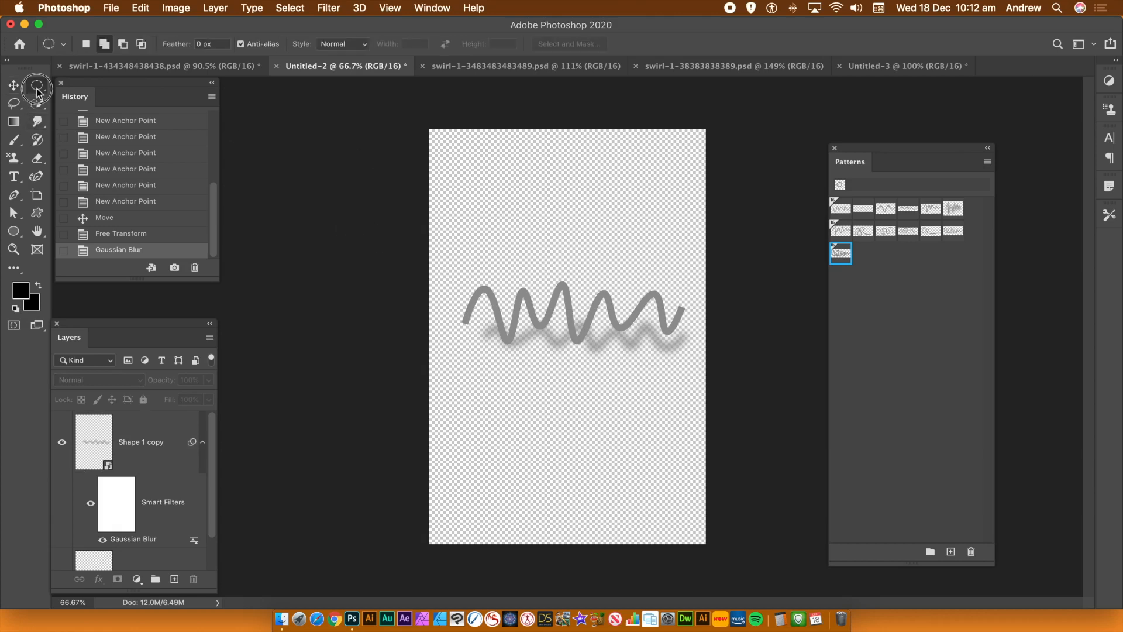
pyautogui.moveTo(37, 92); pyautogui.dragTo(79, 87)
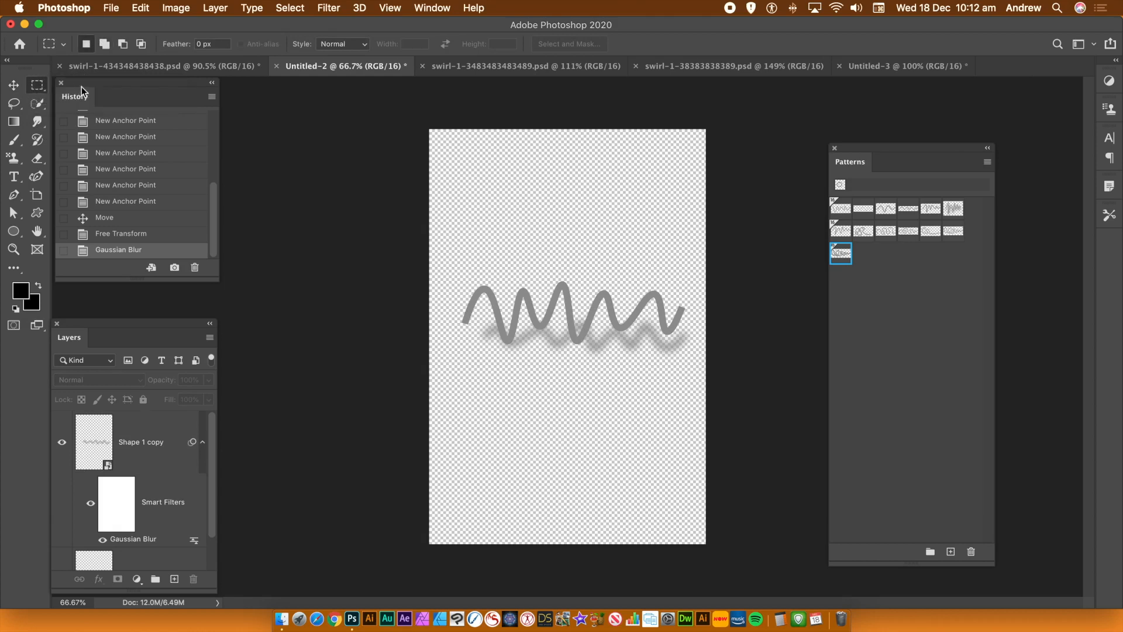
pyautogui.moveTo(441, 278); pyautogui.dragTo(701, 368)
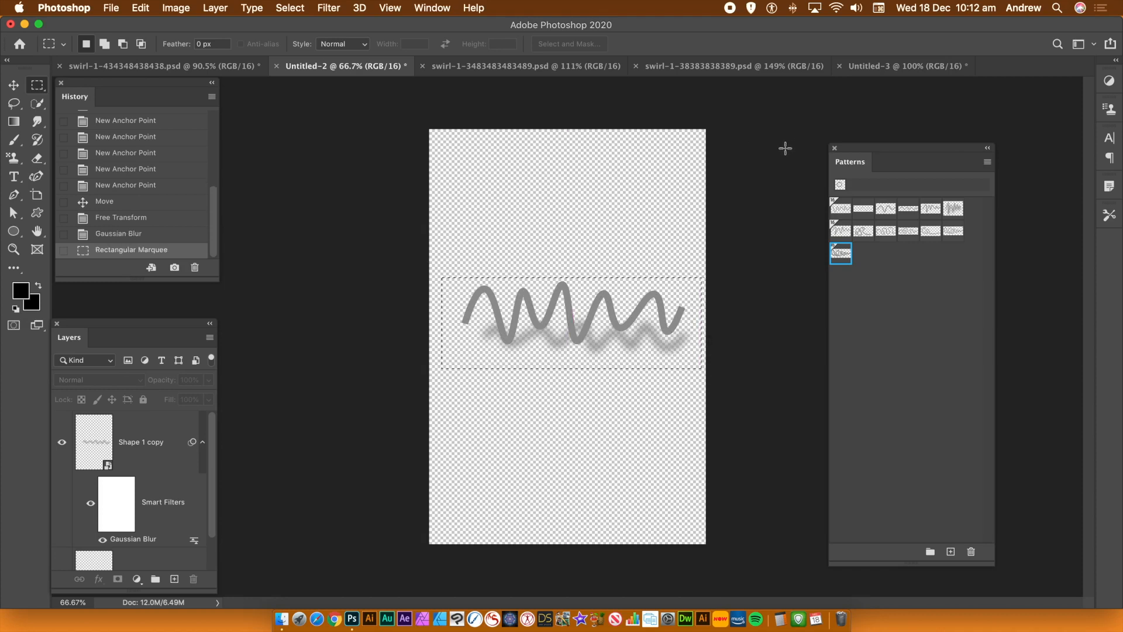
pyautogui.click(141, 7)
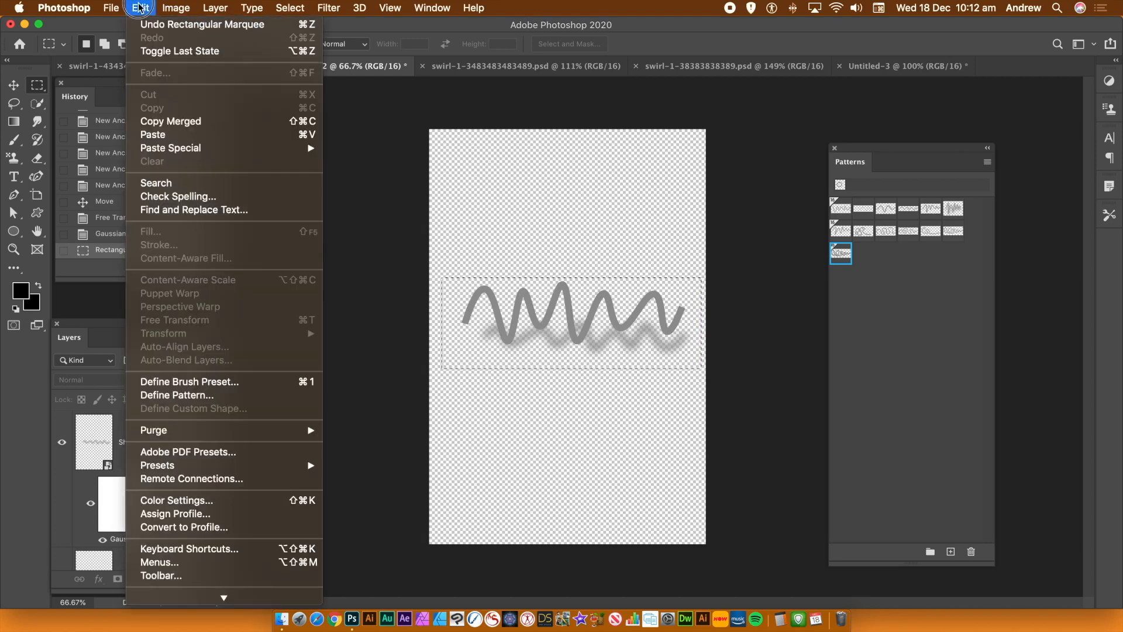
pyautogui.click(173, 396)
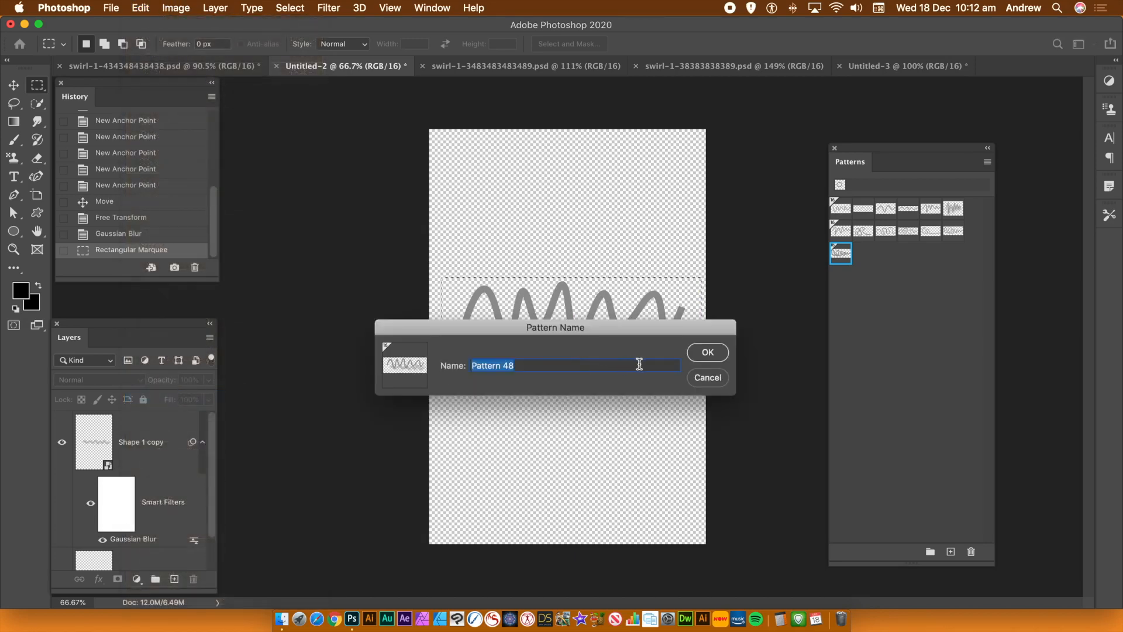
pyautogui.click(709, 350)
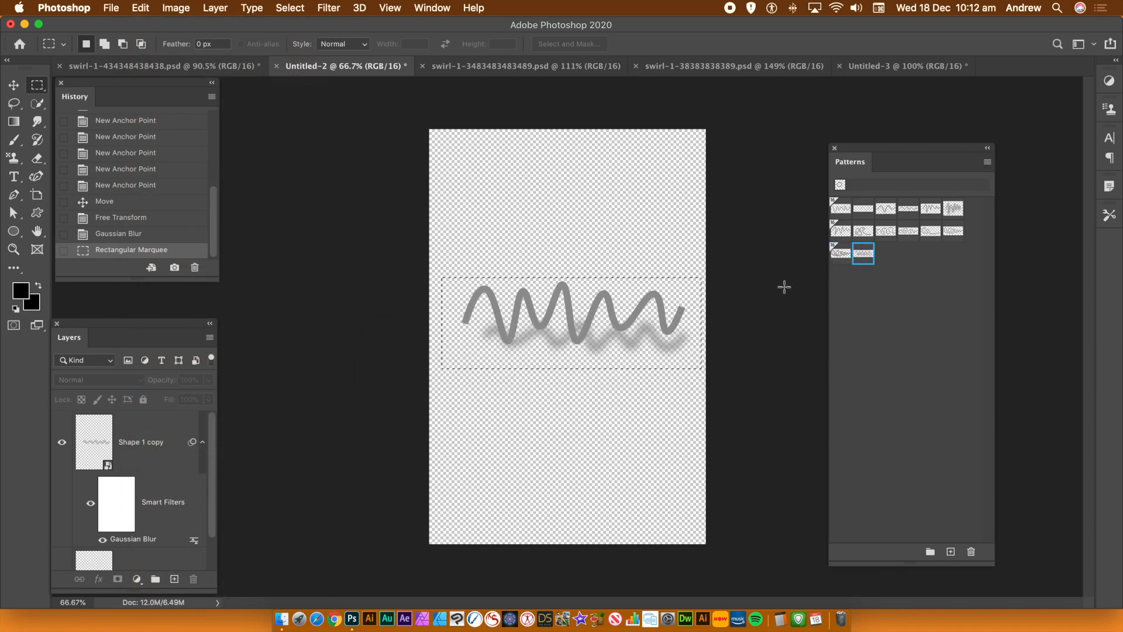
# Review the artworks swirl-1-3483483483489.psd, swirl-1-38383838389.psd and Untitled-3.
pyautogui.click(555, 66)
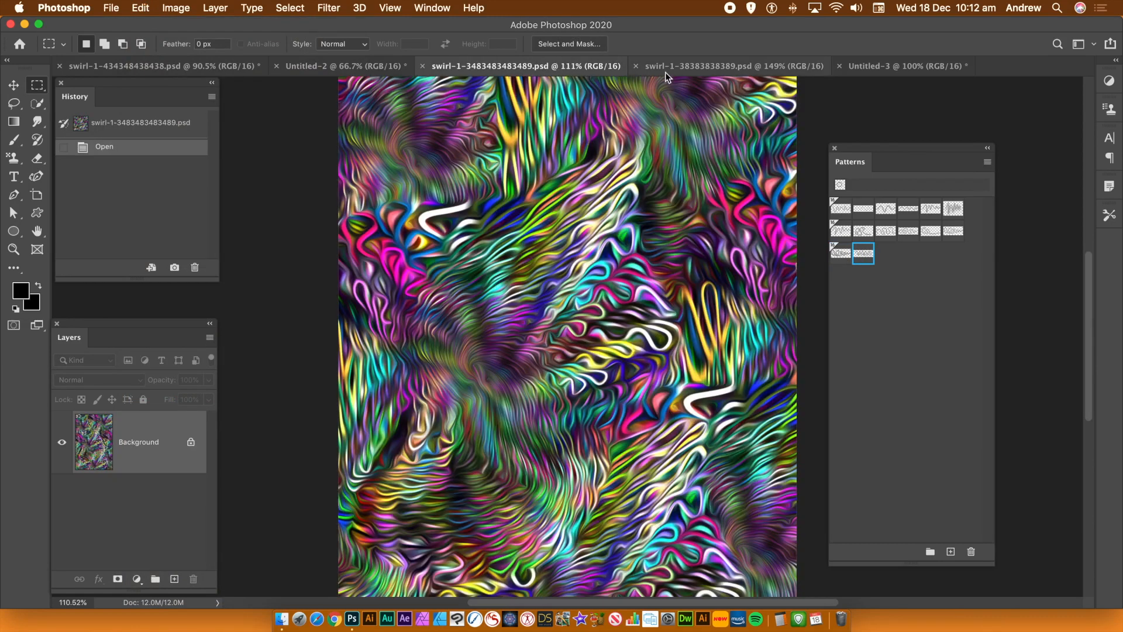
pyautogui.click(696, 67)
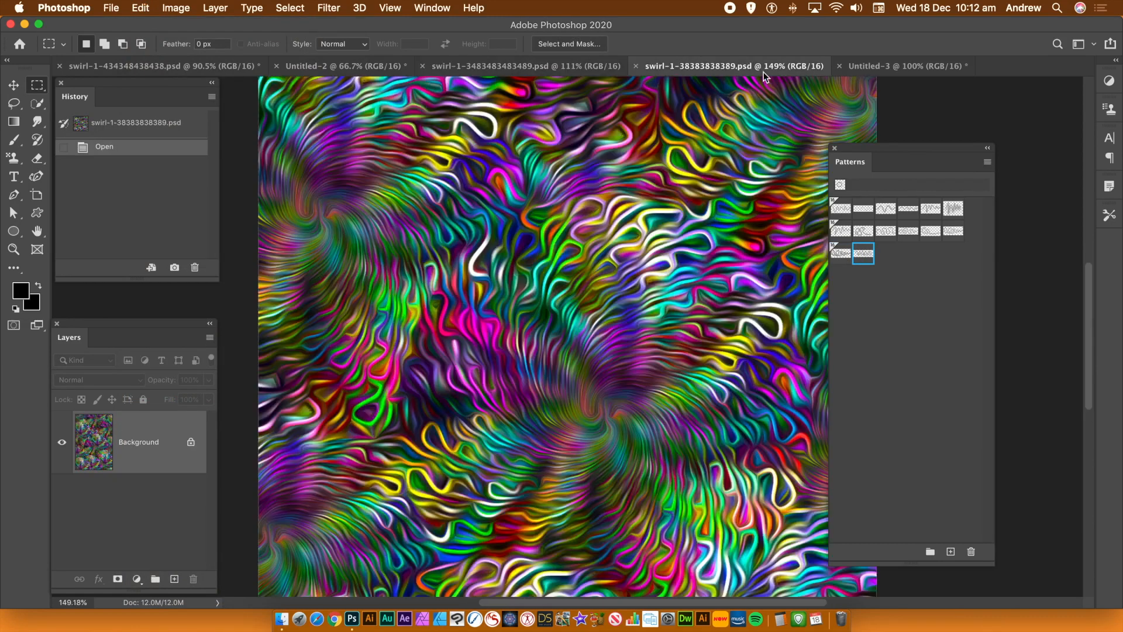
pyautogui.click(869, 65)
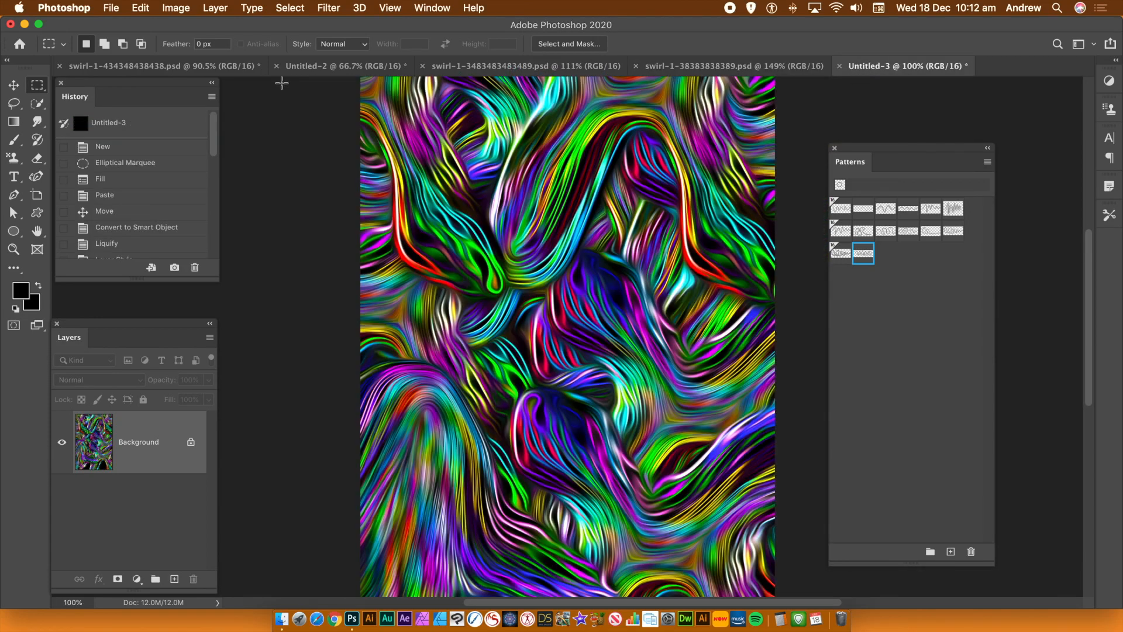
# Create a new 10 x 15 cm document at 300 ppi in 16-bit RGB with a black background.
pyautogui.click(111, 8)
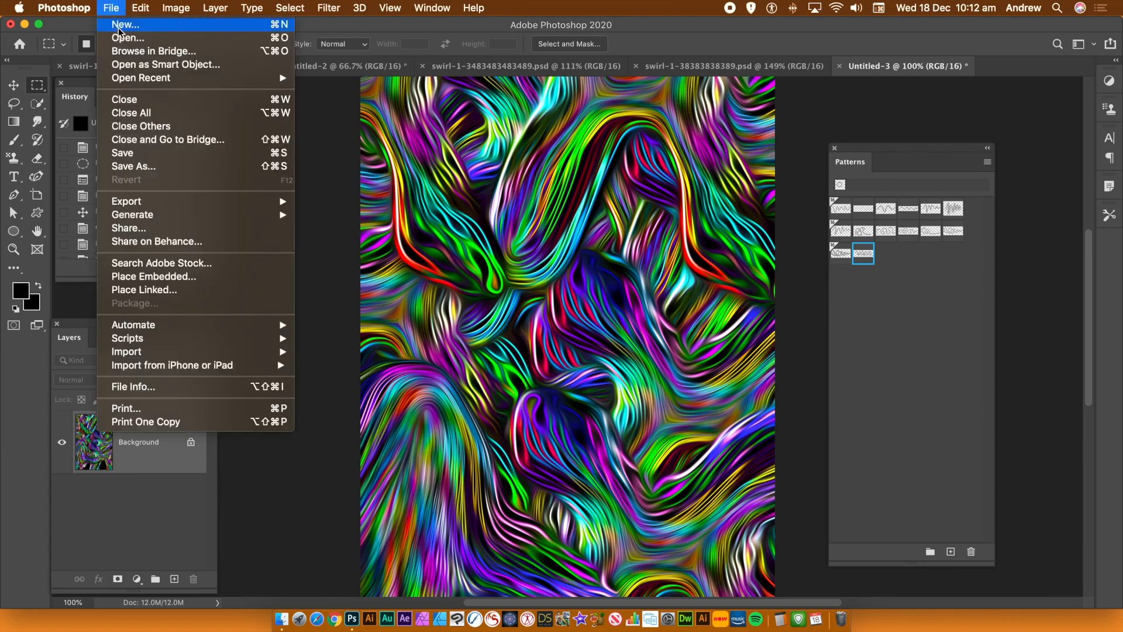
pyautogui.click(119, 26)
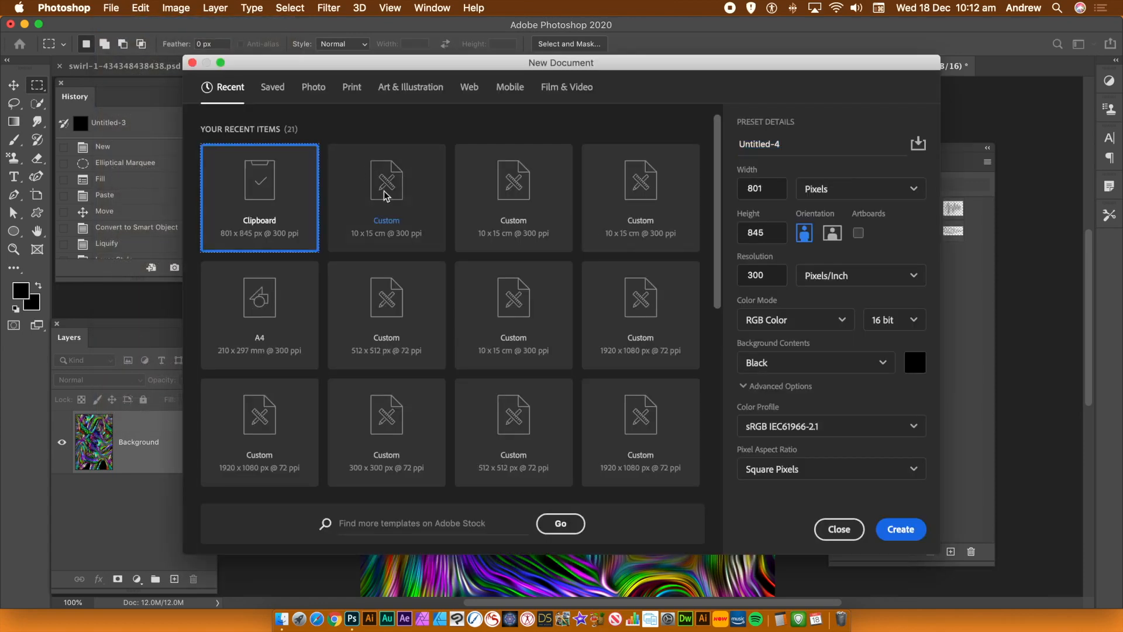
pyautogui.click(370, 193)
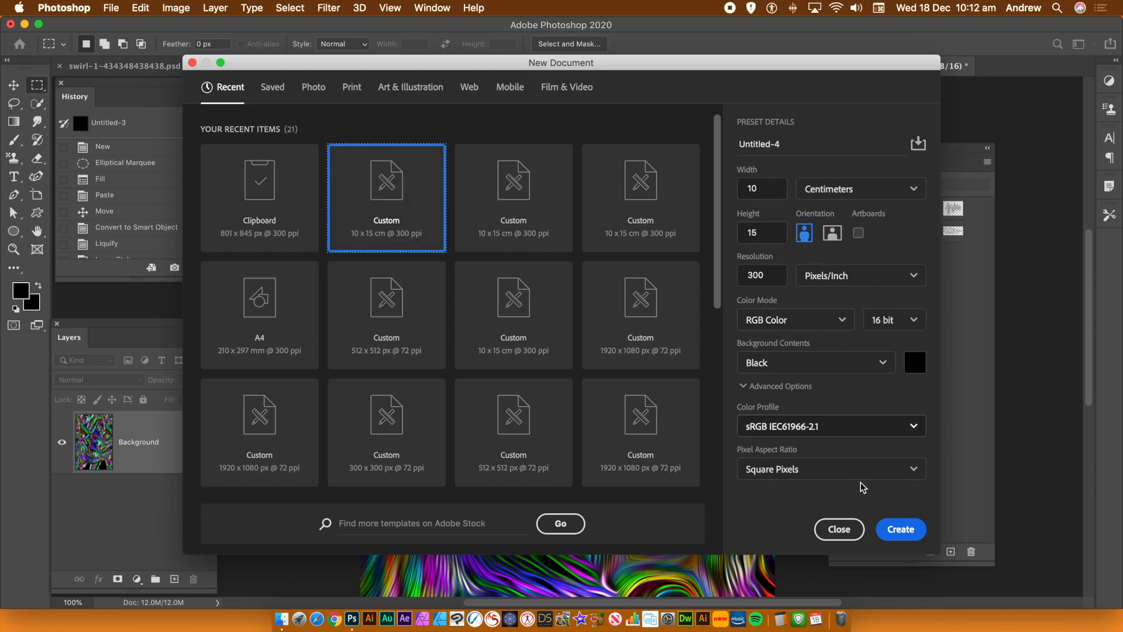
pyautogui.press('Return')
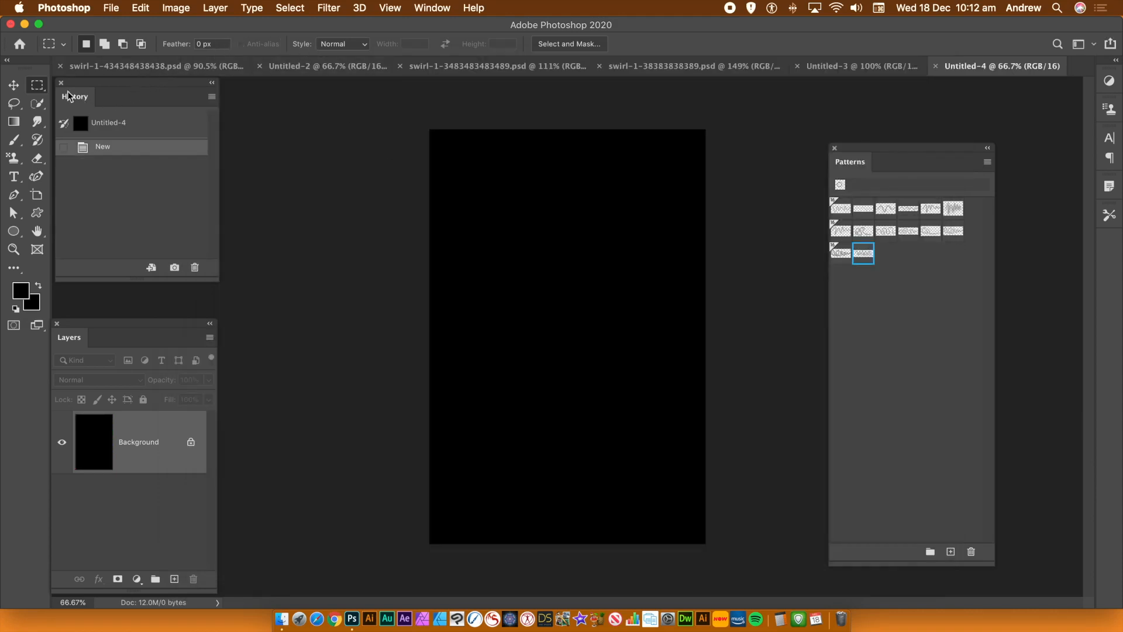
# Make a nearly circular elliptical selection in the upper part of the canvas, spanning most of its width.
pyautogui.click(33, 88)
pyautogui.moveTo(35, 89); pyautogui.dragTo(82, 99)
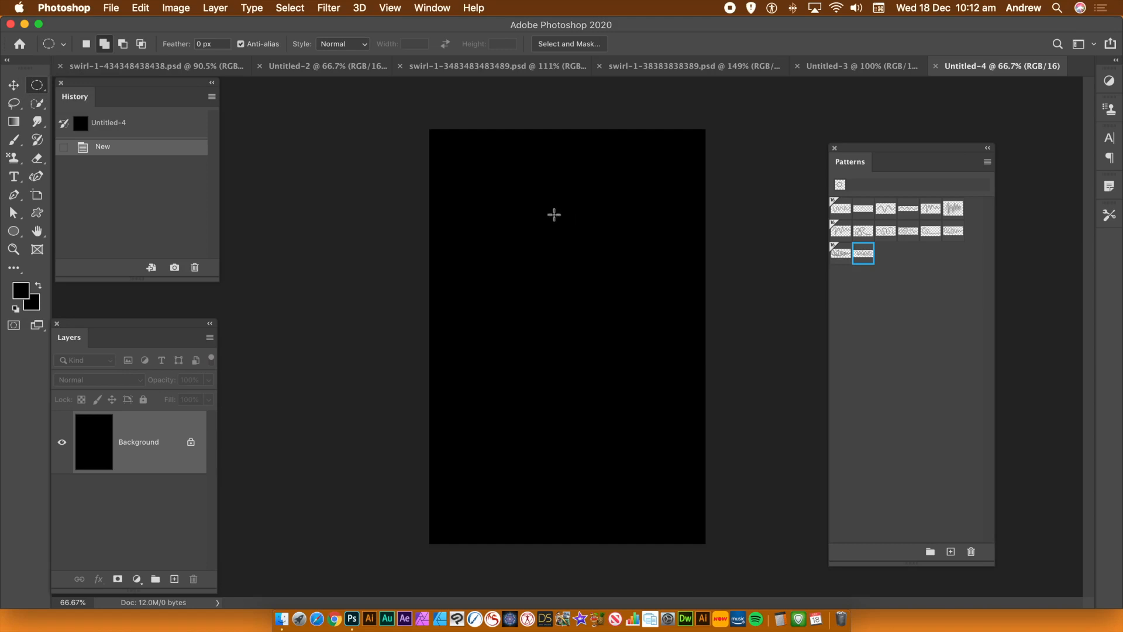
pyautogui.moveTo(455, 178); pyautogui.dragTo(684, 427)
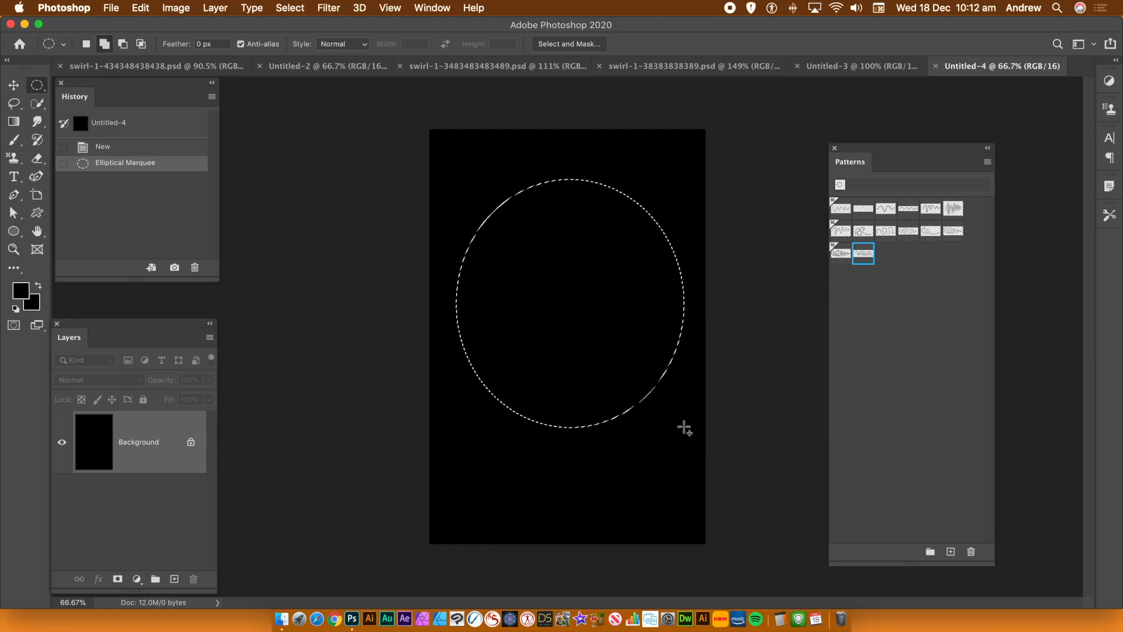
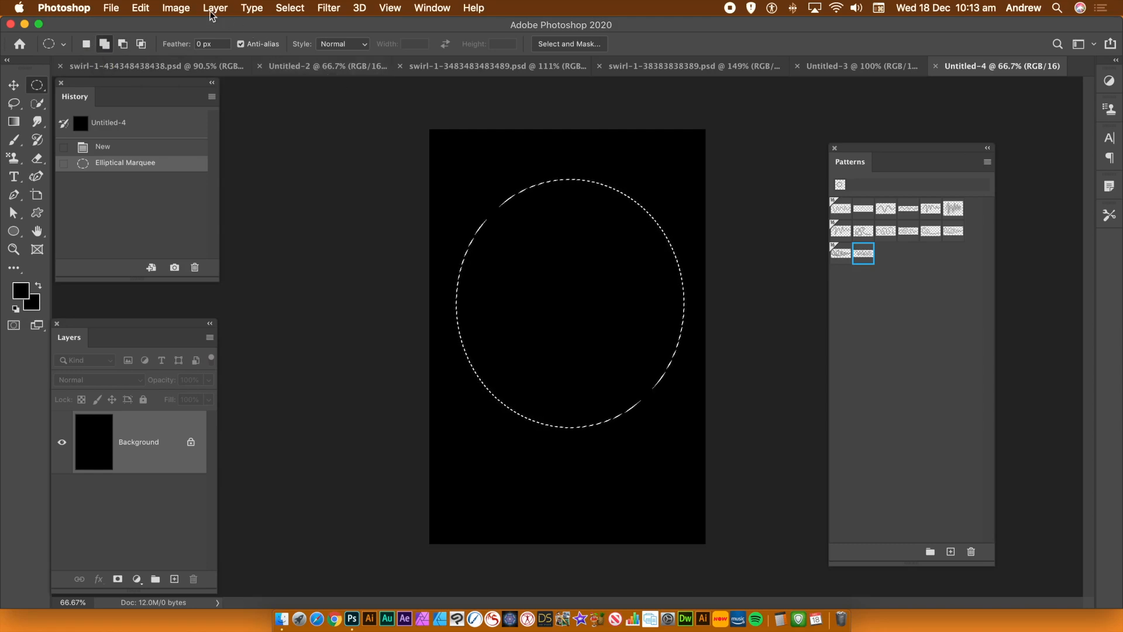
# Start filling the elliptical selection with the newest zigzag pattern, using the Symmetry Fill script in Normal mode at 100% opacity.
pyautogui.click(147, 9)
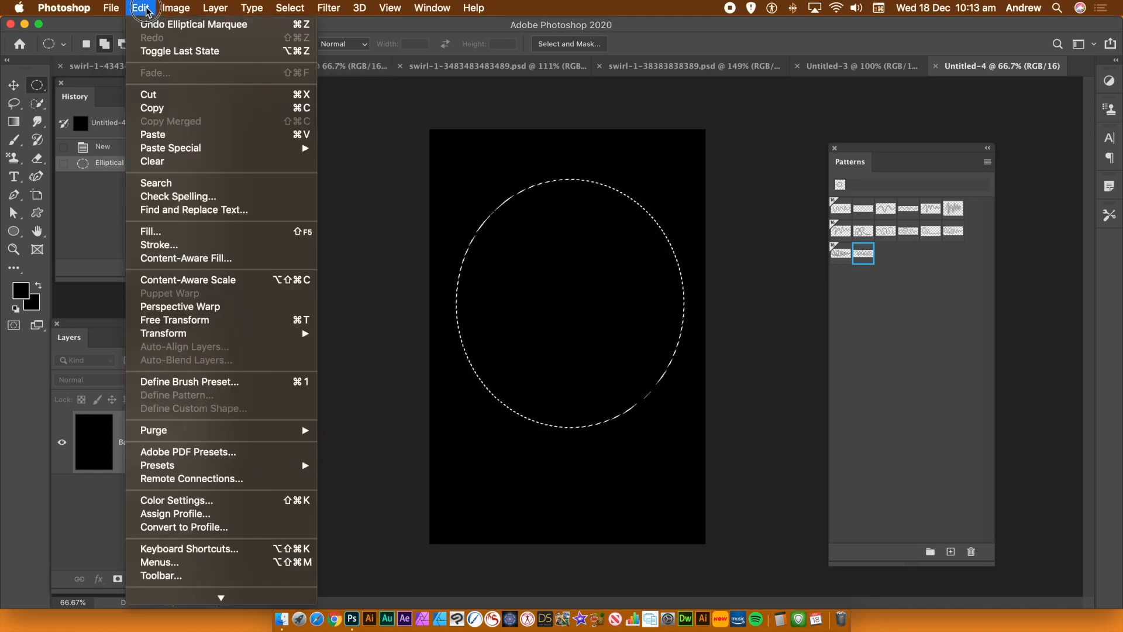
pyautogui.click(173, 234)
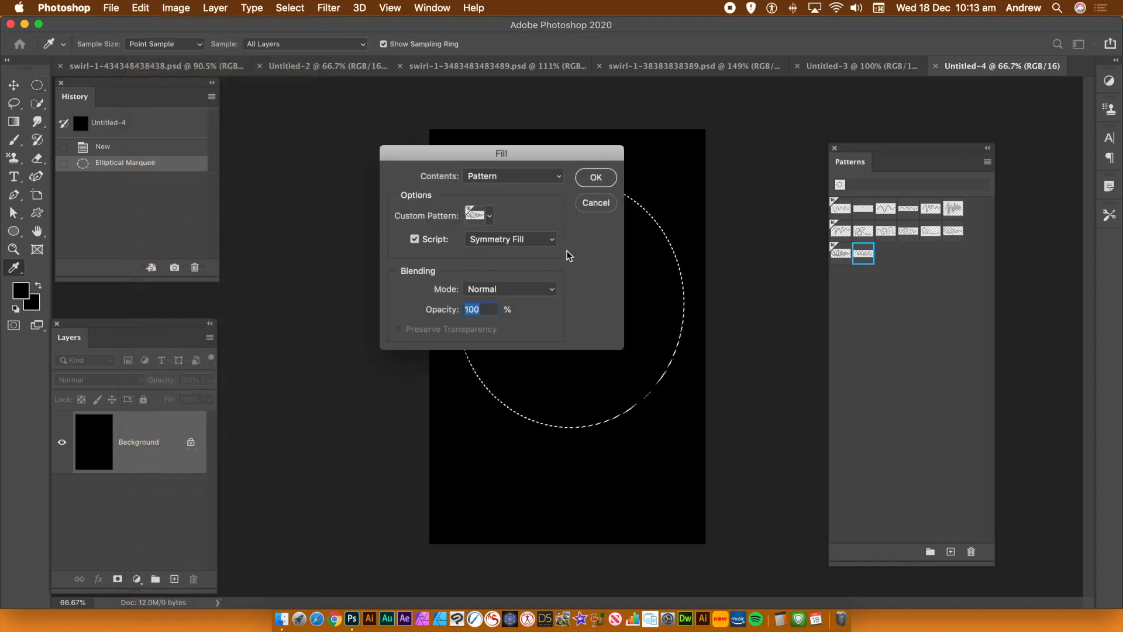
pyautogui.click(491, 217)
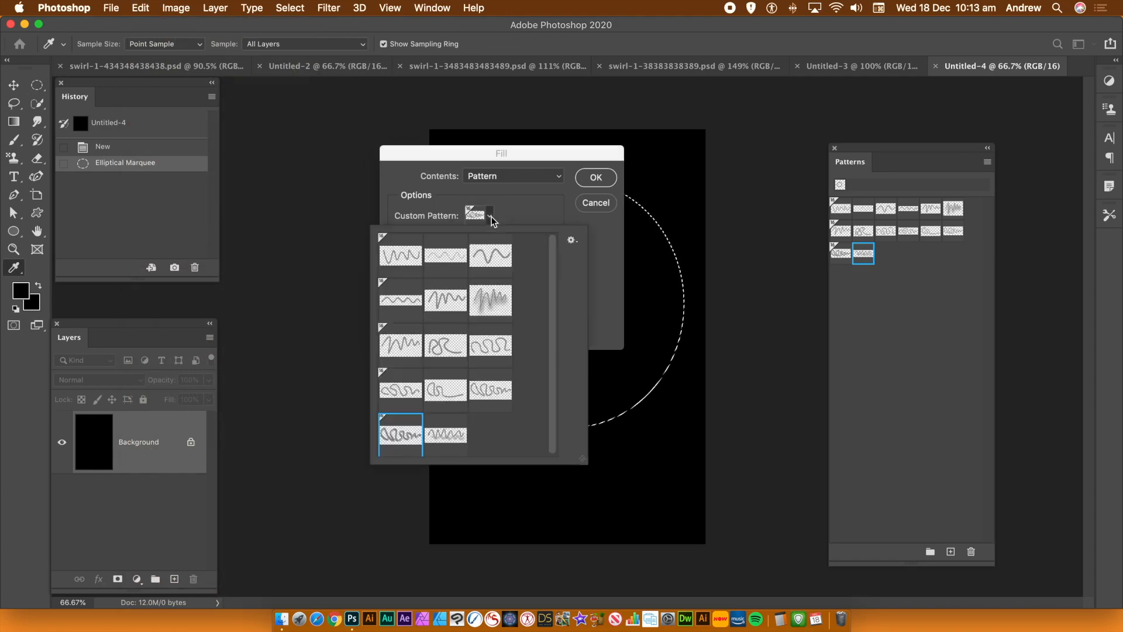
pyautogui.click(456, 433)
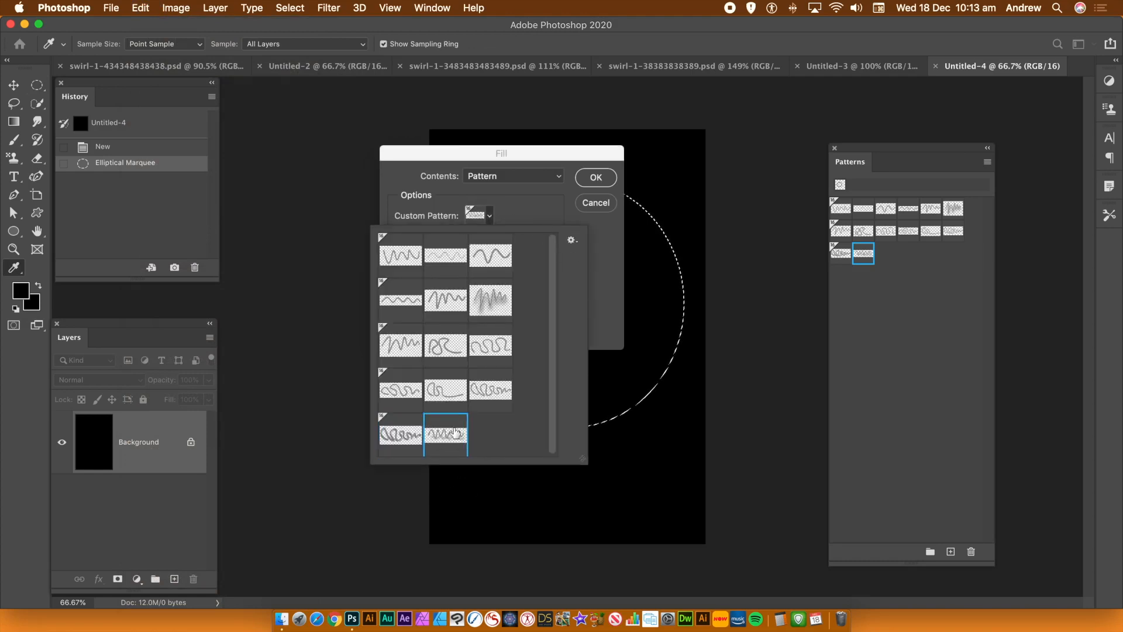
pyautogui.click(595, 314)
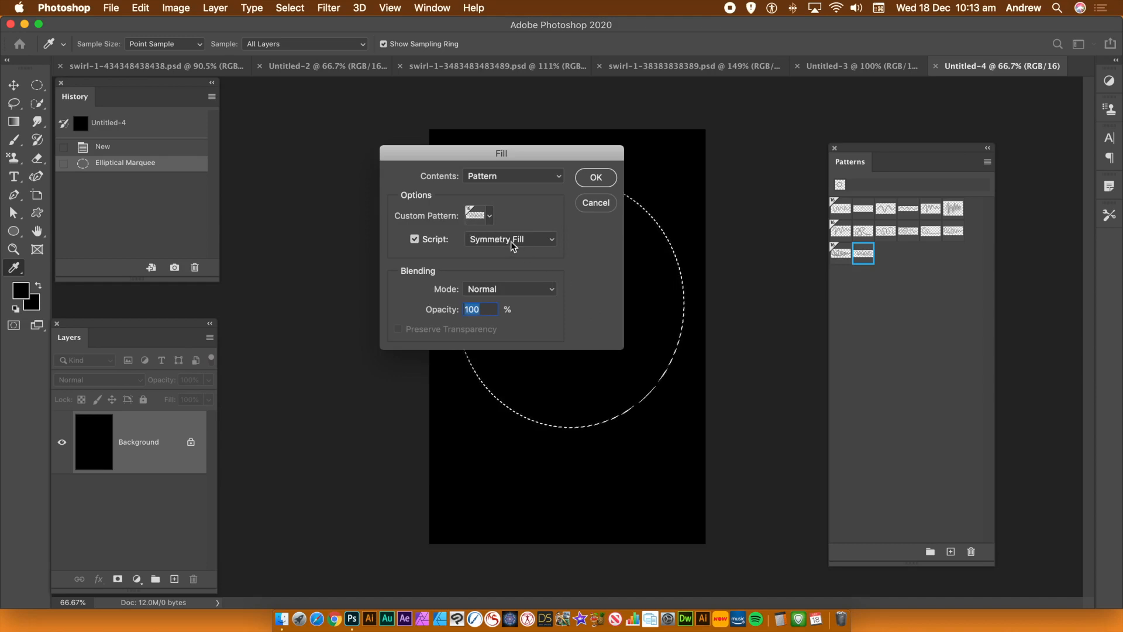
pyautogui.click(595, 178)
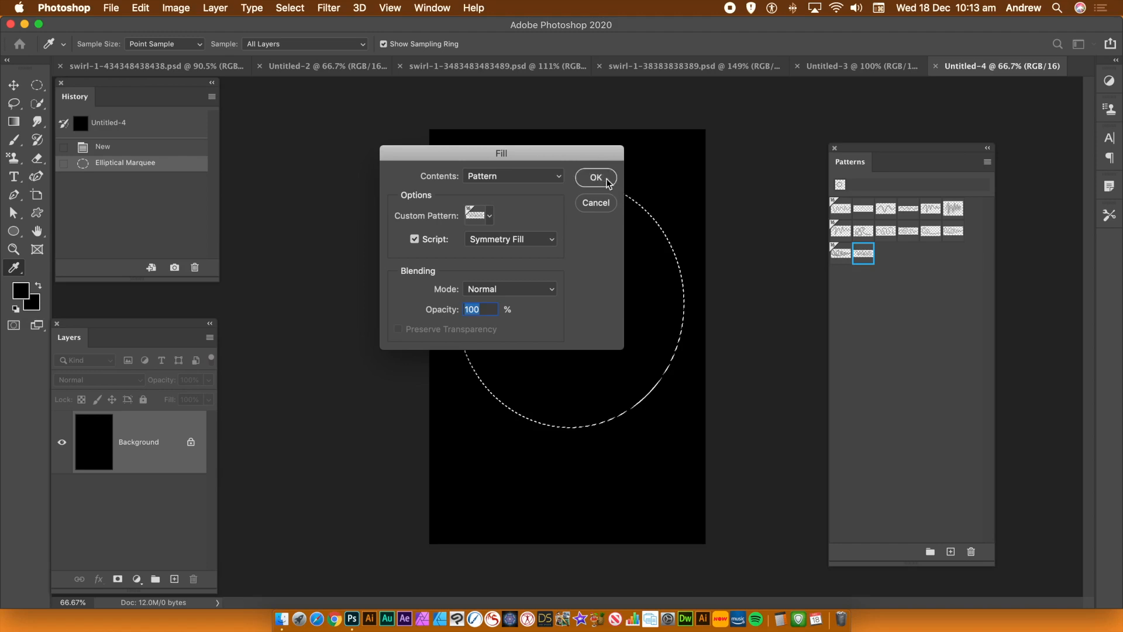
pyautogui.click(609, 183)
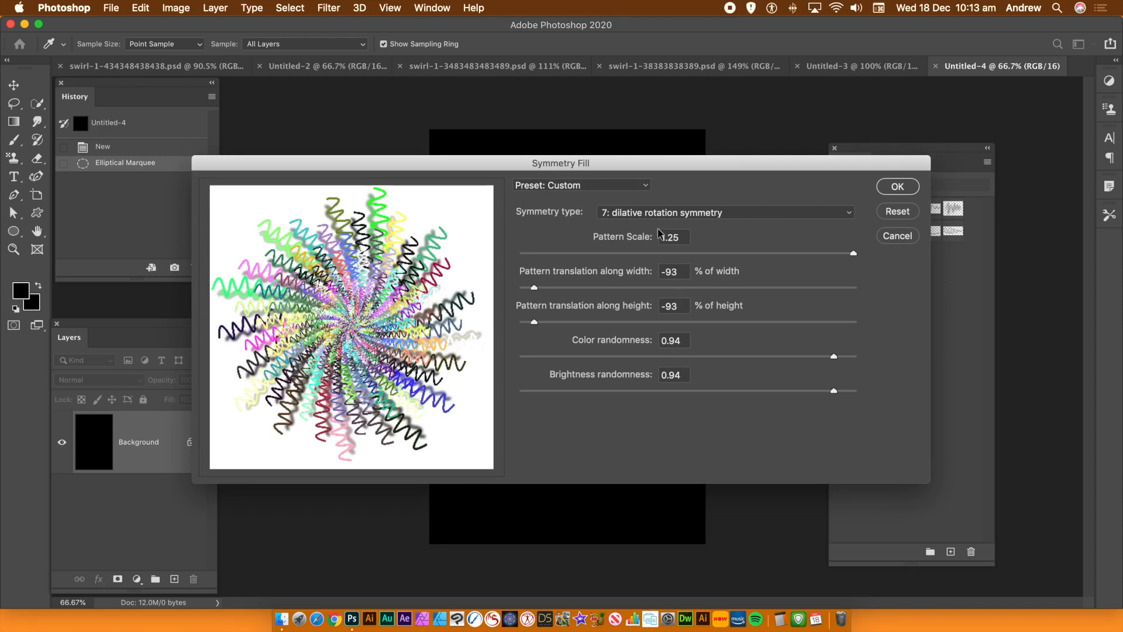
# Set the Symmetry Fill's pattern translation to -89% along the width and -93% along the height, and apply the fill.
pyautogui.moveTo(535, 287); pyautogui.dragTo(753, 287)
pyautogui.click(833, 322)
pyautogui.moveTo(839, 322); pyautogui.dragTo(623, 325)
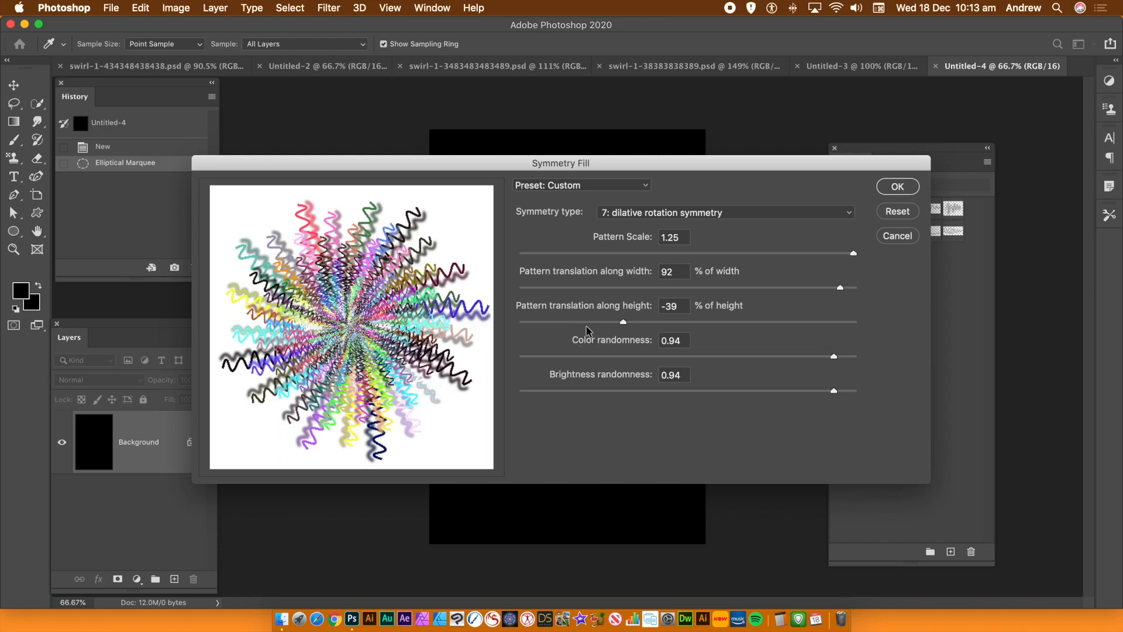
pyautogui.click(541, 323)
pyautogui.moveTo(542, 323); pyautogui.dragTo(534, 322)
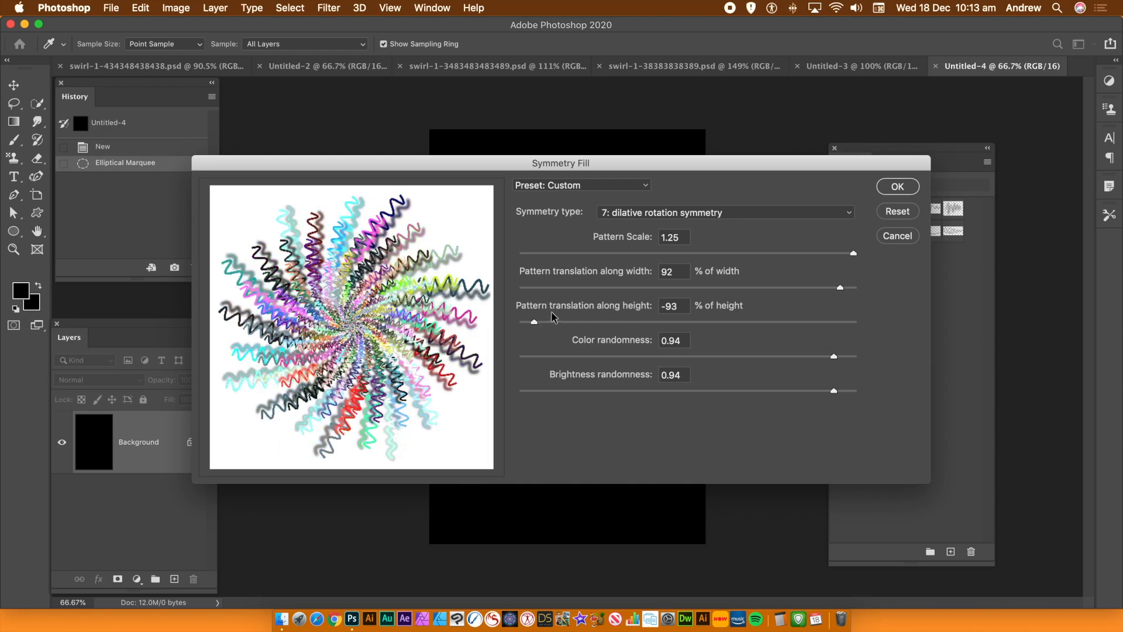
pyautogui.moveTo(553, 293); pyautogui.dragTo(543, 292)
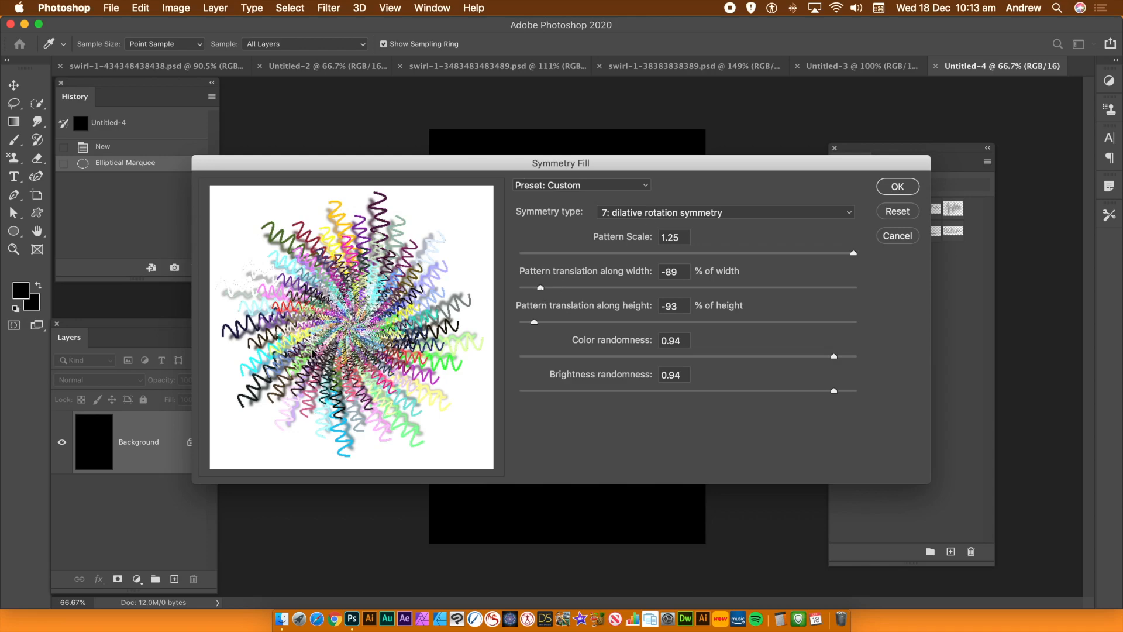
pyautogui.click(896, 186)
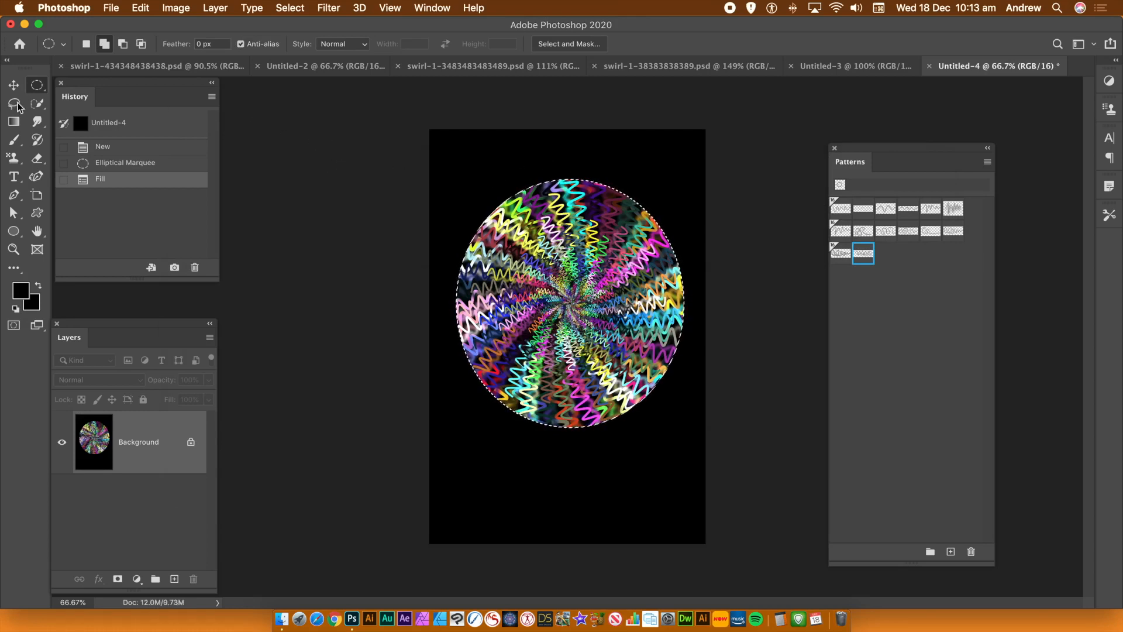
# Copy the selected patterned disc and paste it onto a new layer.
pyautogui.click(143, 7)
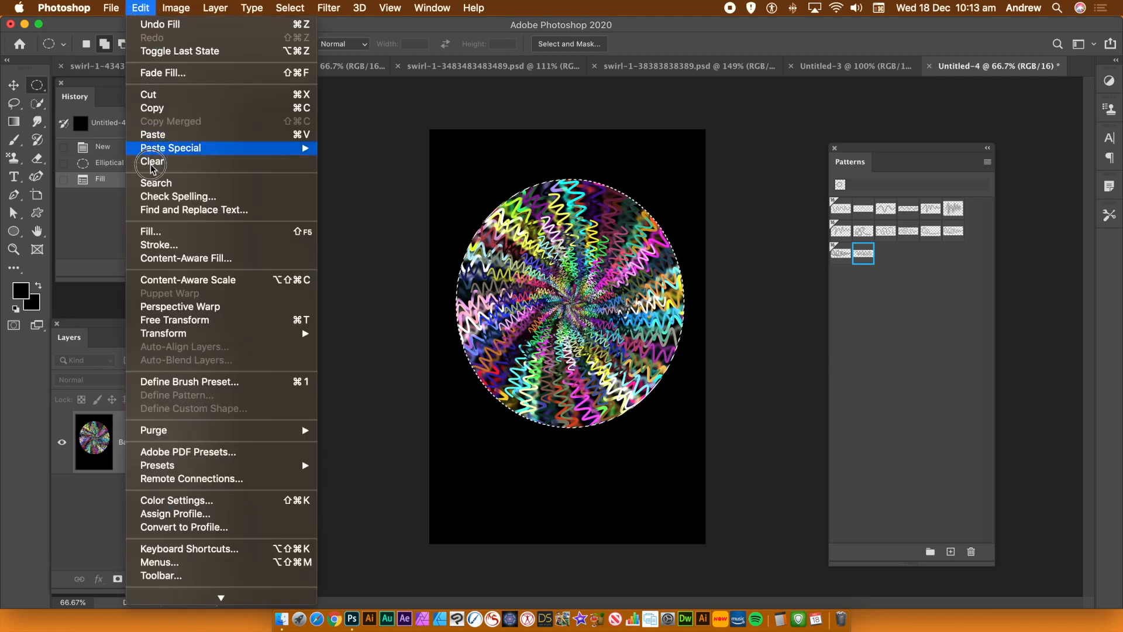
pyautogui.click(164, 108)
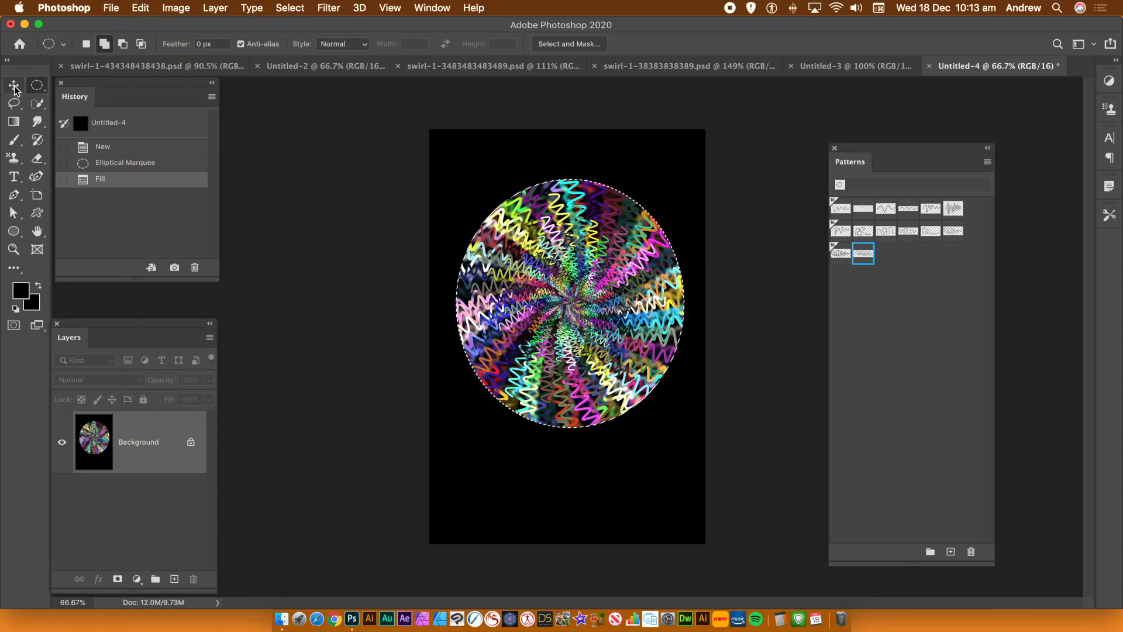
pyautogui.click(140, 7)
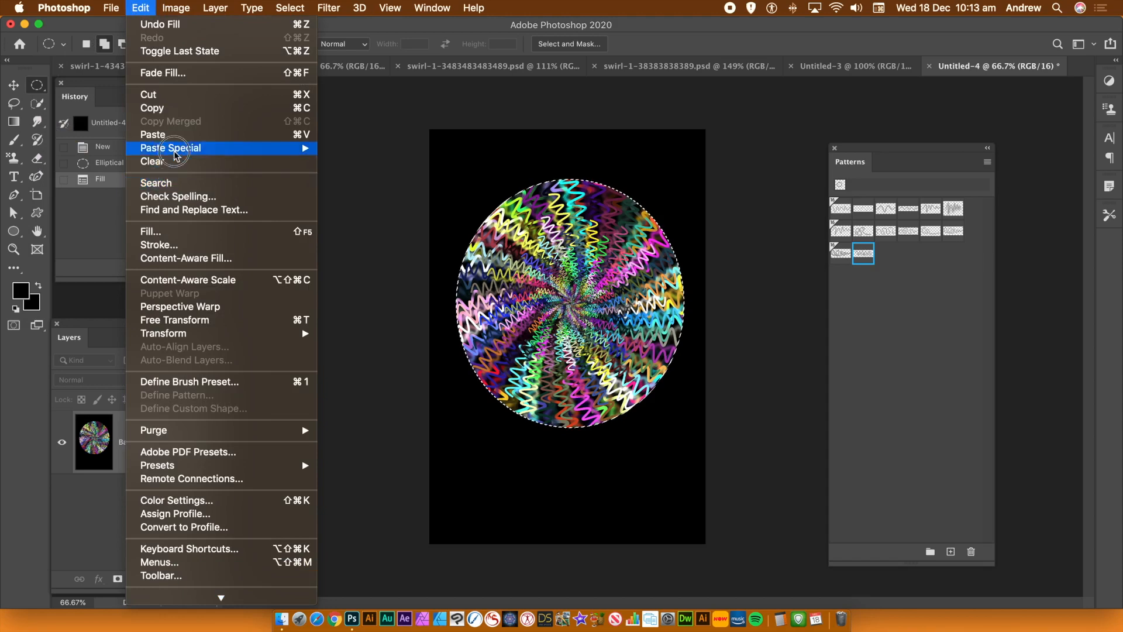
pyautogui.click(153, 135)
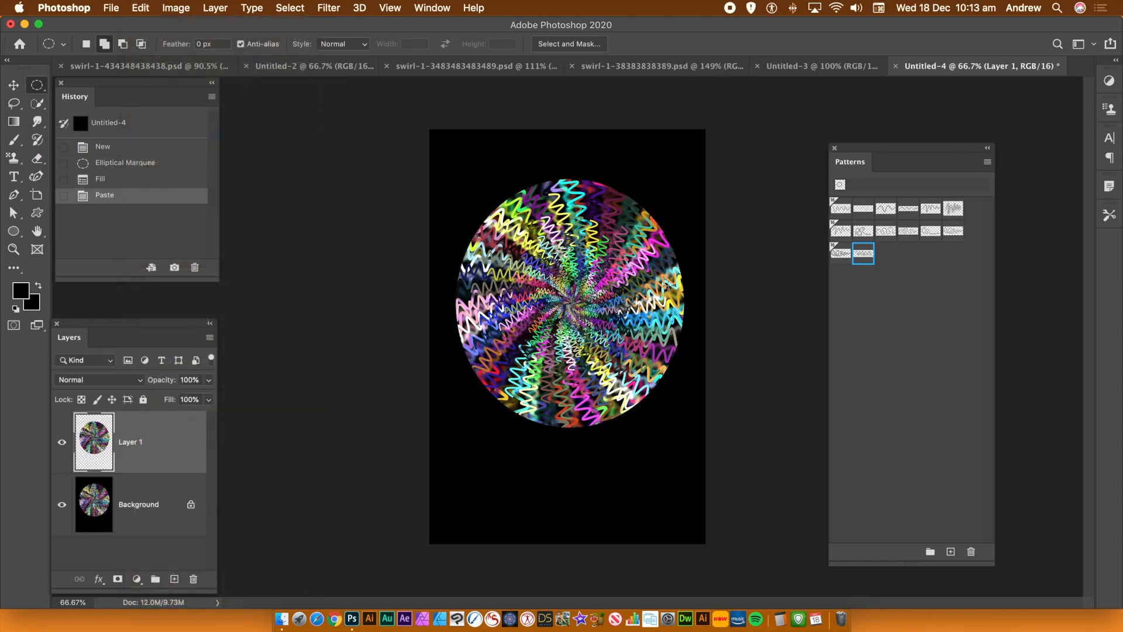
# Duplicate the pasted disc five times, spreading the overlapping copies over the edges and corners until the black canvas is covered.
pyautogui.click(13, 85)
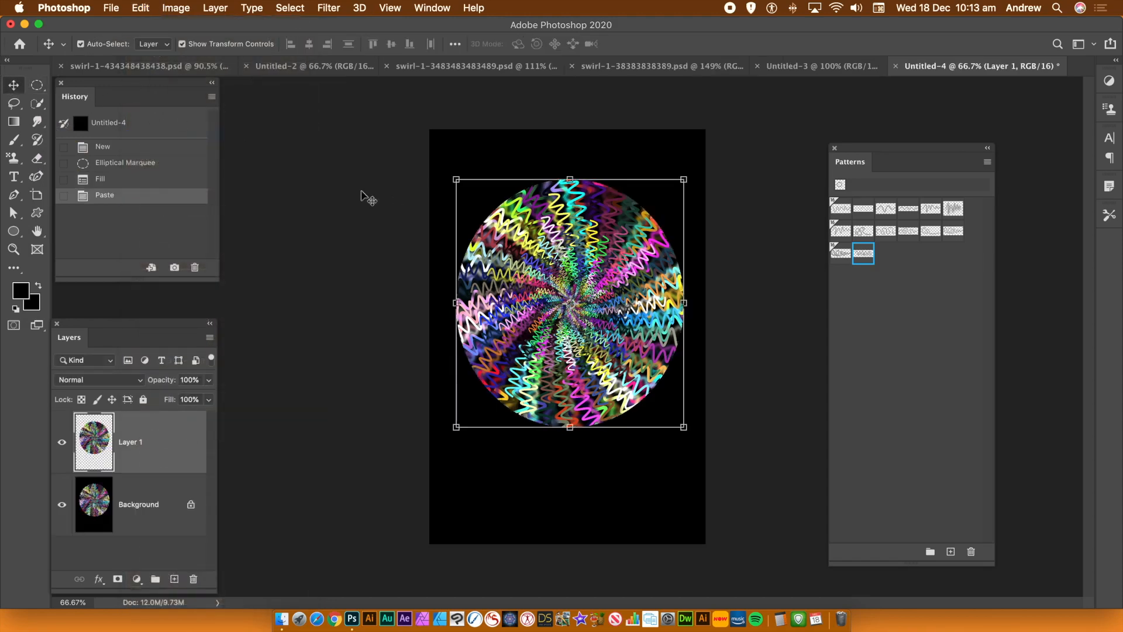
pyautogui.click(550, 263)
pyautogui.moveTo(550, 263); pyautogui.dragTo(409, 153)
pyautogui.moveTo(511, 218); pyautogui.dragTo(498, 426)
pyautogui.moveTo(450, 348); pyautogui.dragTo(569, 502)
pyautogui.moveTo(522, 468); pyautogui.dragTo(691, 400)
pyautogui.moveTo(664, 454); pyautogui.dragTo(528, 116)
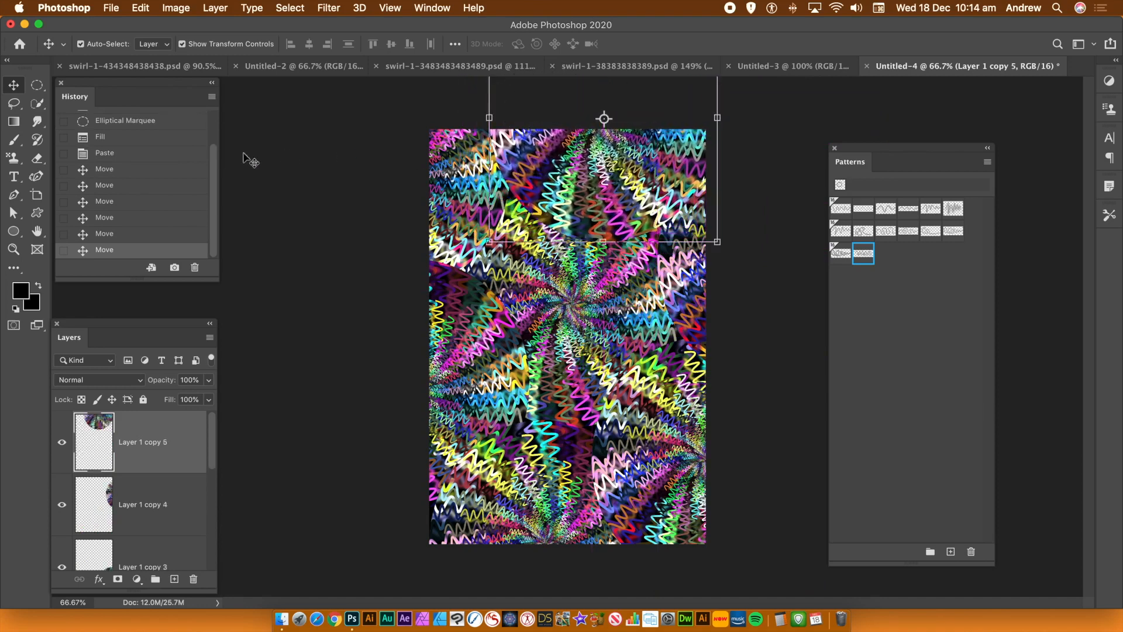
# Deselect the layers and flatten the image into a single background layer.
pyautogui.click(330, 136)
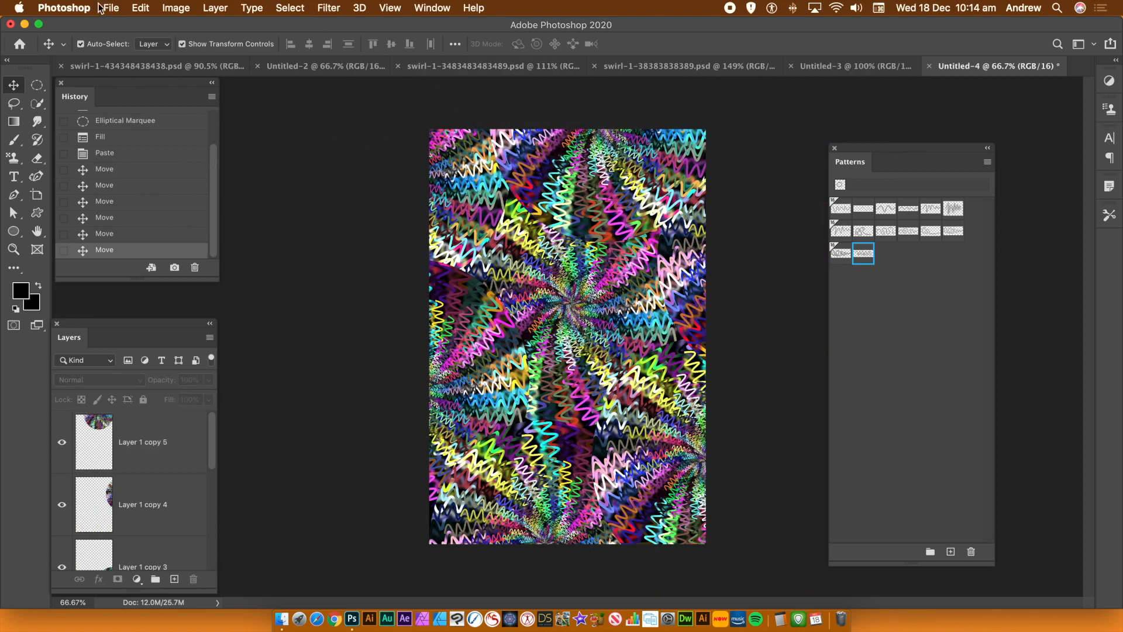
pyautogui.click(220, 7)
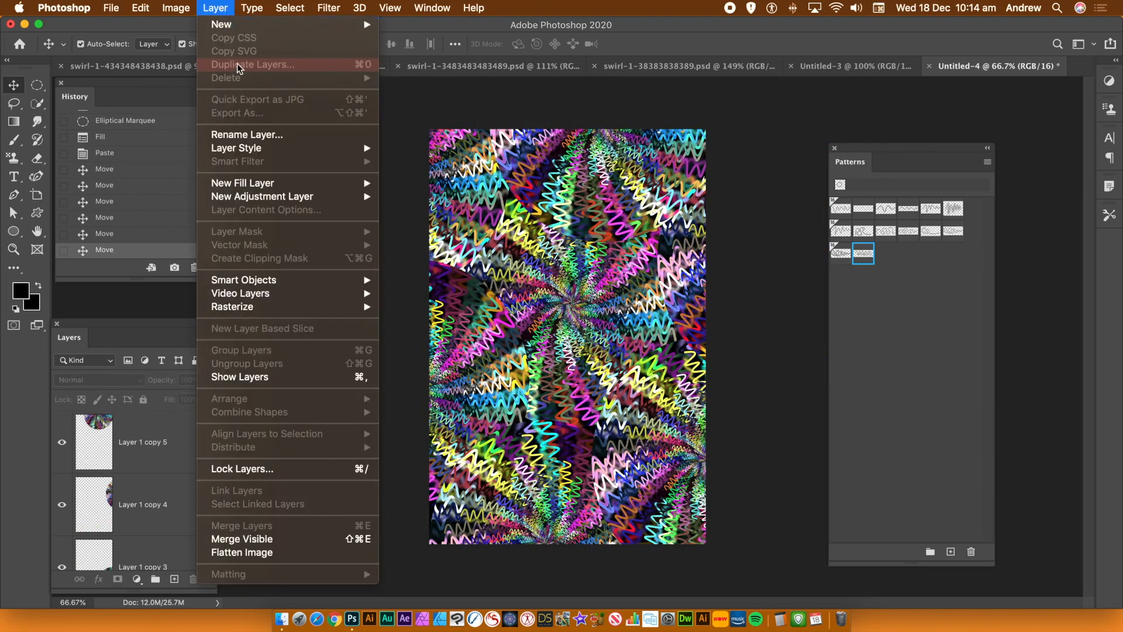
pyautogui.click(248, 552)
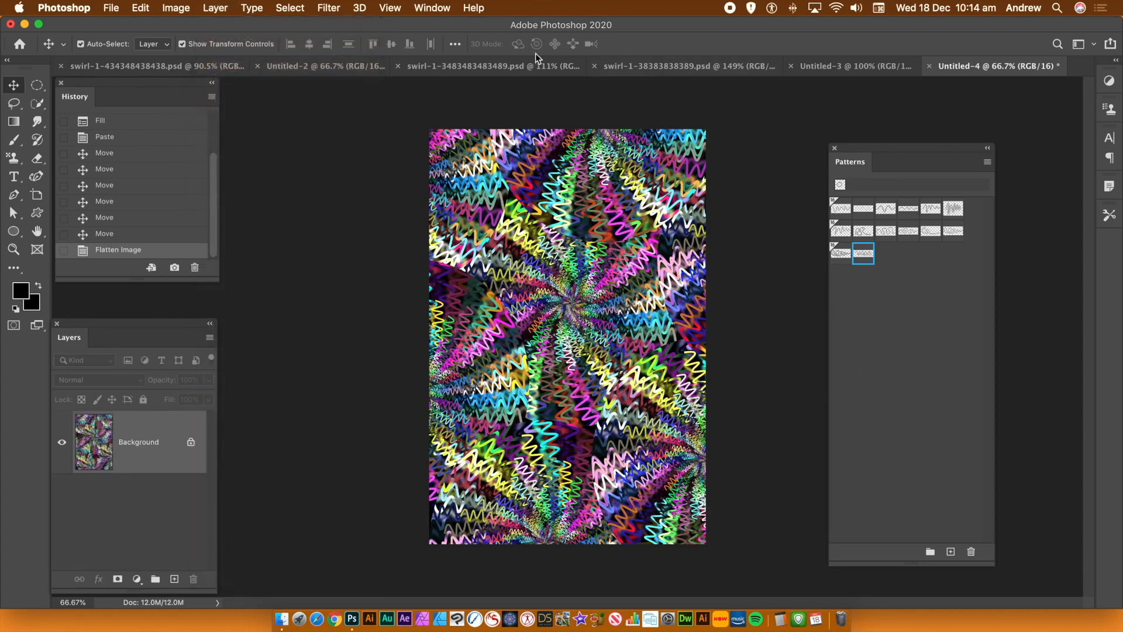
# Set up an Oil Paint filter on the flattened zigzag image with stylization 5.2 and cleanliness 6.5.
pyautogui.click(433, 8)
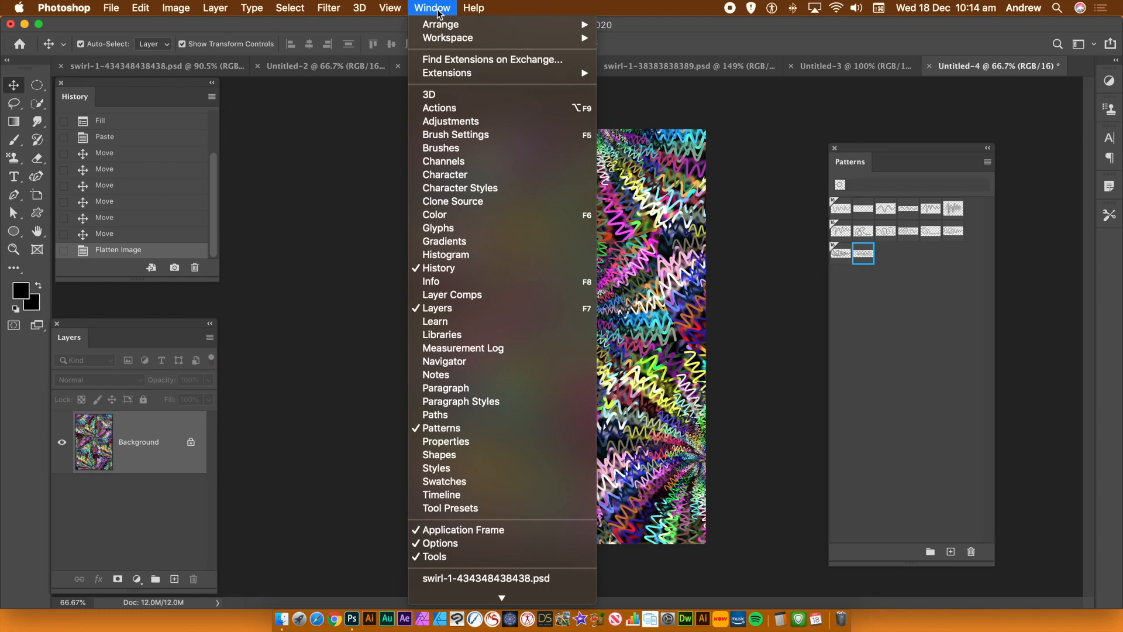
pyautogui.click(484, 364)
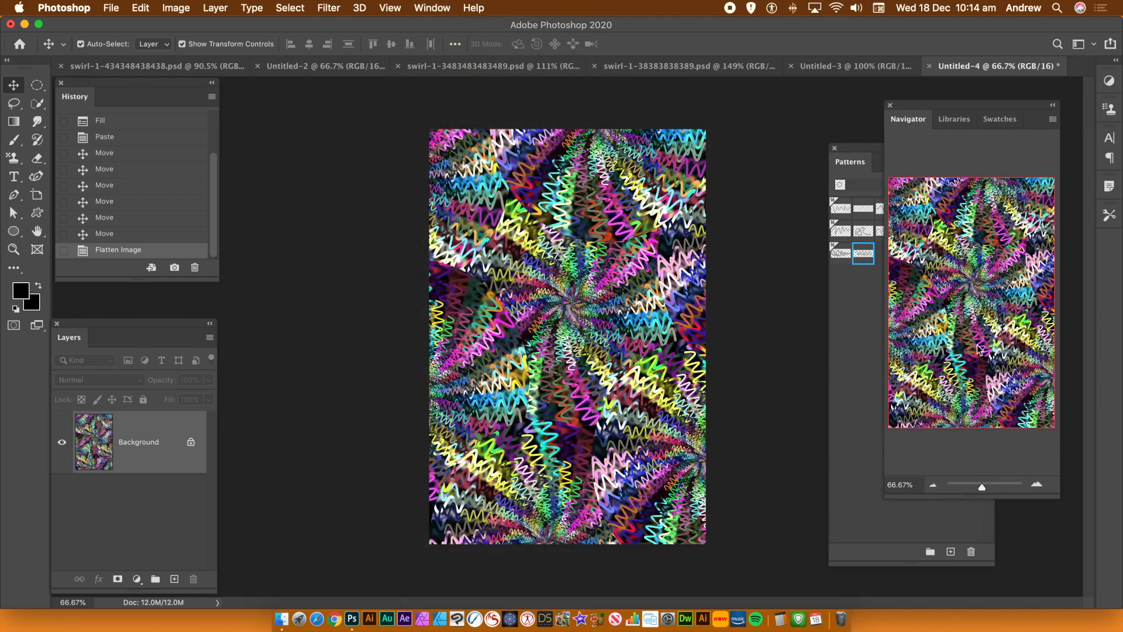
pyautogui.click(989, 490)
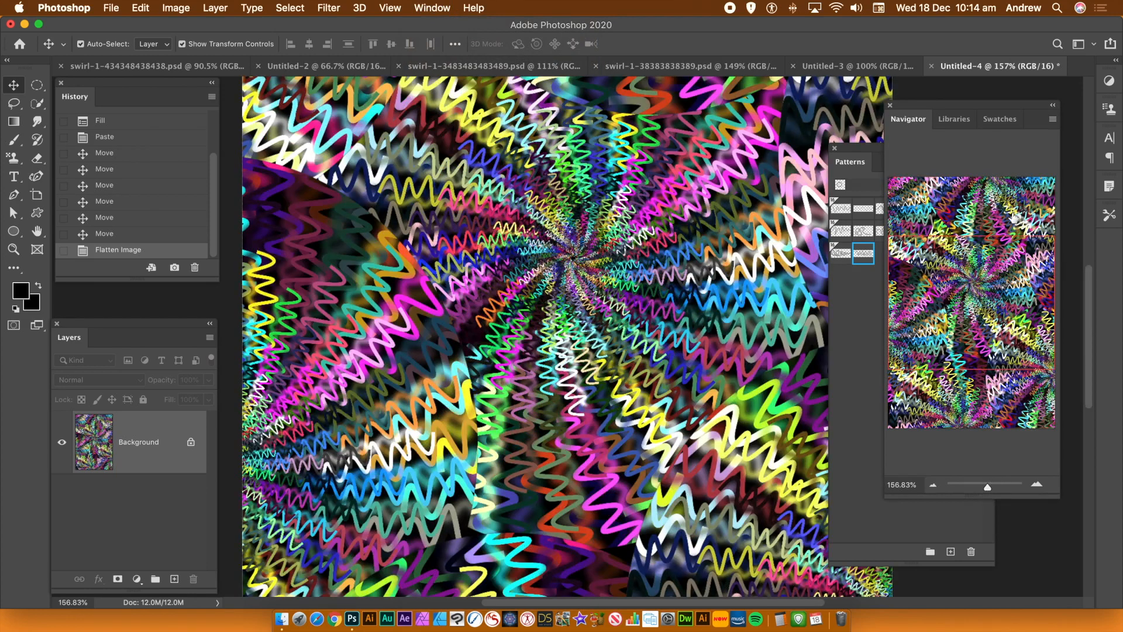
pyautogui.click(890, 106)
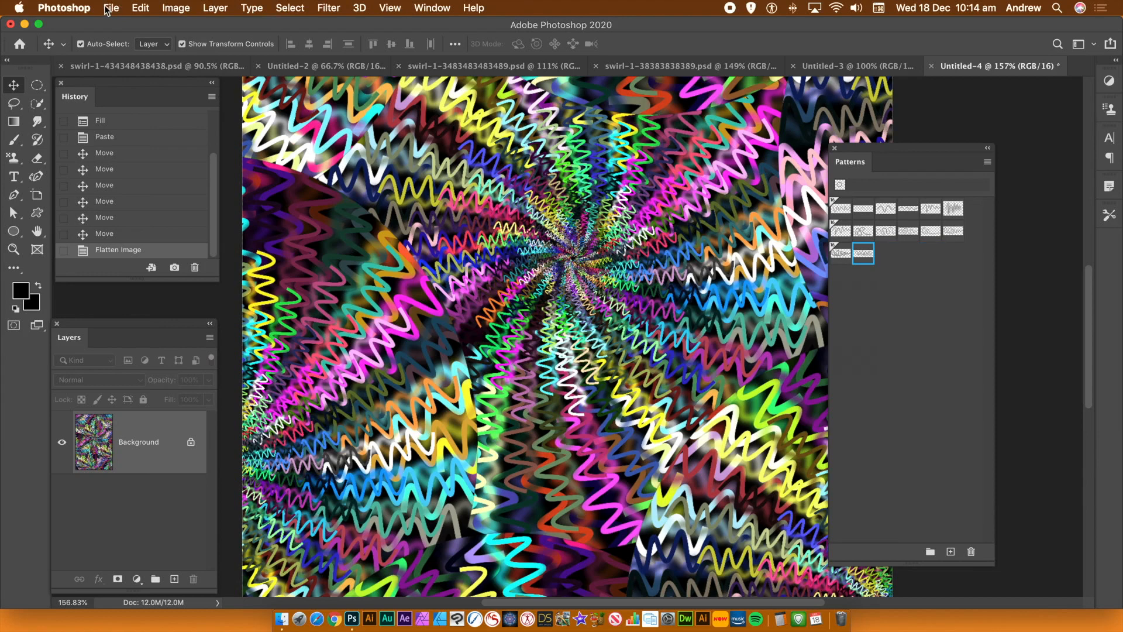
pyautogui.click(330, 8)
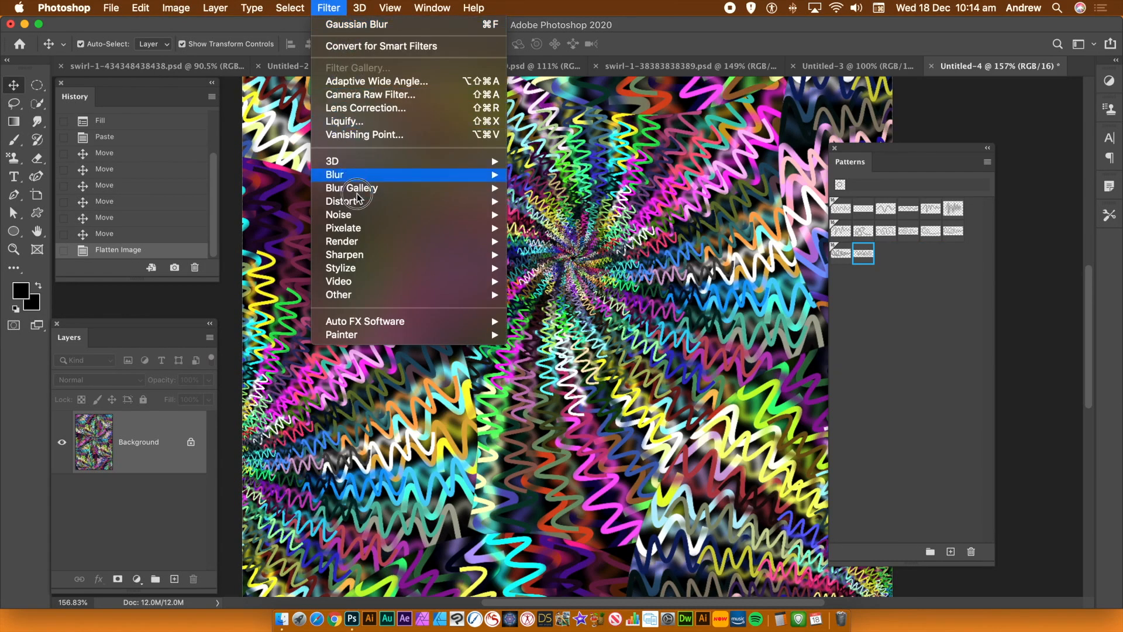
pyautogui.moveTo(363, 273)
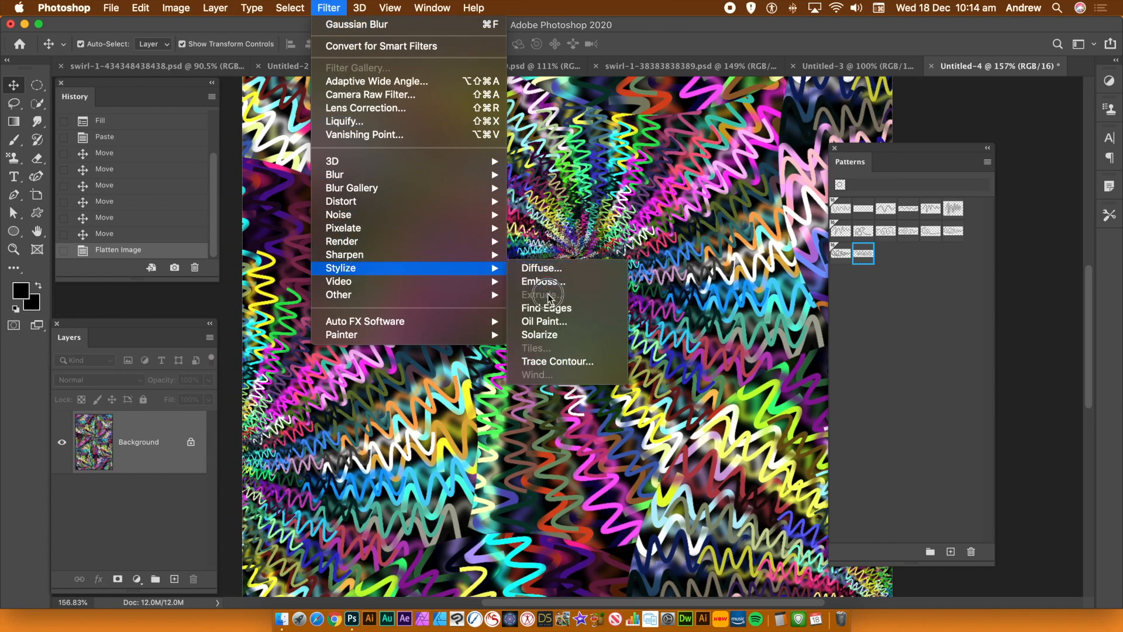
pyautogui.click(551, 323)
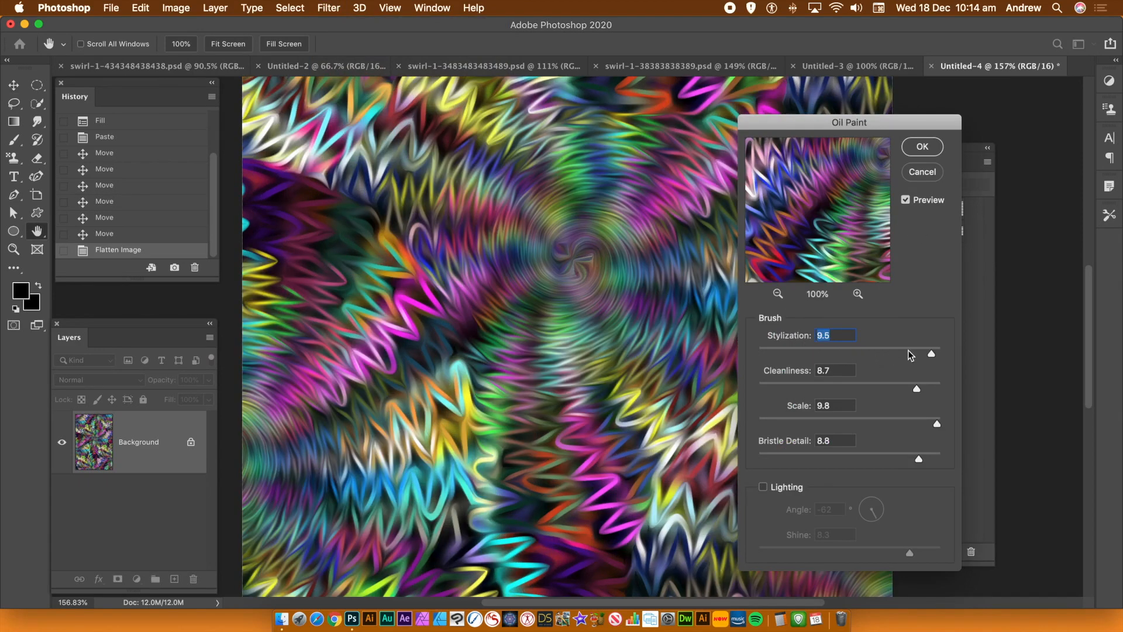
pyautogui.click(852, 352)
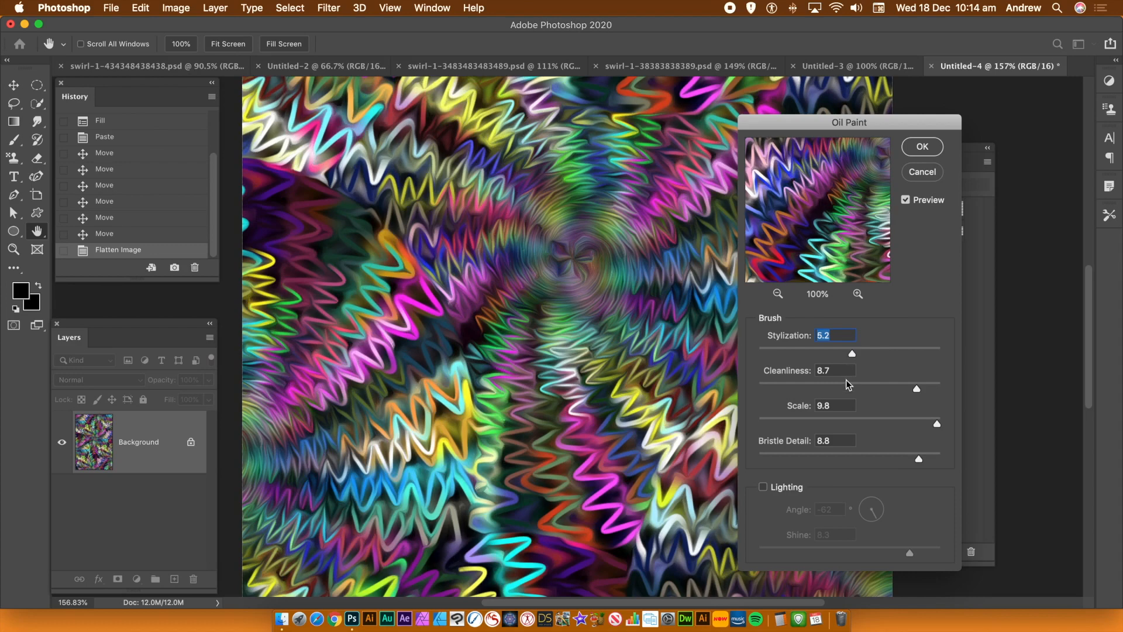
pyautogui.click(855, 384)
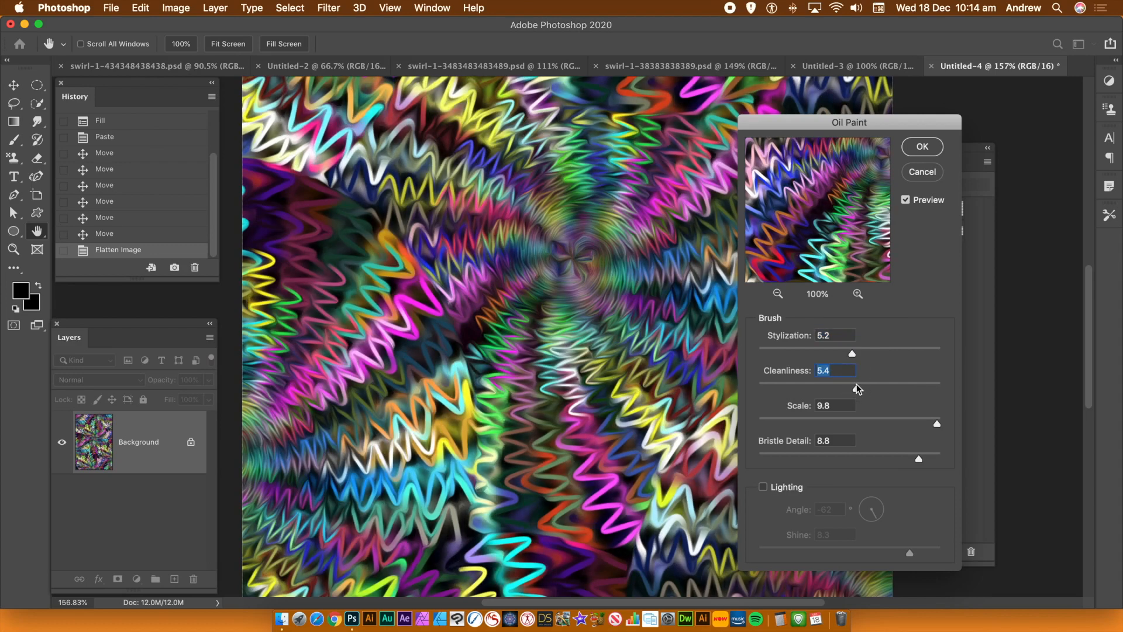
pyautogui.moveTo(855, 385); pyautogui.dragTo(880, 389)
# Preview the Oil Paint lighting, apply the filter with lighting off, and run it a second time with the same settings.
pyautogui.click(763, 489)
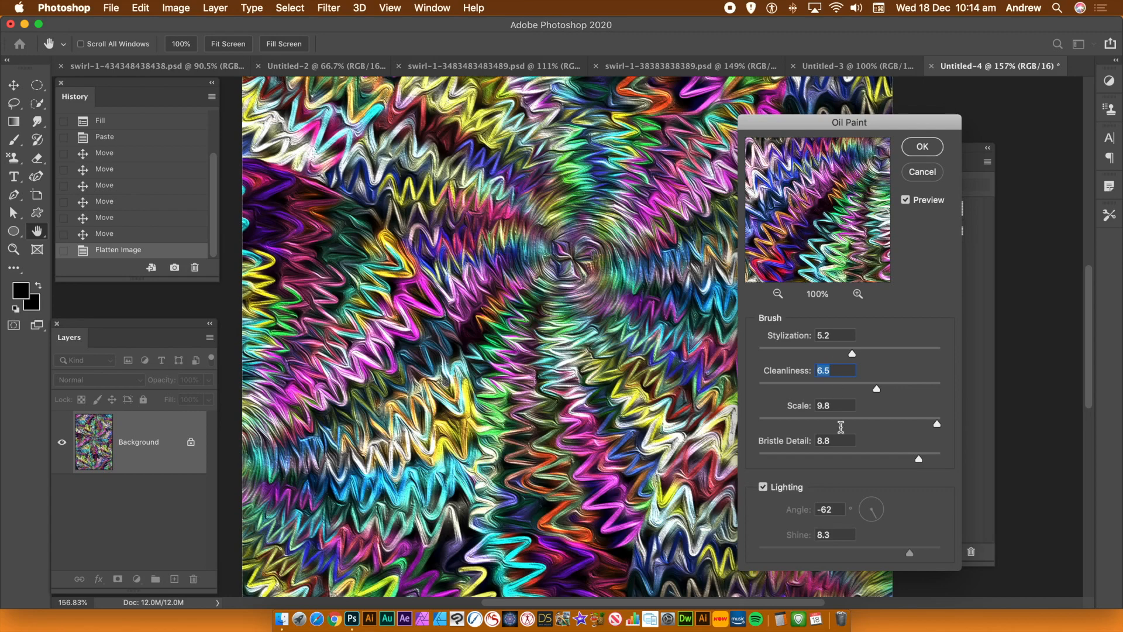
pyautogui.click(763, 487)
pyautogui.click(919, 146)
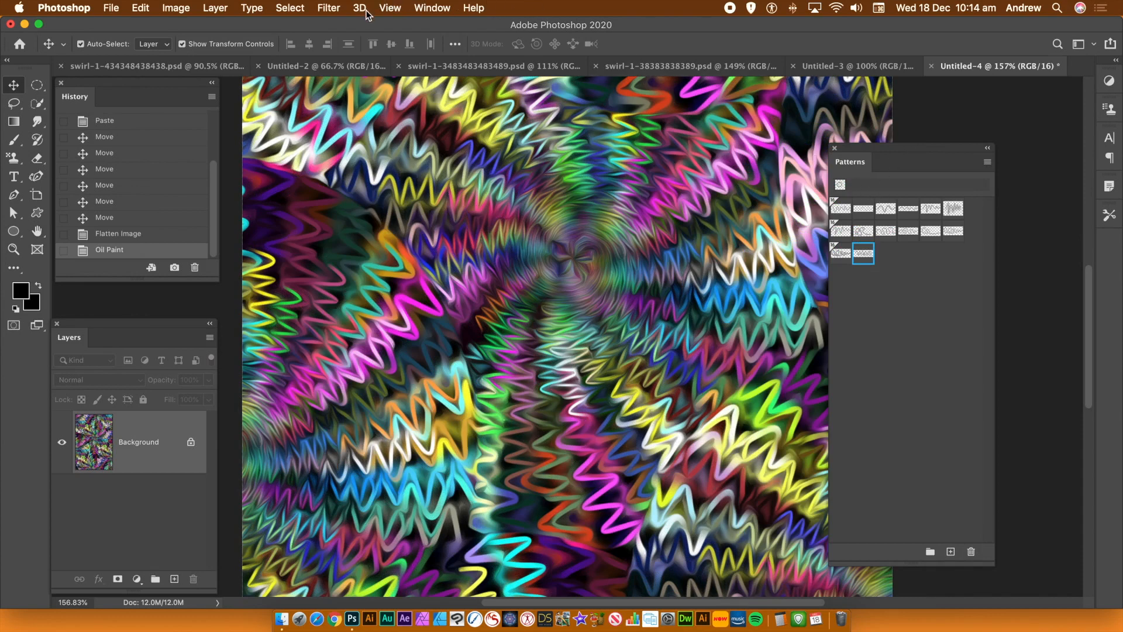
pyautogui.click(324, 9)
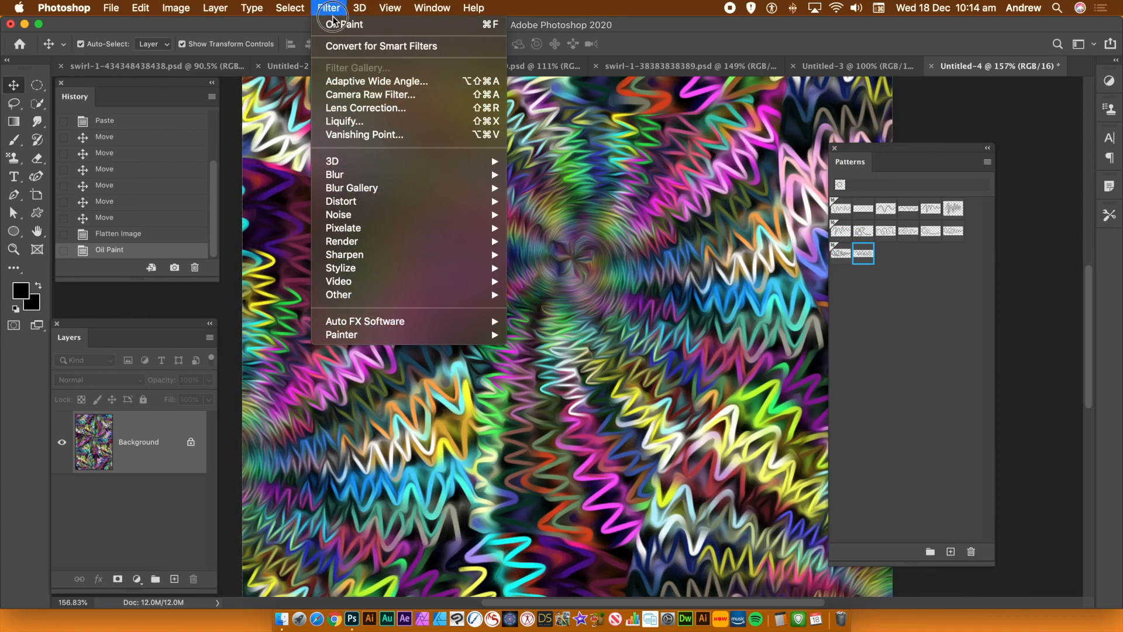
pyautogui.click(341, 25)
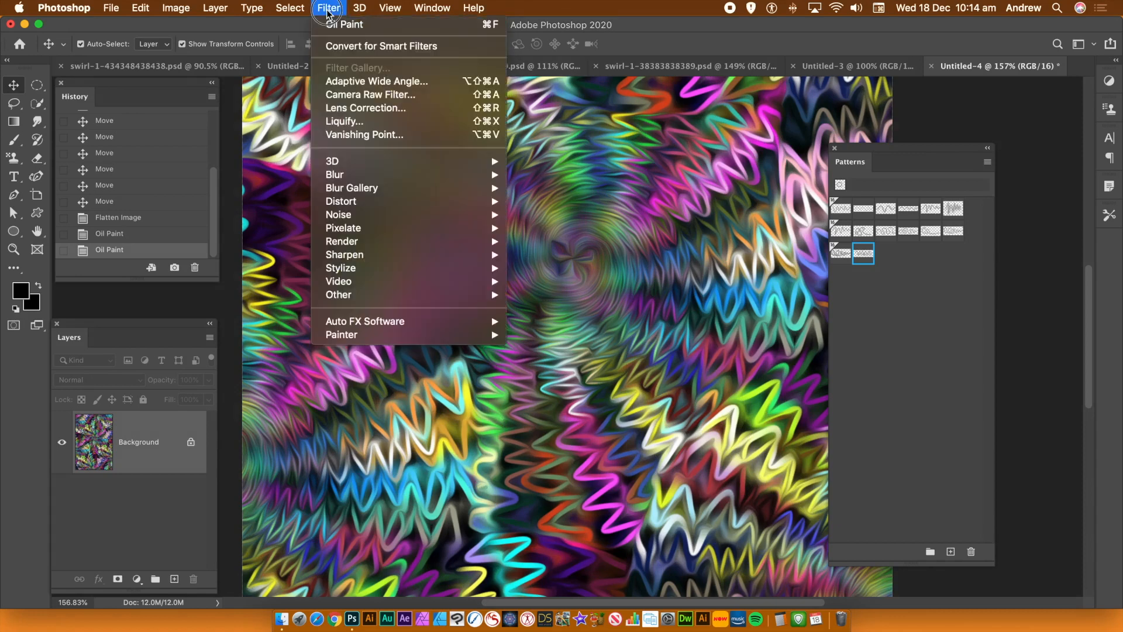
# Try the Blue Tone abstract profile in a Color Lookup adjustment, and apply the Green-Red profile instead.
pyautogui.moveTo(348, 244)
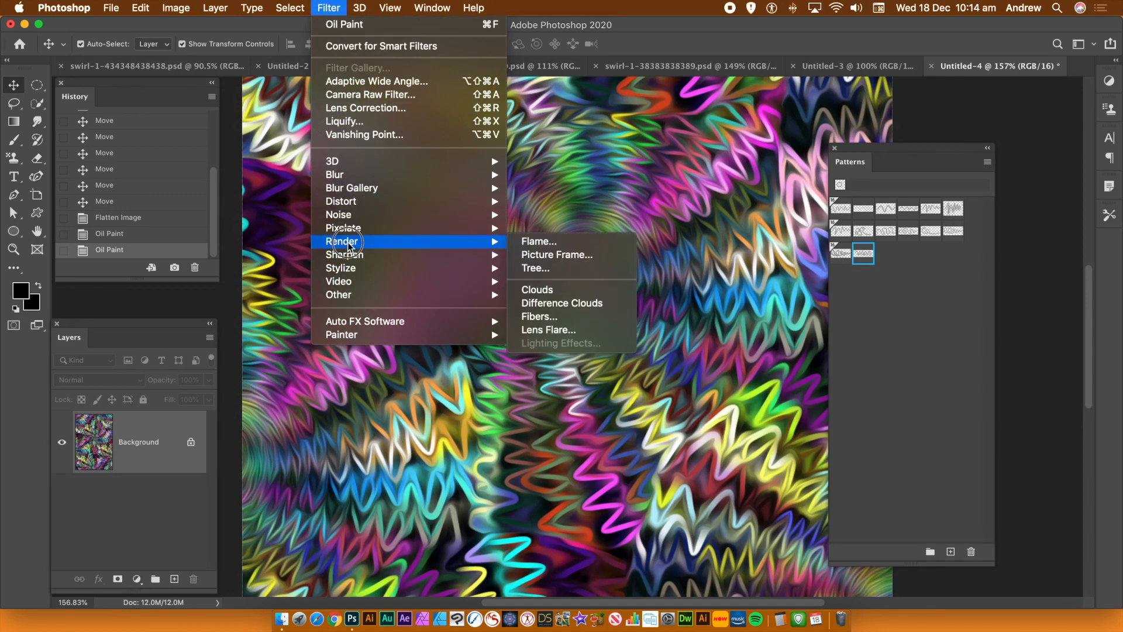
pyautogui.moveTo(351, 272)
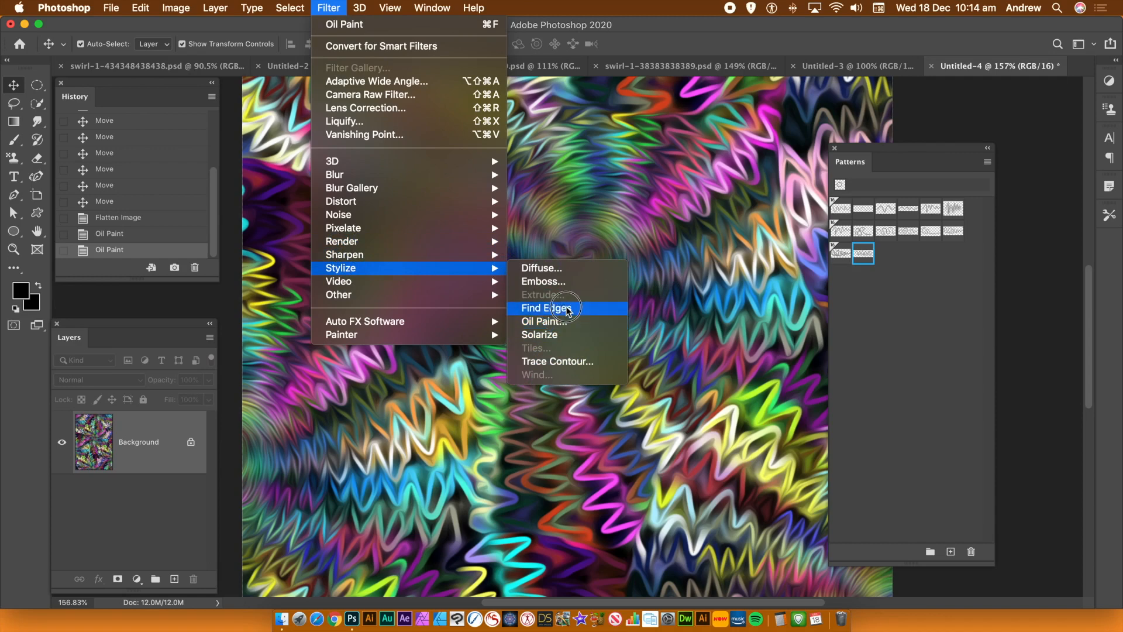
pyautogui.moveTo(176, 7)
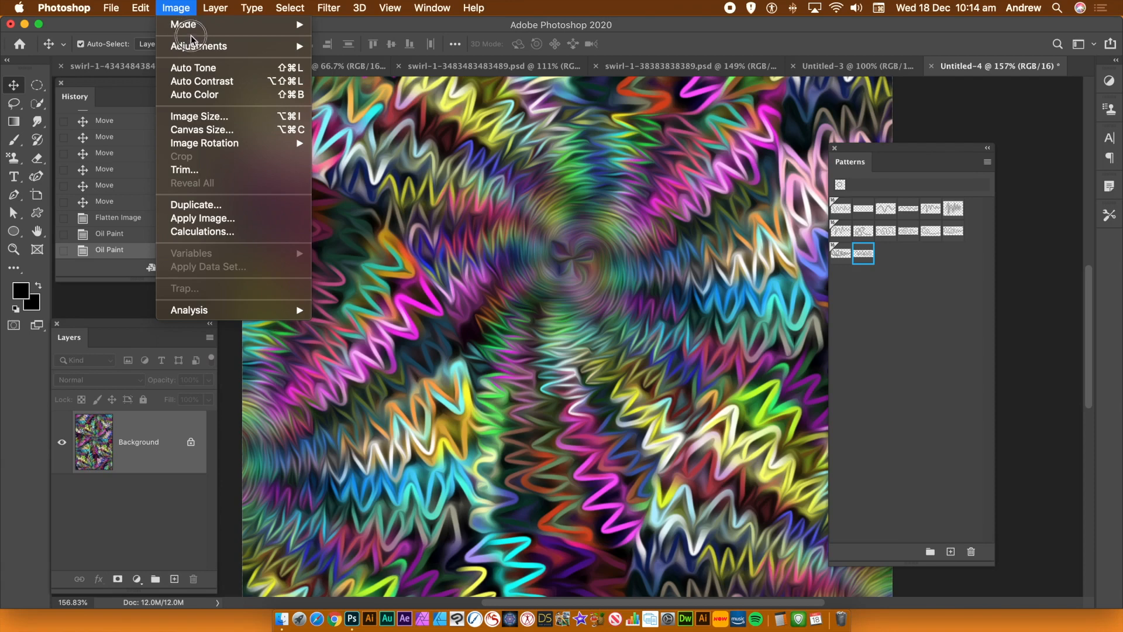
pyautogui.moveTo(196, 47)
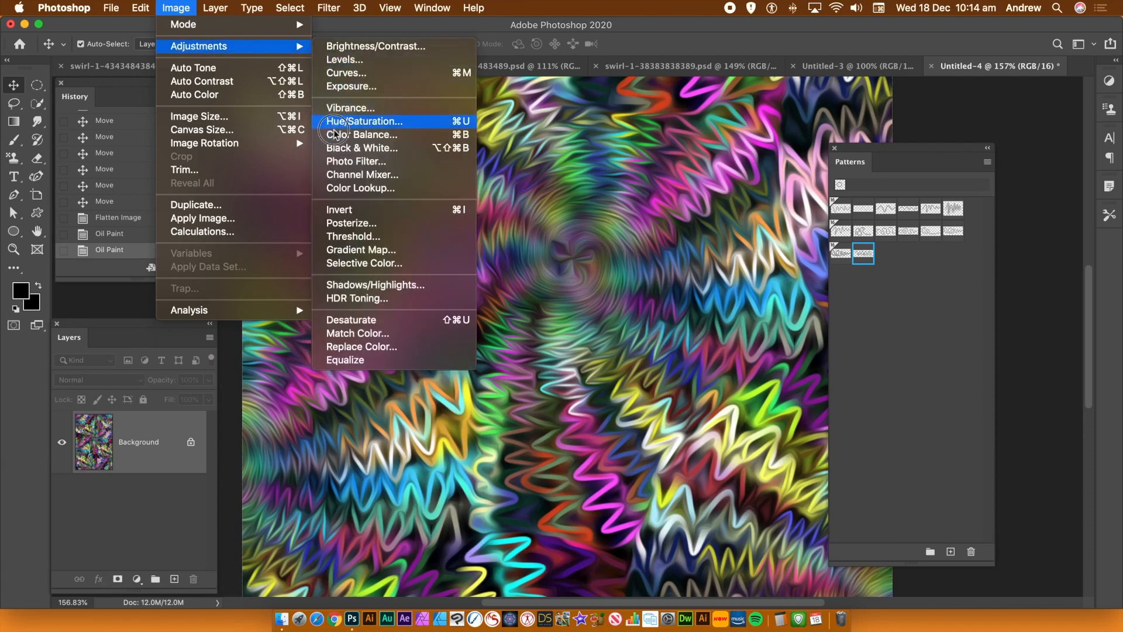
pyautogui.click(360, 189)
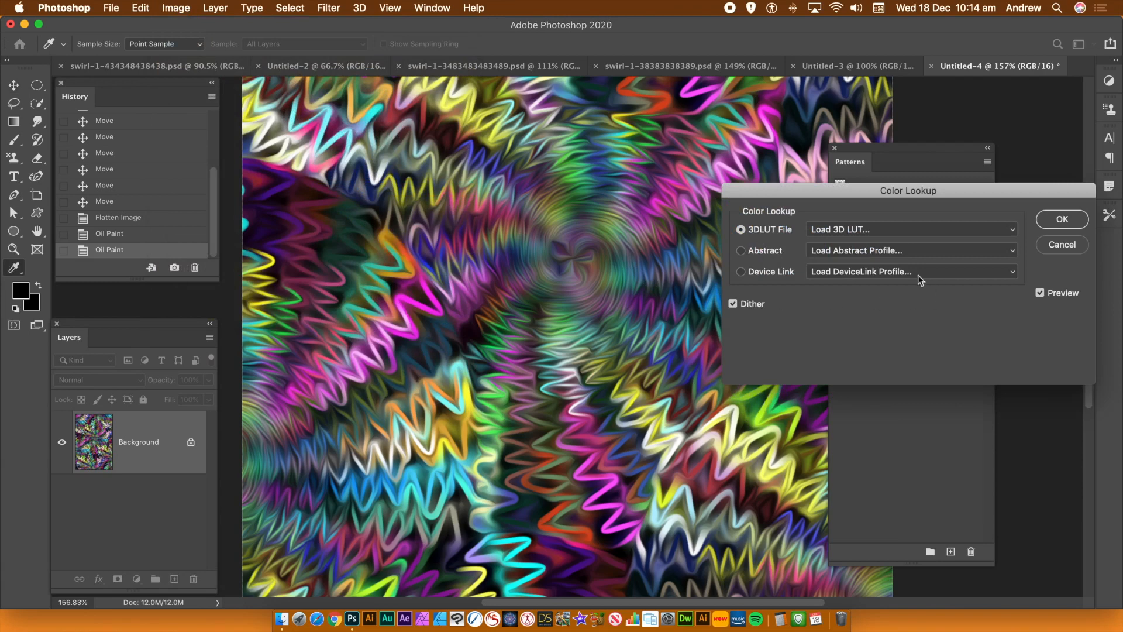
pyautogui.click(868, 250)
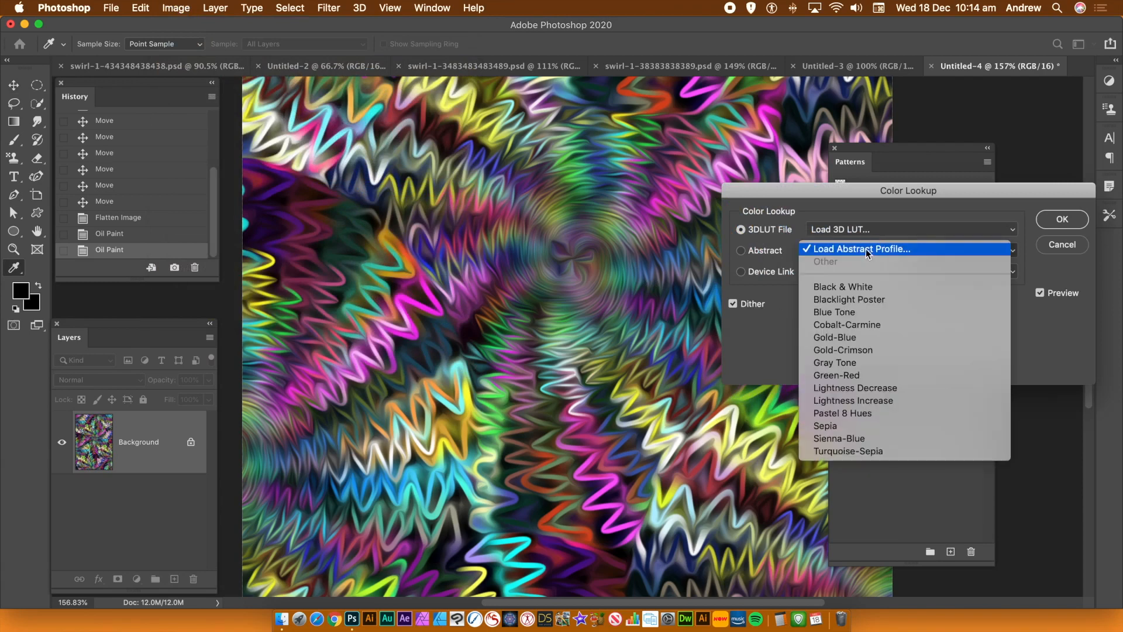
pyautogui.click(845, 313)
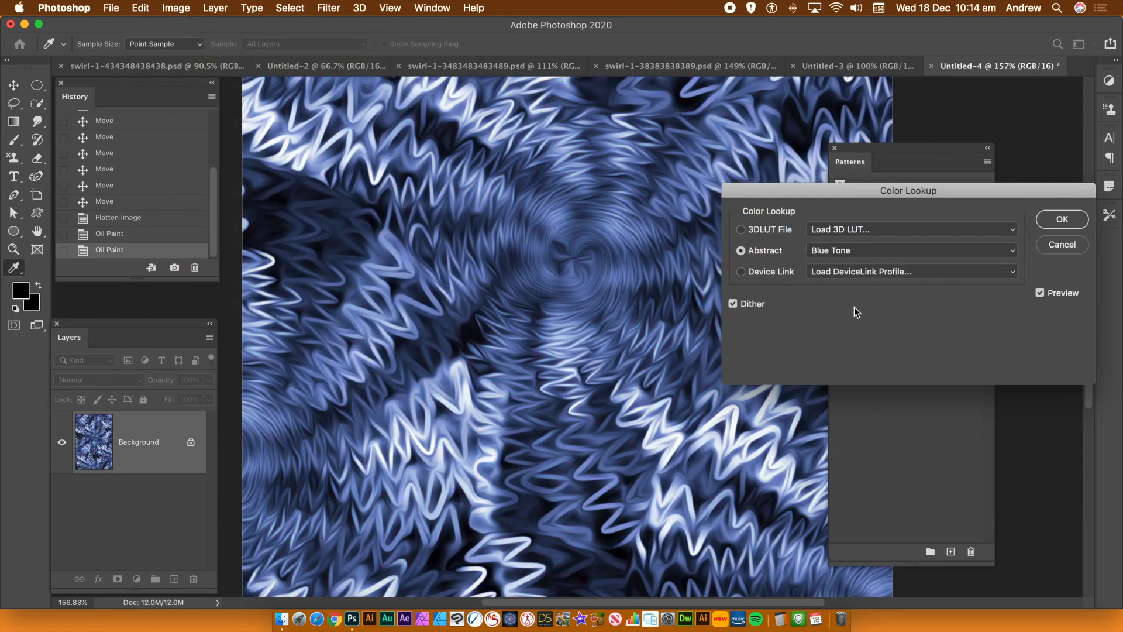
pyautogui.click(866, 249)
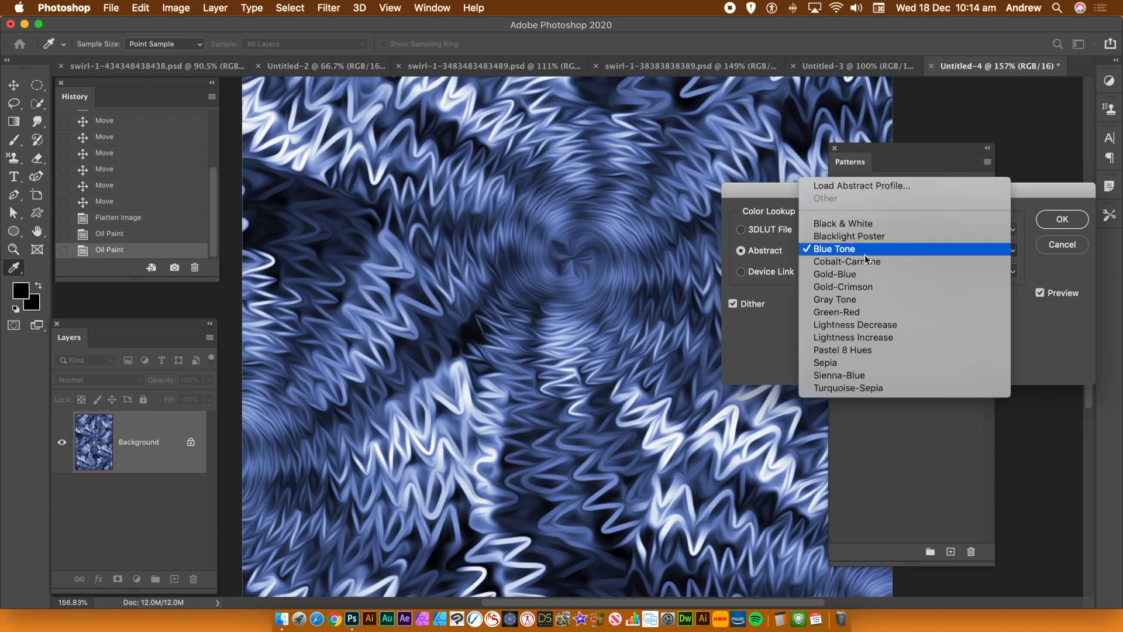
pyautogui.click(847, 311)
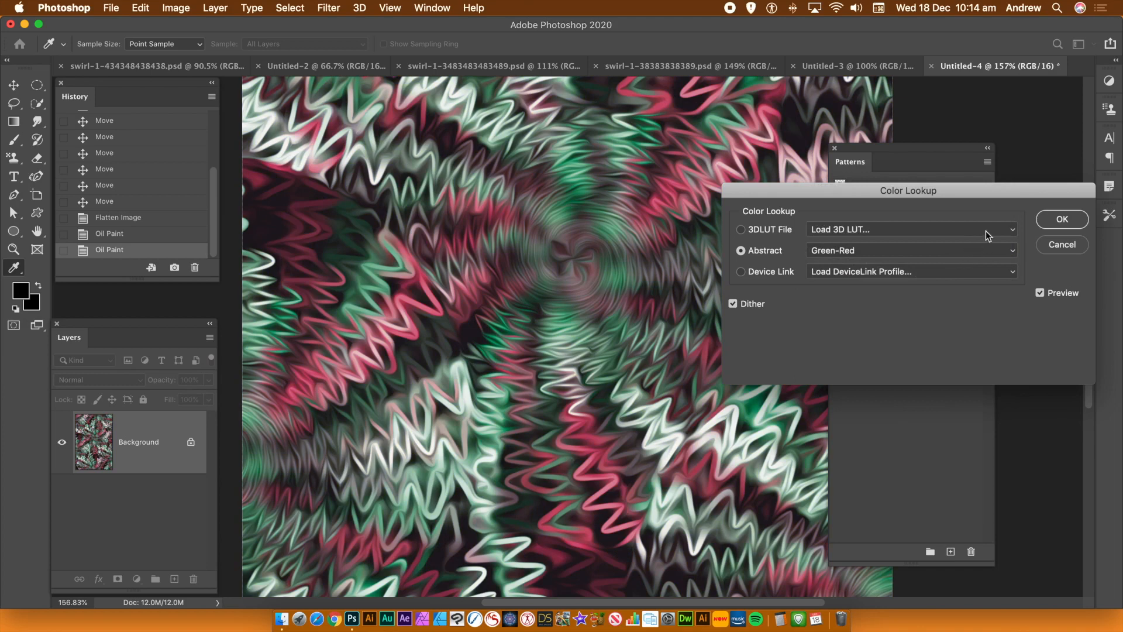
pyautogui.click(1062, 220)
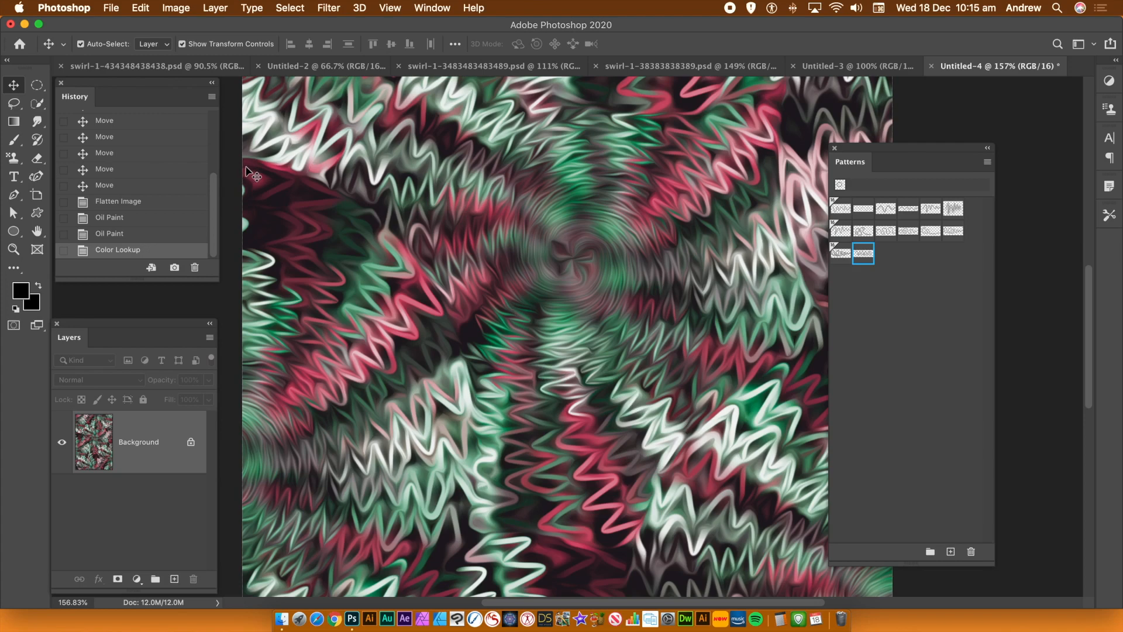
# View the other open swirl artworks, swirl-1-434348438438.psd and swirl-1-3483483483489.psd, for comparison.
pyautogui.click(294, 64)
pyautogui.click(181, 67)
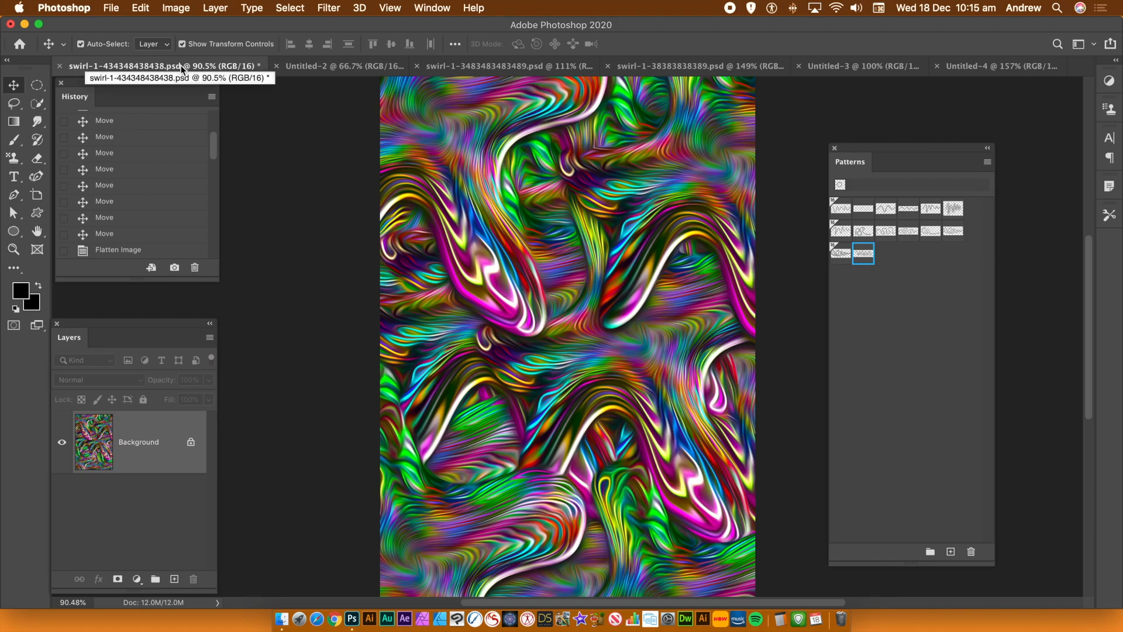
pyautogui.click(486, 65)
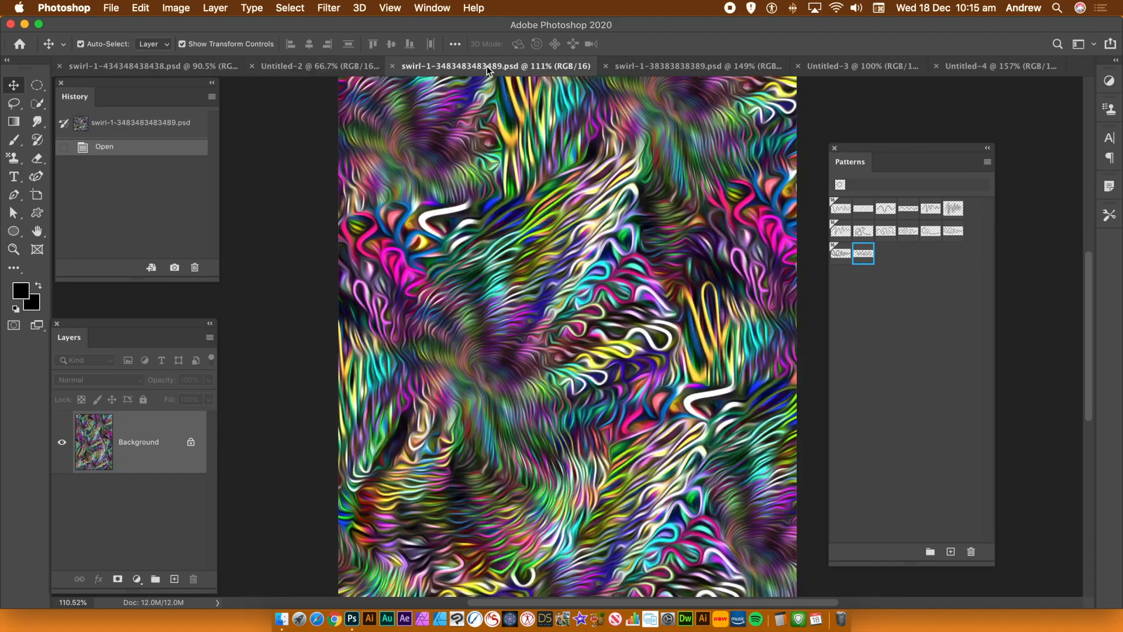